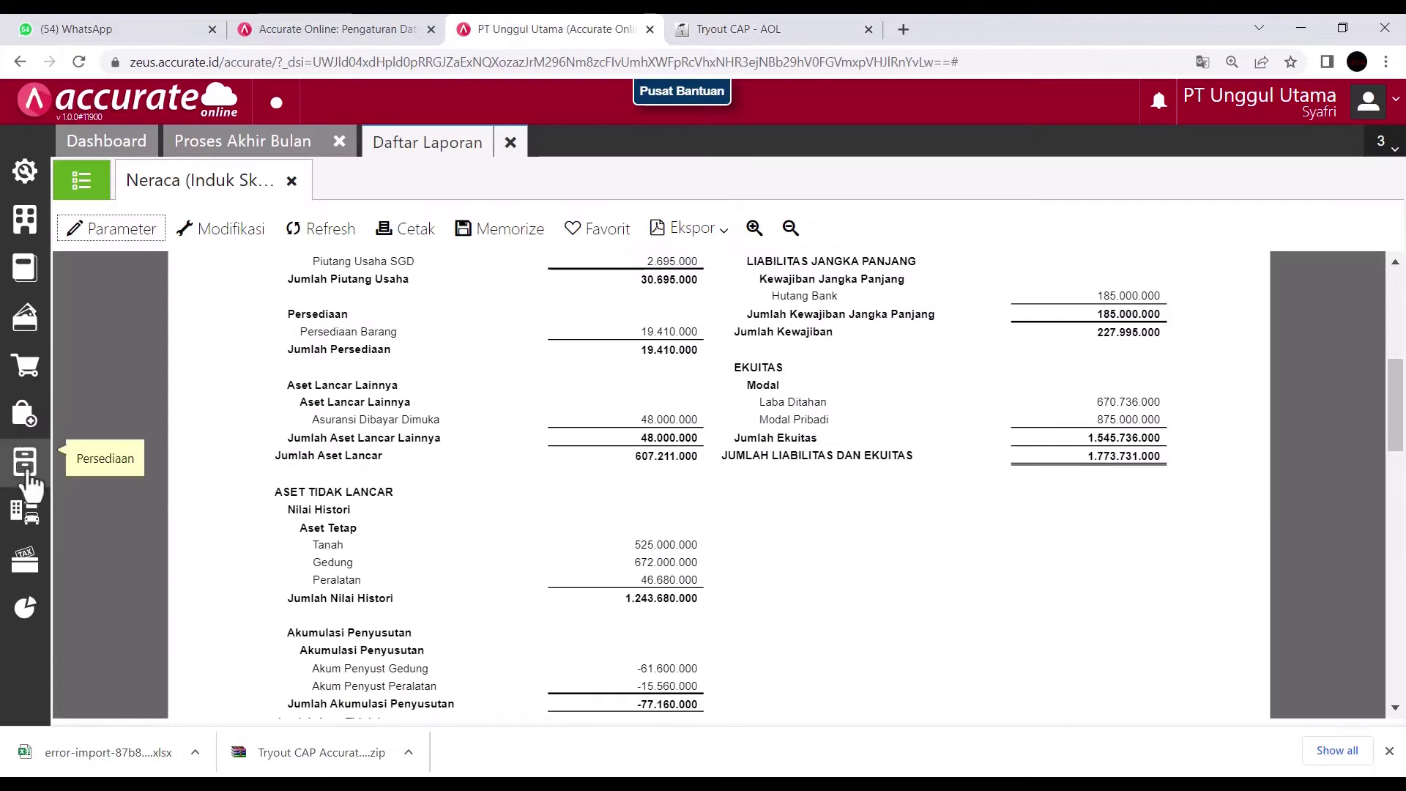
- Open a new Permintaan Barang form, consult the Tryout CAP - AOL transaction page, and set the request date to 02/01/2018
{"action": "left_click", "coordinate": [24, 461]}
{"action": "left_click", "coordinate": [104, 416]}
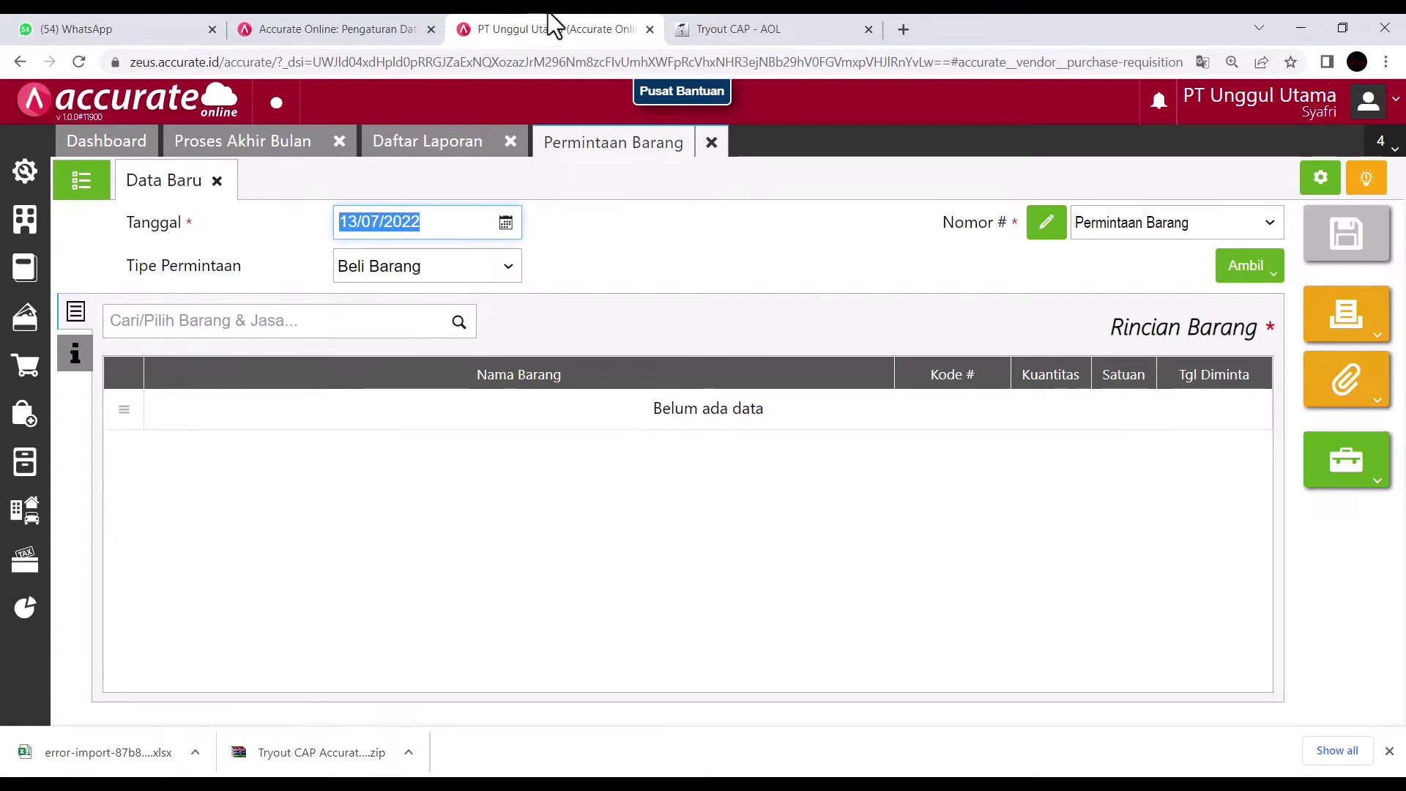
{"action": "left_click", "coordinate": [726, 25]}
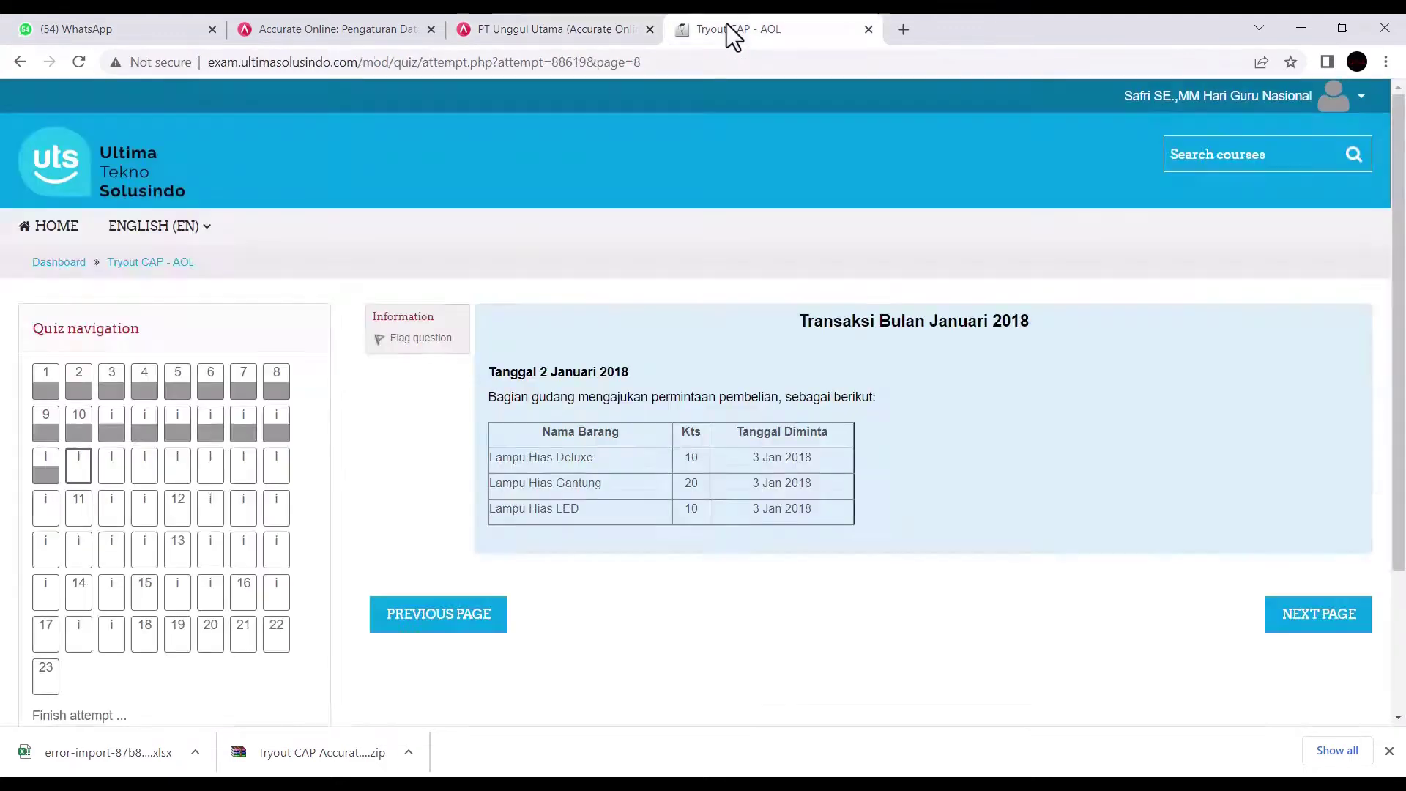
{"action": "left_click", "coordinate": [580, 29]}
{"action": "type", "text": "02/01/2018"}
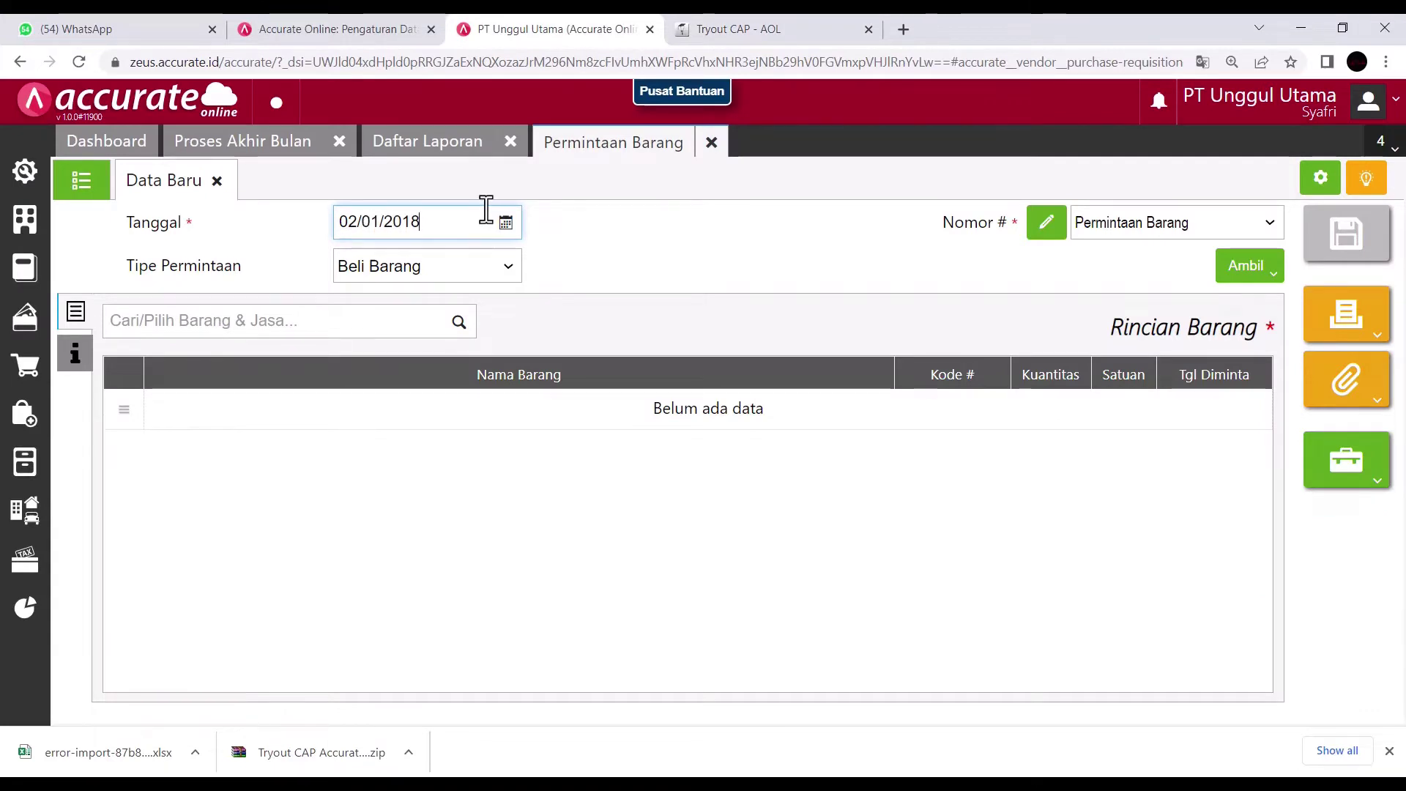
- Add Lampu Hias Deluxe to the item request with quantity 10 and requested date 03/01/2018
{"action": "left_click", "coordinate": [460, 324]}
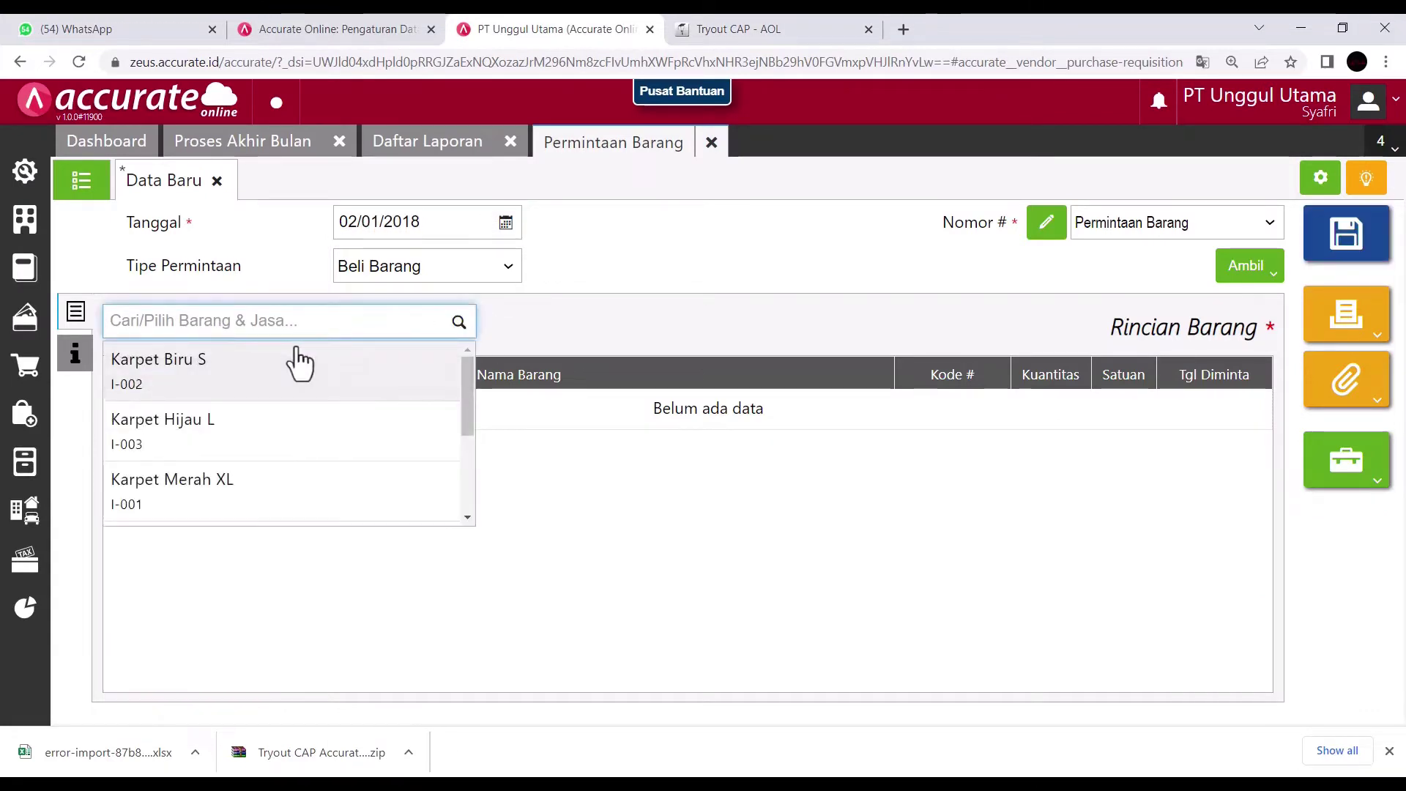
{"action": "type", "text": "DEL"}
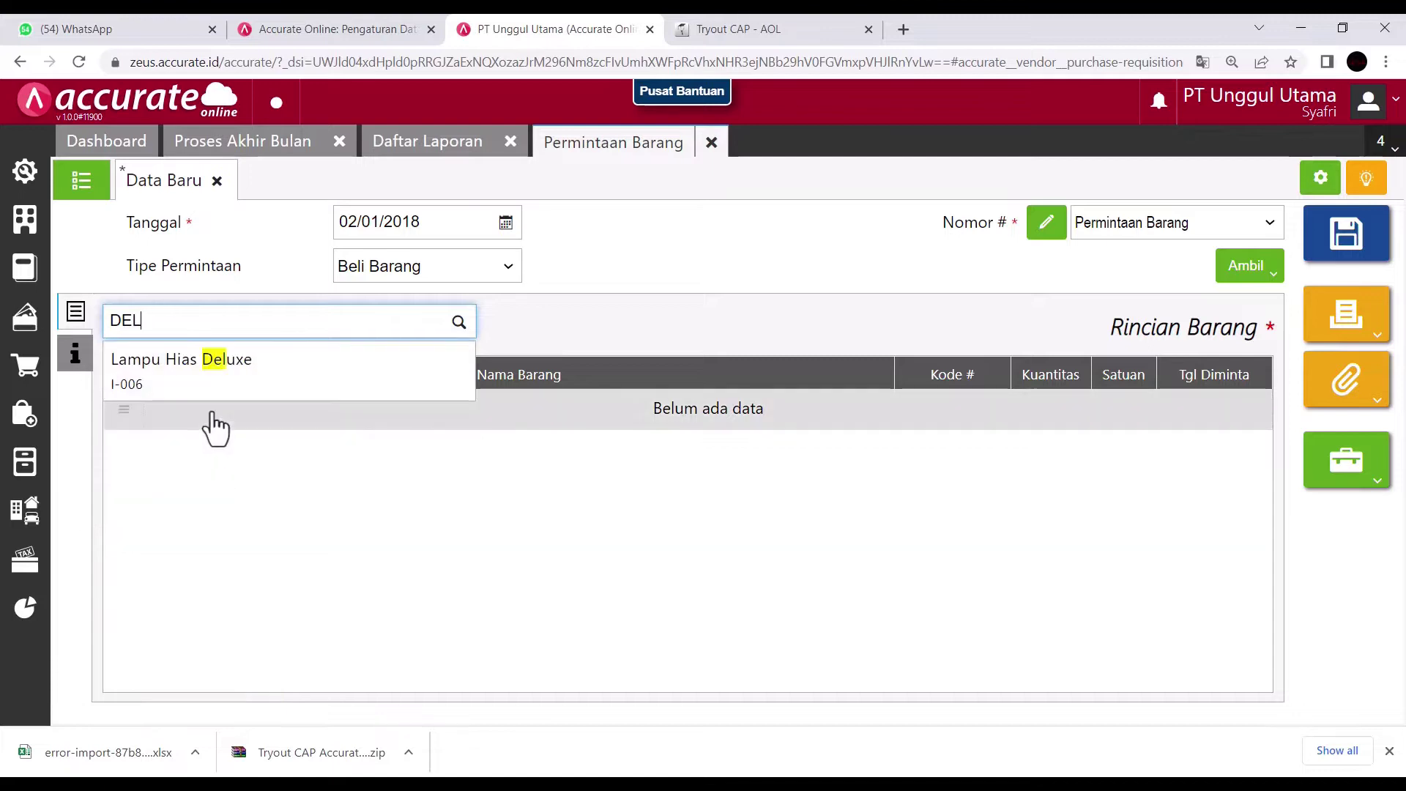
{"action": "left_click", "coordinate": [213, 373]}
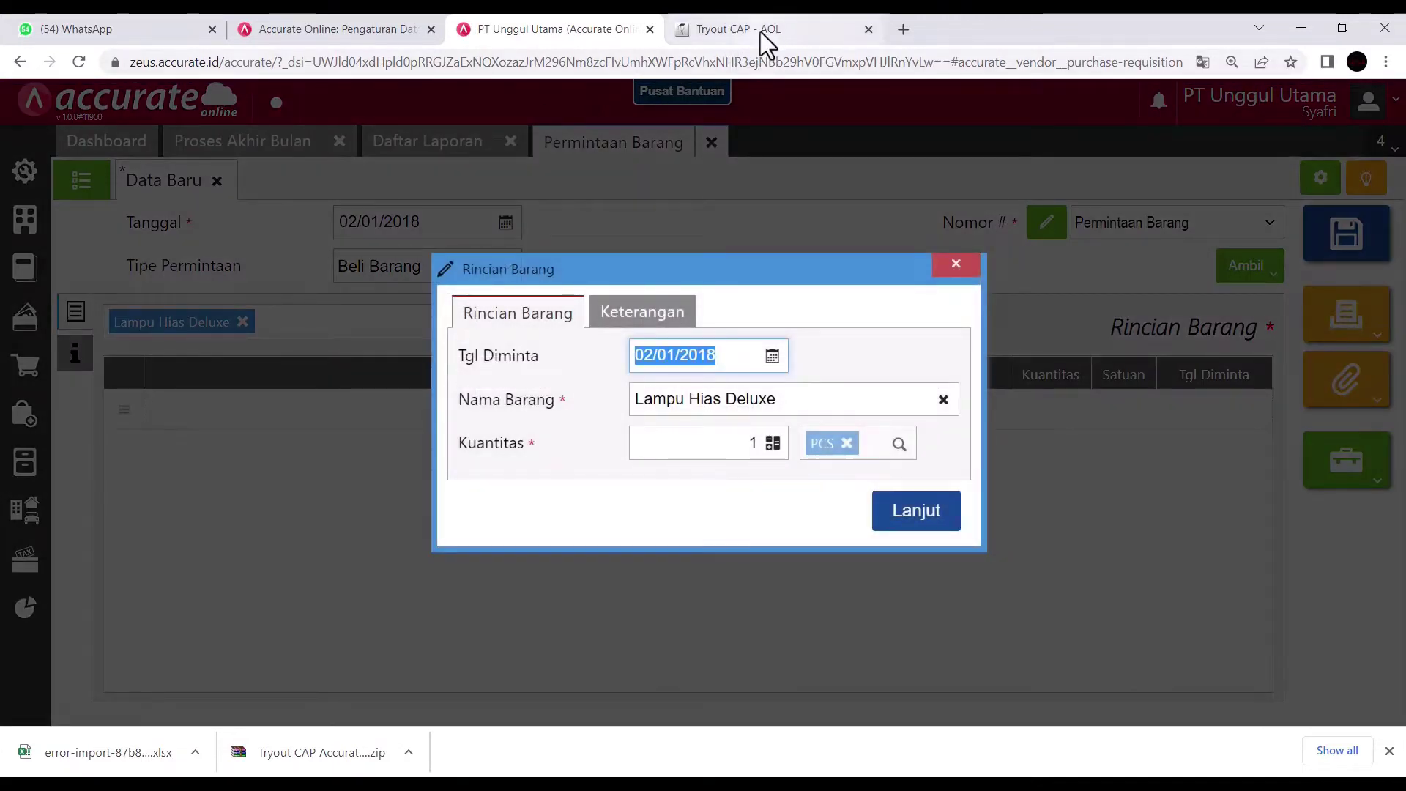
{"action": "left_click", "coordinate": [762, 443]}
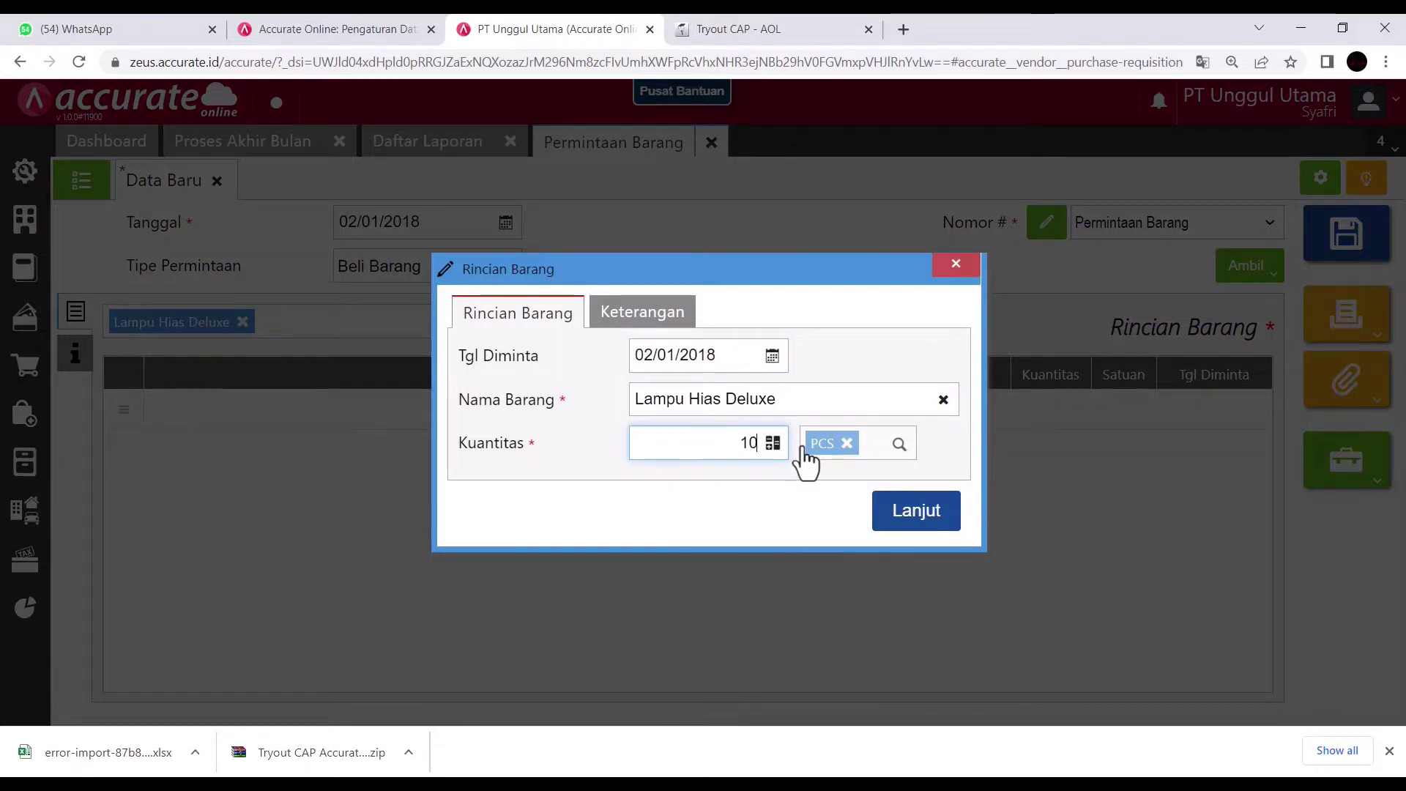
{"action": "type", "text": "10"}
{"action": "key", "text": "Return"}
{"action": "left_click", "coordinate": [771, 360]}
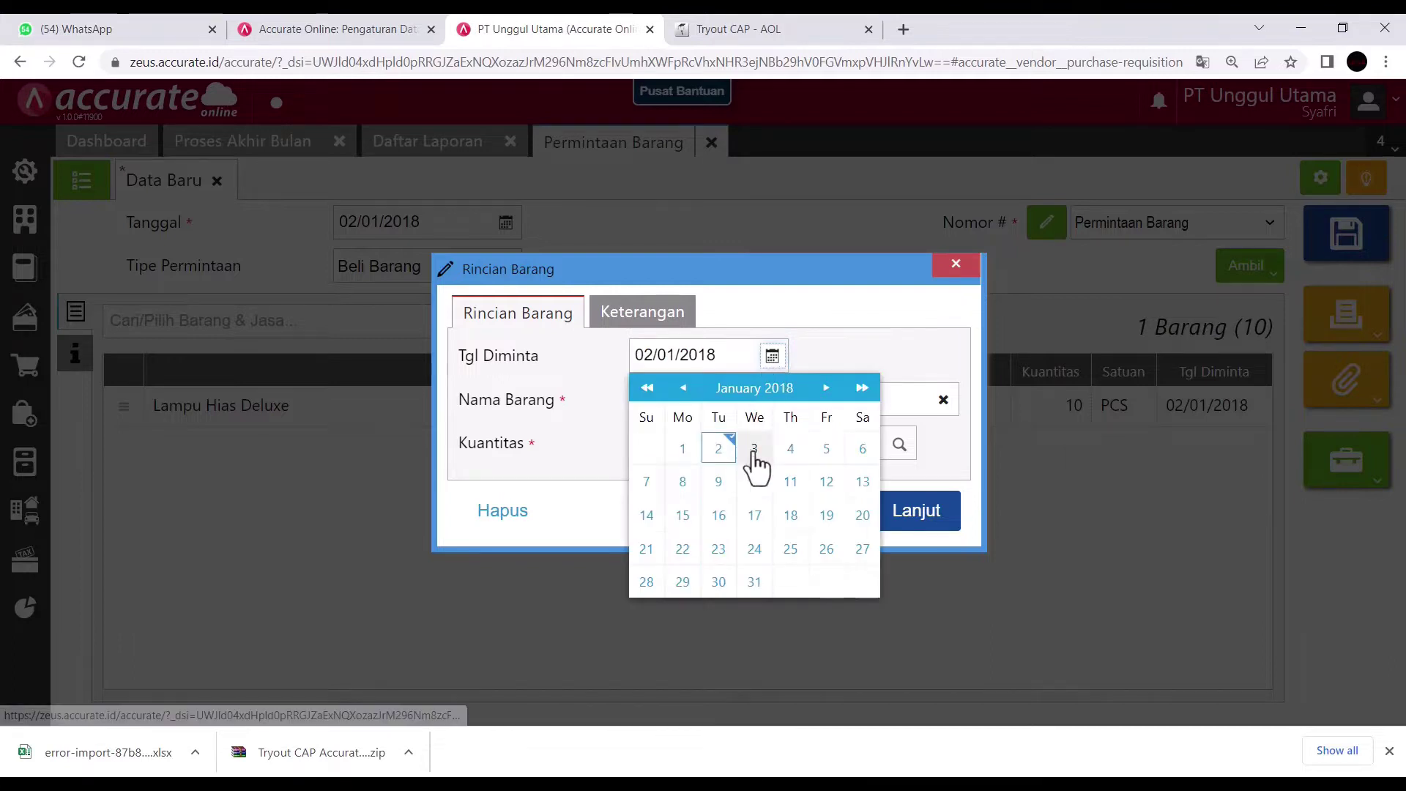
{"action": "left_click", "coordinate": [754, 448]}
{"action": "left_click", "coordinate": [898, 522]}
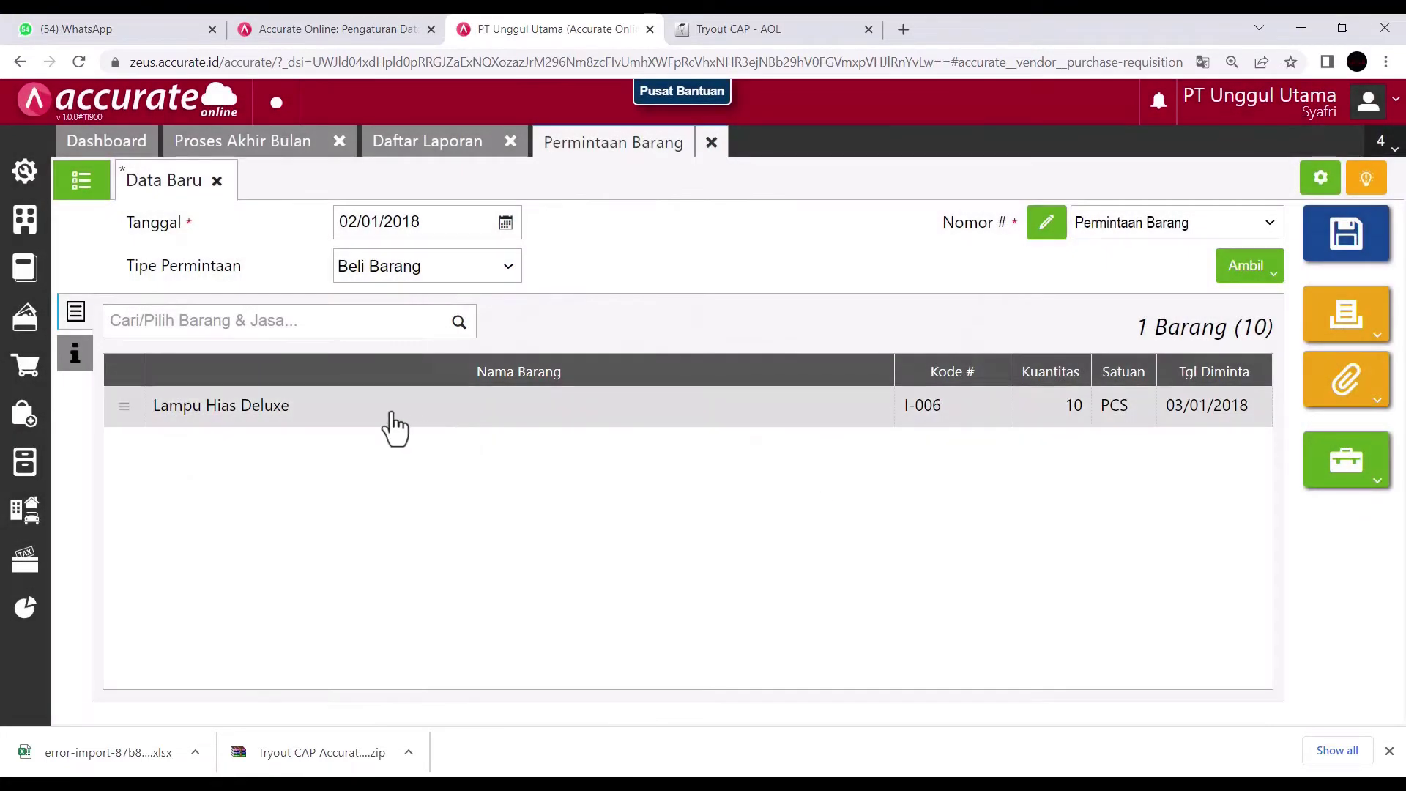
- Add Lampu Hias Gantung to the item request with quantity 20 and requested date 03/01/2018
{"action": "left_click", "coordinate": [376, 321]}
{"action": "type", "text": "GANTUN"}
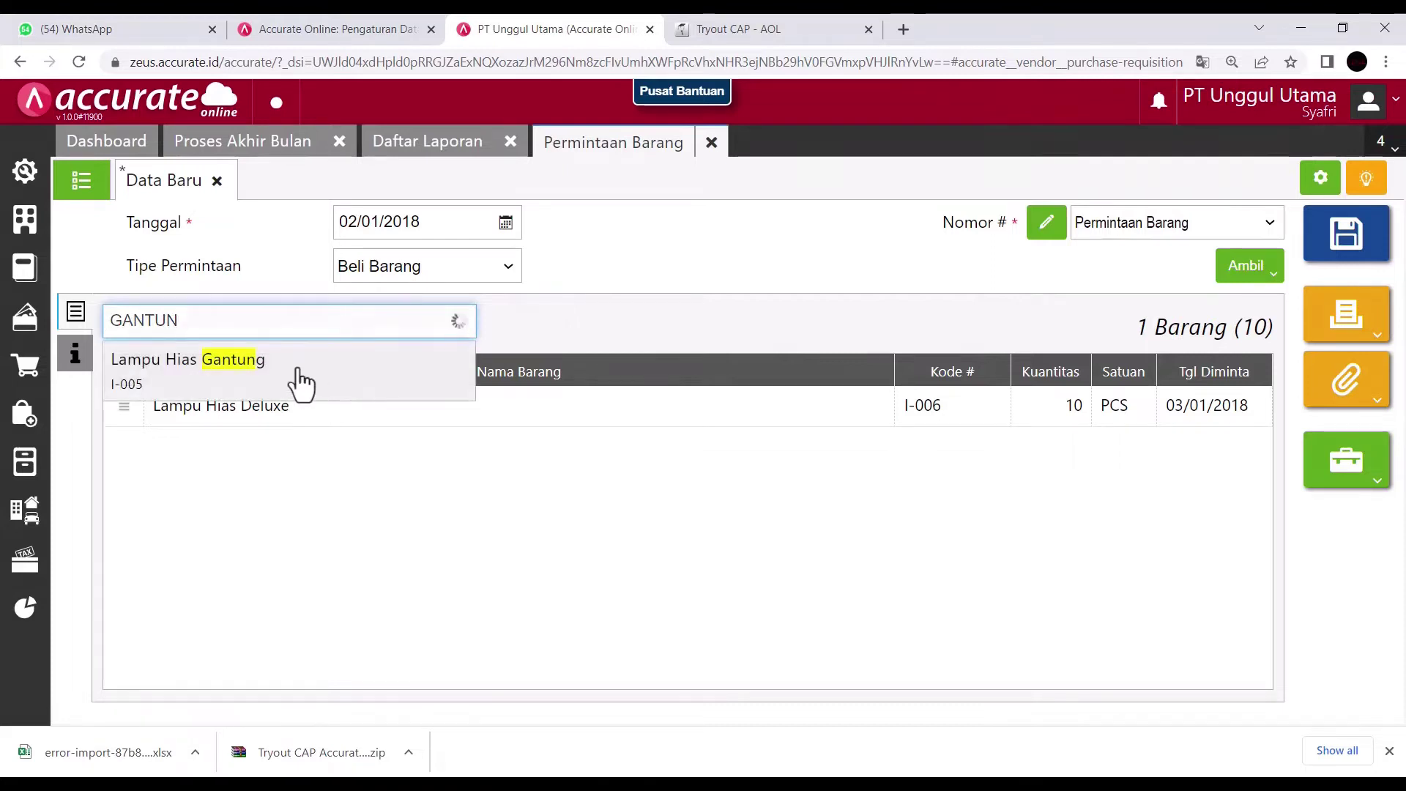
{"action": "left_click", "coordinate": [301, 383]}
{"action": "left_click", "coordinate": [752, 443]}
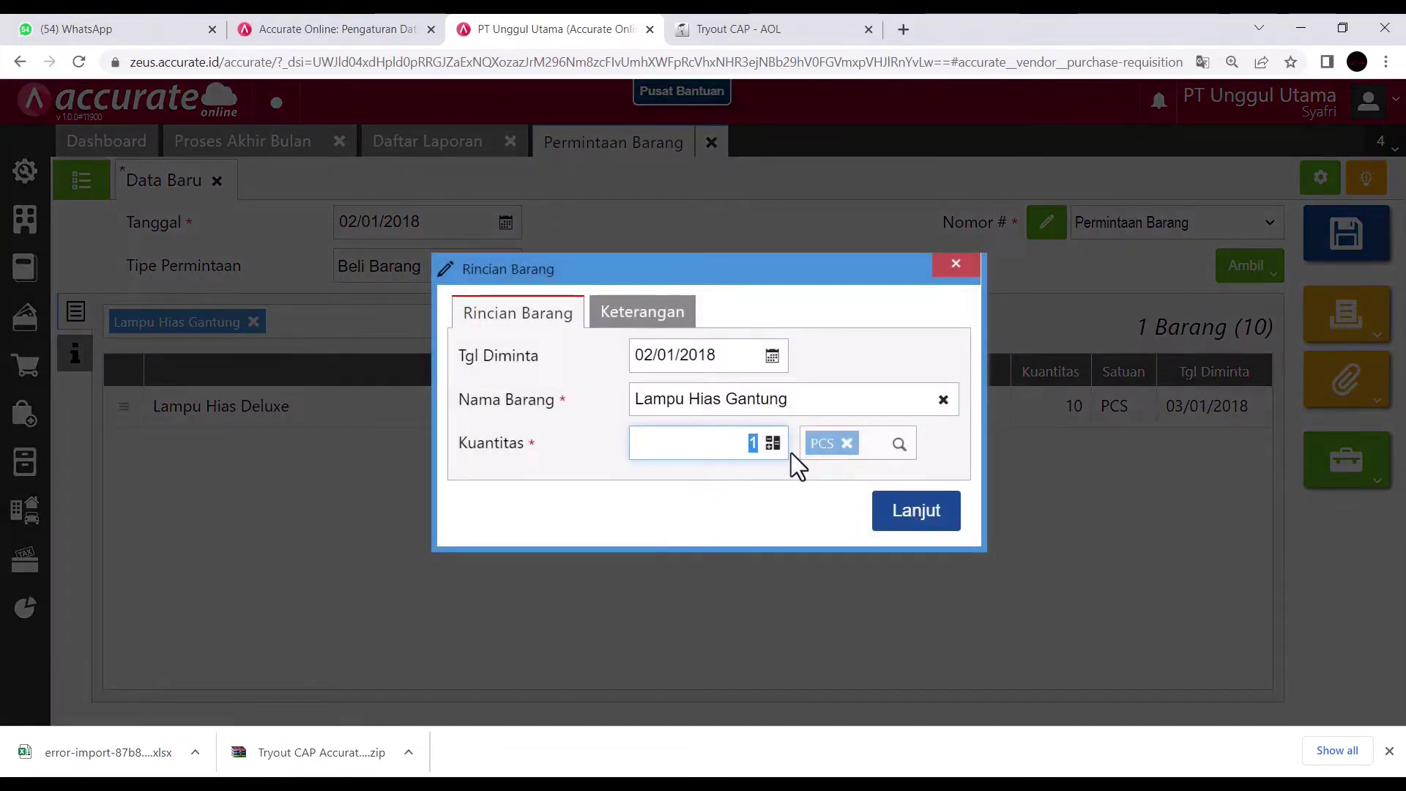
{"action": "type", "text": "20"}
{"action": "left_click", "coordinate": [772, 356]}
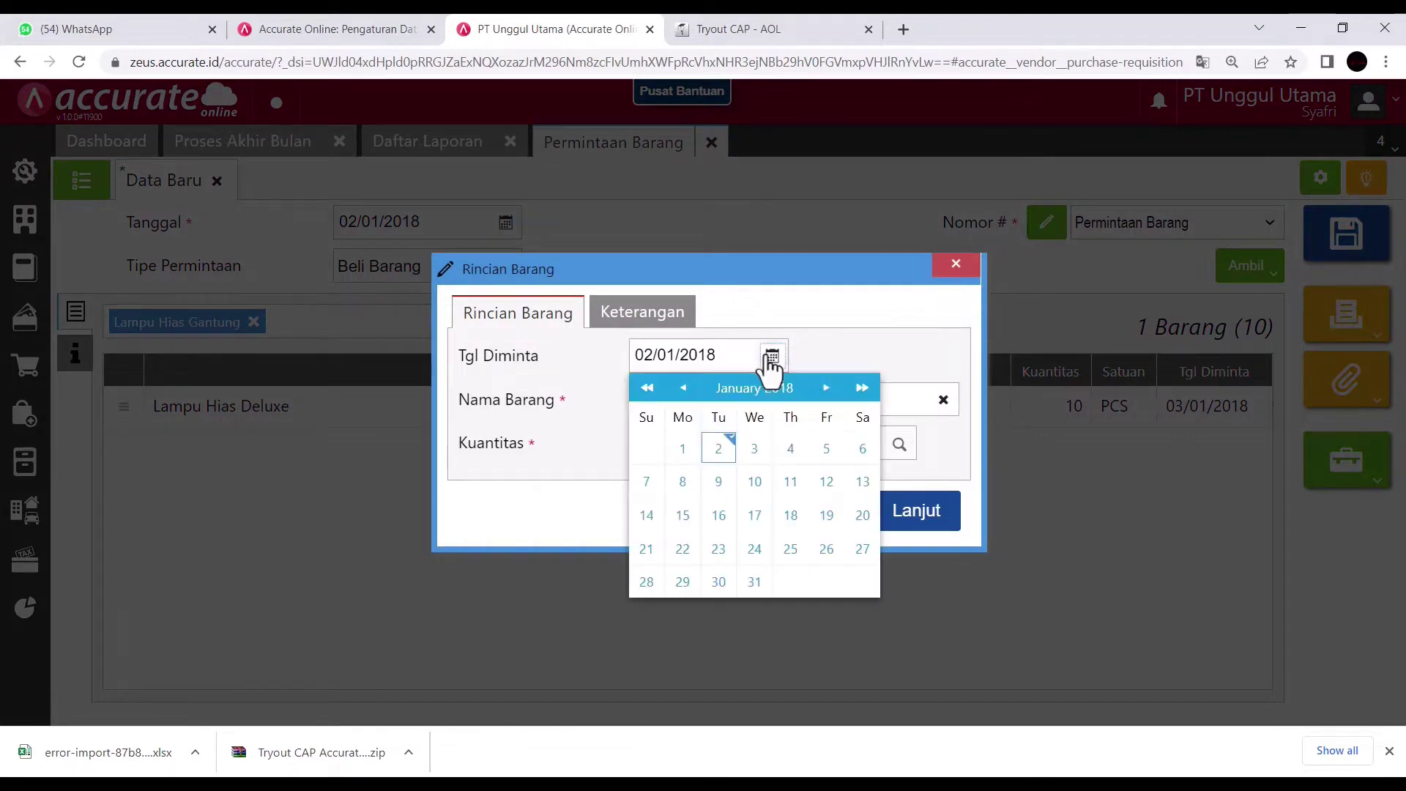
{"action": "left_click", "coordinate": [754, 448]}
{"action": "left_click", "coordinate": [897, 521]}
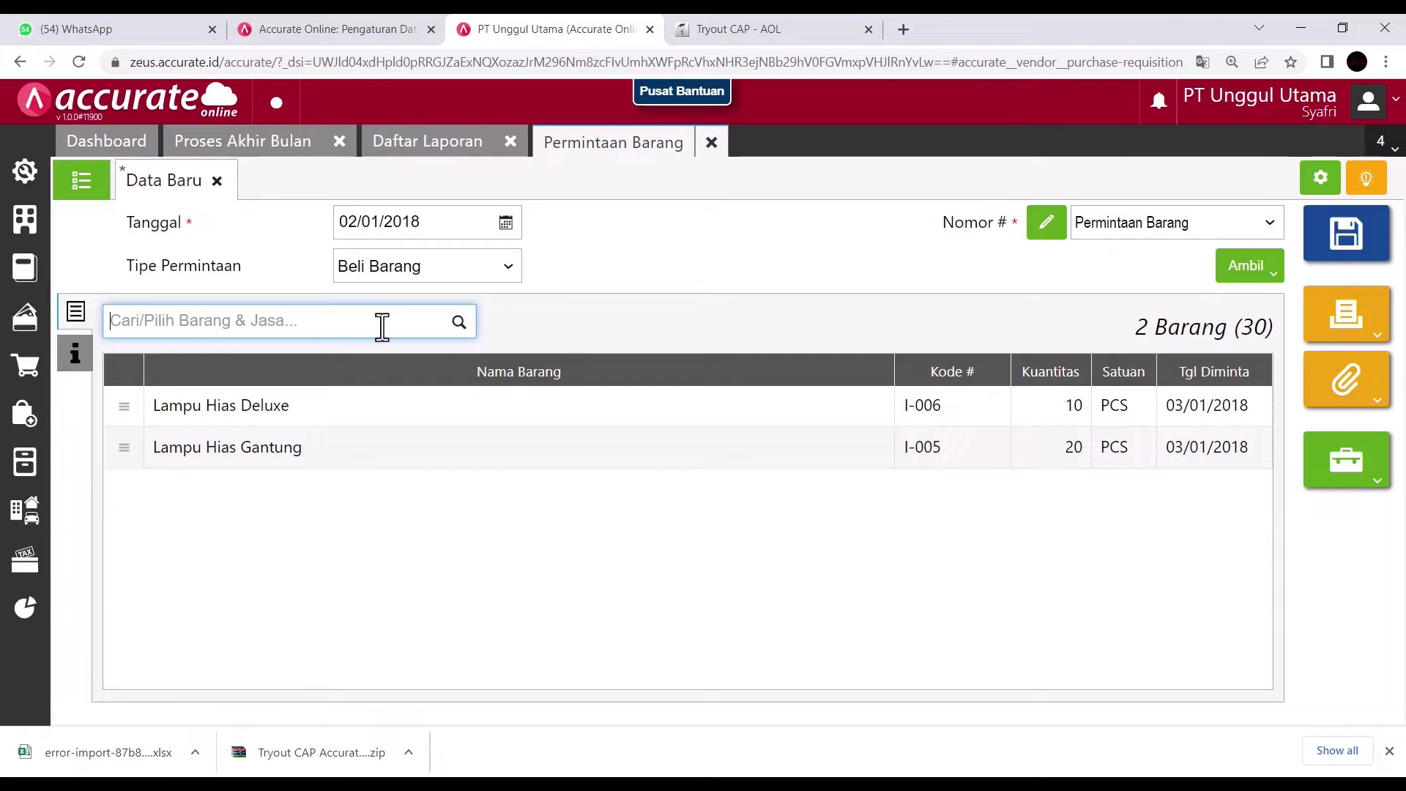
- Add Lampu Hias LED to the item request with requested date 03/01/2018 and quantity 10
{"action": "type", "text": "LED"}
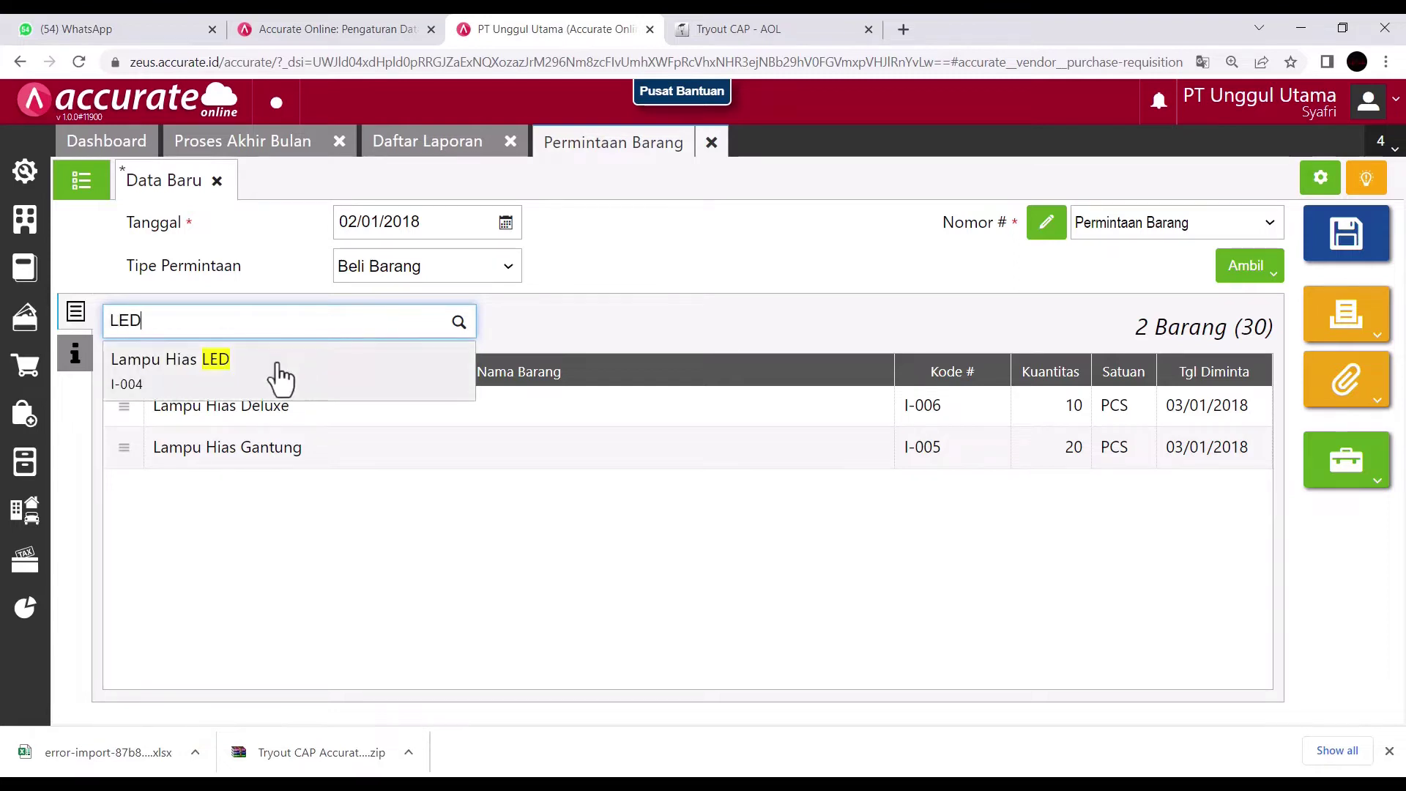
{"action": "left_click", "coordinate": [233, 370]}
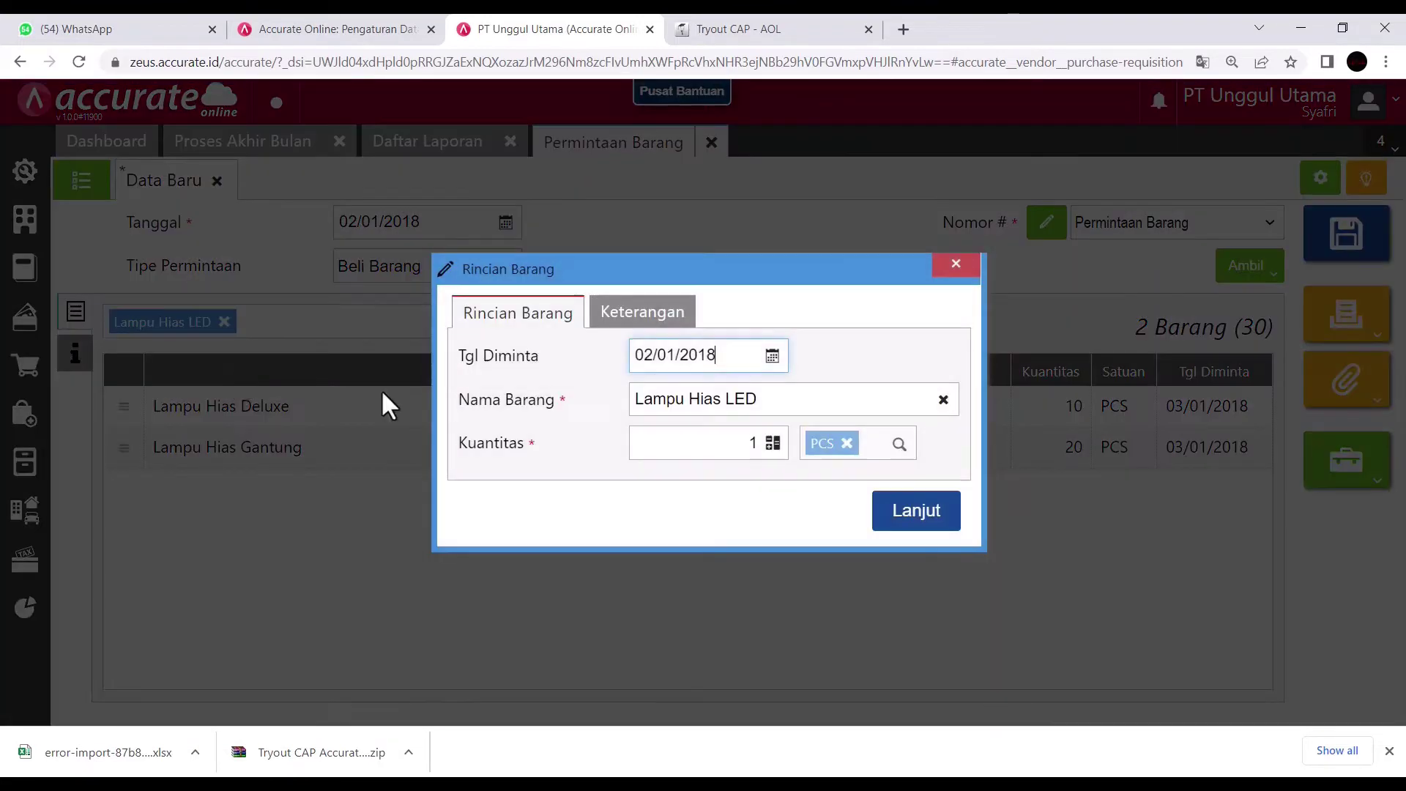
{"action": "left_click", "coordinate": [772, 357]}
{"action": "left_click", "coordinate": [751, 449]}
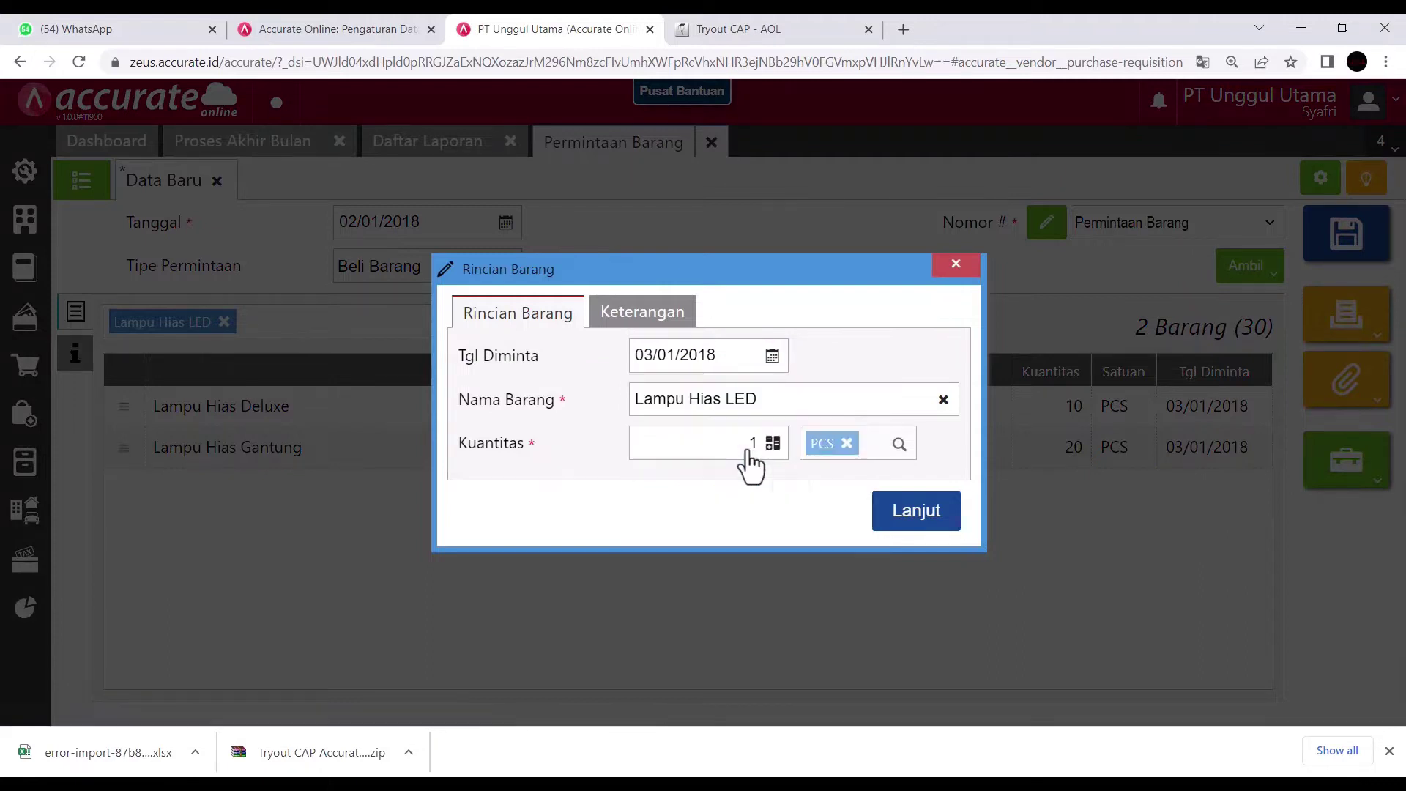
{"action": "left_click", "coordinate": [747, 447]}
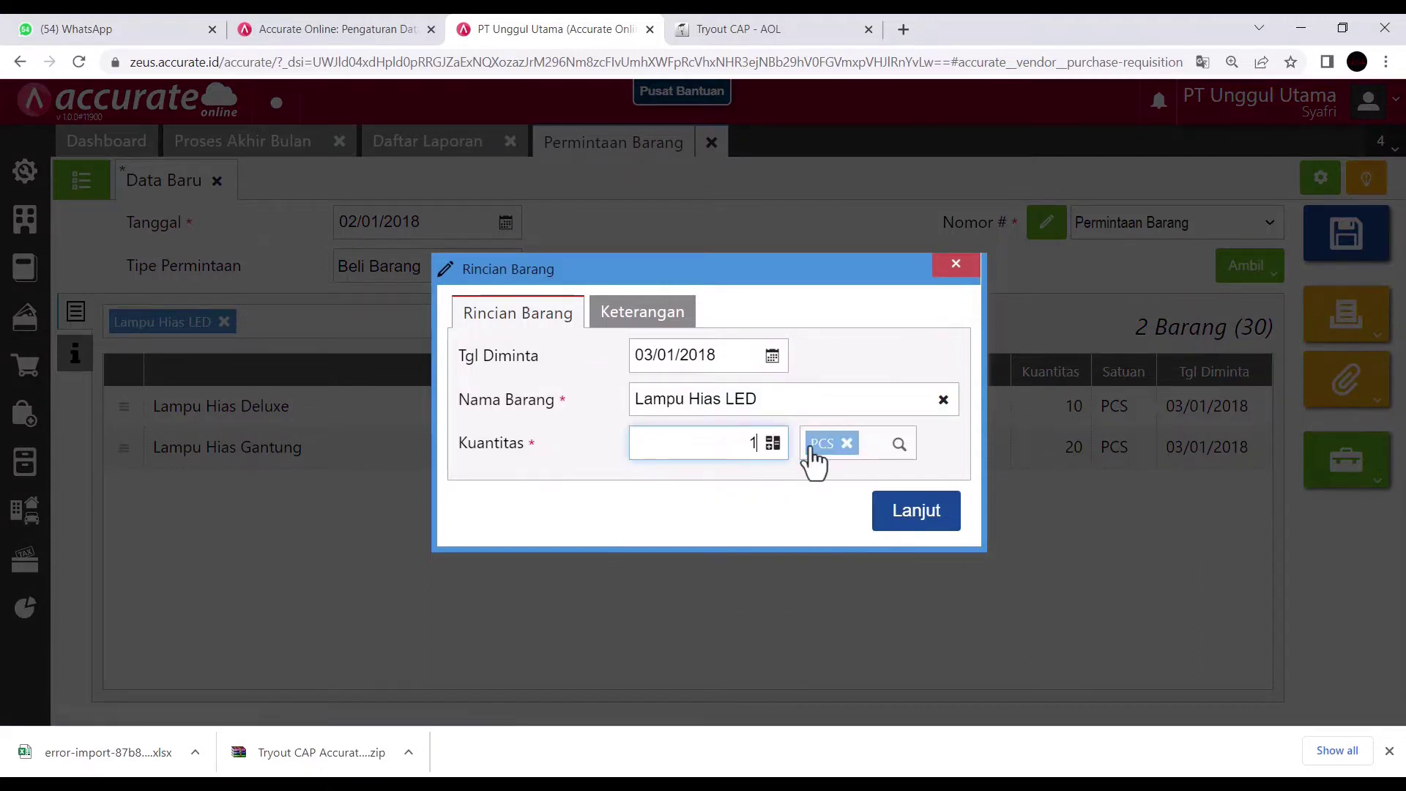
{"action": "left_click", "coordinate": [893, 523]}
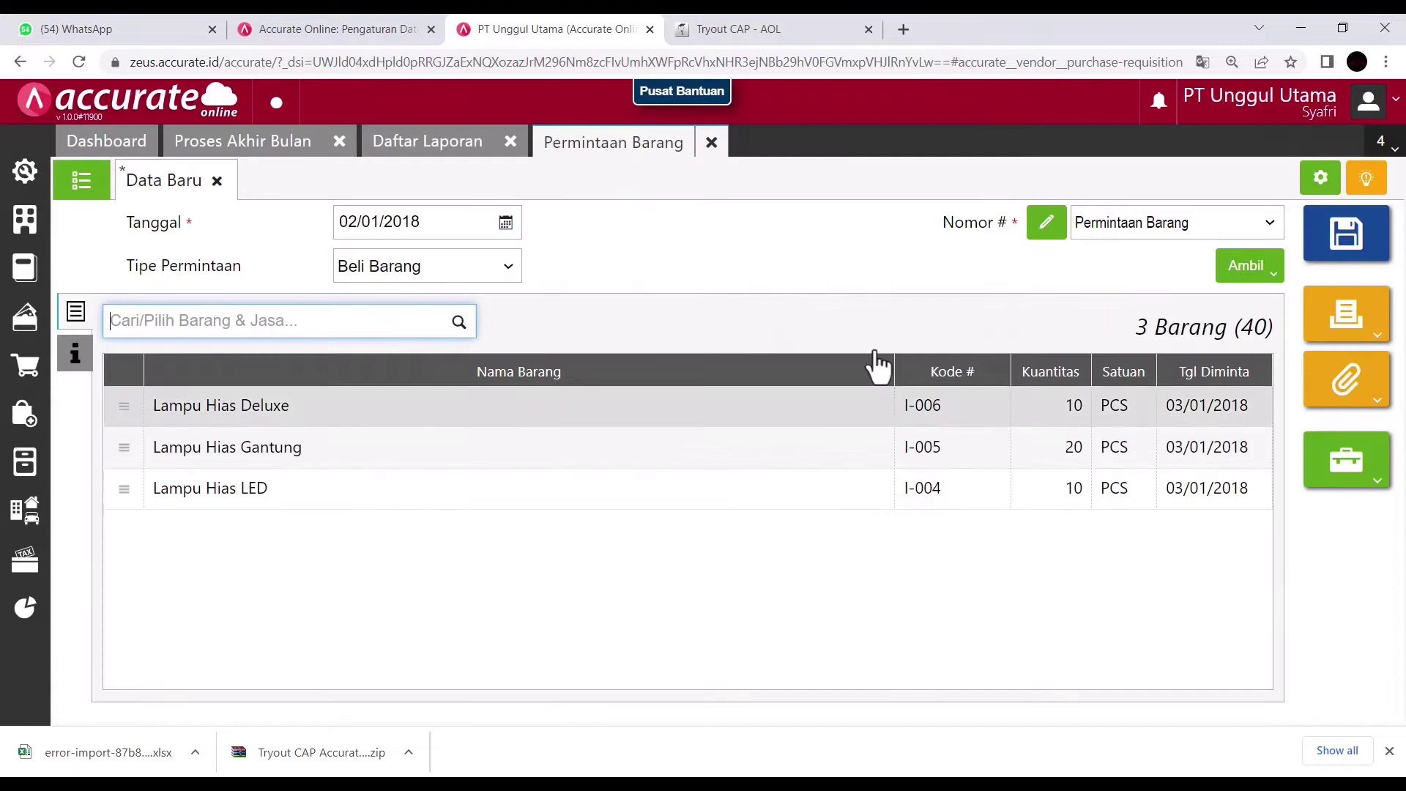
- Check the requested items against the table on the Tryout CAP - AOL page and save the item request
{"action": "left_click", "coordinate": [740, 29]}
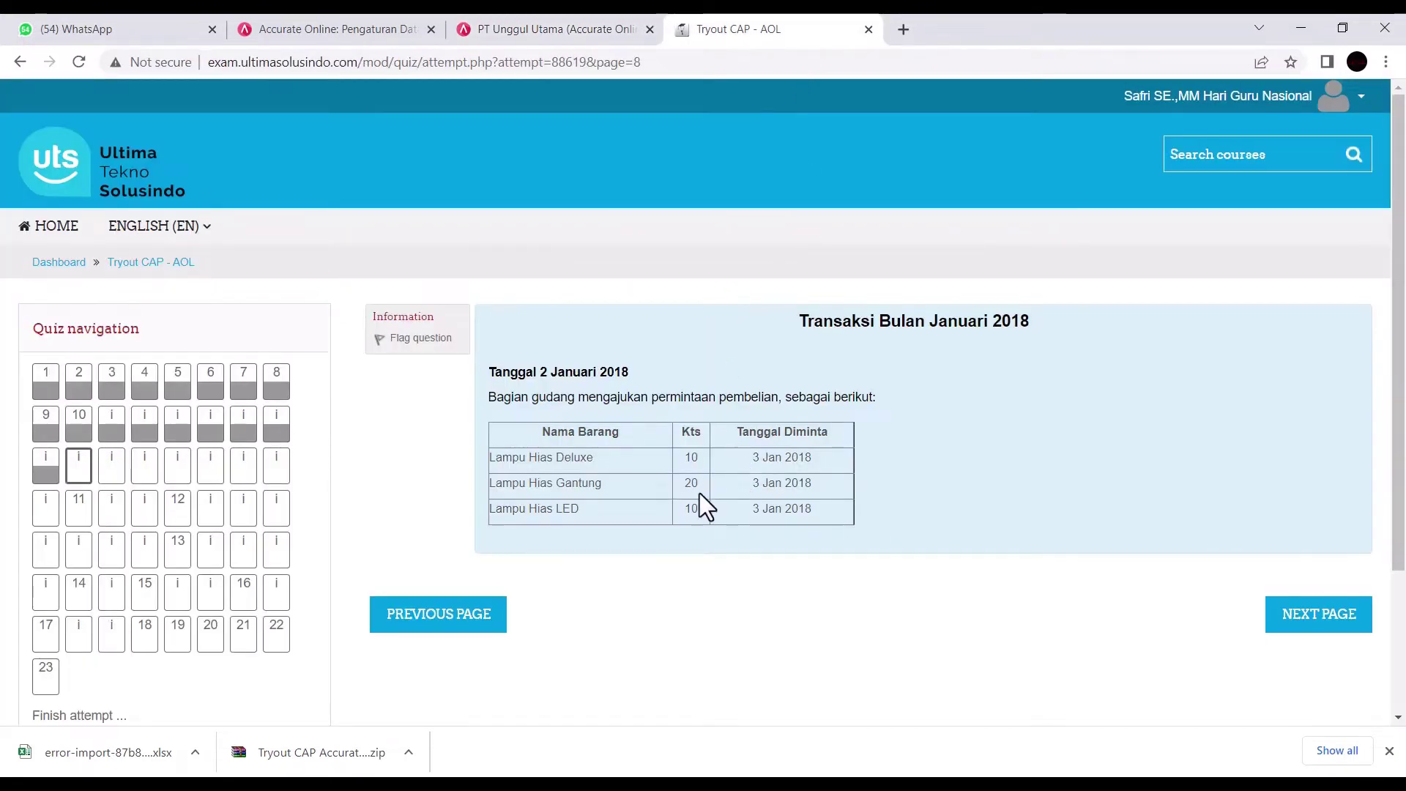
{"action": "left_click", "coordinate": [556, 23]}
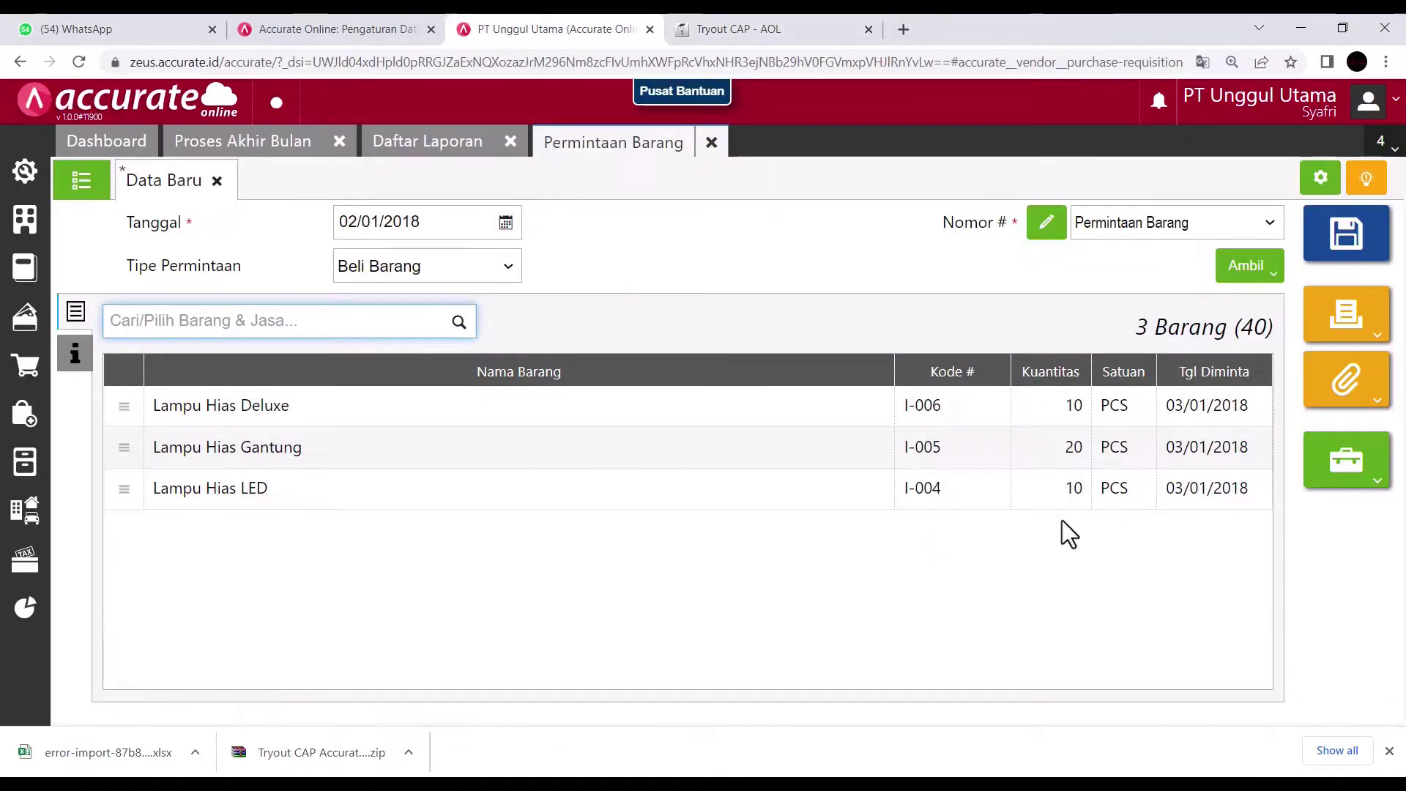
{"action": "left_click", "coordinate": [1365, 252]}
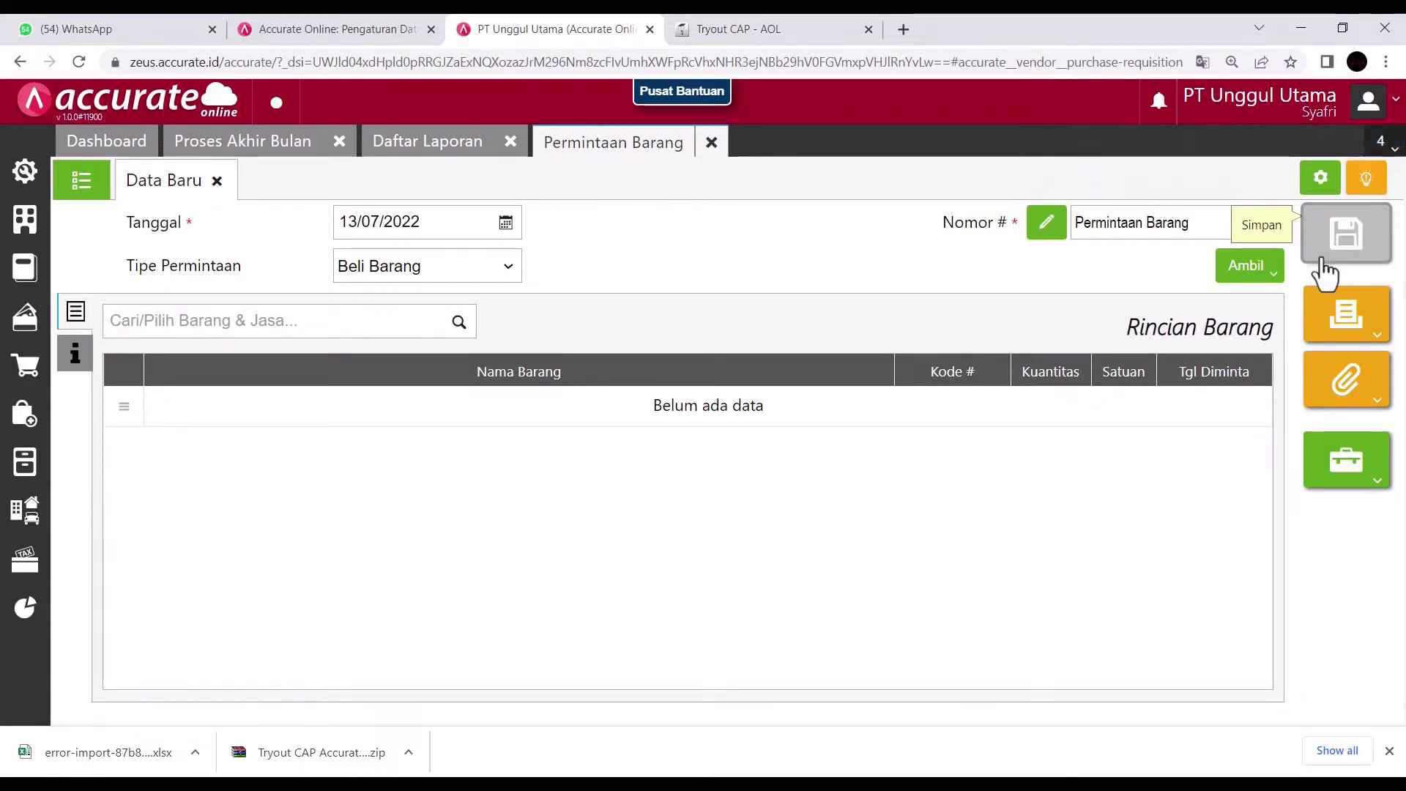
- Close the item request form and start a new Pesanan Pembelian for supplier CV. Sejahtera dated 03/01/2018
{"action": "left_click", "coordinate": [711, 142]}
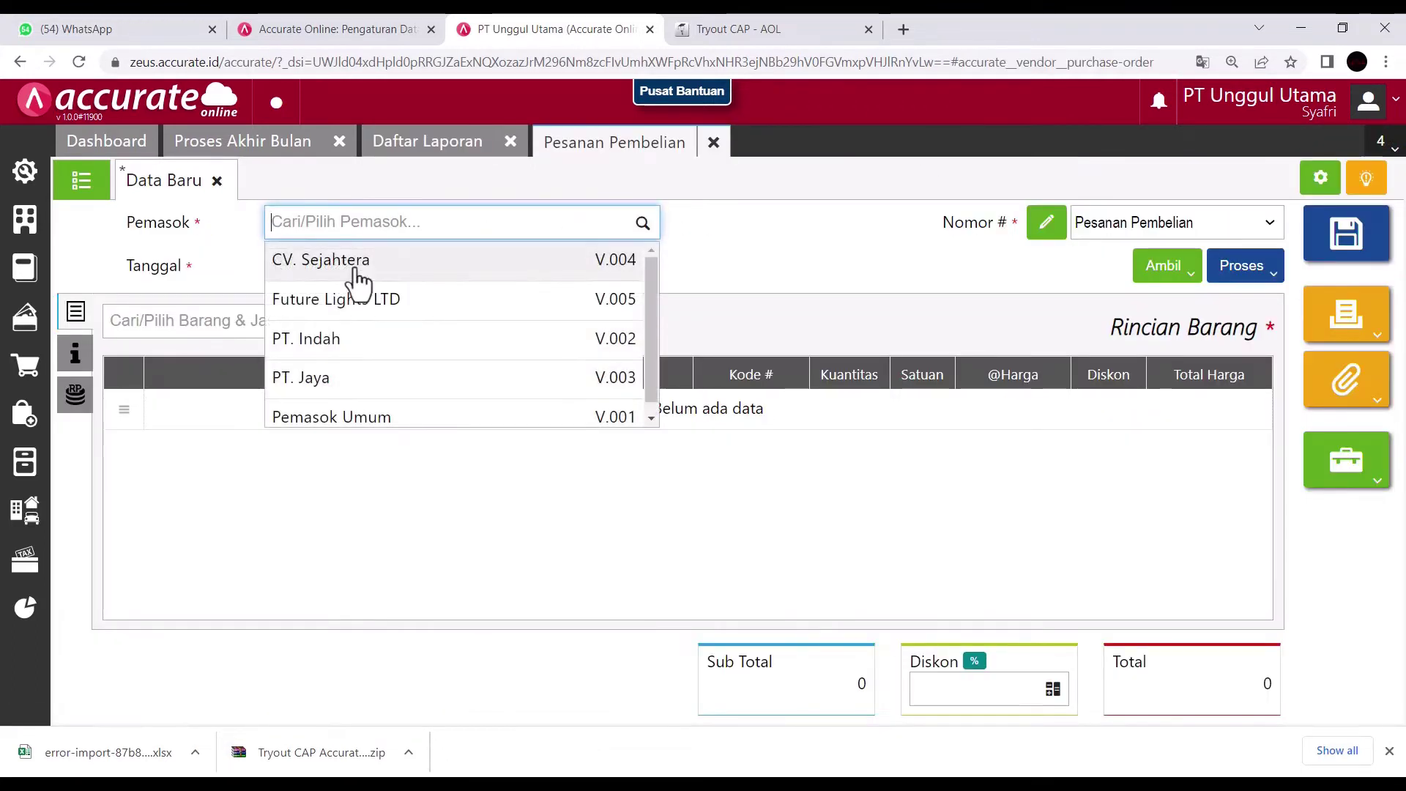
{"action": "left_click", "coordinate": [356, 261]}
{"action": "left_click", "coordinate": [371, 268]}
{"action": "type", "text": "03/01/2018"}
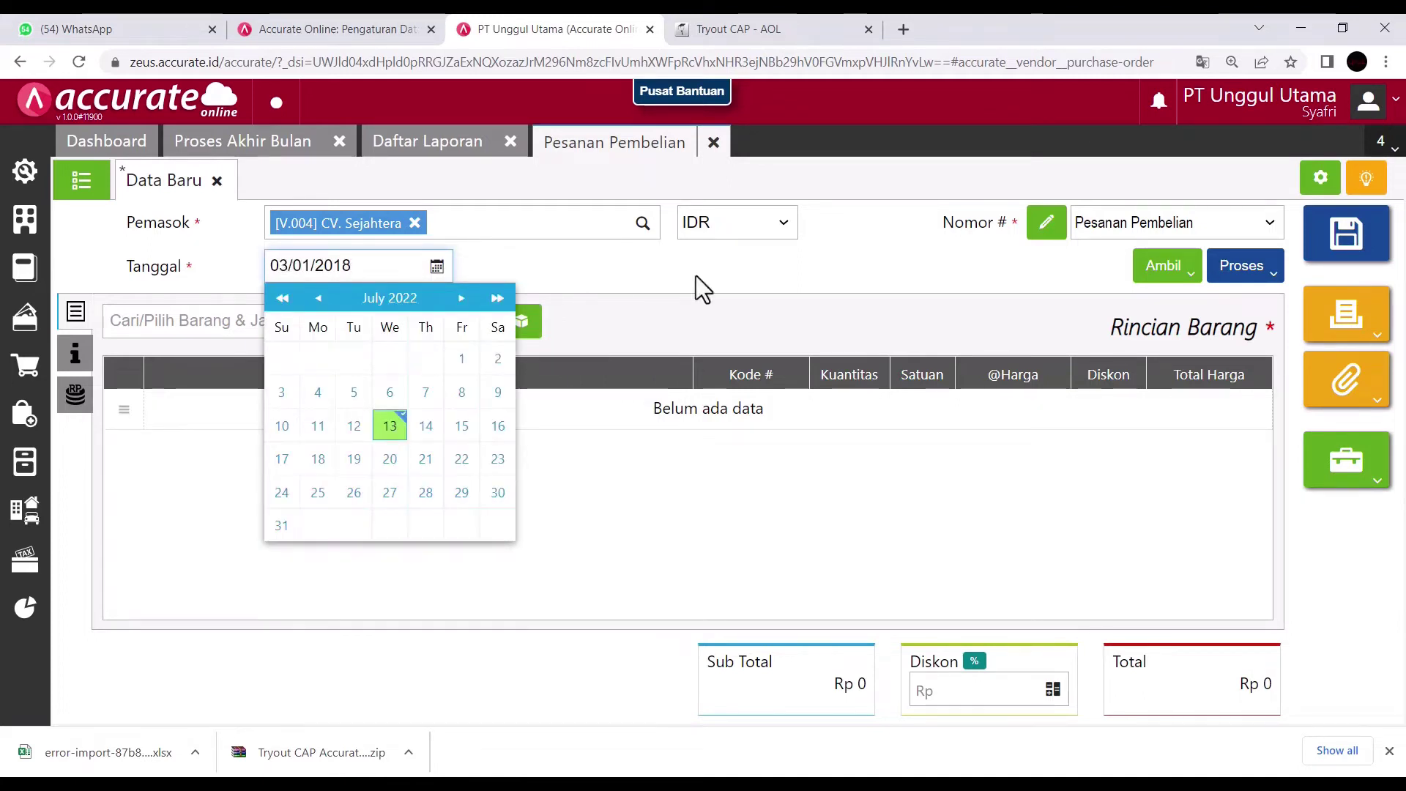
{"action": "left_click", "coordinate": [735, 258]}
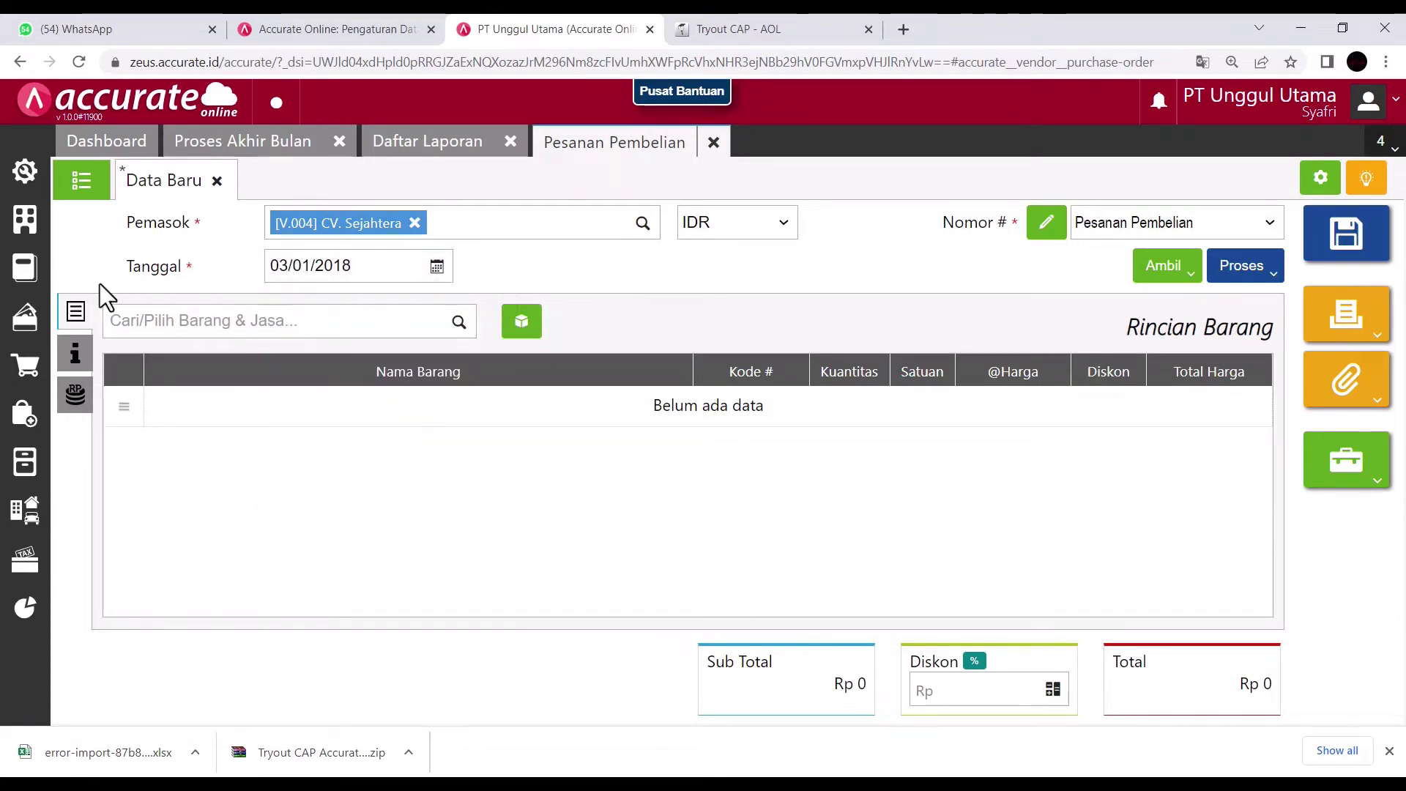
- Set the Pajak Pertambahan Nilai tax percentage to 10%, save the tax record, and close the Pajak form
{"action": "mouse_move", "coordinate": [25, 219]}
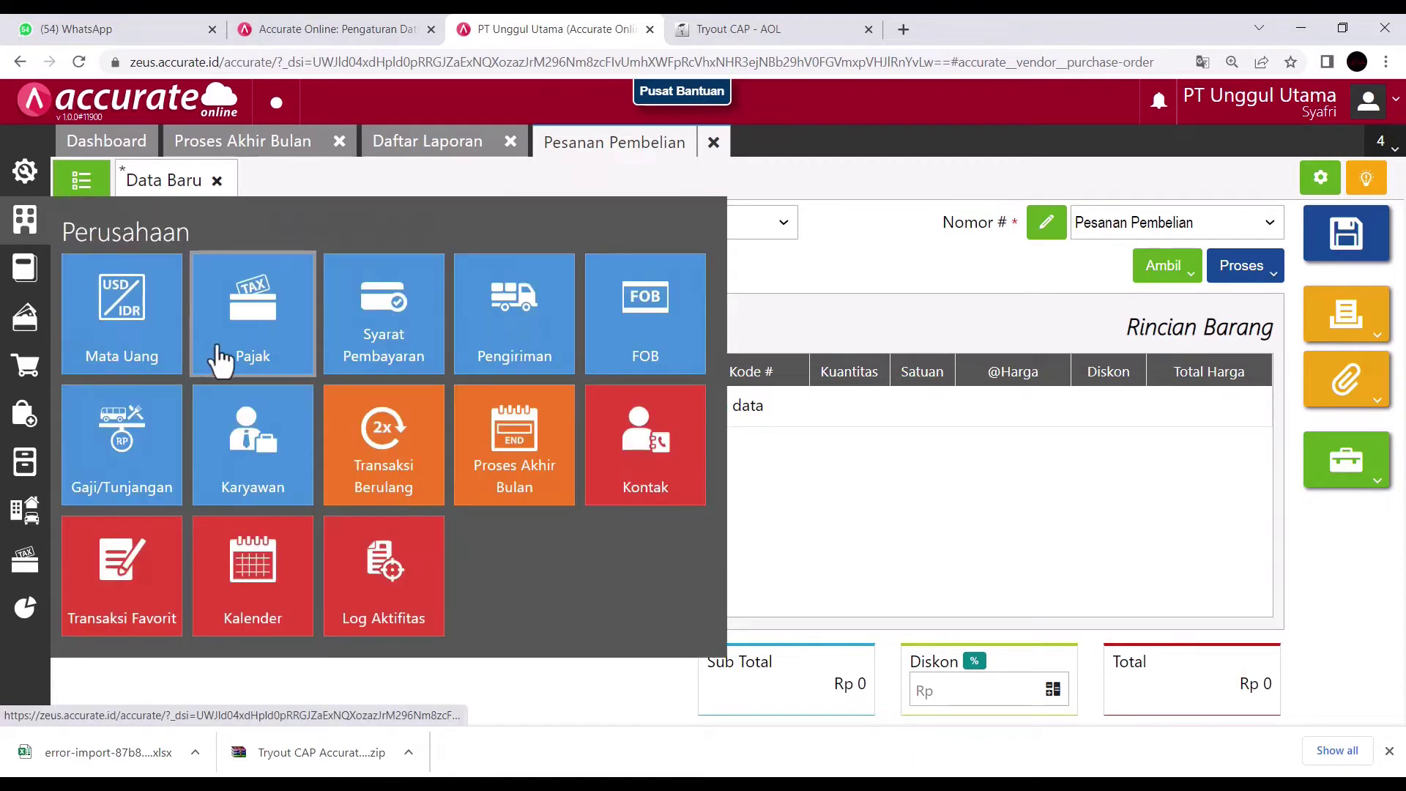
{"action": "left_click", "coordinate": [219, 357]}
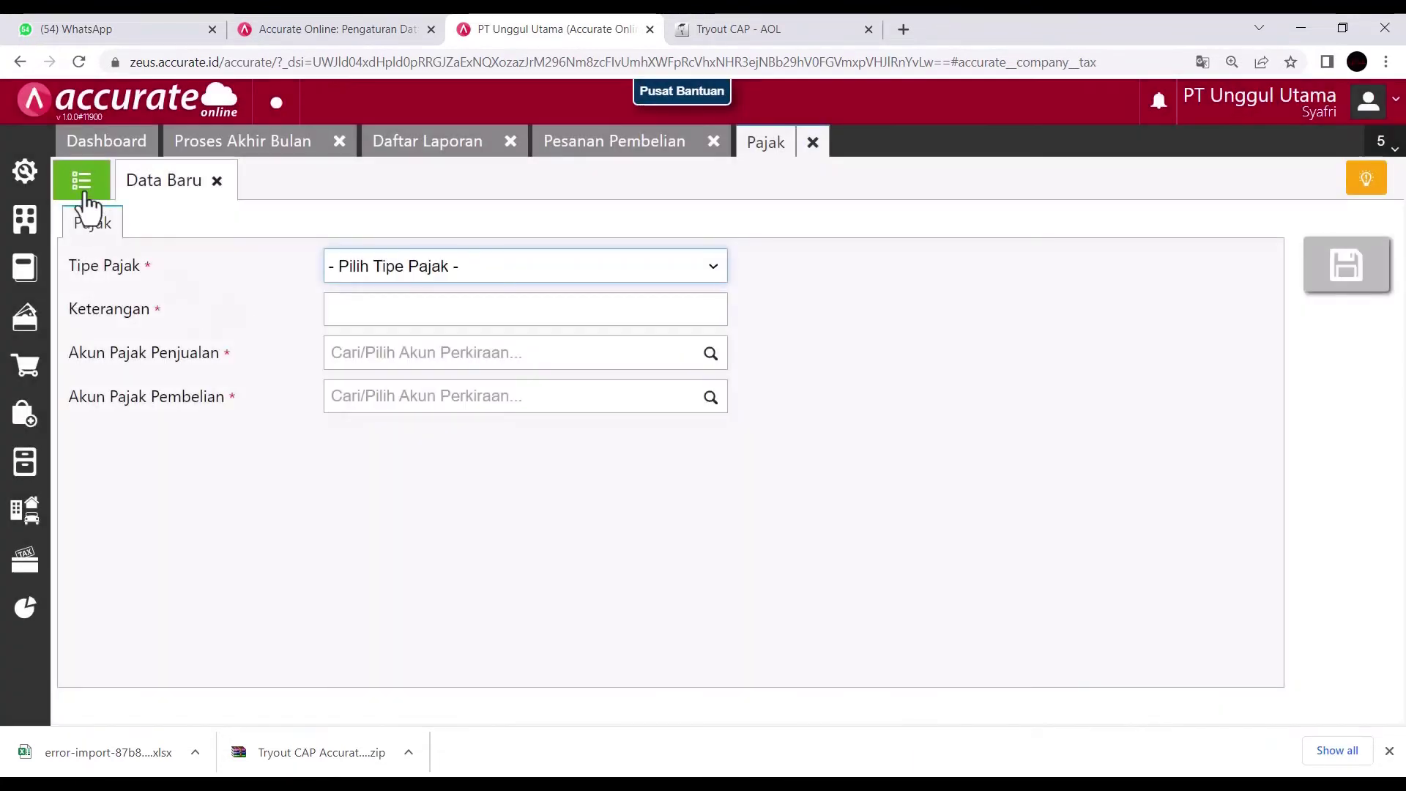
{"action": "left_click", "coordinate": [85, 194]}
{"action": "left_click", "coordinate": [393, 354]}
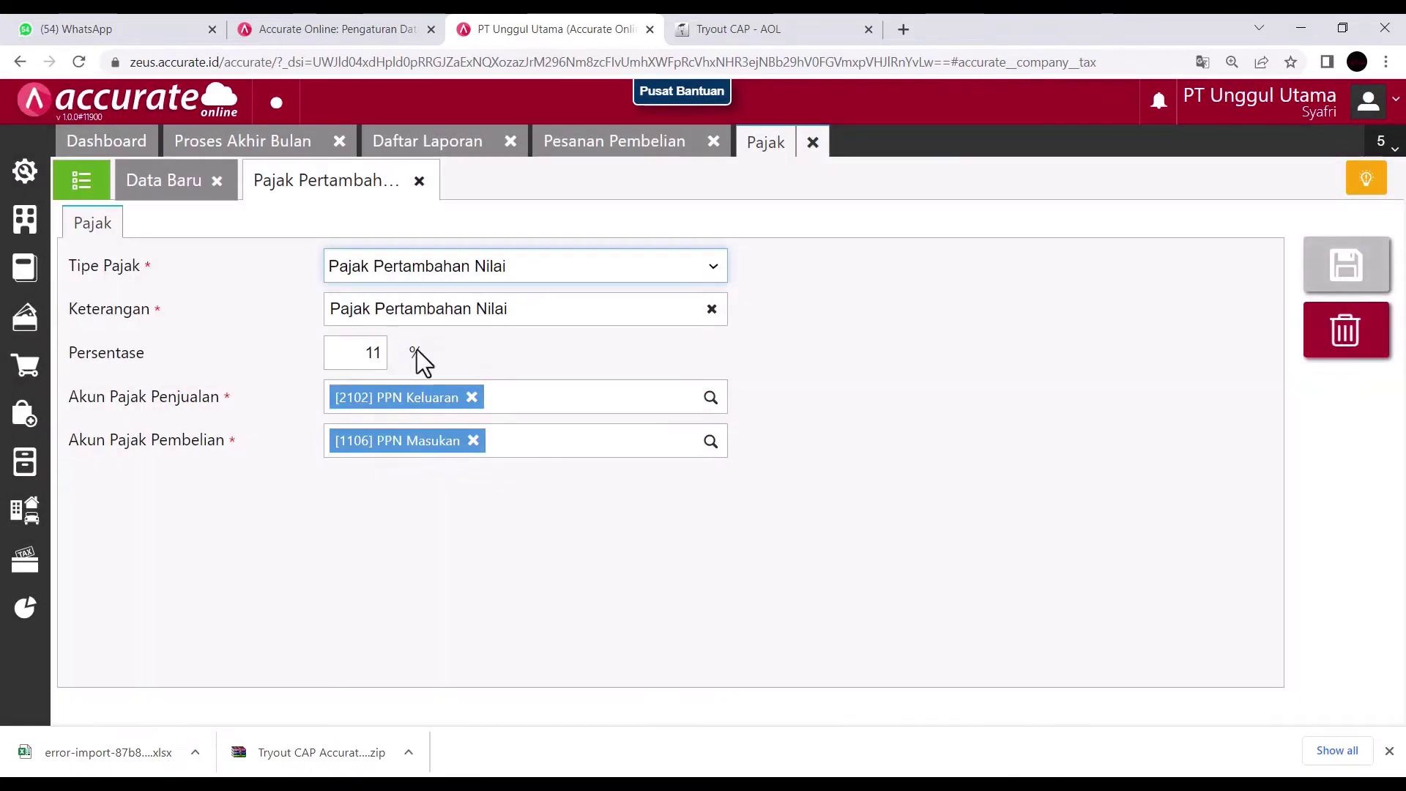
{"action": "double_click", "coordinate": [370, 352]}
{"action": "type", "text": "1"}
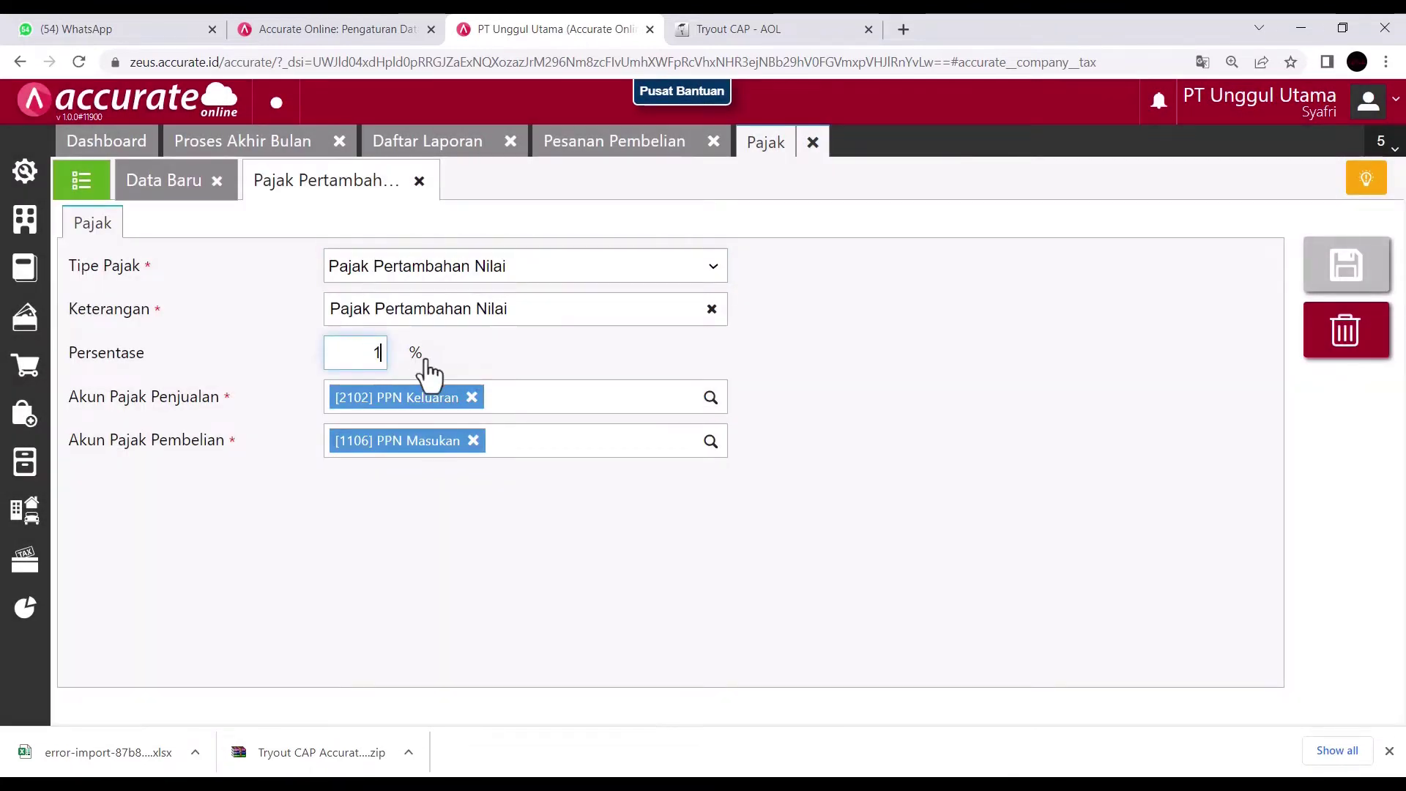
{"action": "left_click", "coordinate": [1363, 290]}
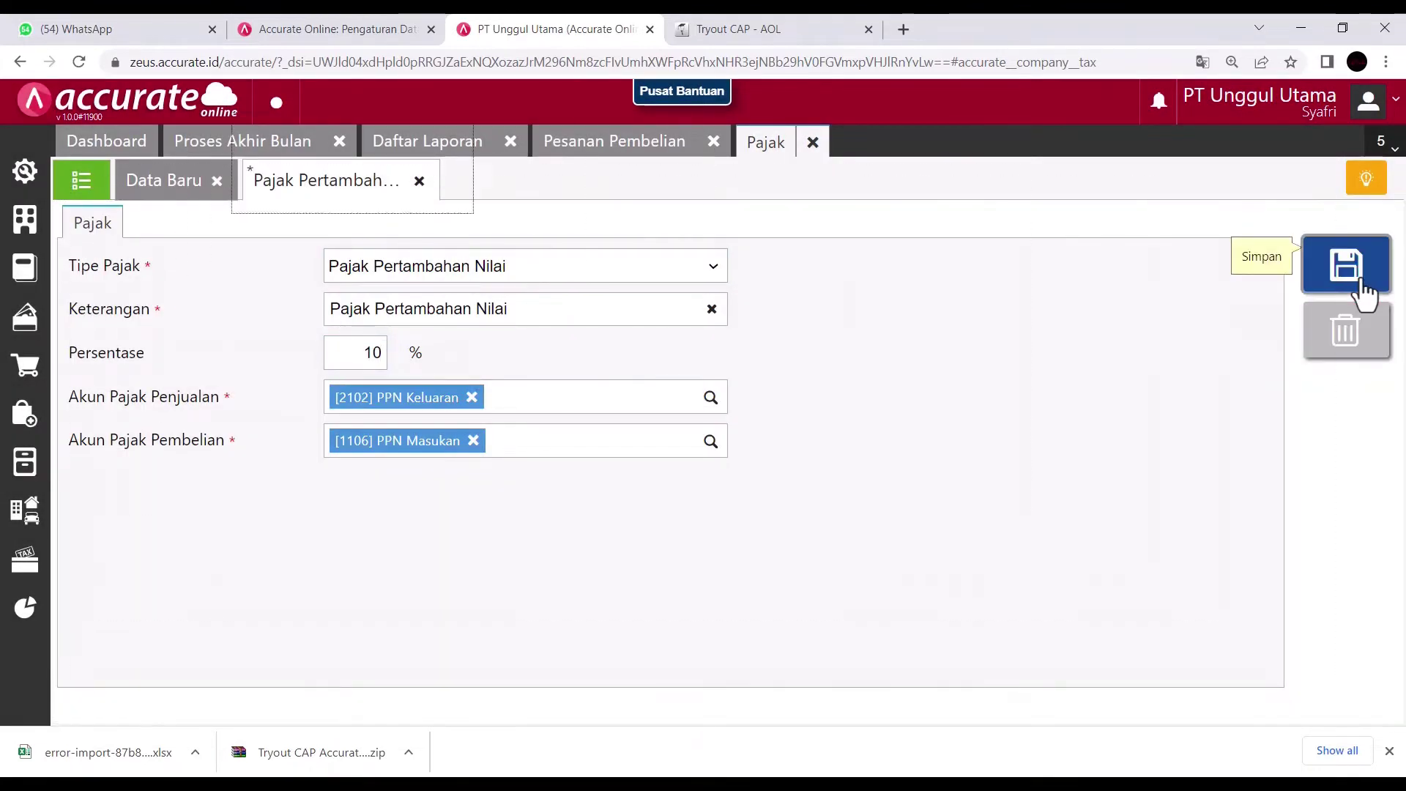
{"action": "left_click", "coordinate": [822, 151]}
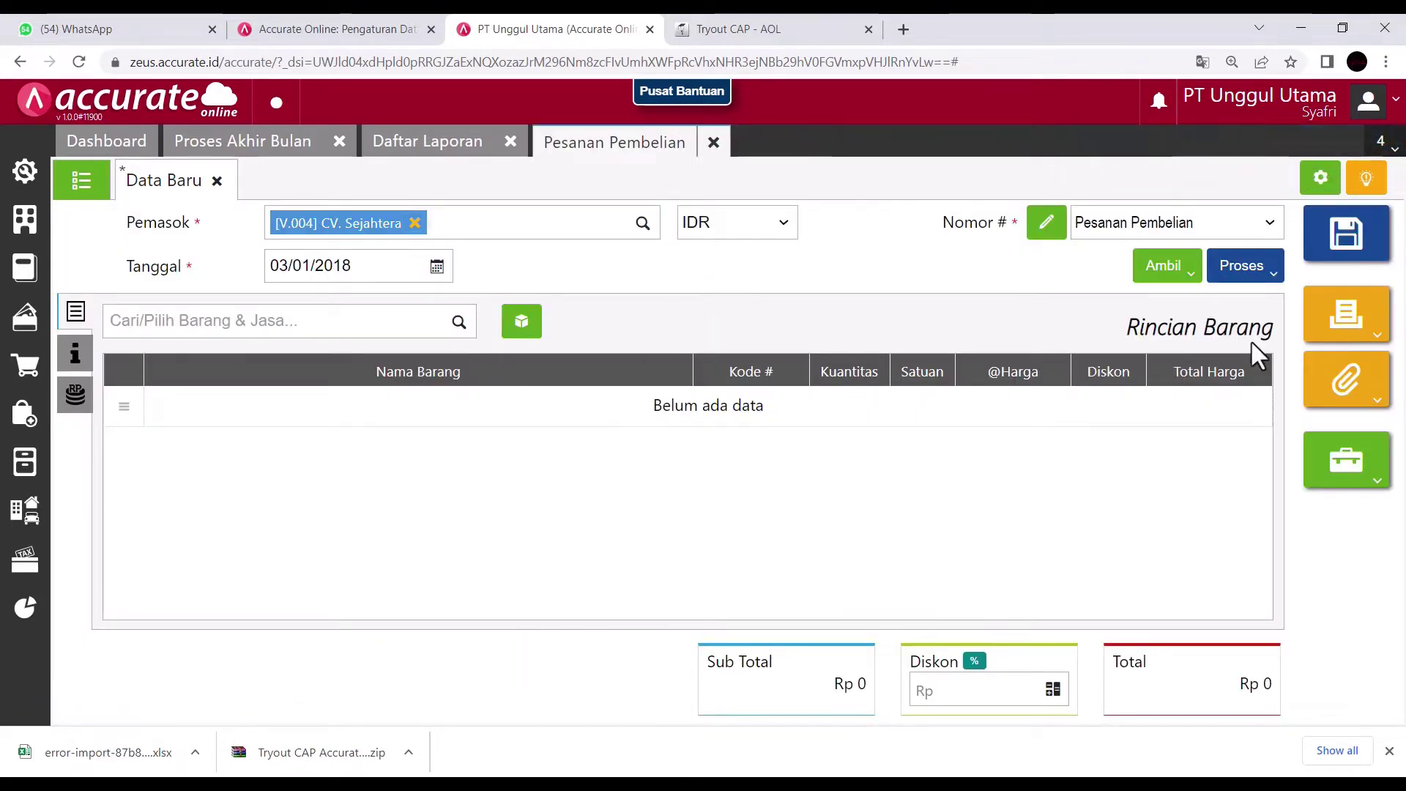
- Copy only Lampu Hias Gantung from the saved item request into the purchase order, excluding Lampu Hias Deluxe and Lampu Hias LED
{"action": "left_click", "coordinate": [1177, 272]}
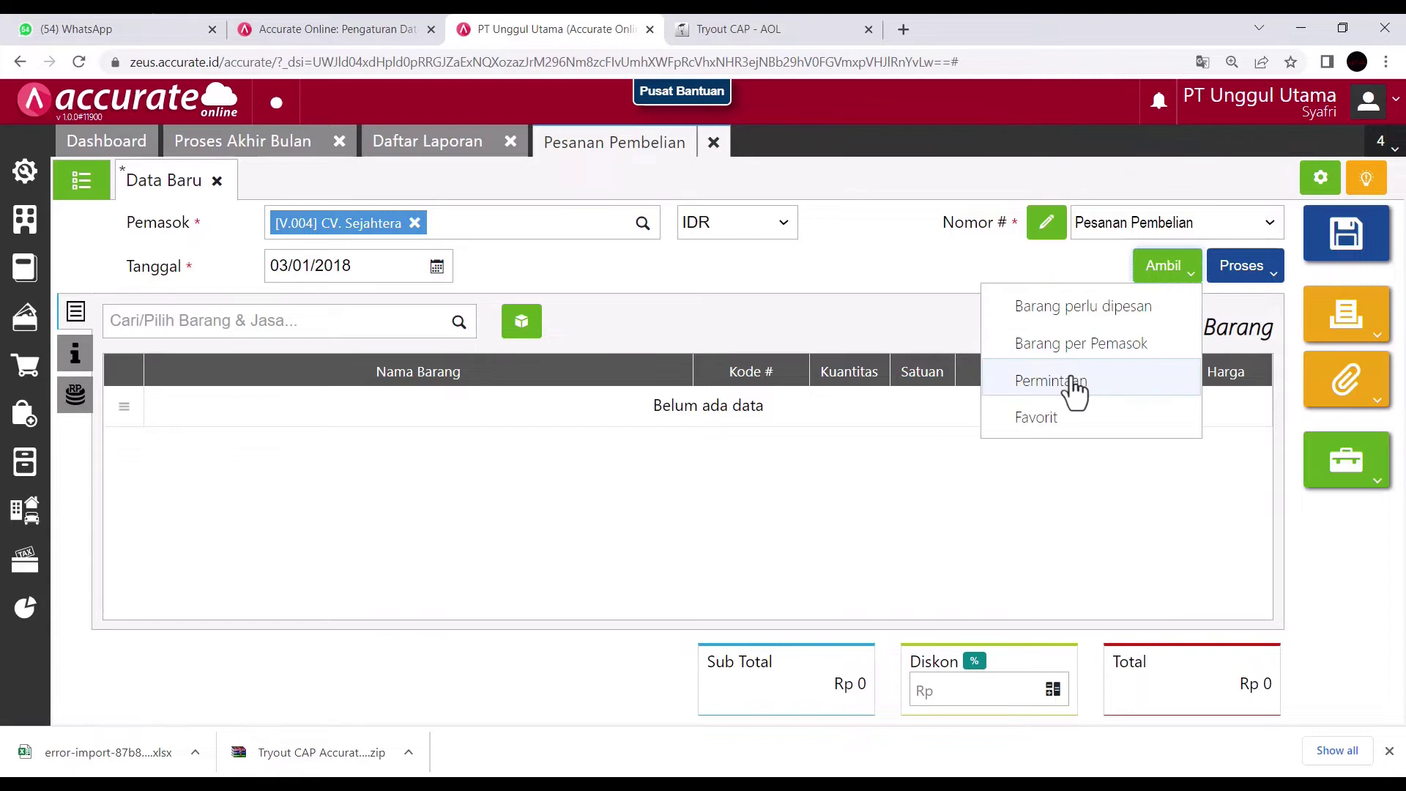
{"action": "left_click", "coordinate": [1074, 382]}
{"action": "left_click", "coordinate": [766, 264]}
{"action": "left_click", "coordinate": [415, 308]}
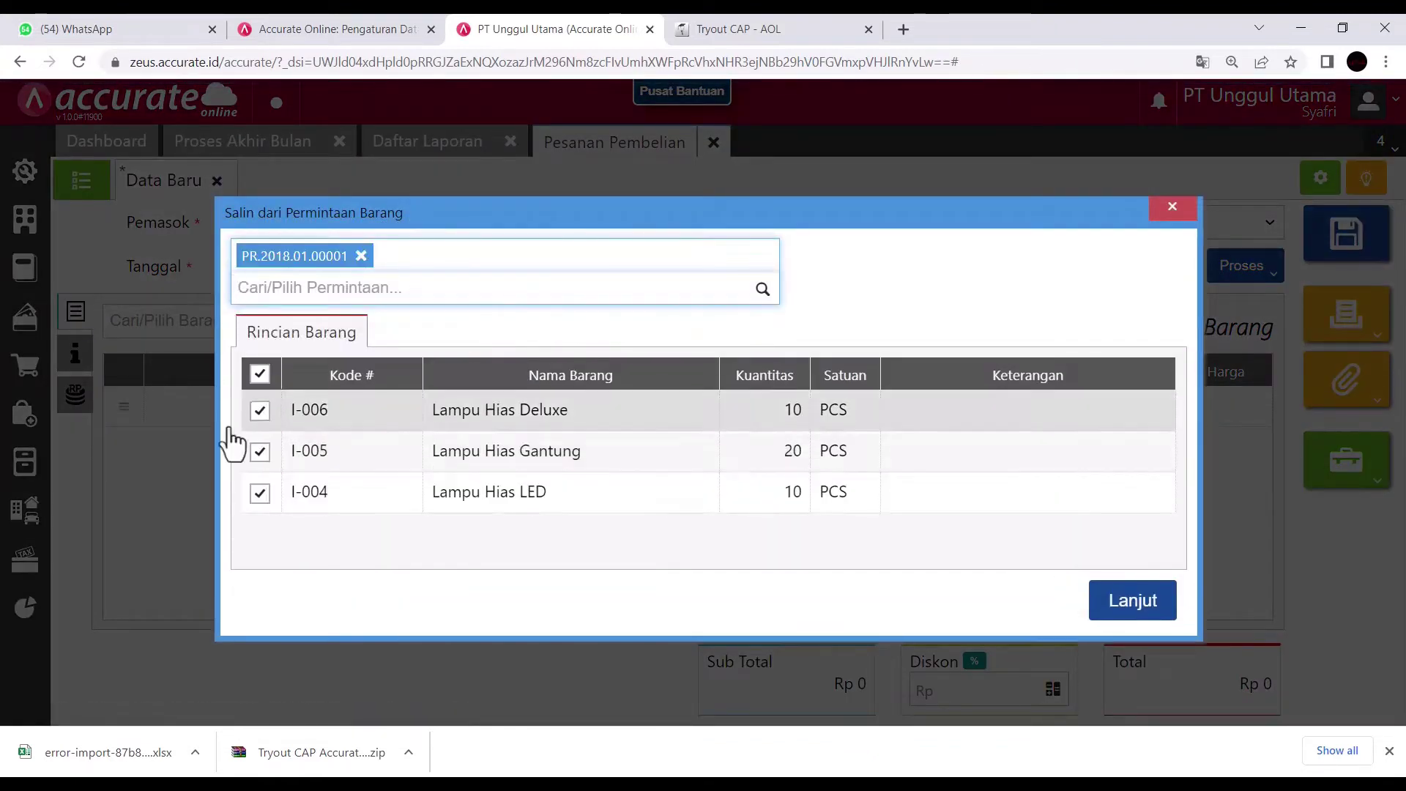
{"action": "left_click", "coordinate": [259, 410]}
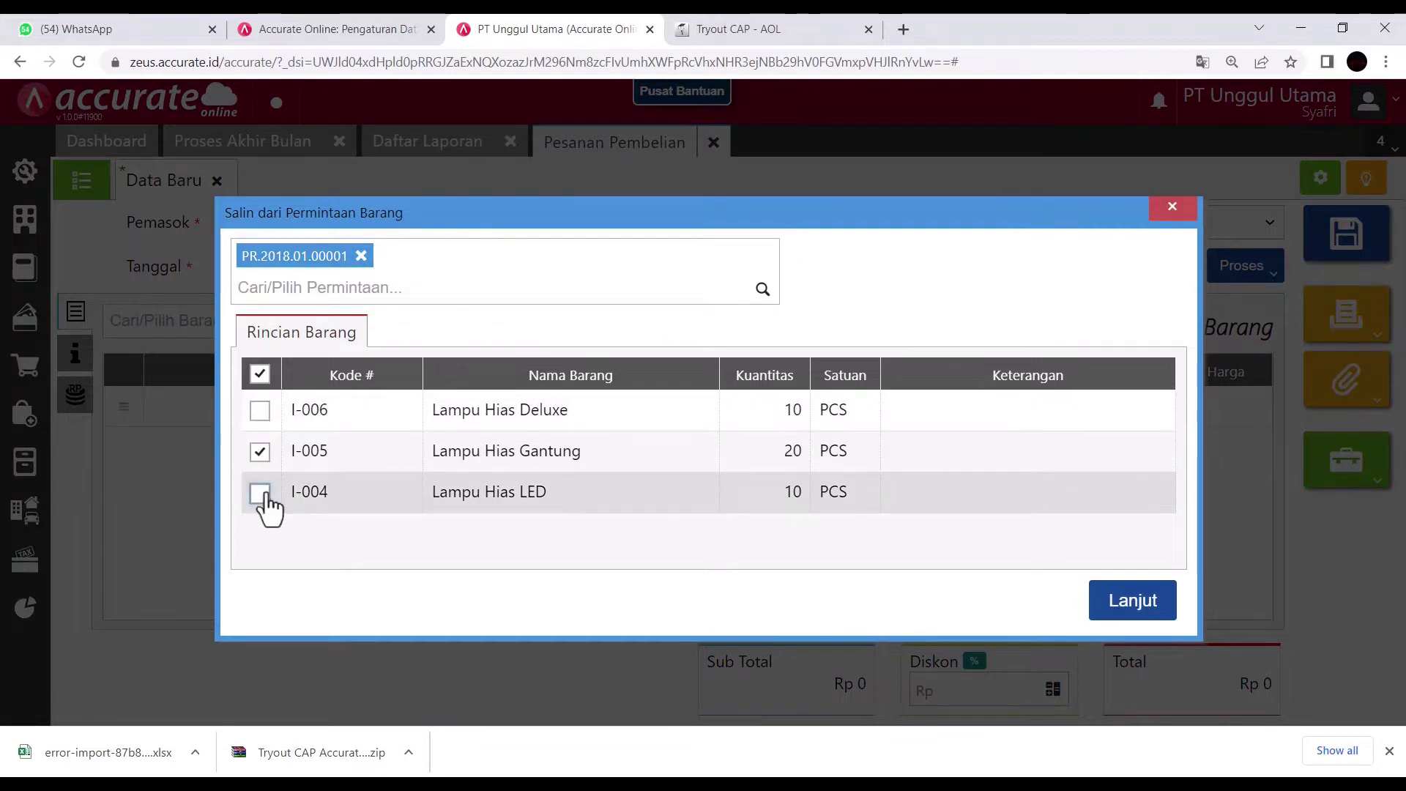
{"action": "left_click", "coordinate": [260, 493]}
{"action": "left_click", "coordinate": [1112, 612]}
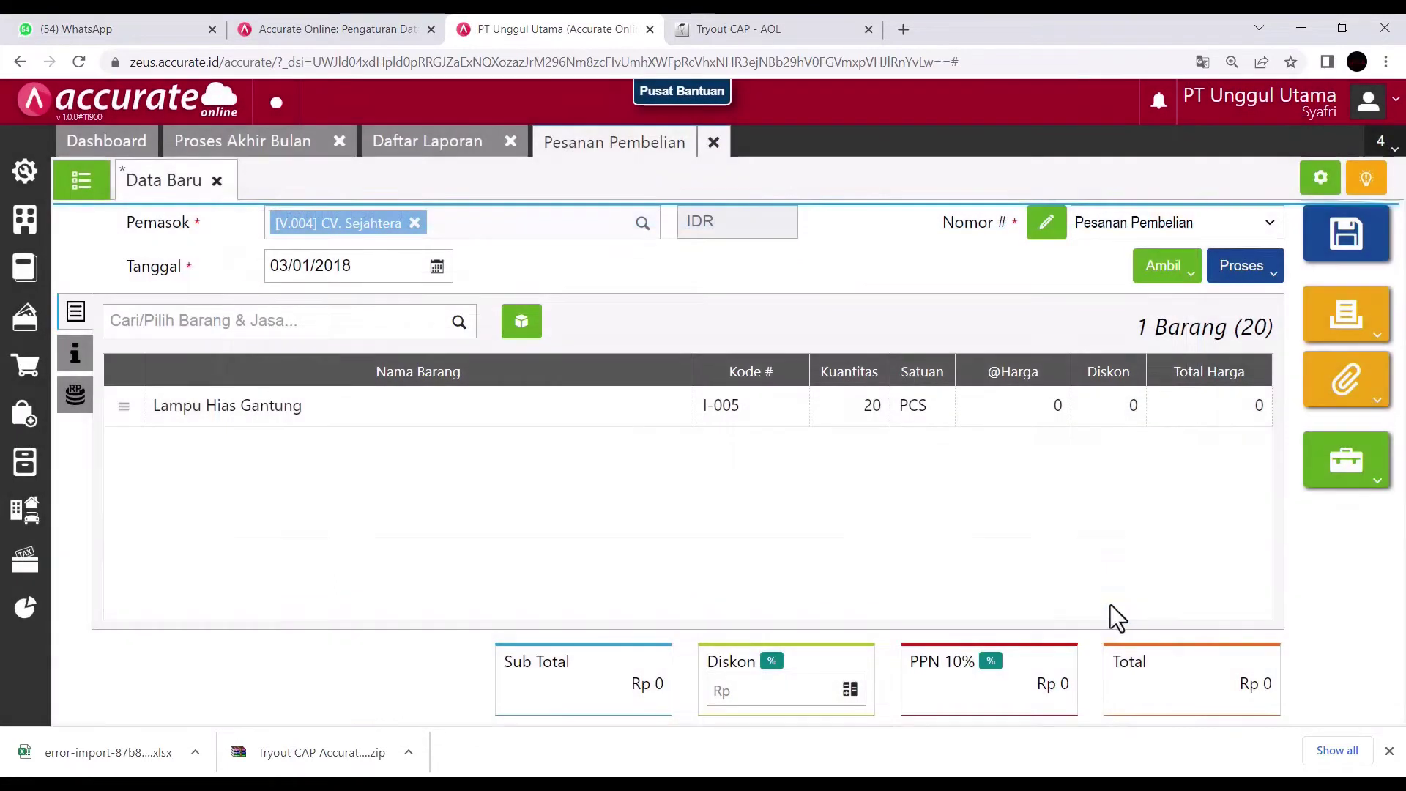
- Set the unit price of Lampu Hias Gantung to Rp 95.000 in the purchase order
{"action": "left_click", "coordinate": [871, 417]}
{"action": "left_click", "coordinate": [850, 378]}
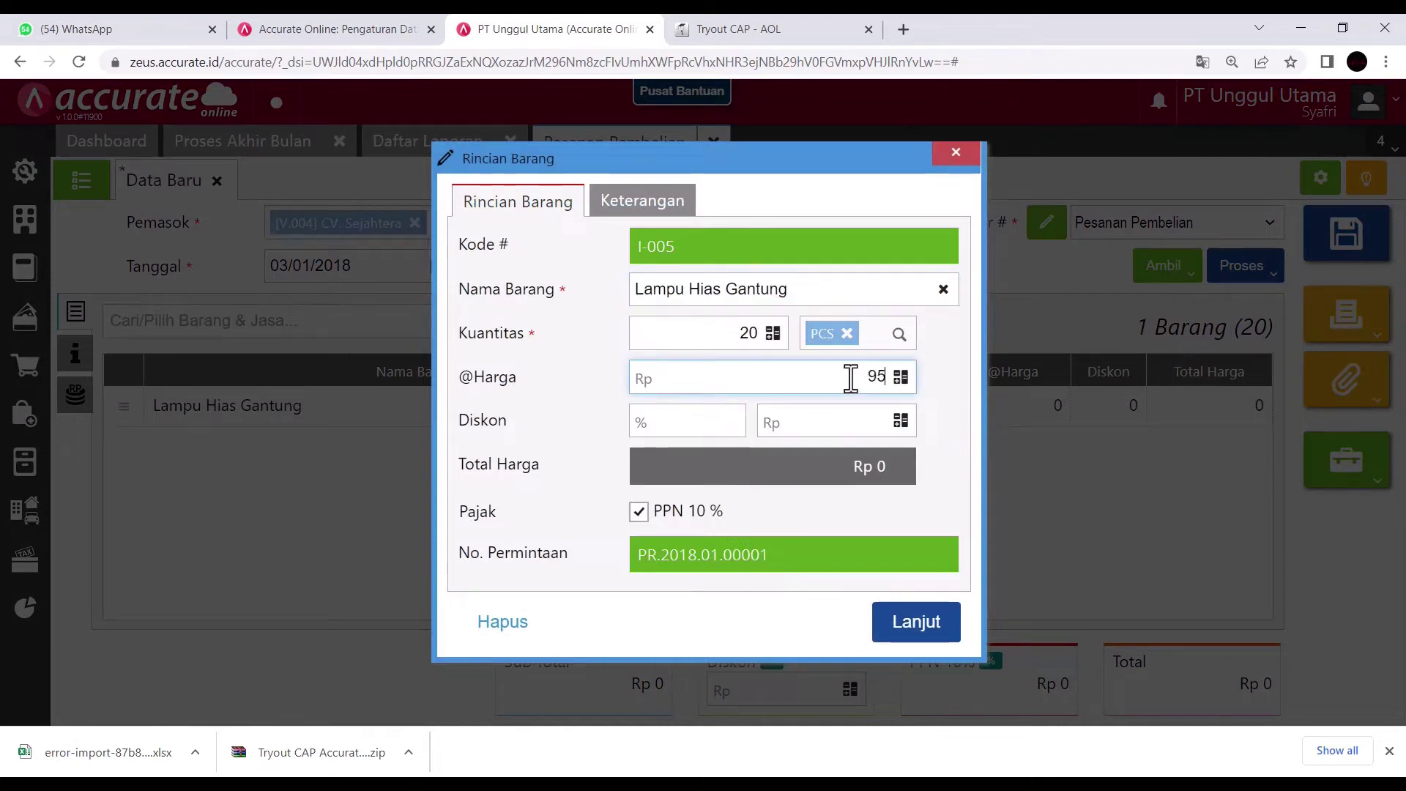
{"action": "left_click", "coordinate": [912, 626]}
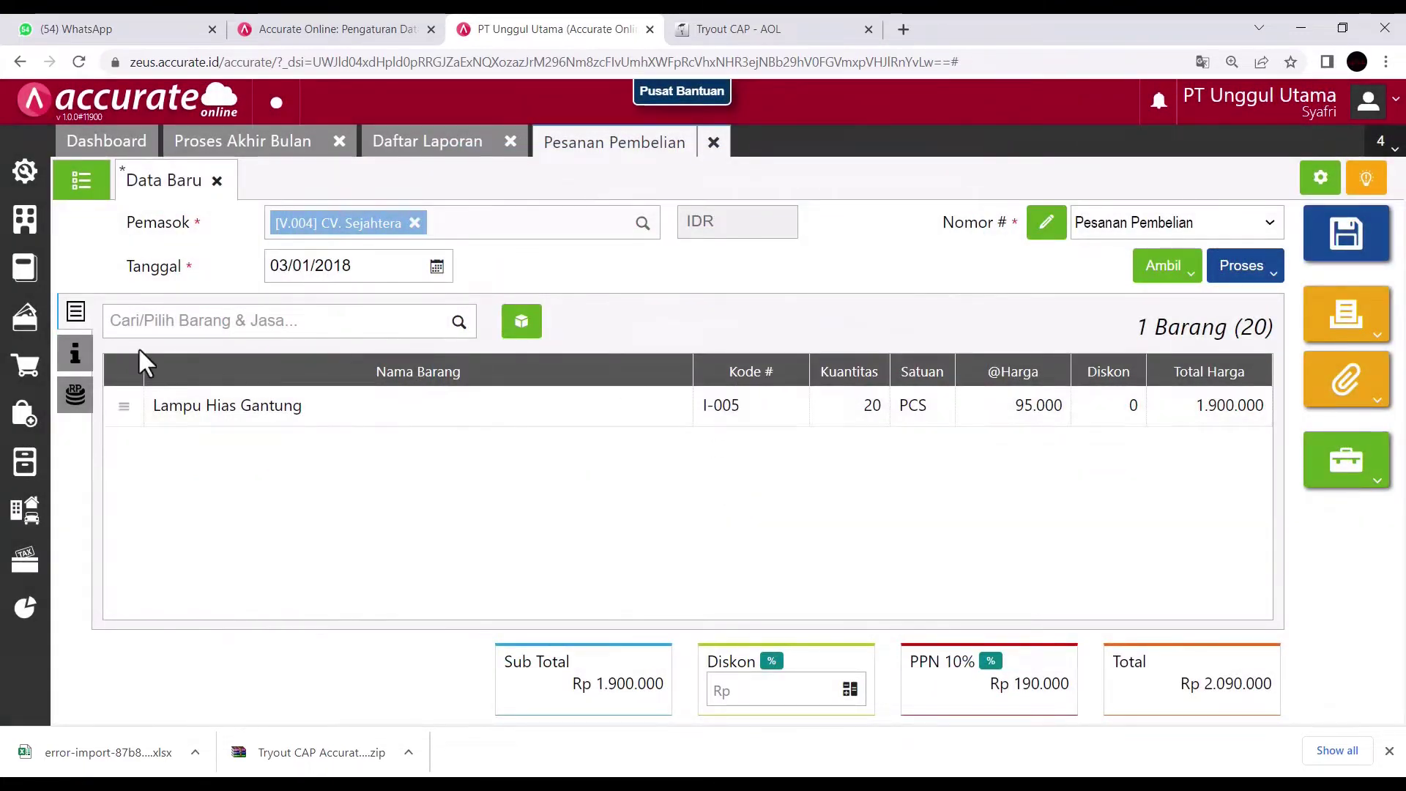
- Set the CV. Sejahtera order's delivery date (Tgl Pengiriman) to 04/01/2018 and save the purchase order
{"action": "left_click", "coordinate": [75, 354]}
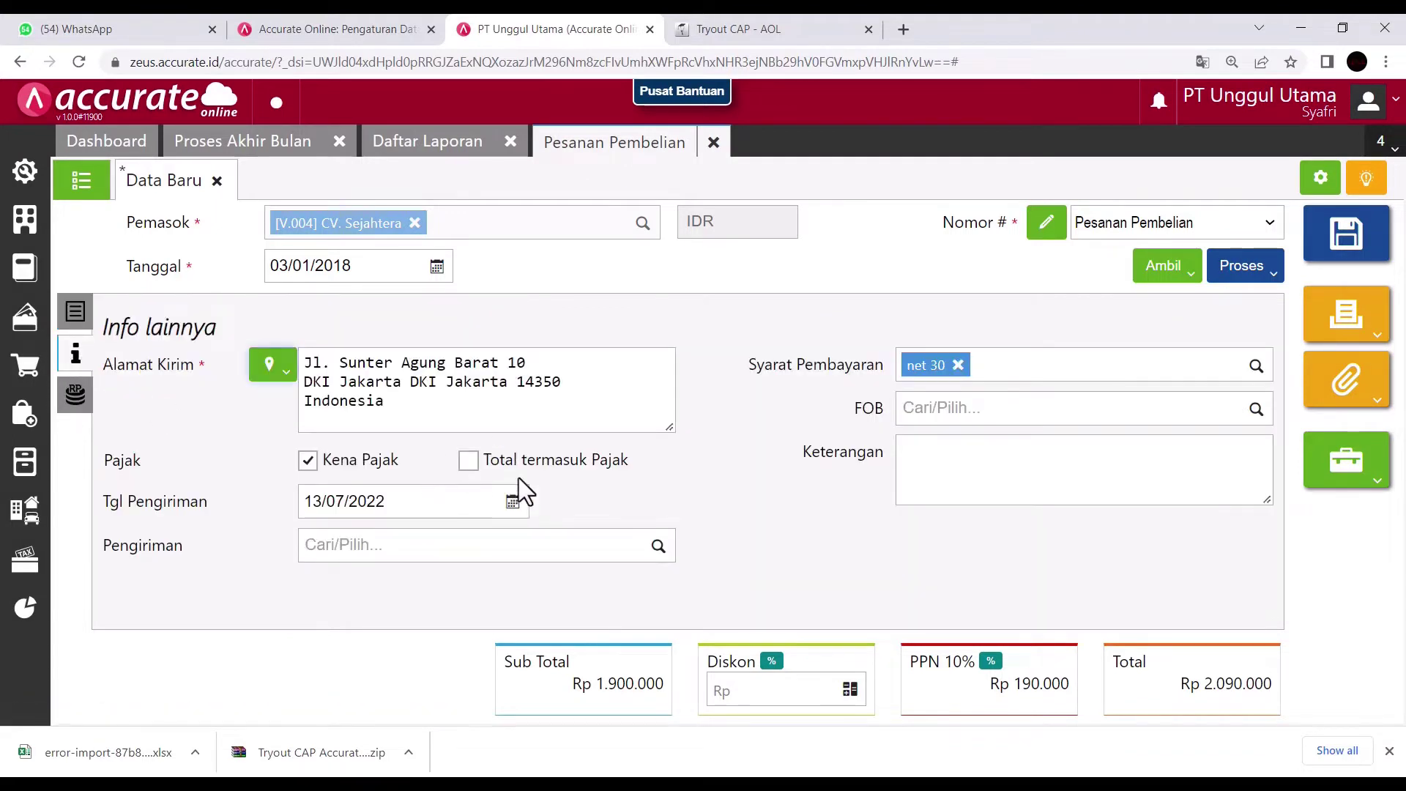
{"action": "left_click", "coordinate": [419, 504]}
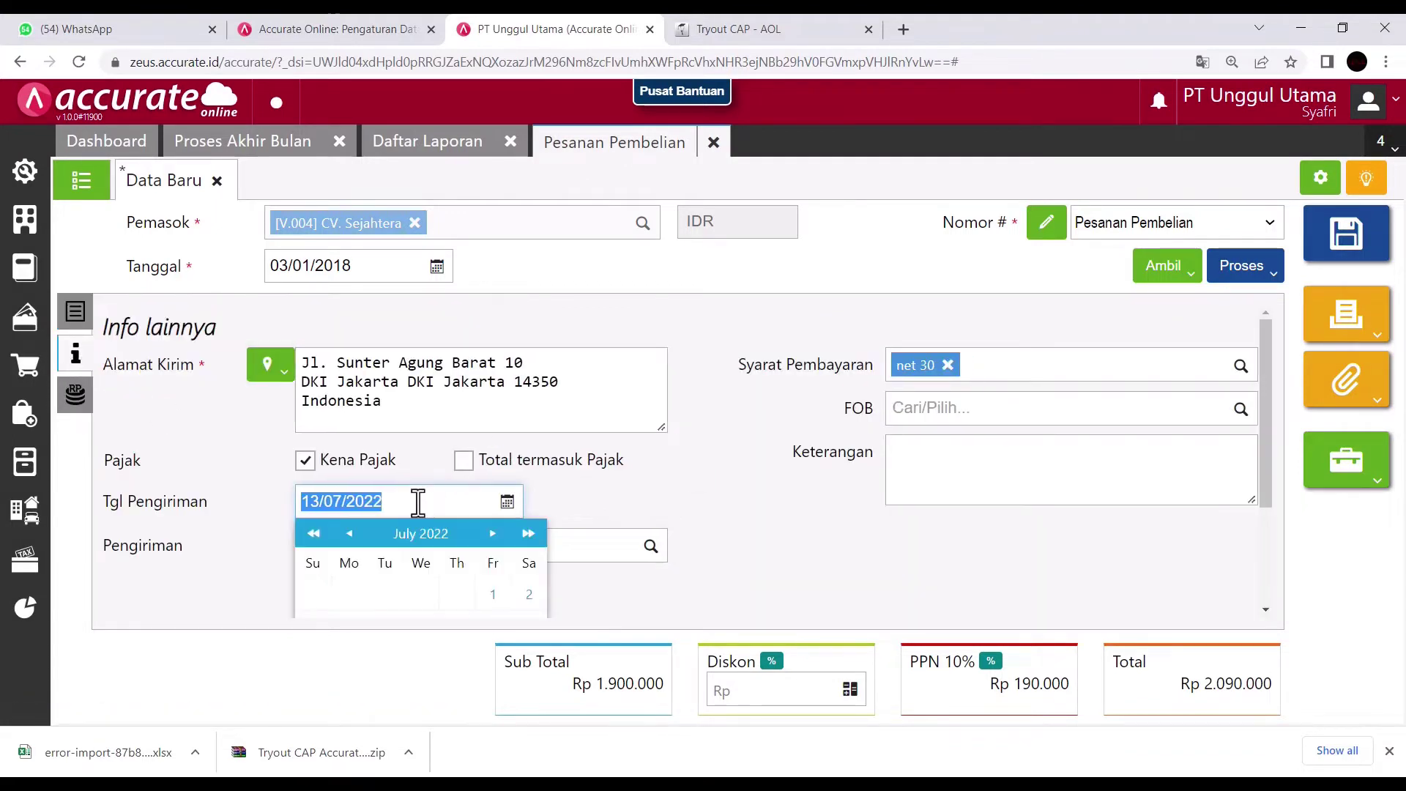
{"action": "type", "text": "04/01/20"}
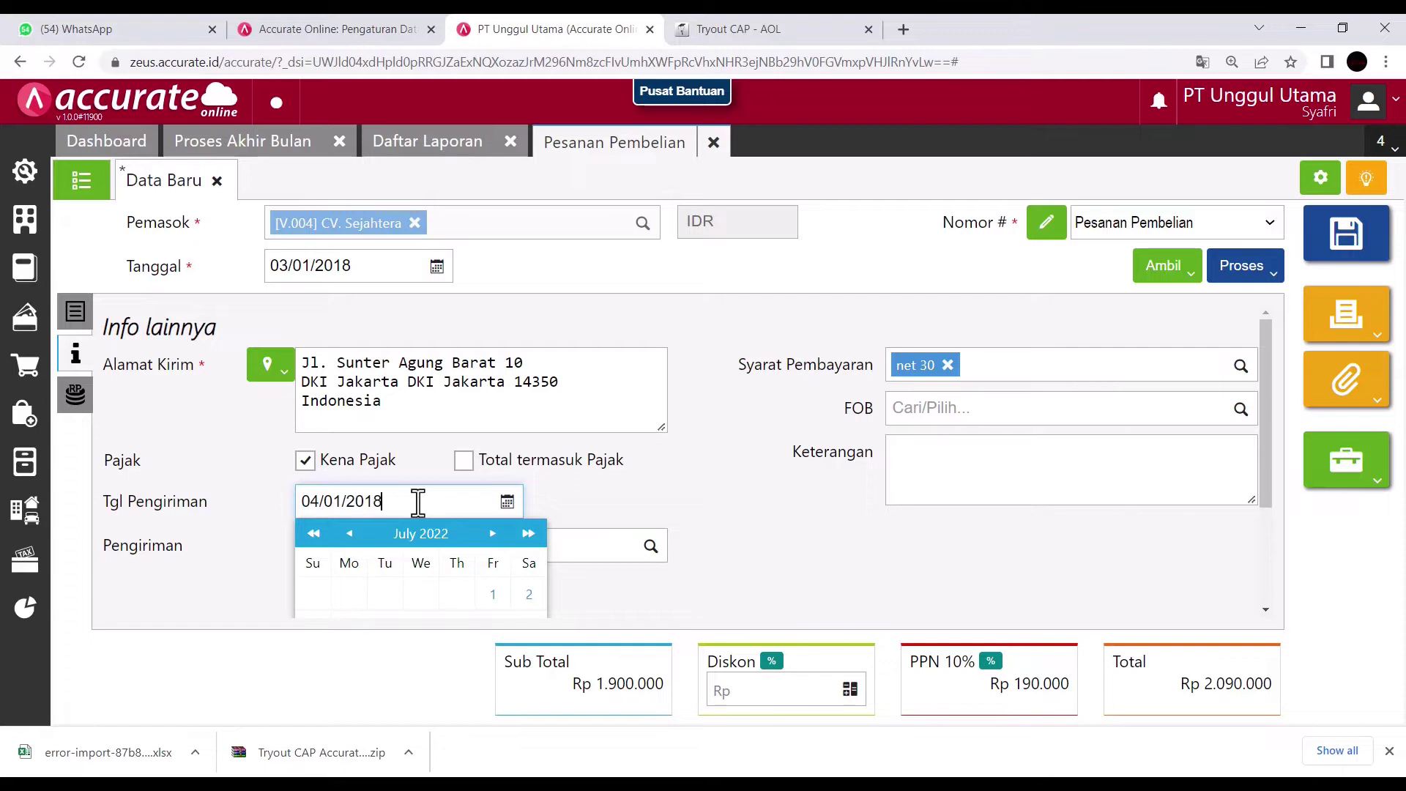
{"action": "type", "text": "18"}
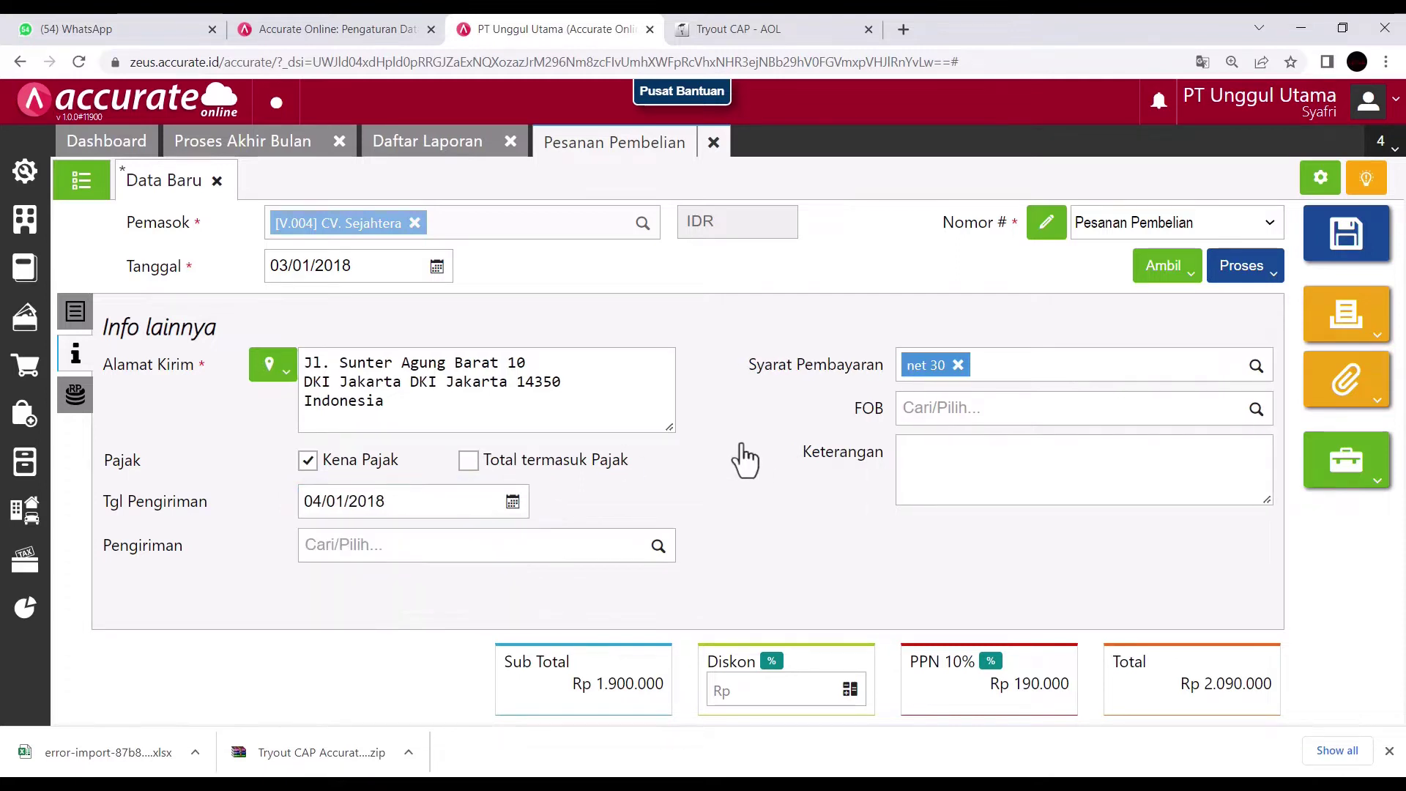
{"action": "left_click", "coordinate": [1347, 236]}
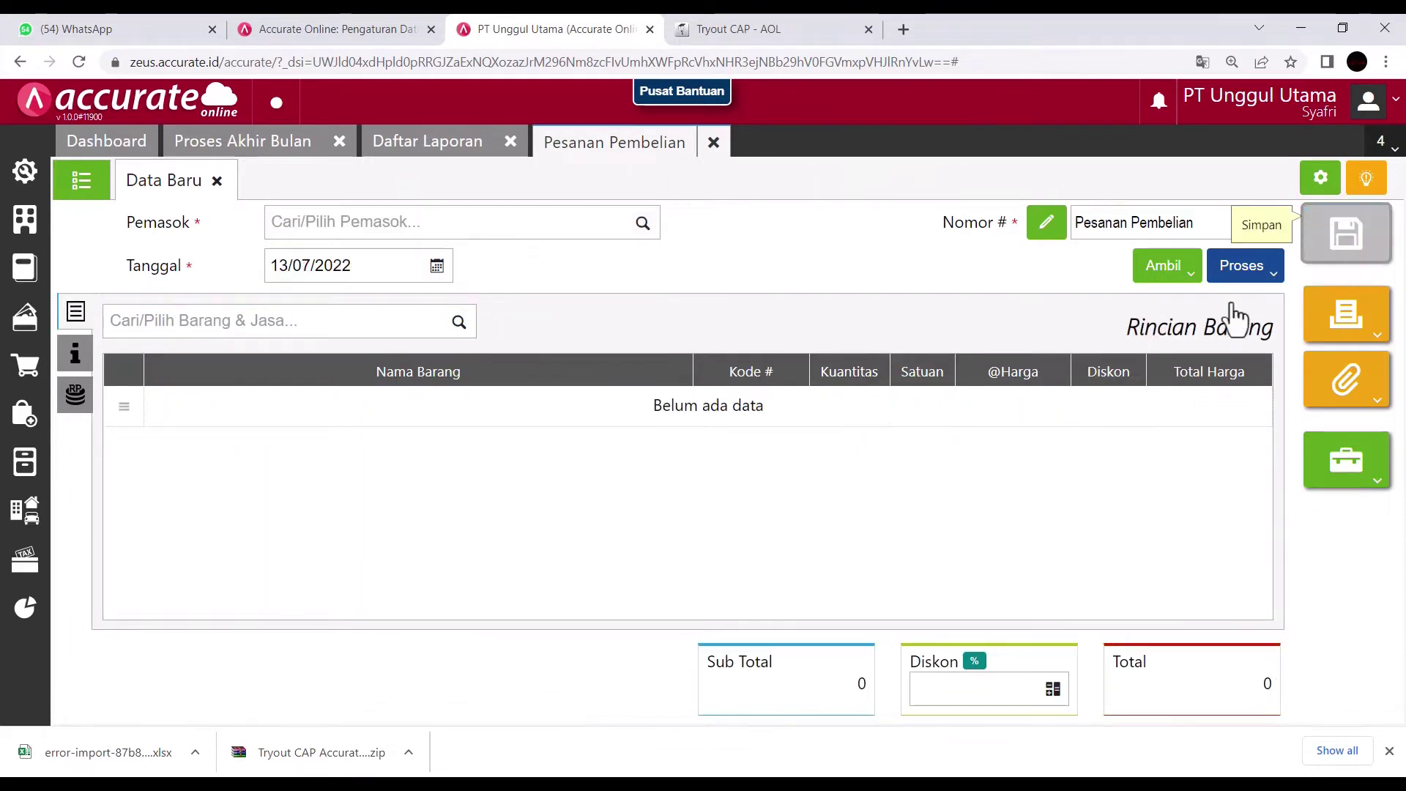
- Check the PT. Jaya order on the Tryout CAP - AOL page and fill in the new Pesanan Pembelian with supplier PT. Jaya, dated 03/01/2018
{"action": "left_click", "coordinate": [760, 29]}
{"action": "scroll", "coordinate": [635, 372], "scroll_direction": "down", "scroll_amount": 2}
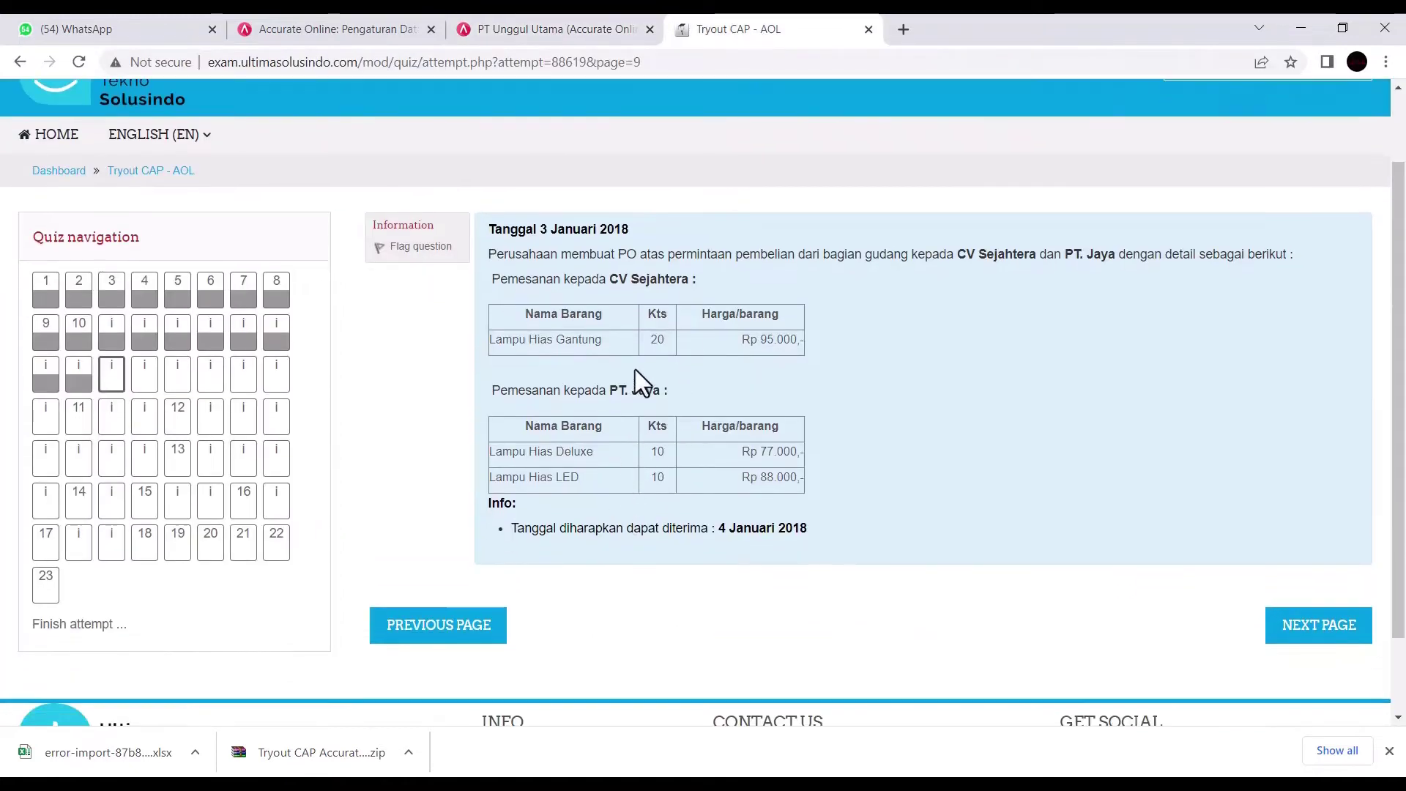
{"action": "left_click", "coordinate": [547, 28]}
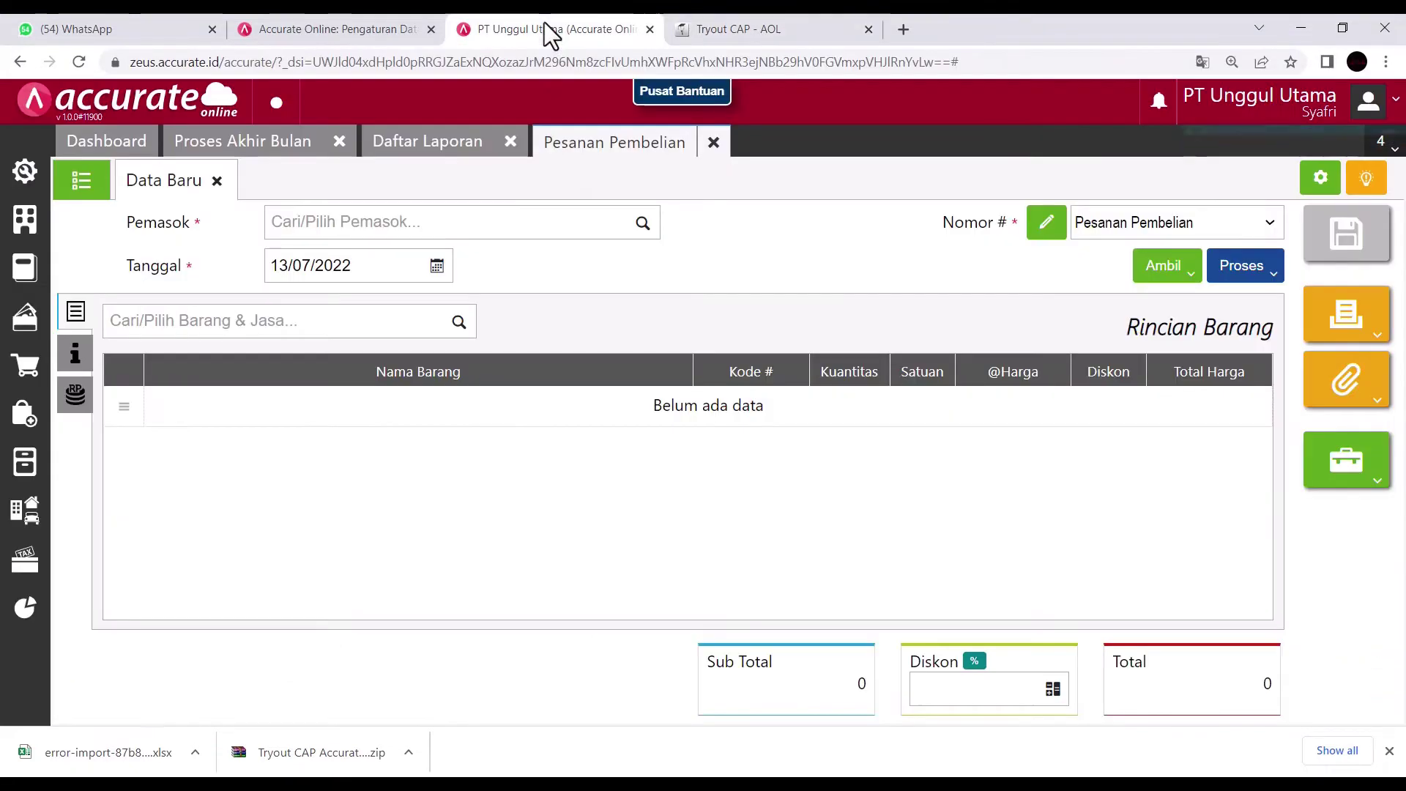
{"action": "left_click", "coordinate": [643, 222]}
{"action": "left_click", "coordinate": [382, 376]}
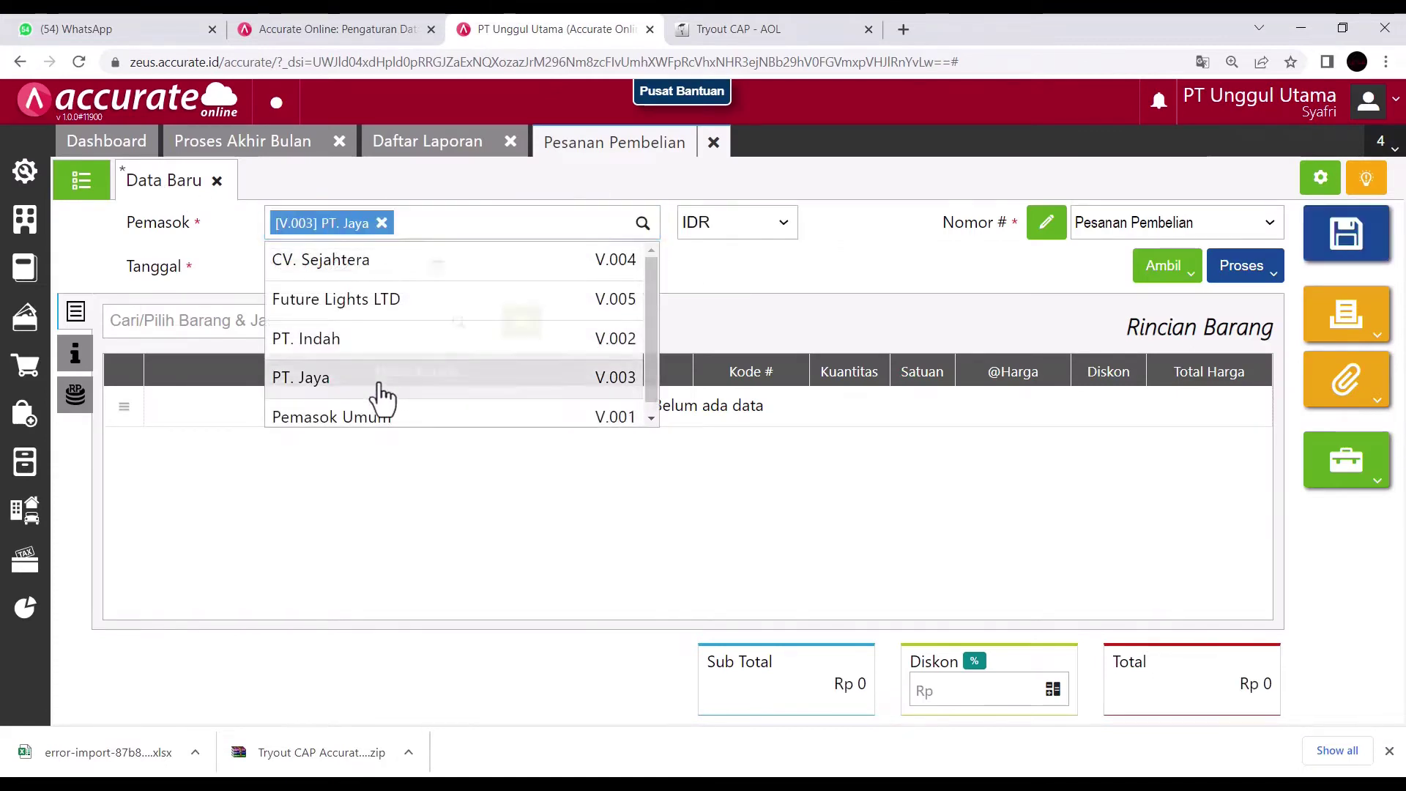
{"action": "left_click", "coordinate": [362, 269]}
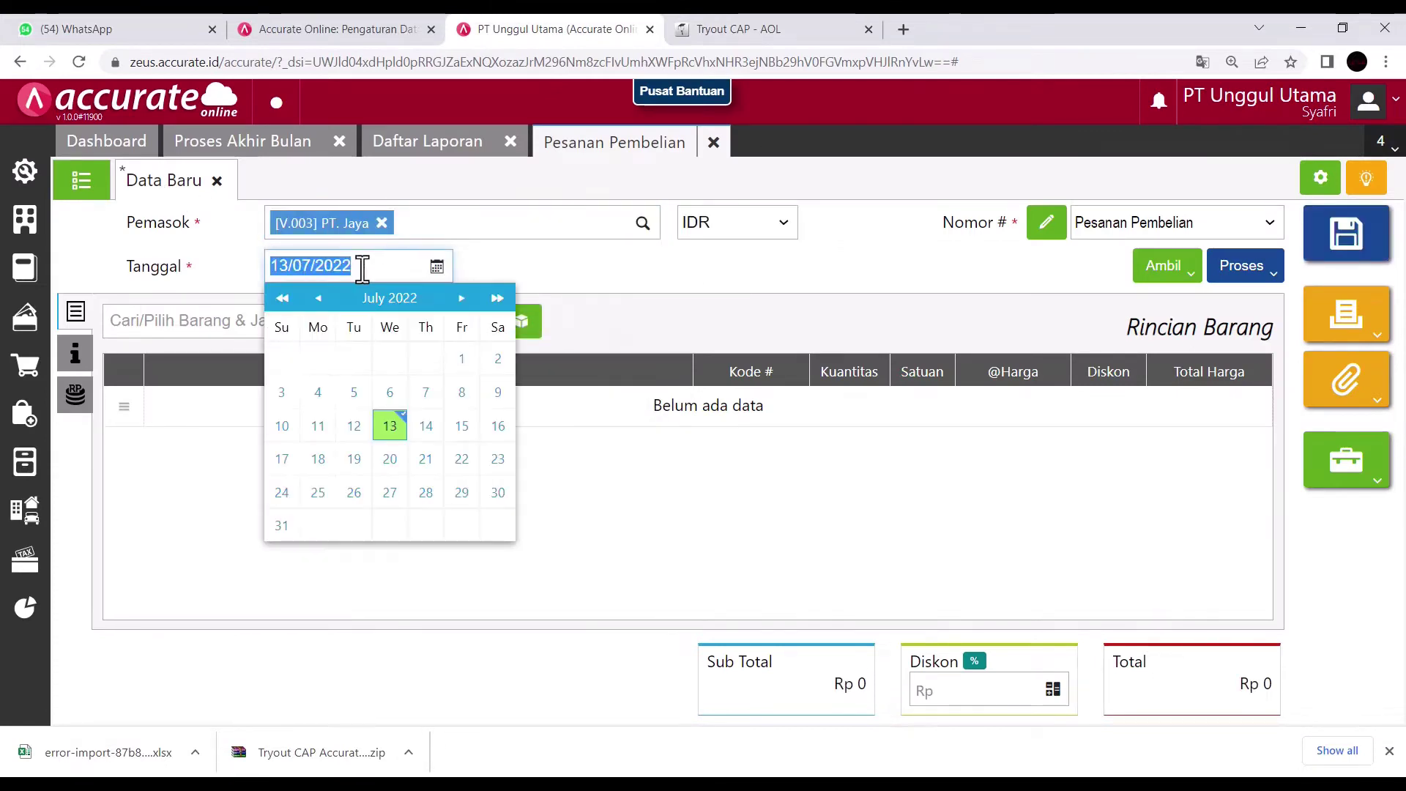
{"action": "type", "text": "03"}
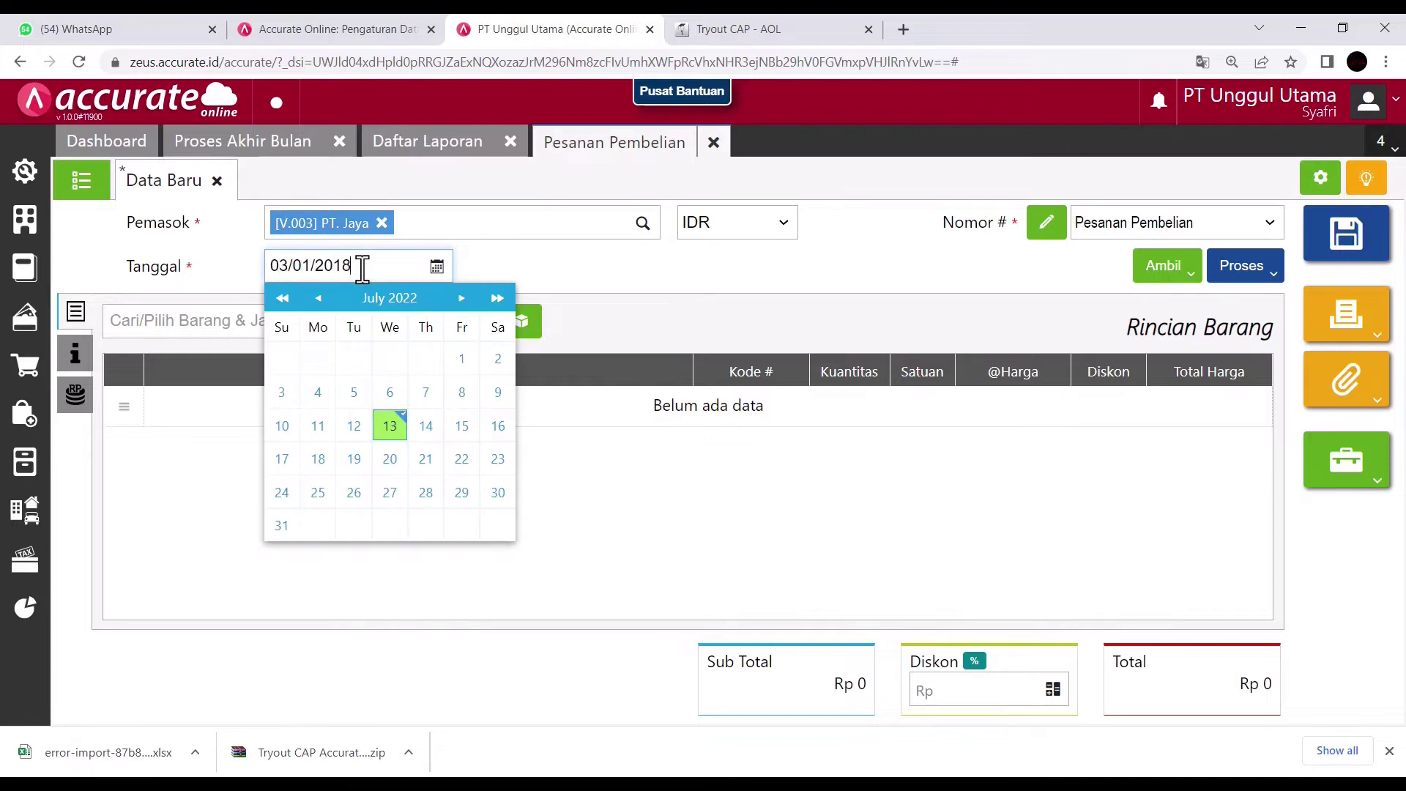
{"action": "left_click", "coordinate": [759, 287]}
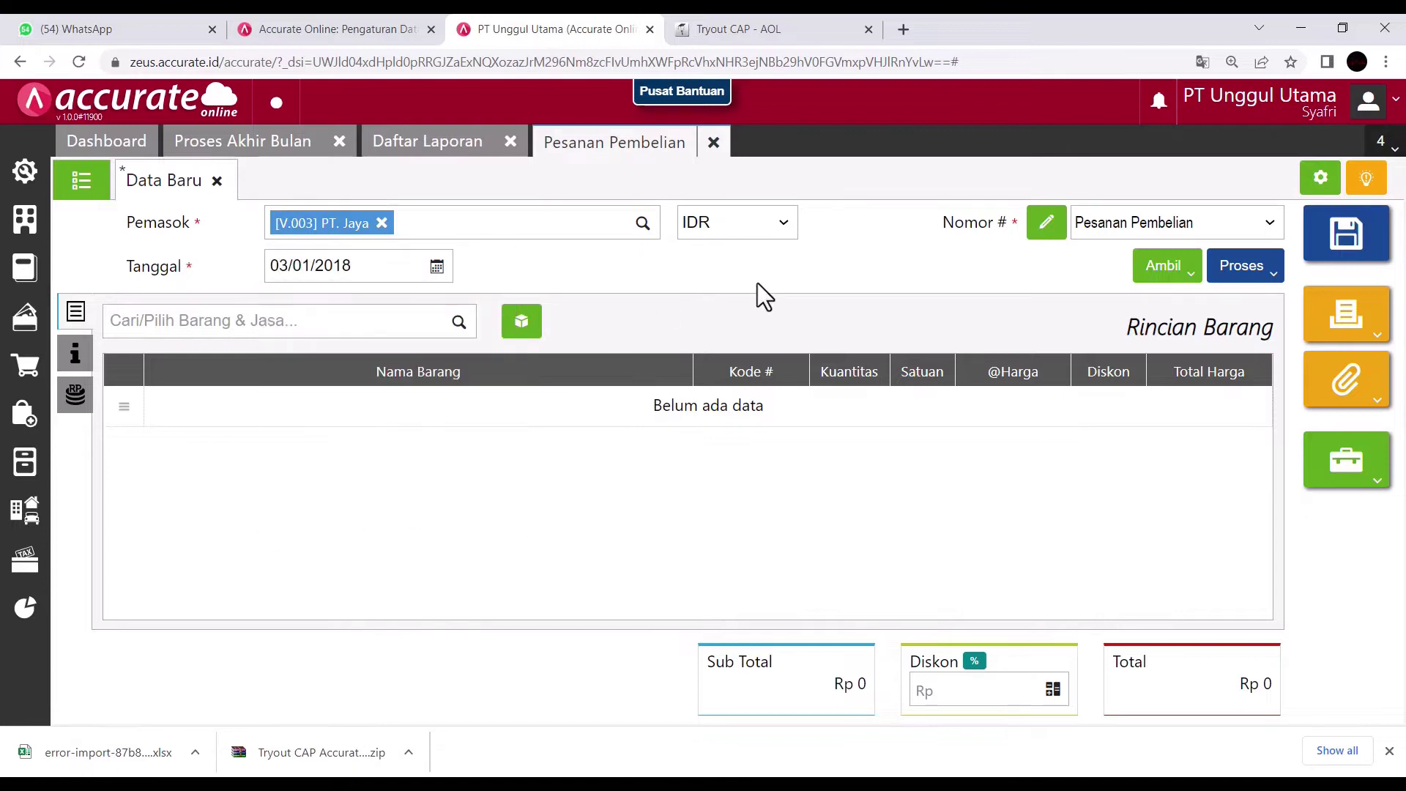
- Copy Lampu Hias Deluxe and Lampu Hias LED from the 02/01/2018 item request into the PT. Jaya purchase order
{"action": "left_click", "coordinate": [1180, 282]}
{"action": "left_click", "coordinate": [1074, 386]}
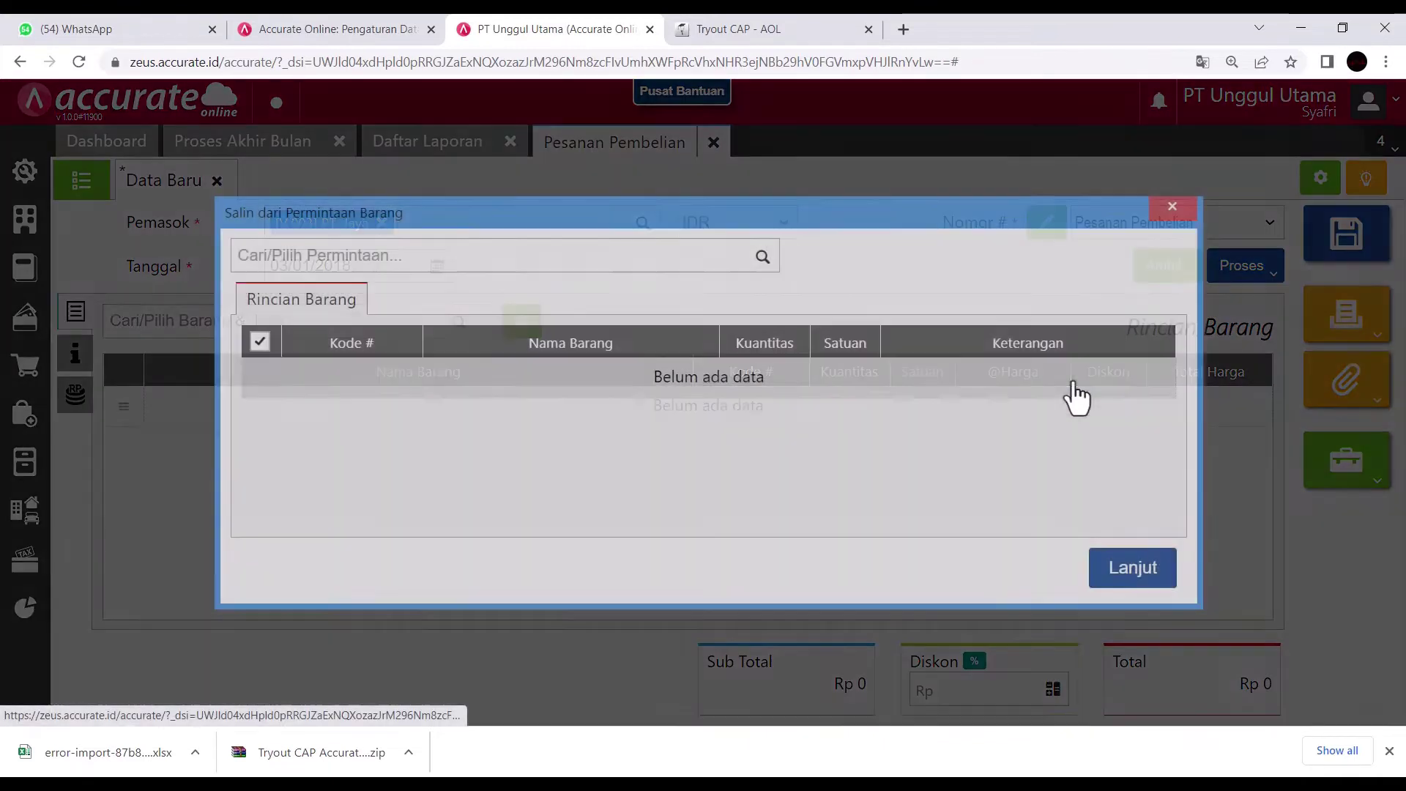
{"action": "left_click", "coordinate": [764, 265]}
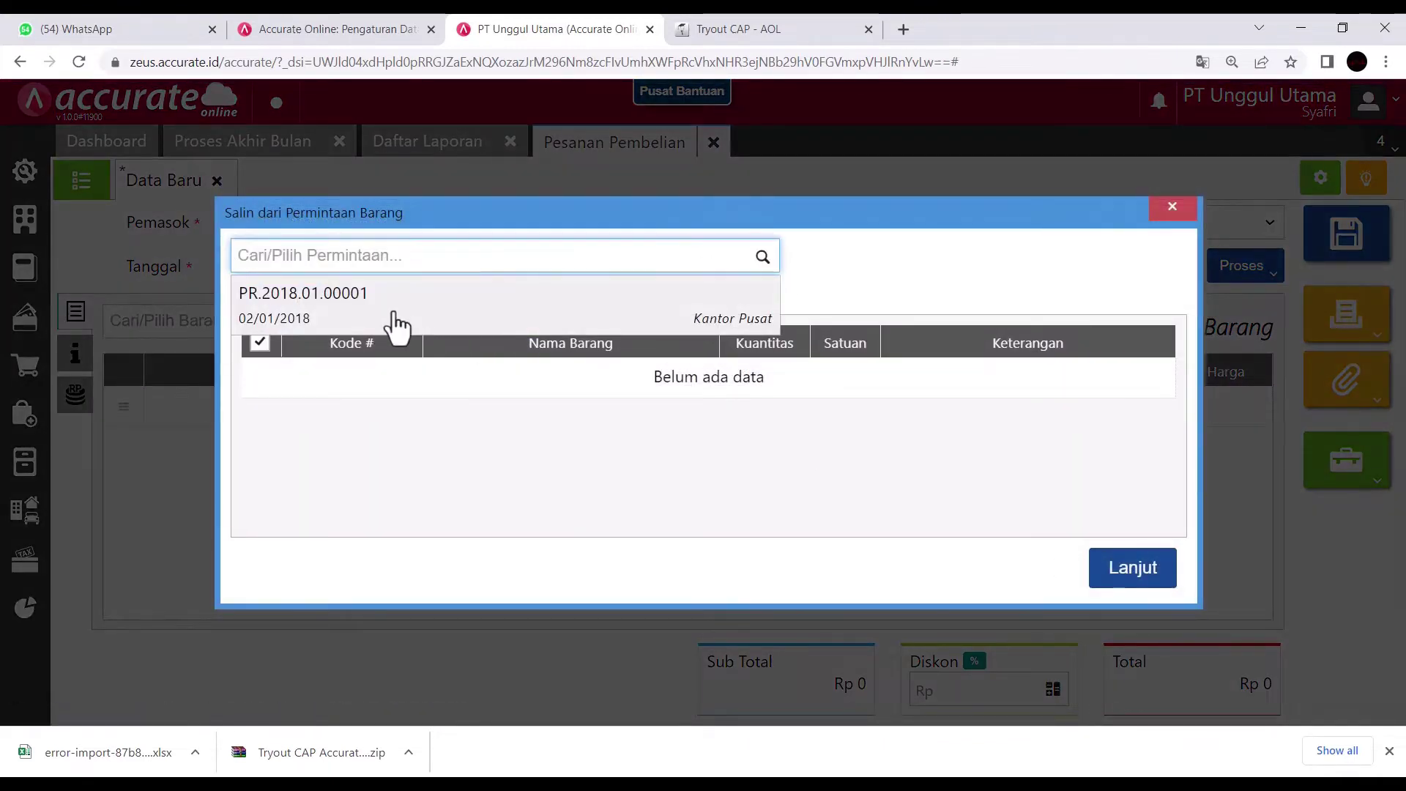
{"action": "left_click", "coordinate": [395, 316]}
{"action": "left_click", "coordinate": [1125, 609]}
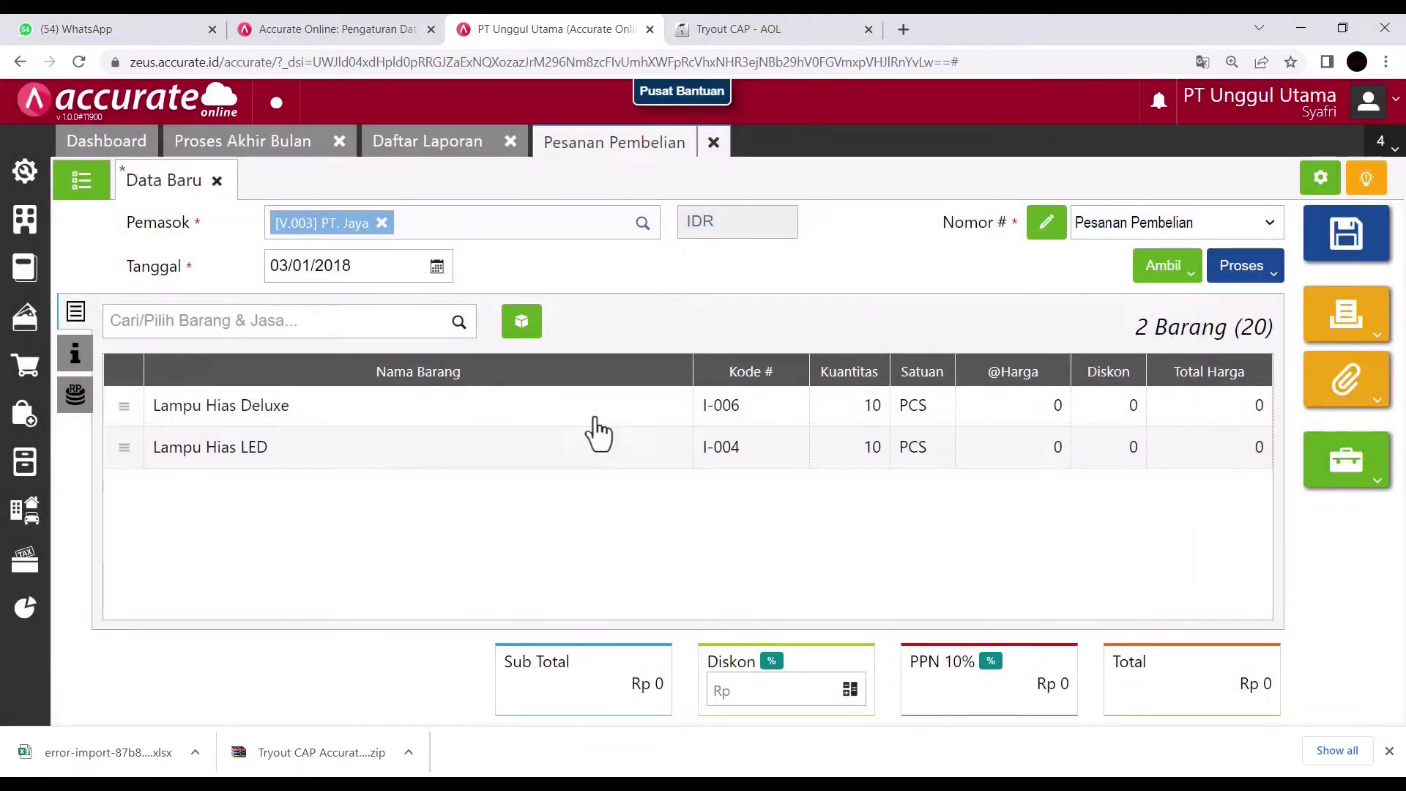
- Set the unit prices to Rp 77.000 for Lampu Hias Deluxe and Rp 88.000 for Lampu Hias LED
{"action": "left_click", "coordinate": [596, 432]}
{"action": "left_click", "coordinate": [826, 379]}
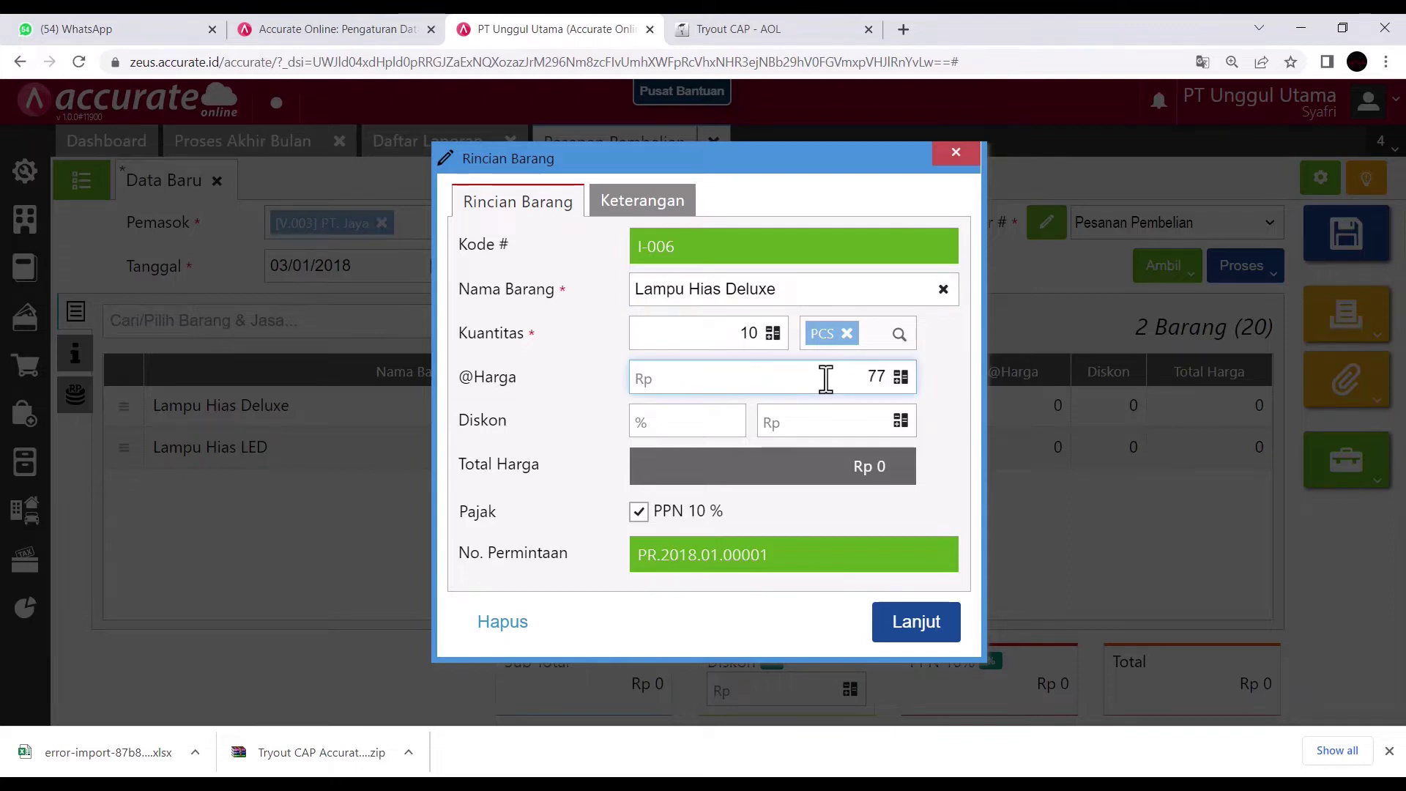
{"action": "left_click", "coordinate": [919, 624]}
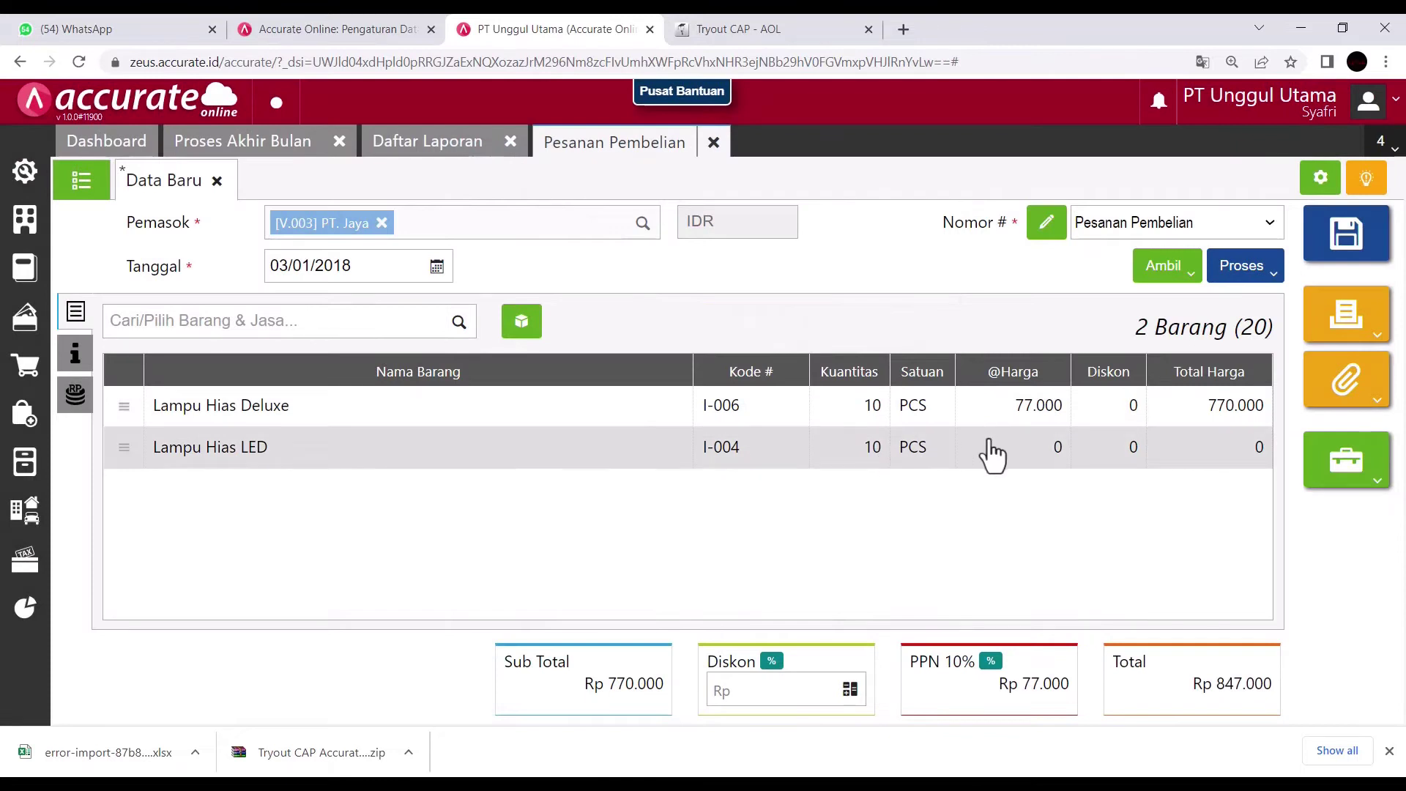
{"action": "left_click", "coordinate": [992, 454]}
{"action": "left_click", "coordinate": [853, 381]}
{"action": "type", "text": "88.000"}
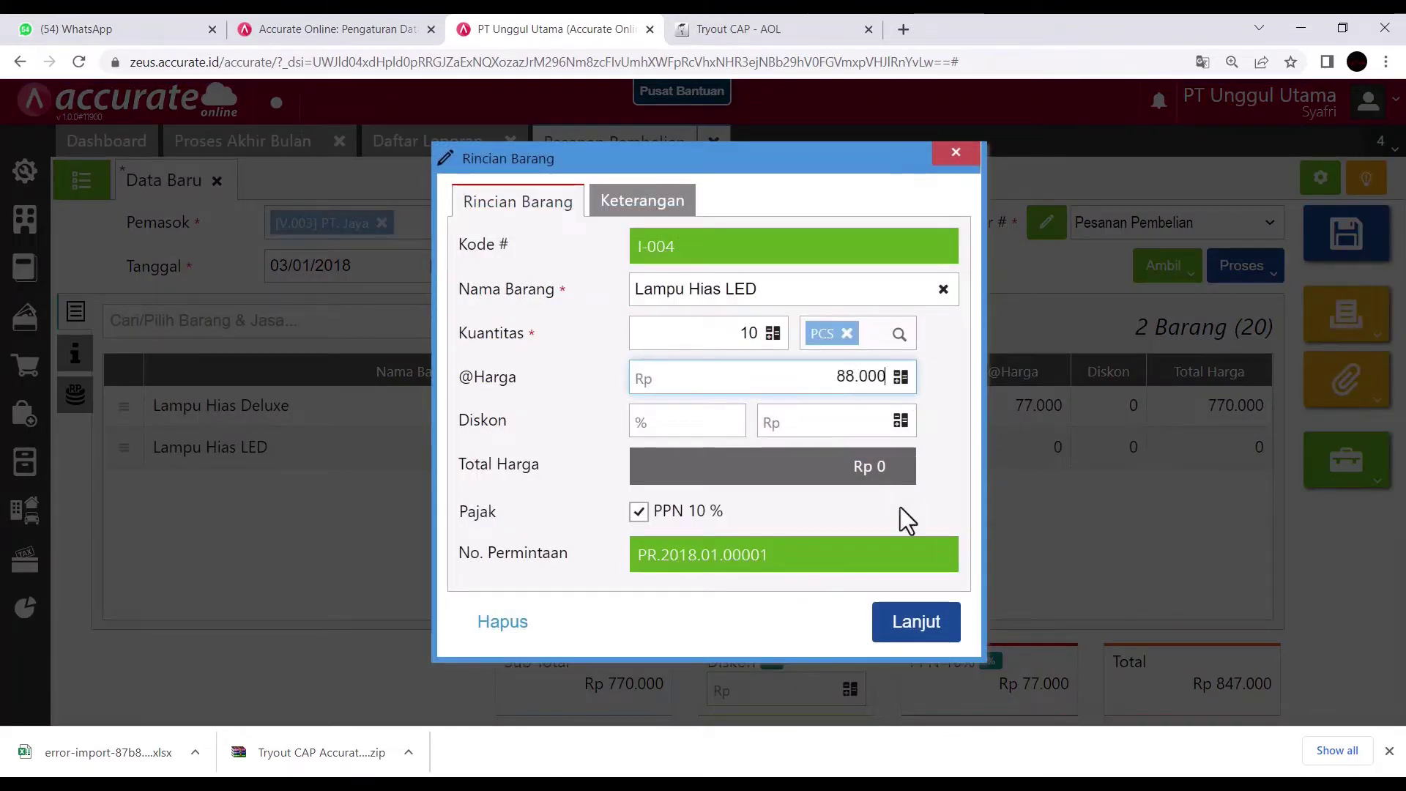
{"action": "left_click", "coordinate": [915, 630]}
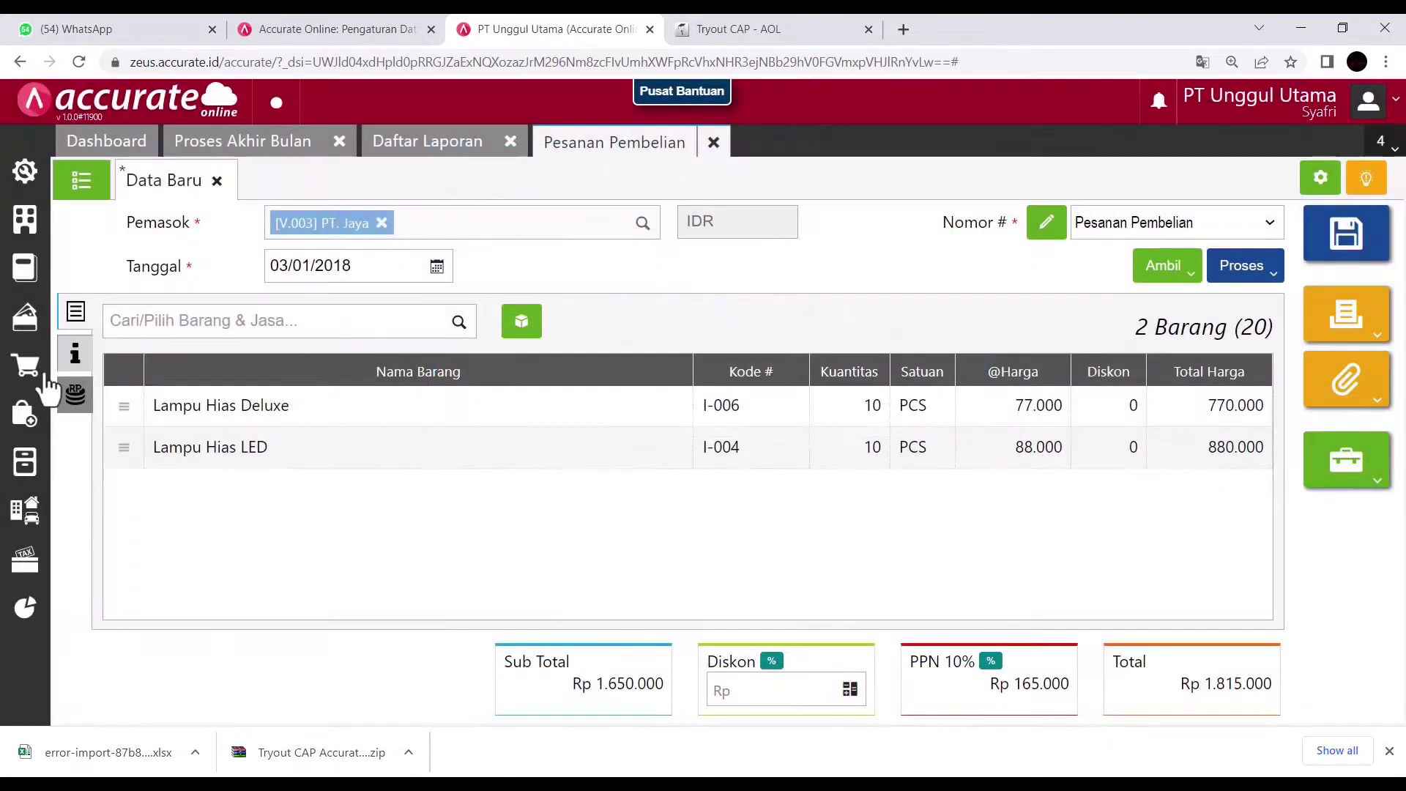
- Set the PT. Jaya order's delivery date to 04/01/2018 and save the purchase order
{"action": "left_click", "coordinate": [75, 355]}
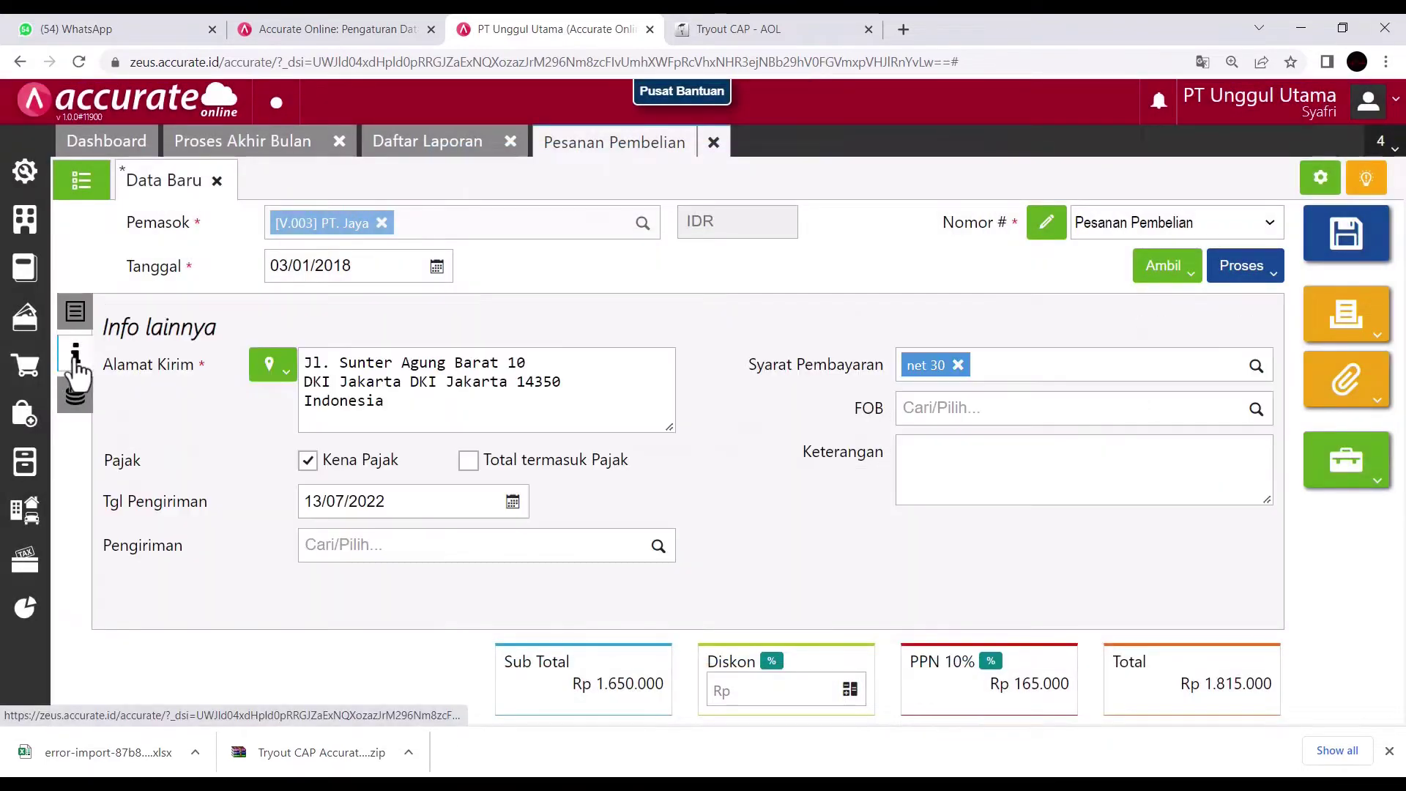
{"action": "left_click", "coordinate": [393, 503]}
{"action": "type", "text": "04/01/2018"}
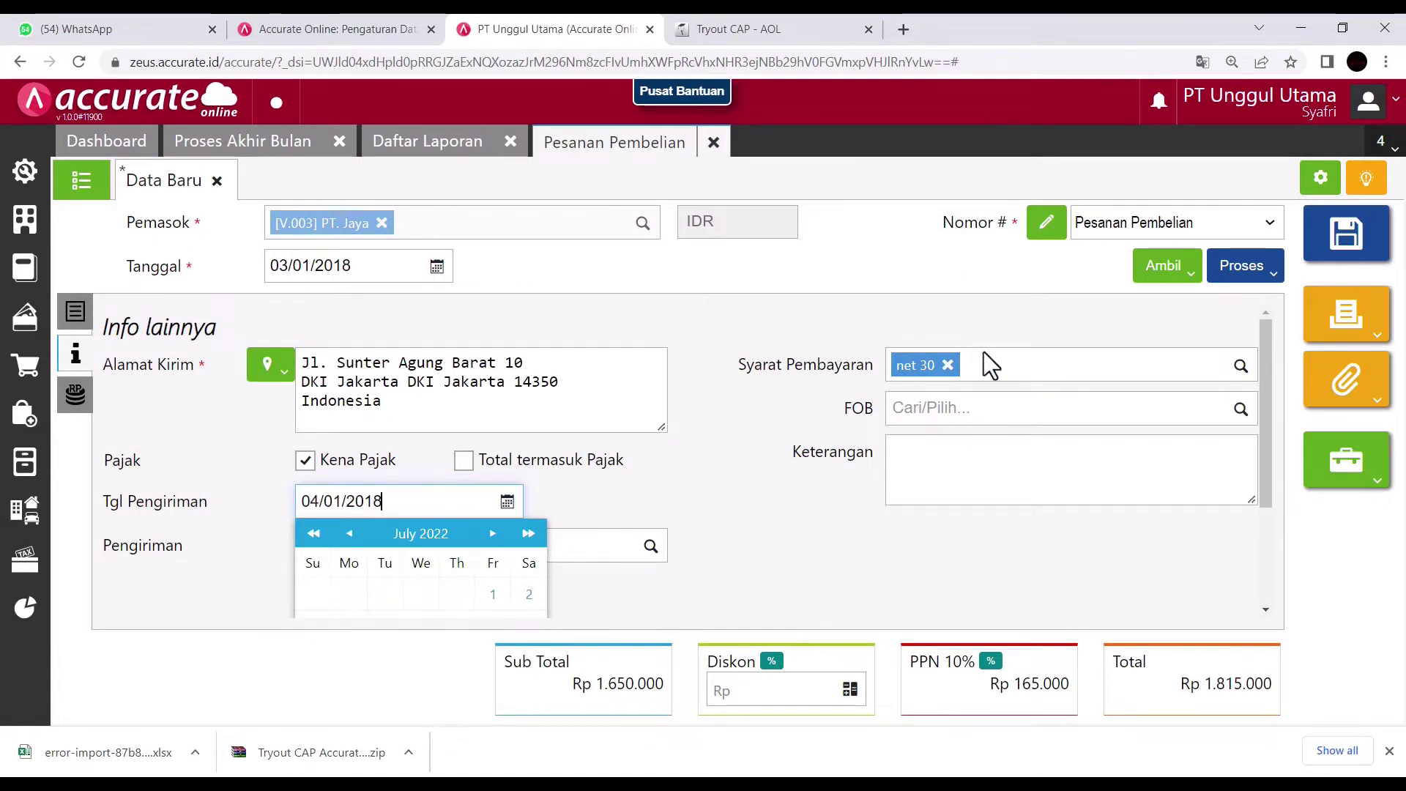
{"action": "left_click", "coordinate": [1369, 256]}
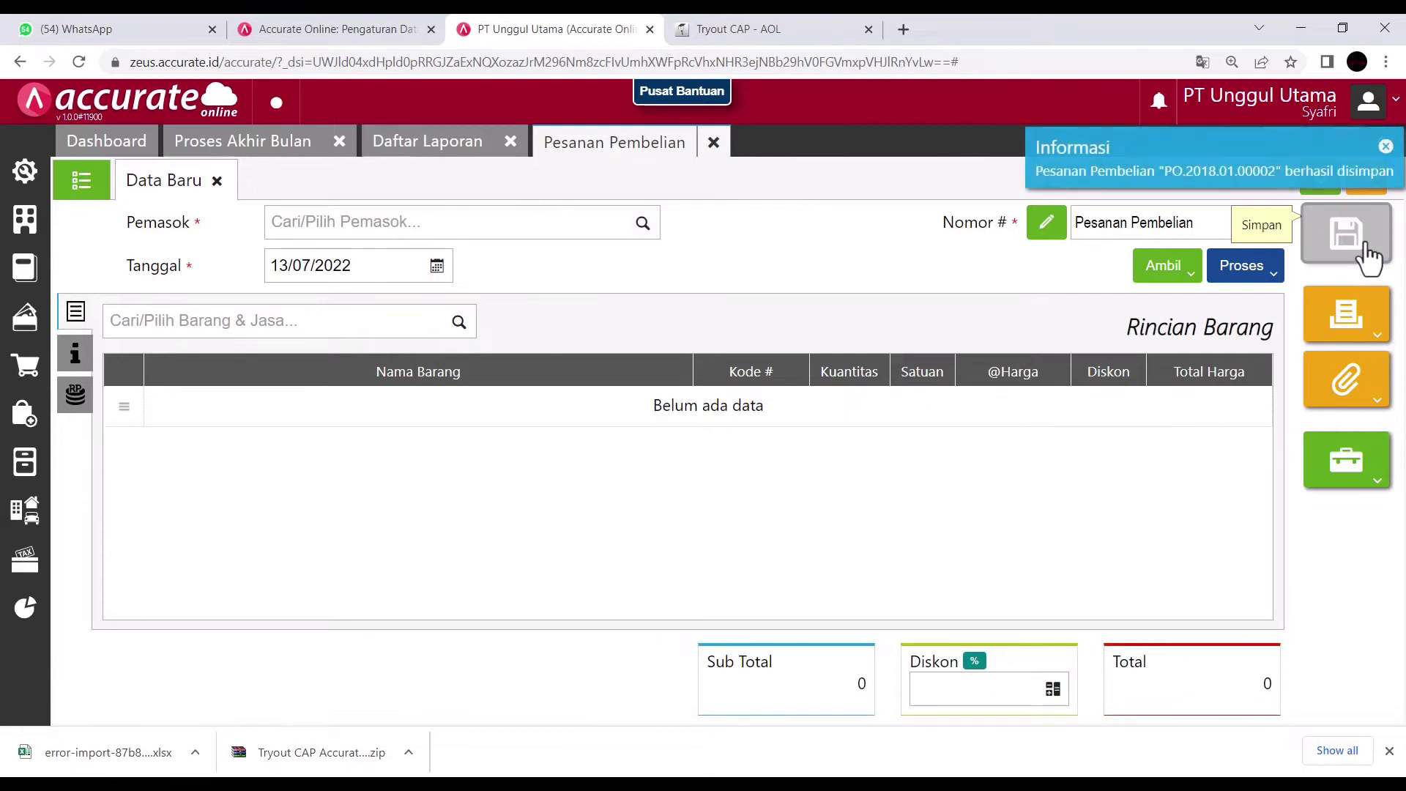
- Close the purchase order form and start a new Penerimaan Barang from CV. Sejahtera dated 04/01/2018
{"action": "left_click", "coordinate": [713, 143]}
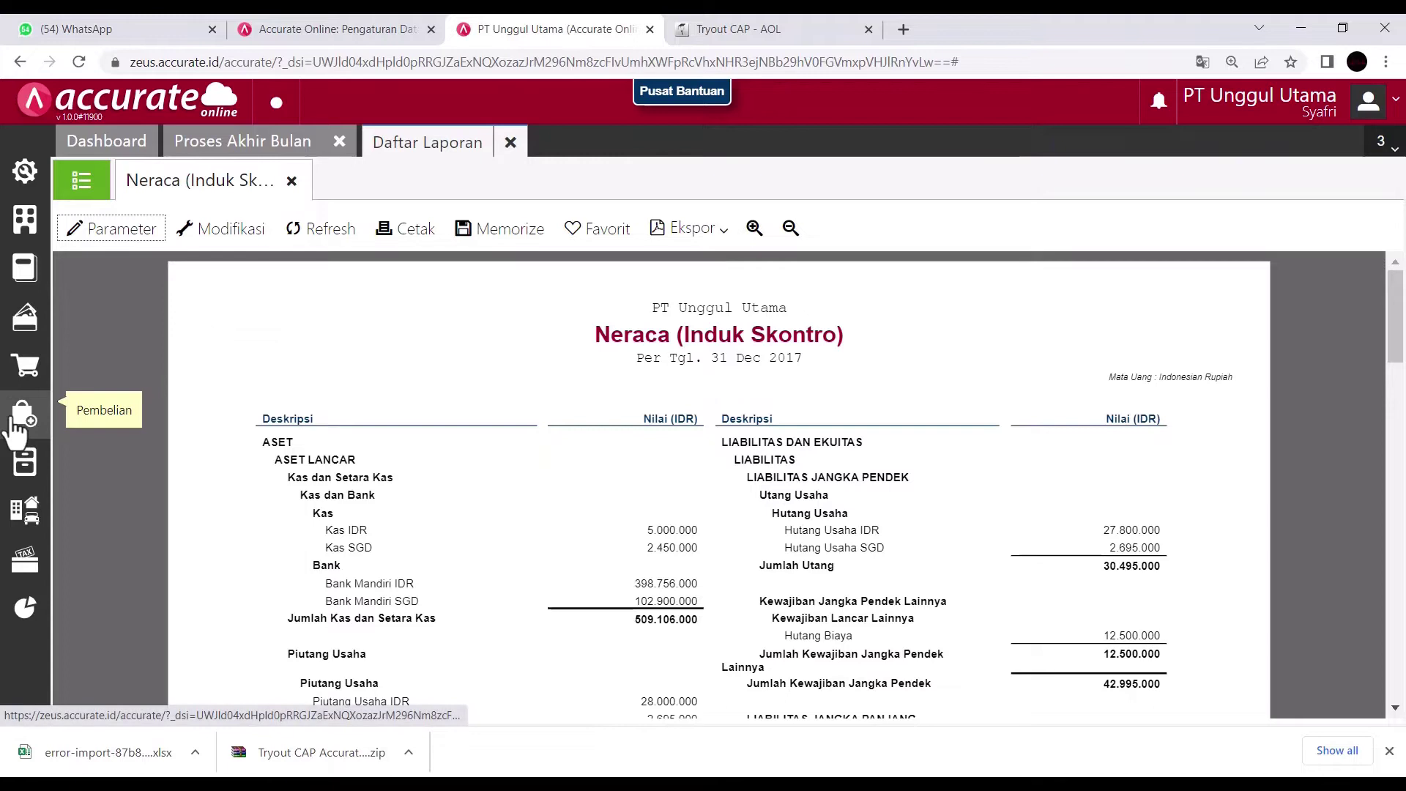
{"action": "left_click", "coordinate": [24, 414]}
{"action": "left_click", "coordinate": [252, 392]}
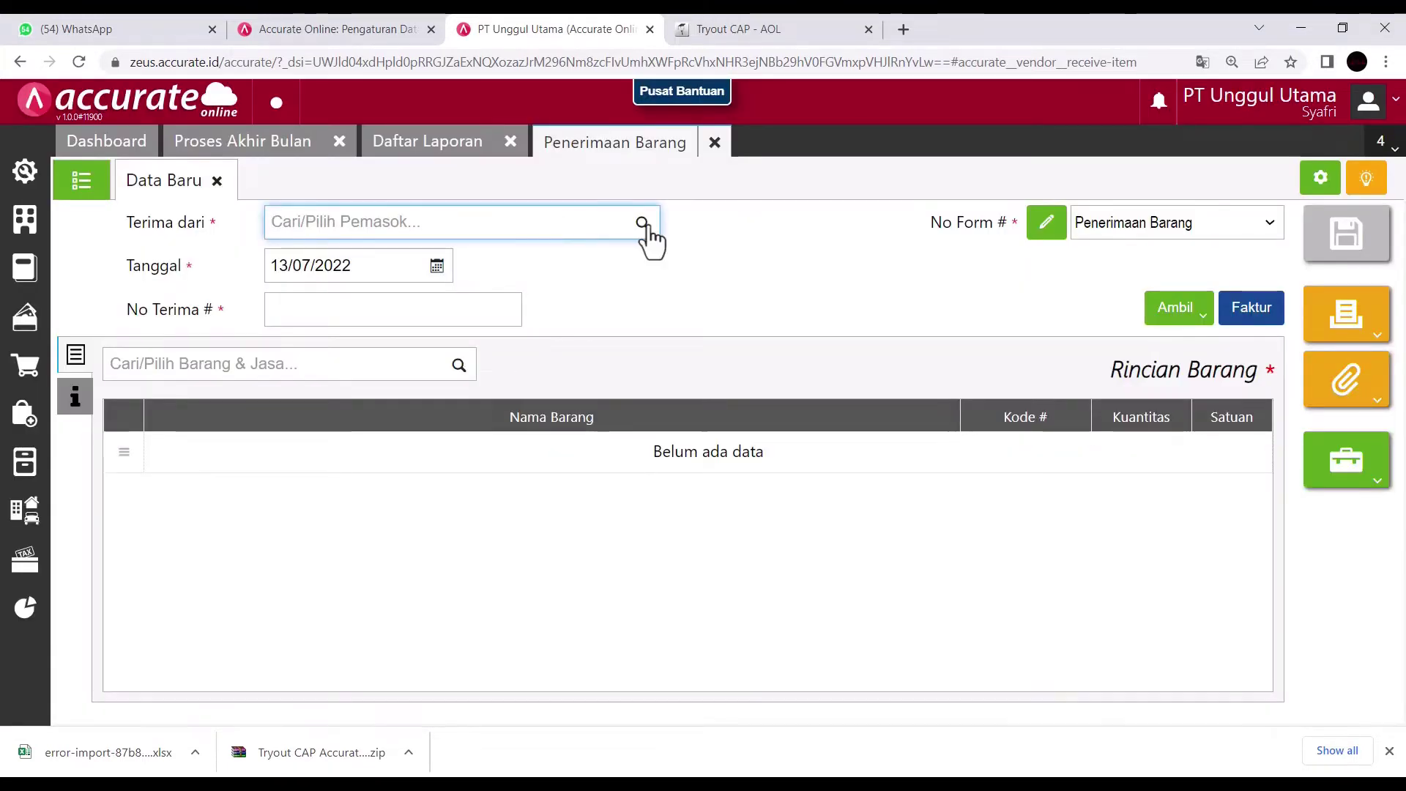
{"action": "left_click", "coordinate": [386, 268]}
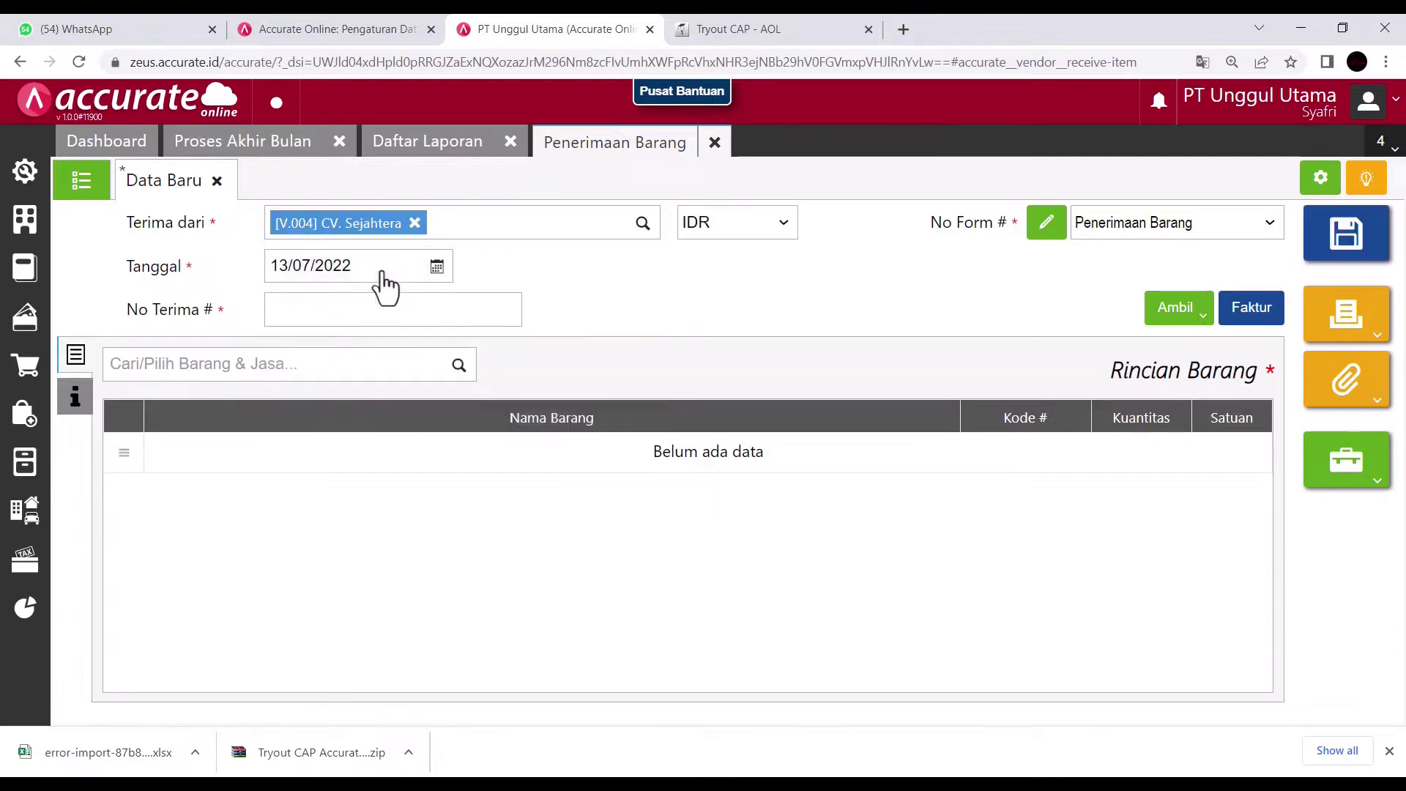
{"action": "left_click", "coordinate": [384, 270]}
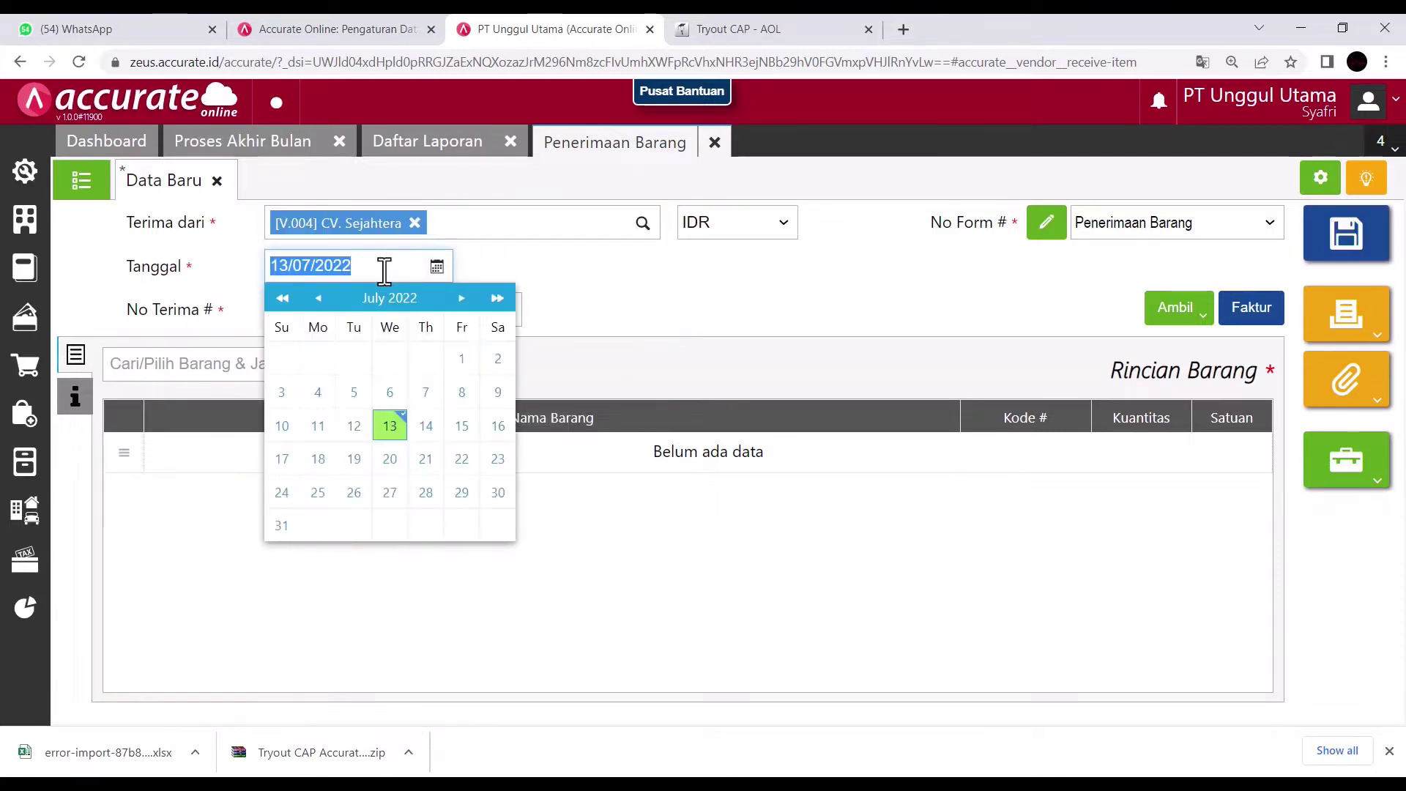
{"action": "type", "text": "040"}
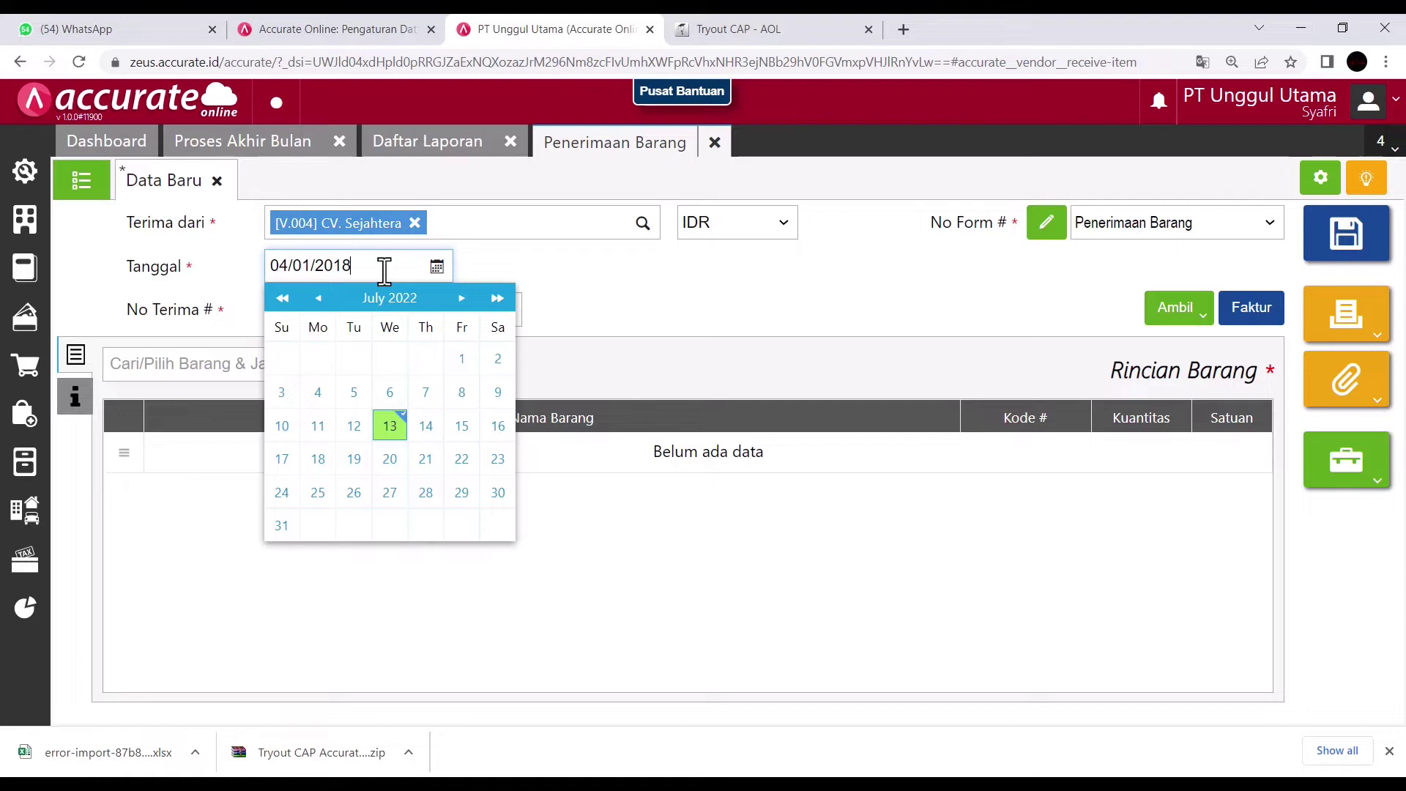
{"action": "left_click", "coordinate": [643, 296]}
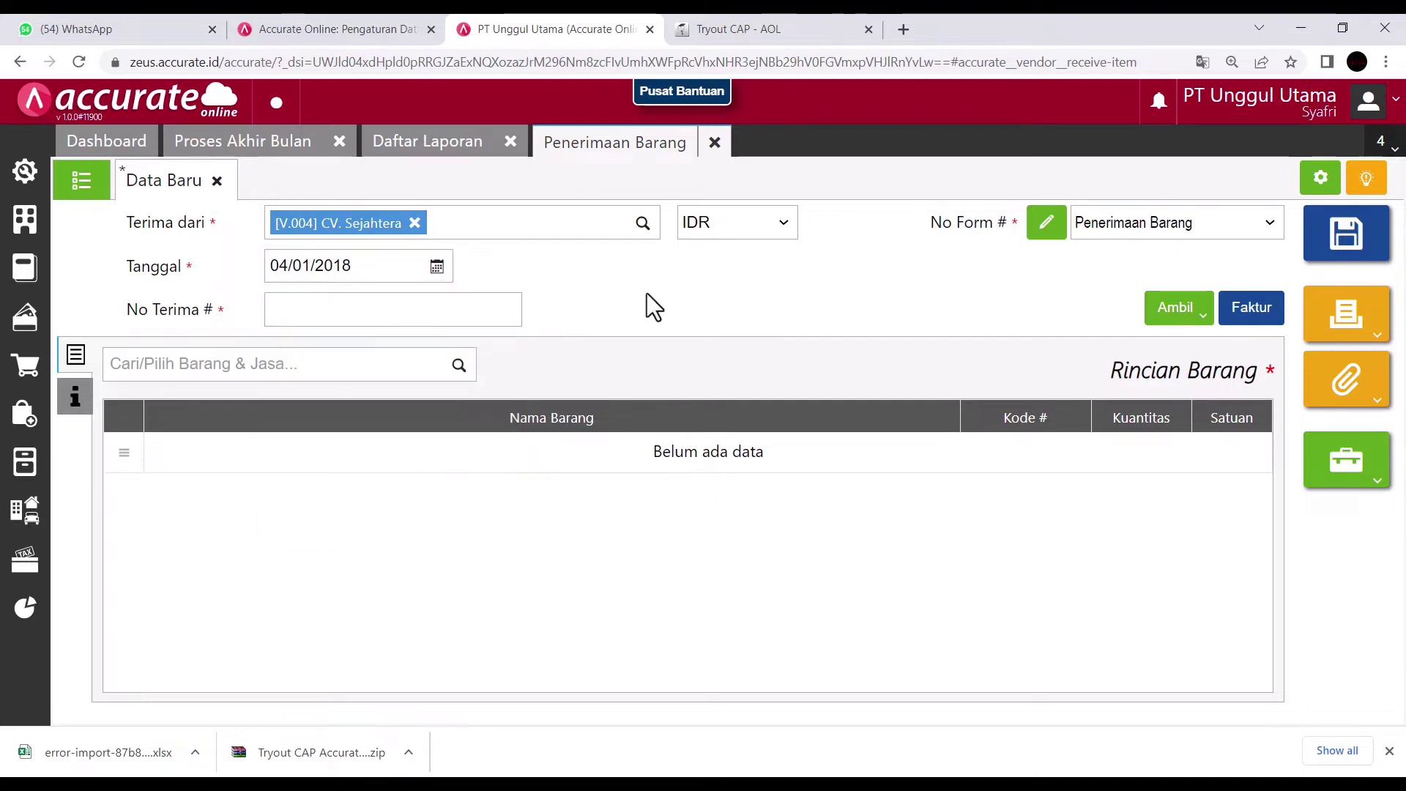
- Look up the 4 Januari 2018 delivery on the next Tryout CAP - AOL page and enter its delivery note number 9095 as No Terima
{"action": "left_click", "coordinate": [752, 29]}
{"action": "left_click", "coordinate": [1306, 636]}
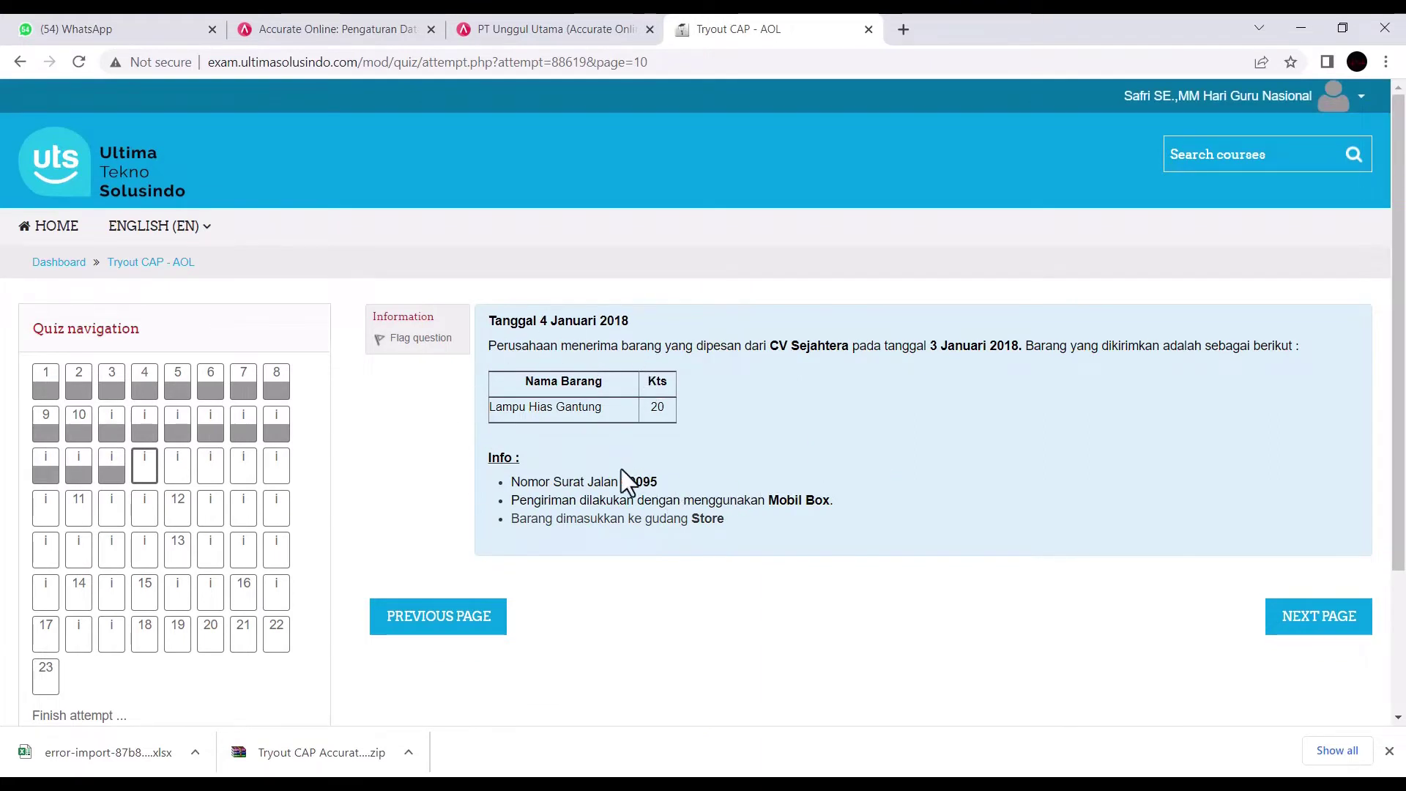
{"action": "left_click", "coordinate": [536, 31]}
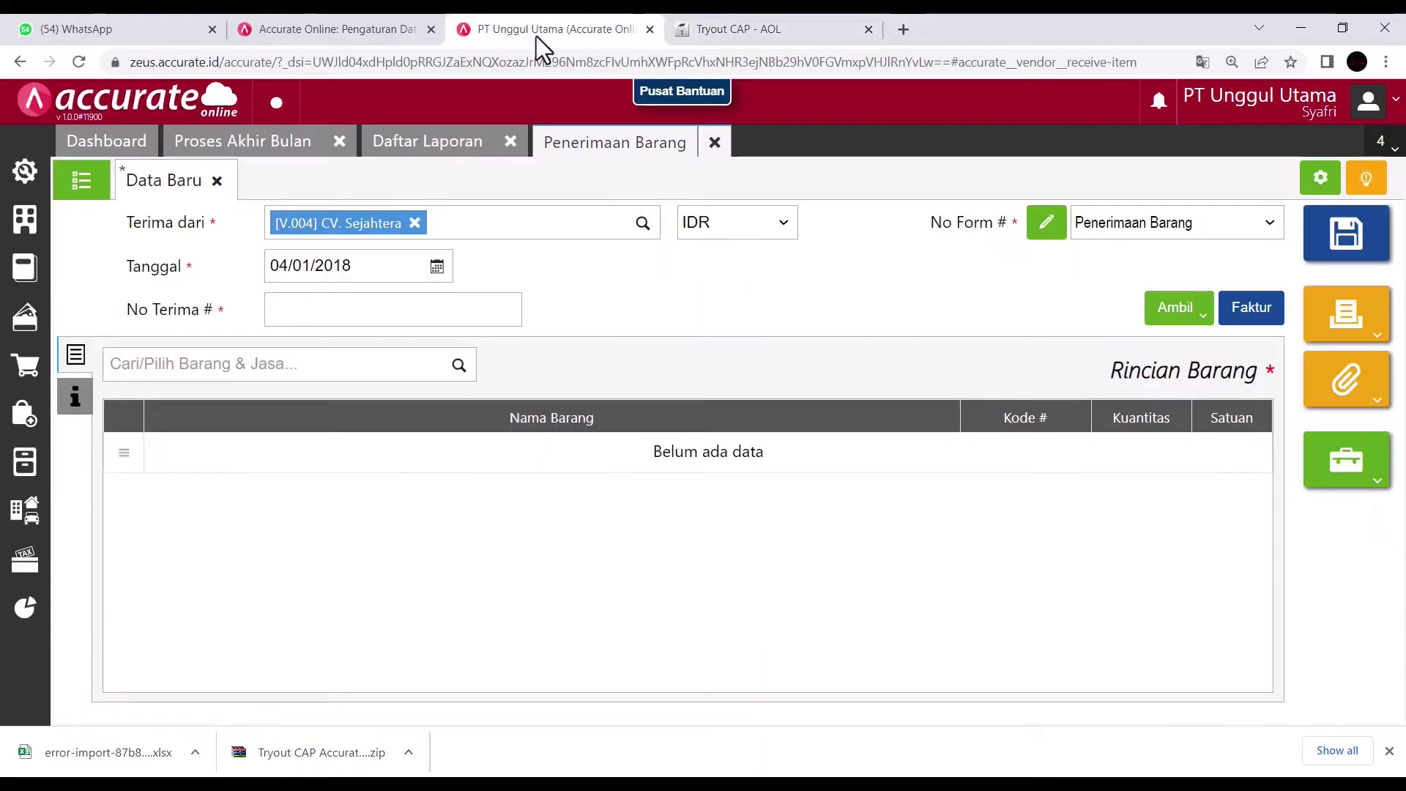
{"action": "left_click", "coordinate": [409, 308]}
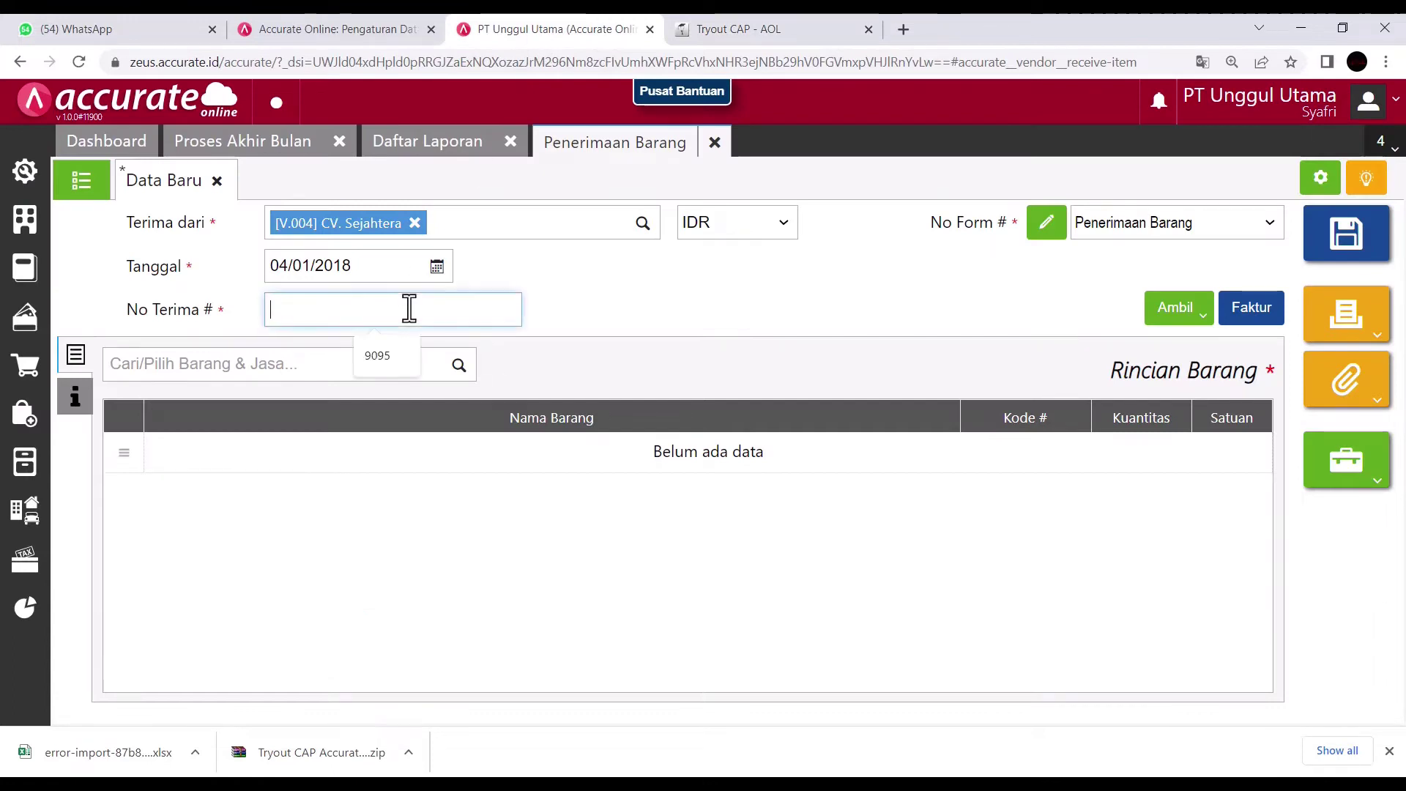
{"action": "type", "text": "9095"}
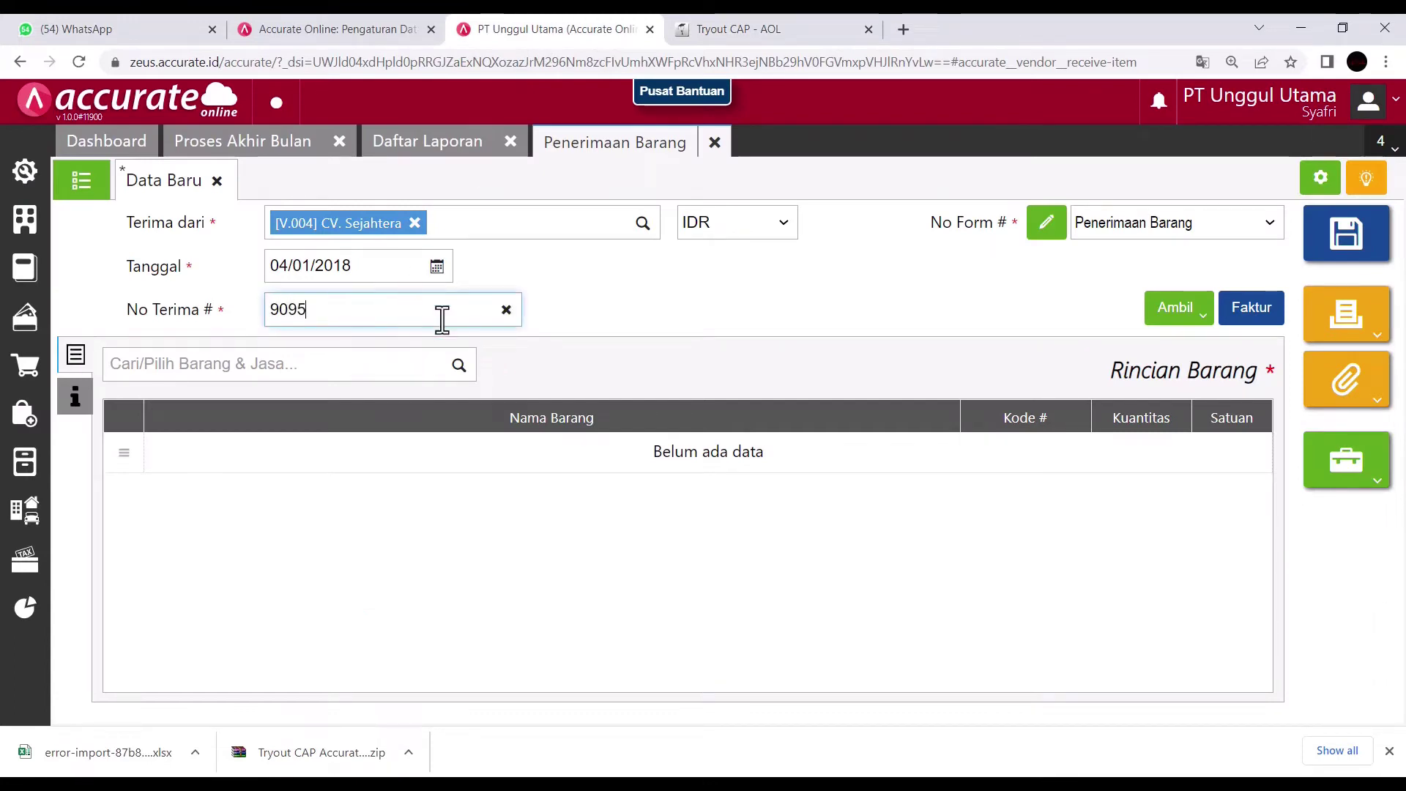
{"action": "left_click", "coordinate": [684, 306]}
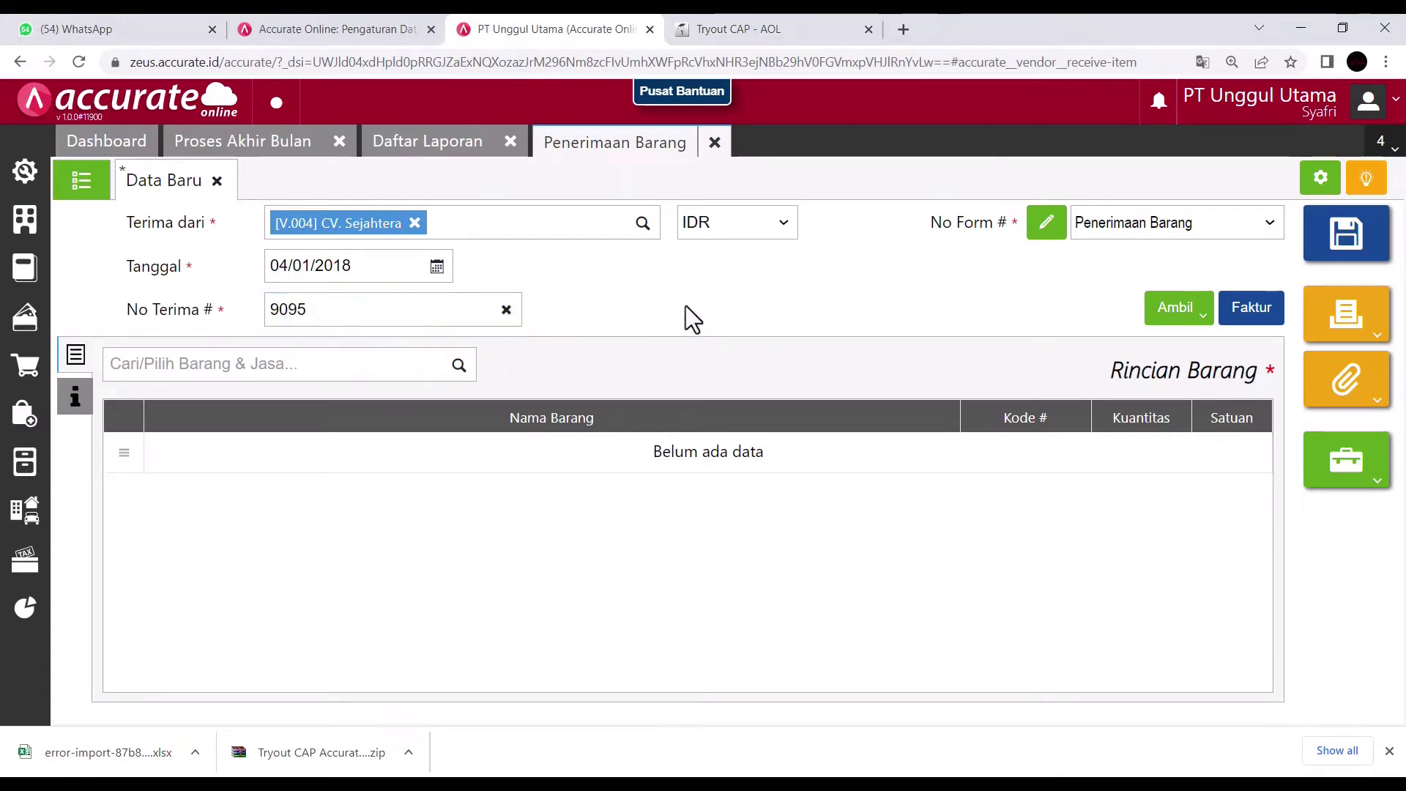
- Fill the CV. Sejahtera goods receipt with the items from its purchase order dated 03/01/2018
{"action": "left_click", "coordinate": [1205, 315]}
{"action": "left_click", "coordinate": [1105, 371]}
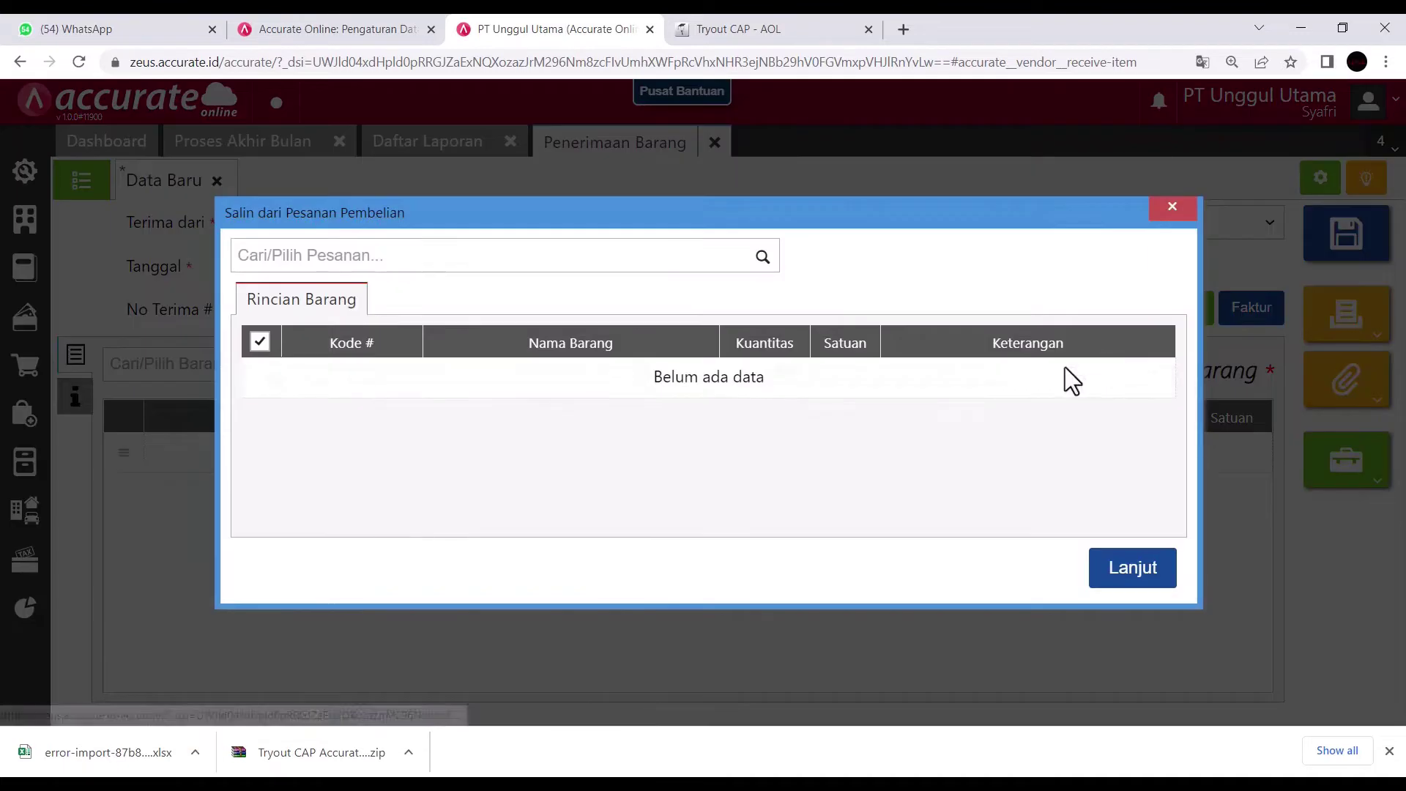
{"action": "left_click", "coordinate": [761, 267]}
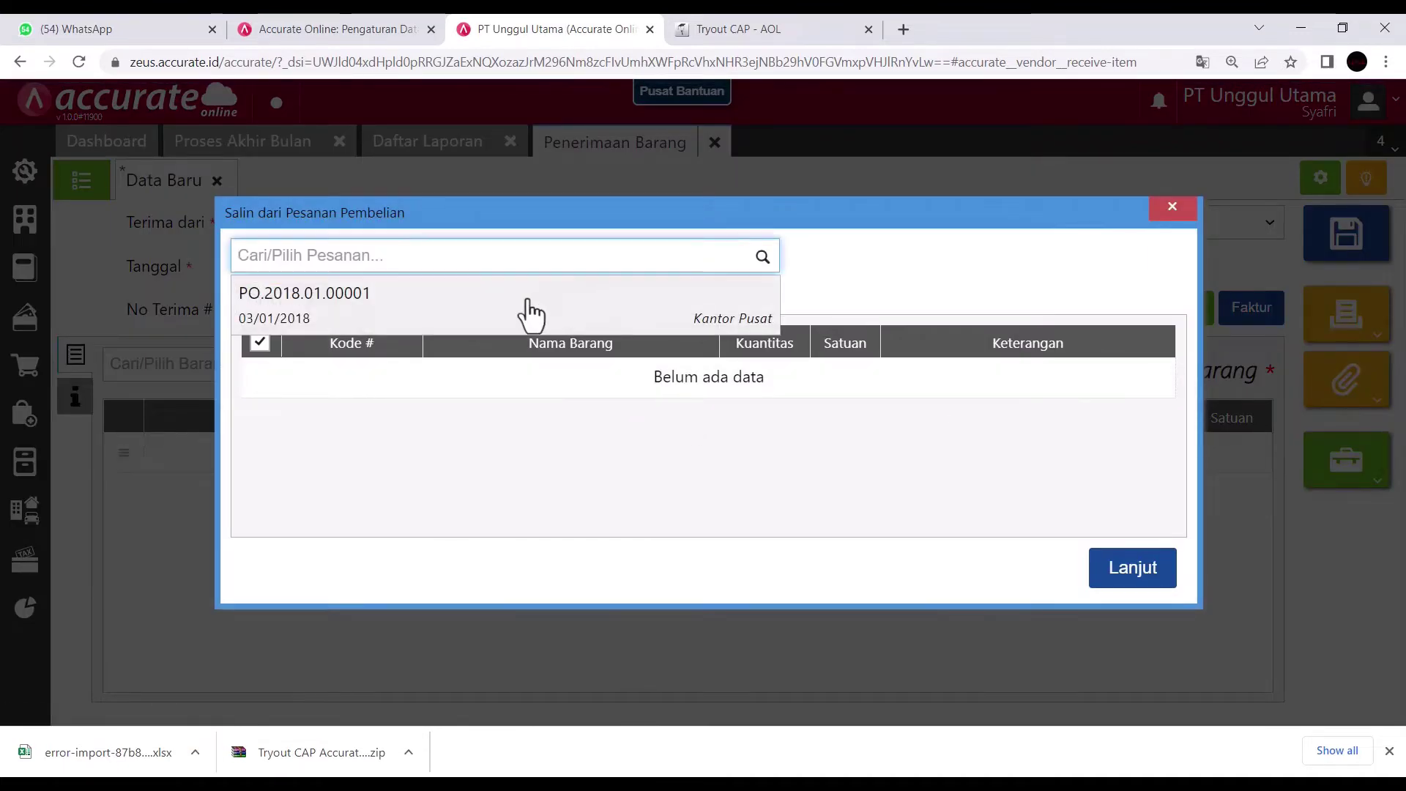
{"action": "left_click", "coordinate": [530, 304]}
{"action": "left_click", "coordinate": [1110, 618]}
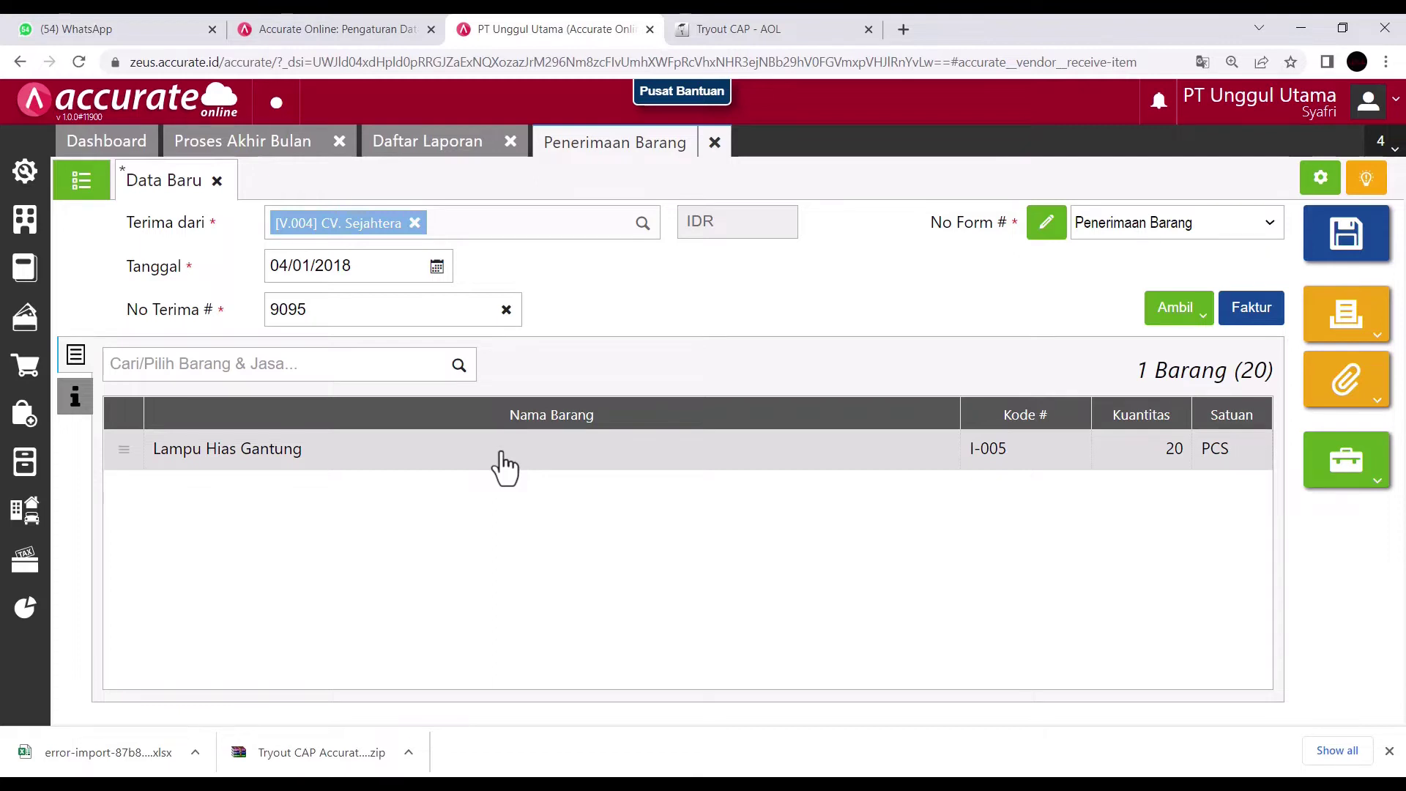
- Set the Gudang of the Lampu Hias Gantung line to Store
{"action": "left_click", "coordinate": [213, 465]}
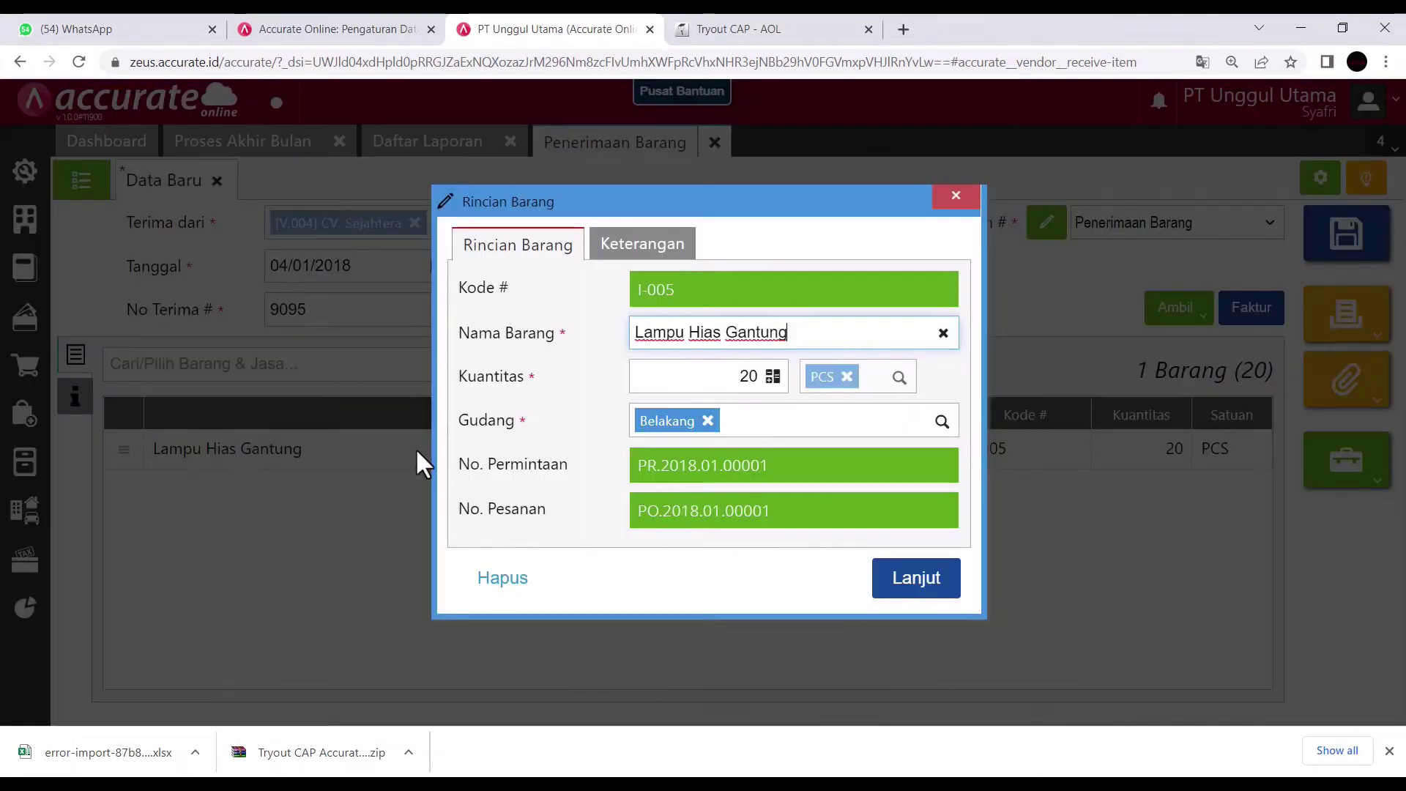
{"action": "left_click", "coordinate": [942, 423]}
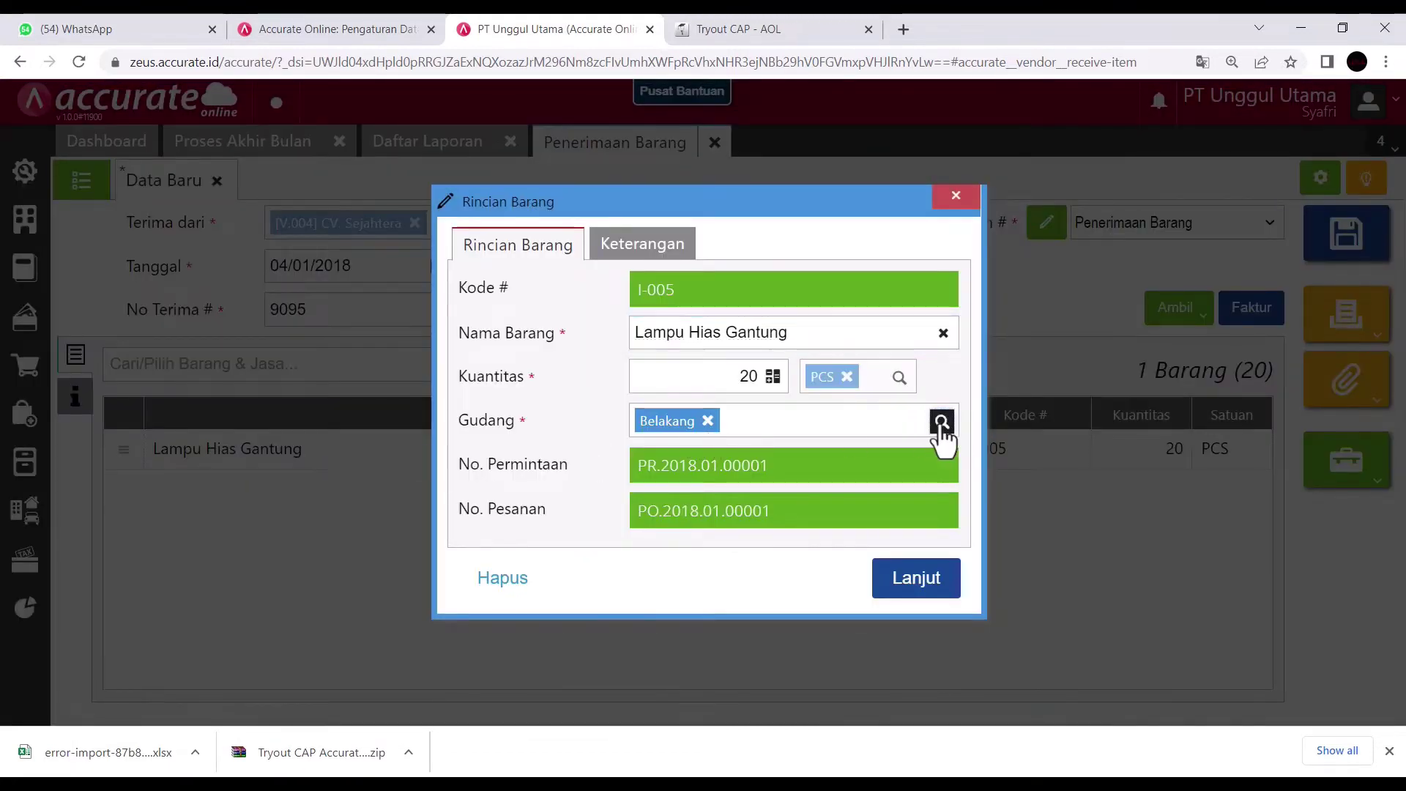
{"action": "left_click", "coordinate": [694, 460]}
{"action": "left_click", "coordinate": [887, 585]}
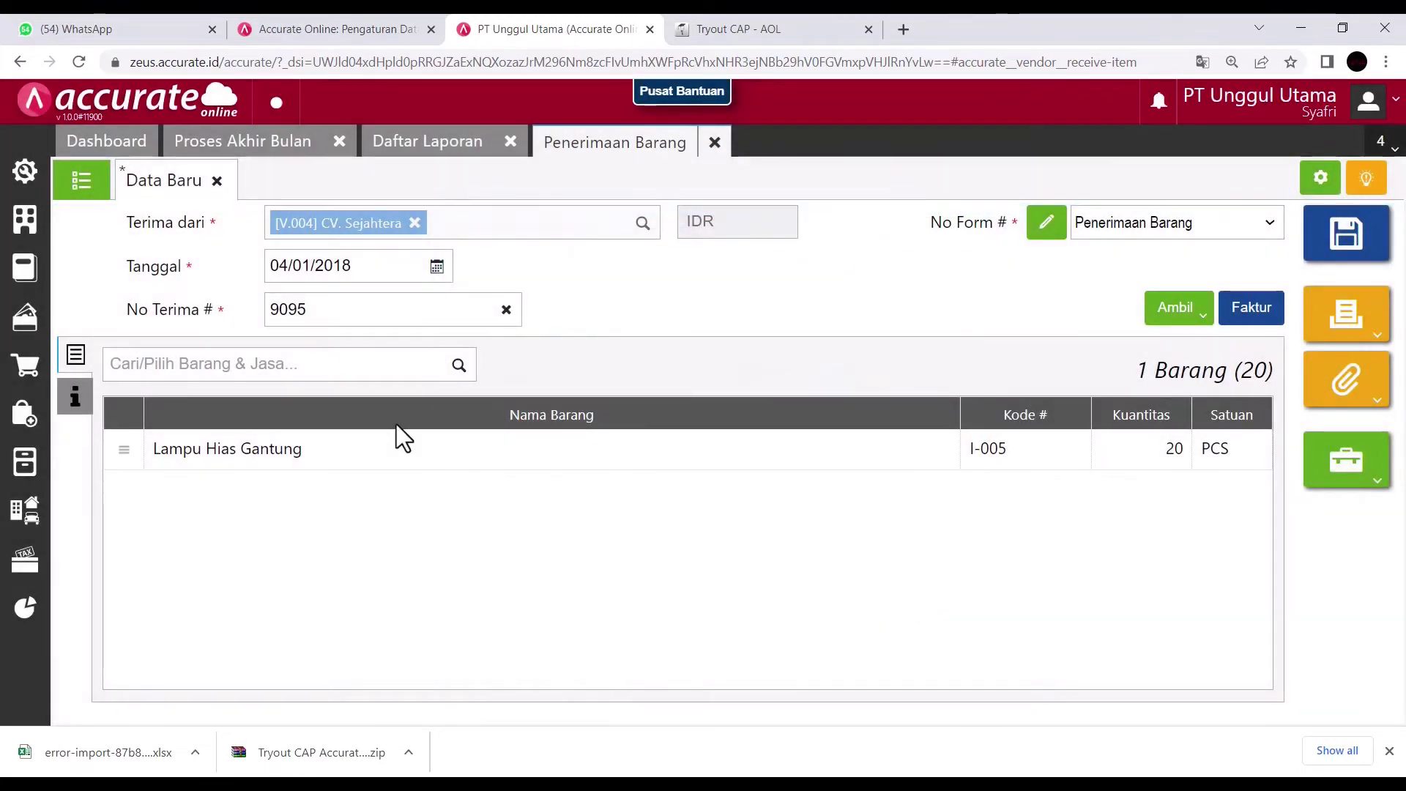
- Create and save a new Pengiriman method named Mobil Box, and return to the open goods receipt
{"action": "left_click", "coordinate": [73, 398]}
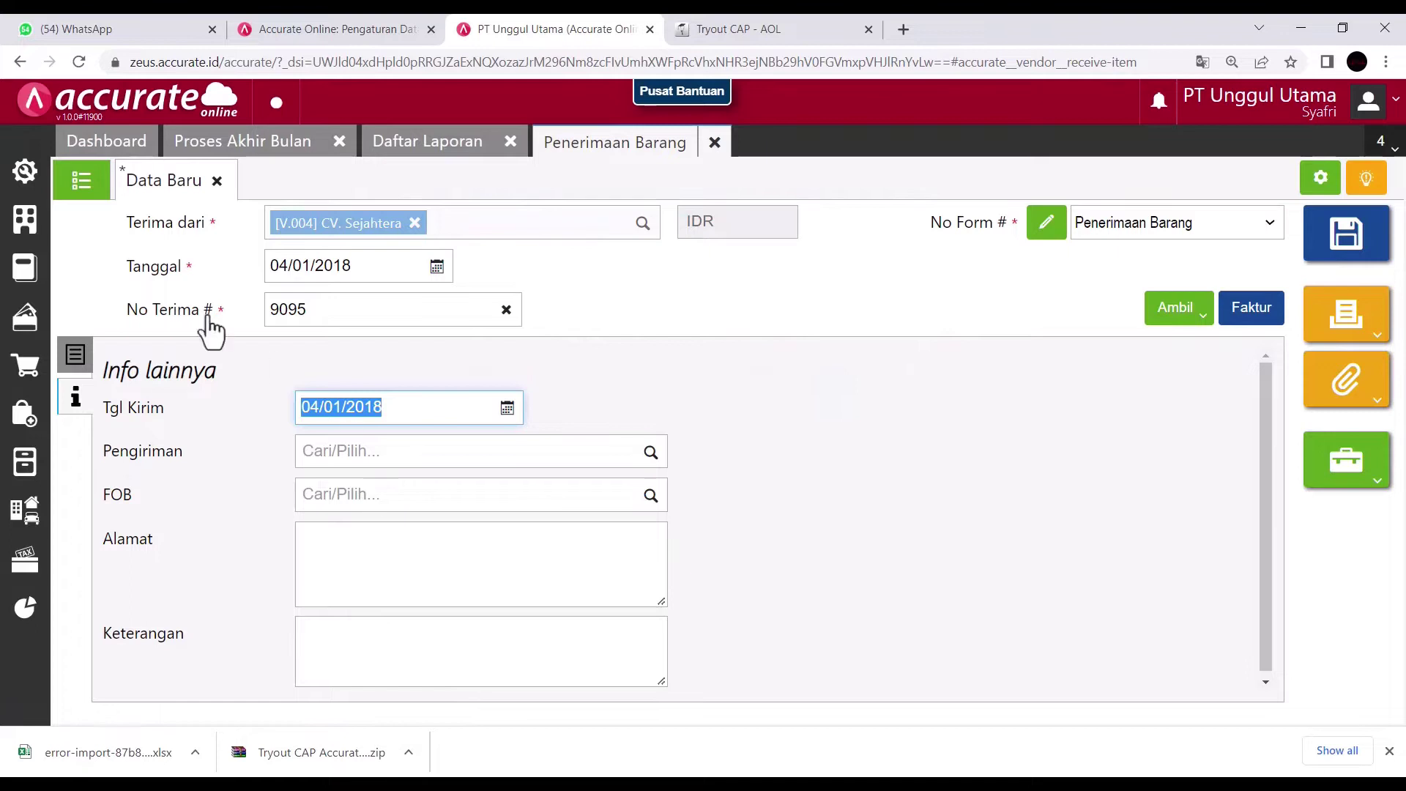
{"action": "left_click", "coordinate": [26, 231]}
{"action": "left_click", "coordinate": [521, 334]}
{"action": "type", "text": "Mobil Bo"}
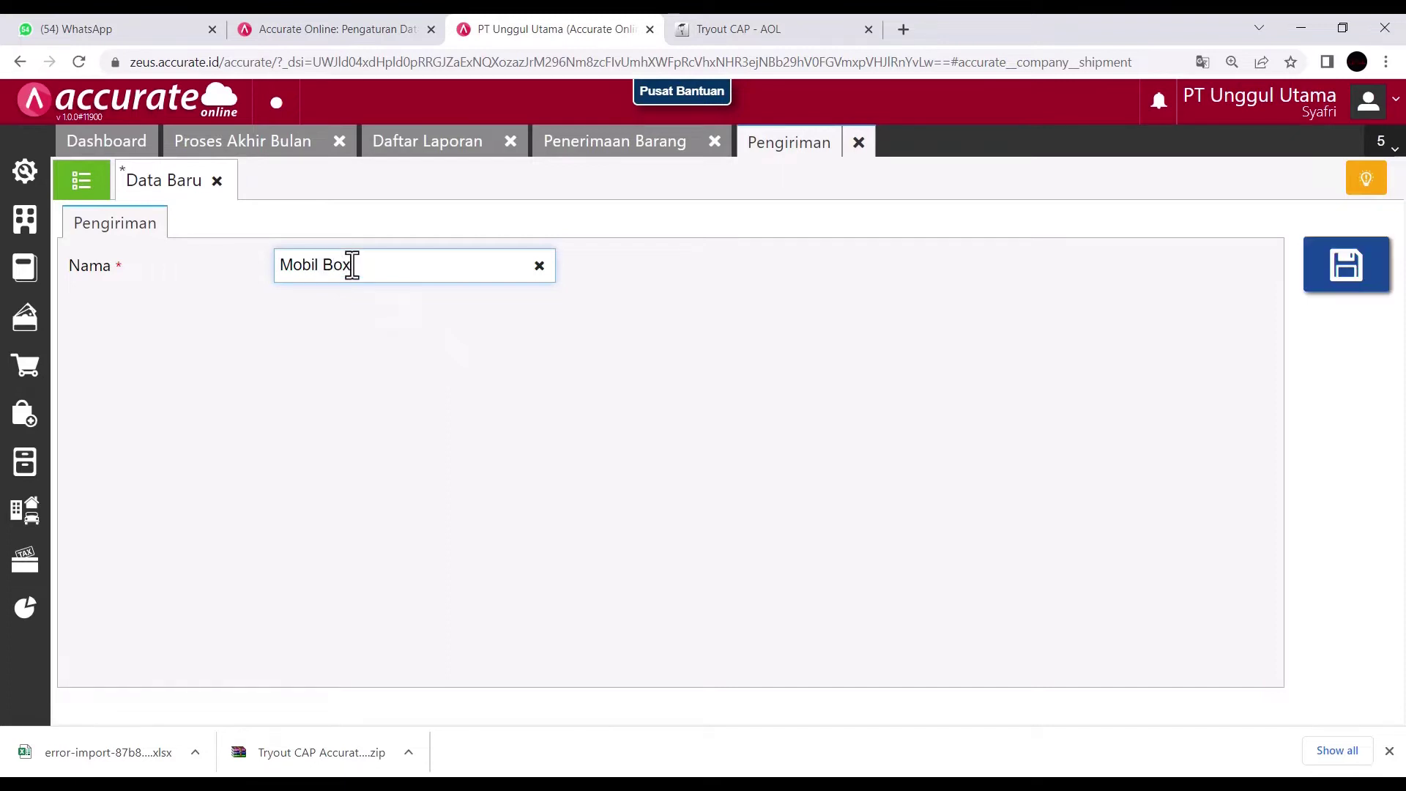
{"action": "type", "text": "x"}
{"action": "left_click", "coordinate": [1346, 265]}
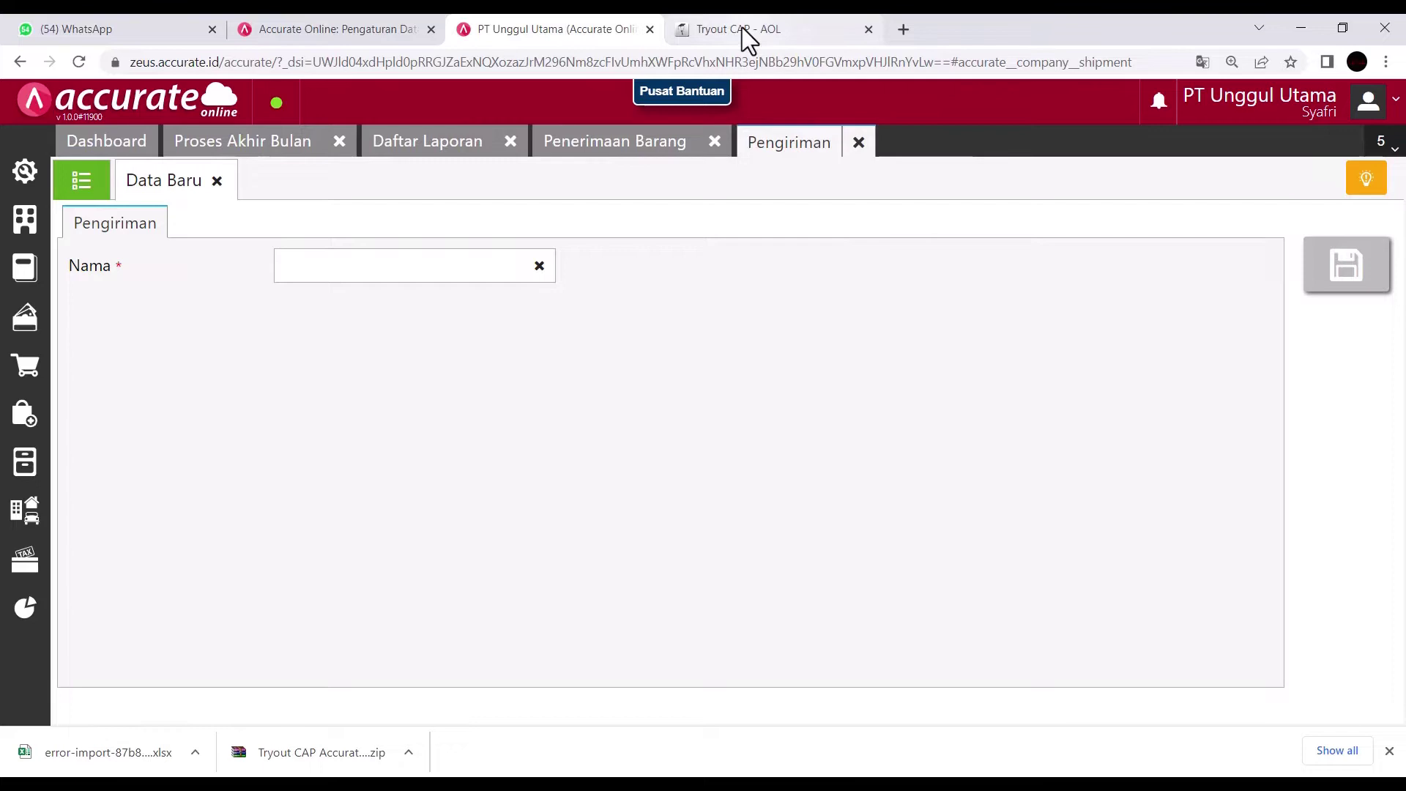
{"action": "left_click", "coordinate": [859, 144]}
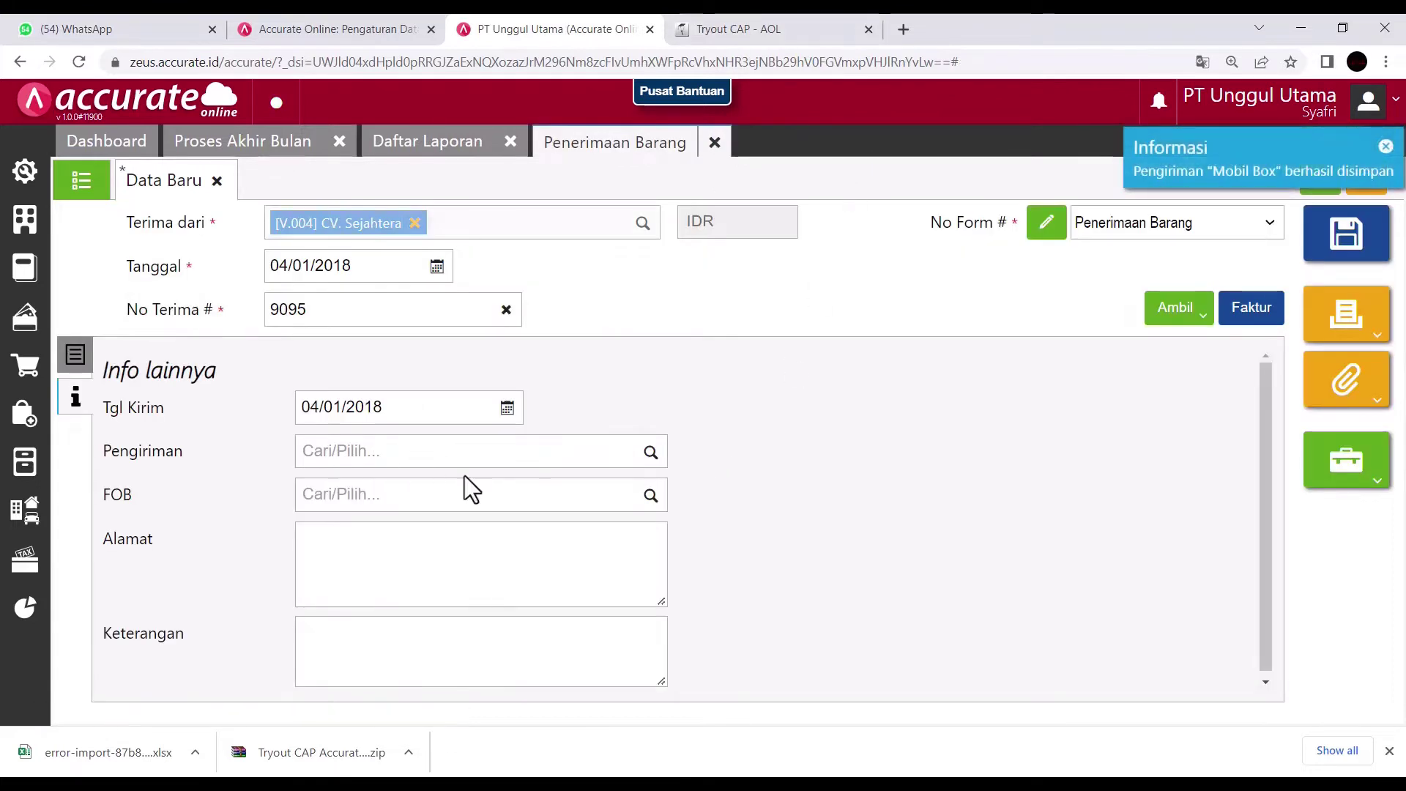
- Choose Mobil Box as the receipt's Pengiriman and save the CV. Sejahtera goods receipt
{"action": "left_click", "coordinate": [644, 460]}
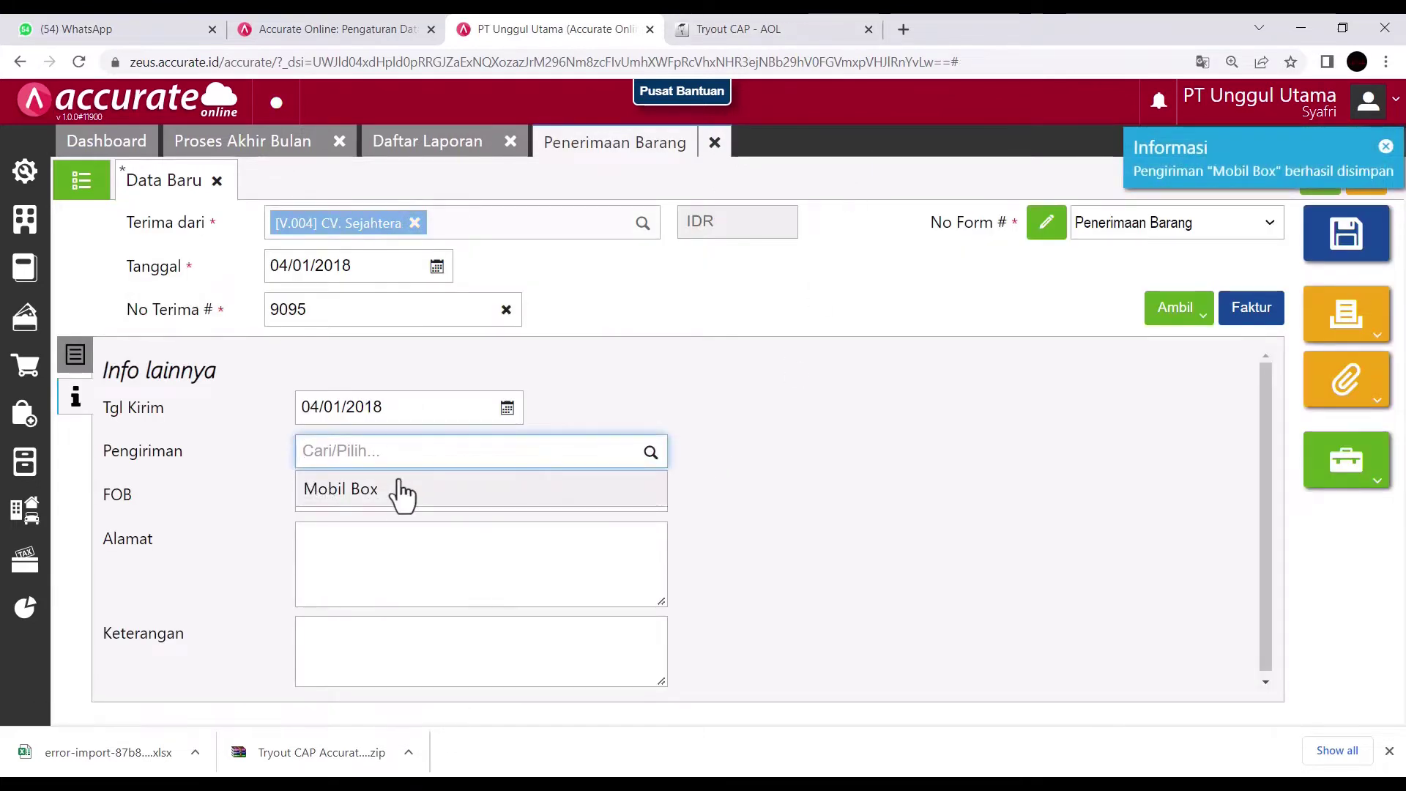
{"action": "left_click", "coordinate": [395, 489]}
{"action": "left_click", "coordinate": [75, 354]}
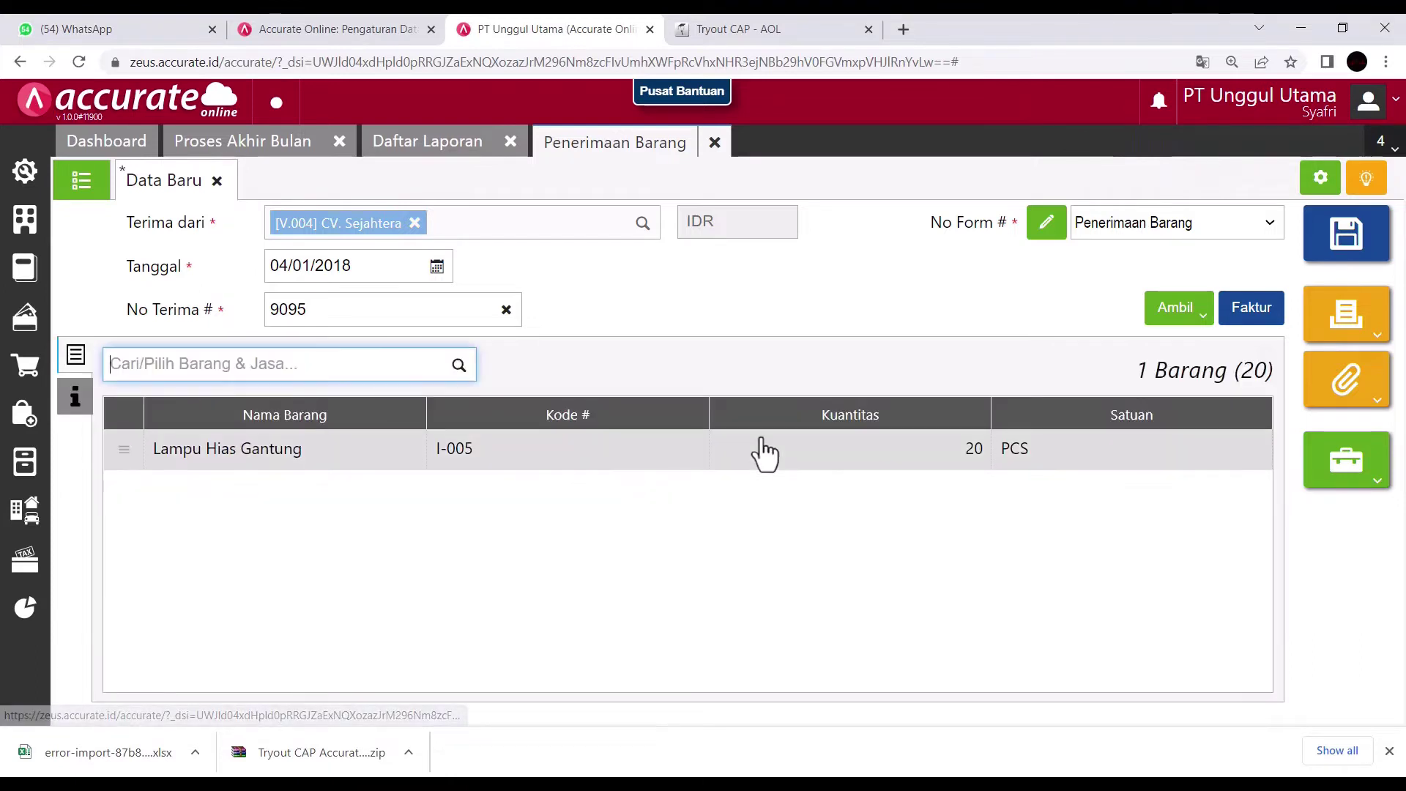
{"action": "left_click", "coordinate": [1372, 254]}
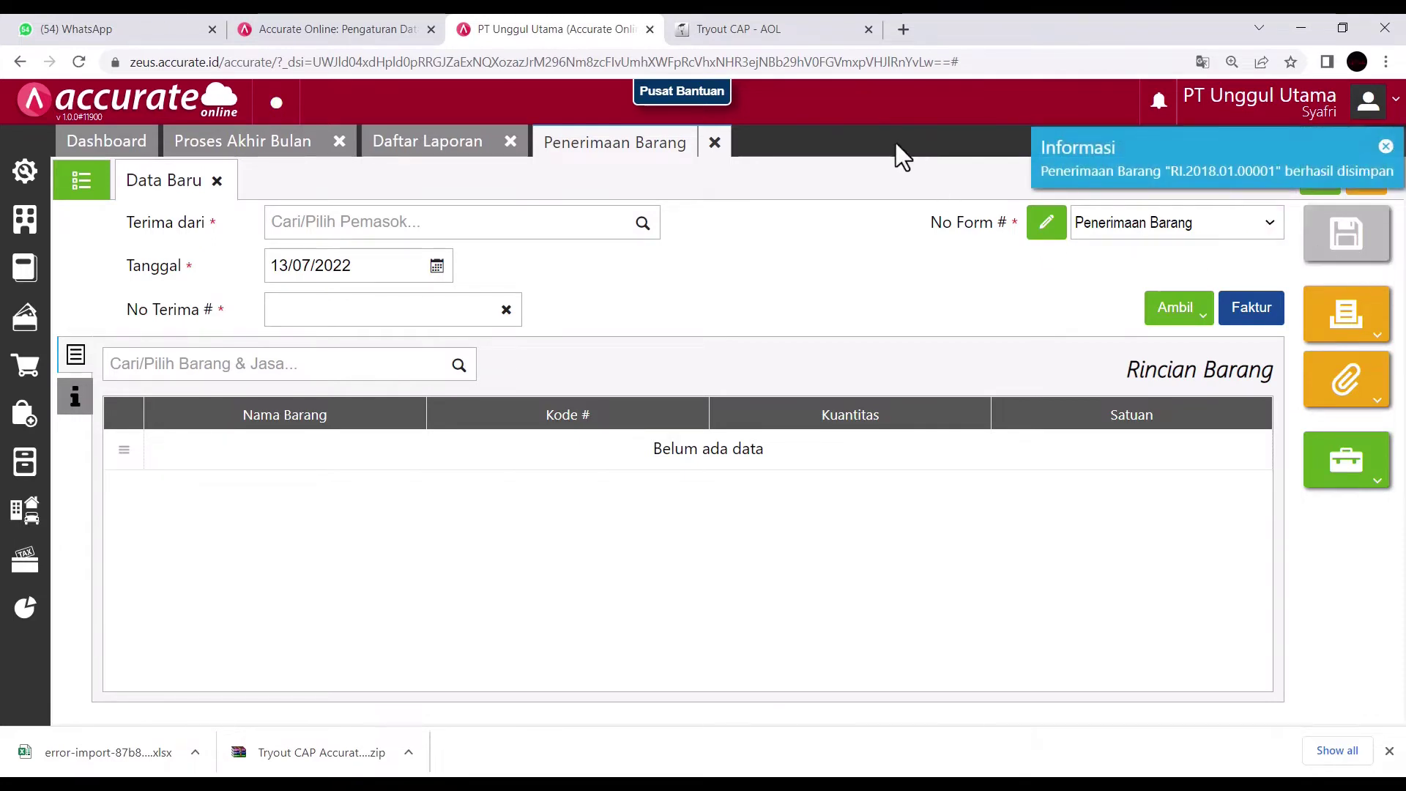
- Look up the 5 Januari 2018 transaction on the next Tryout CAP - AOL page and select PT. Jaya as the new receipt's supplier
{"action": "left_click", "coordinate": [716, 33]}
{"action": "left_click", "coordinate": [1292, 633]}
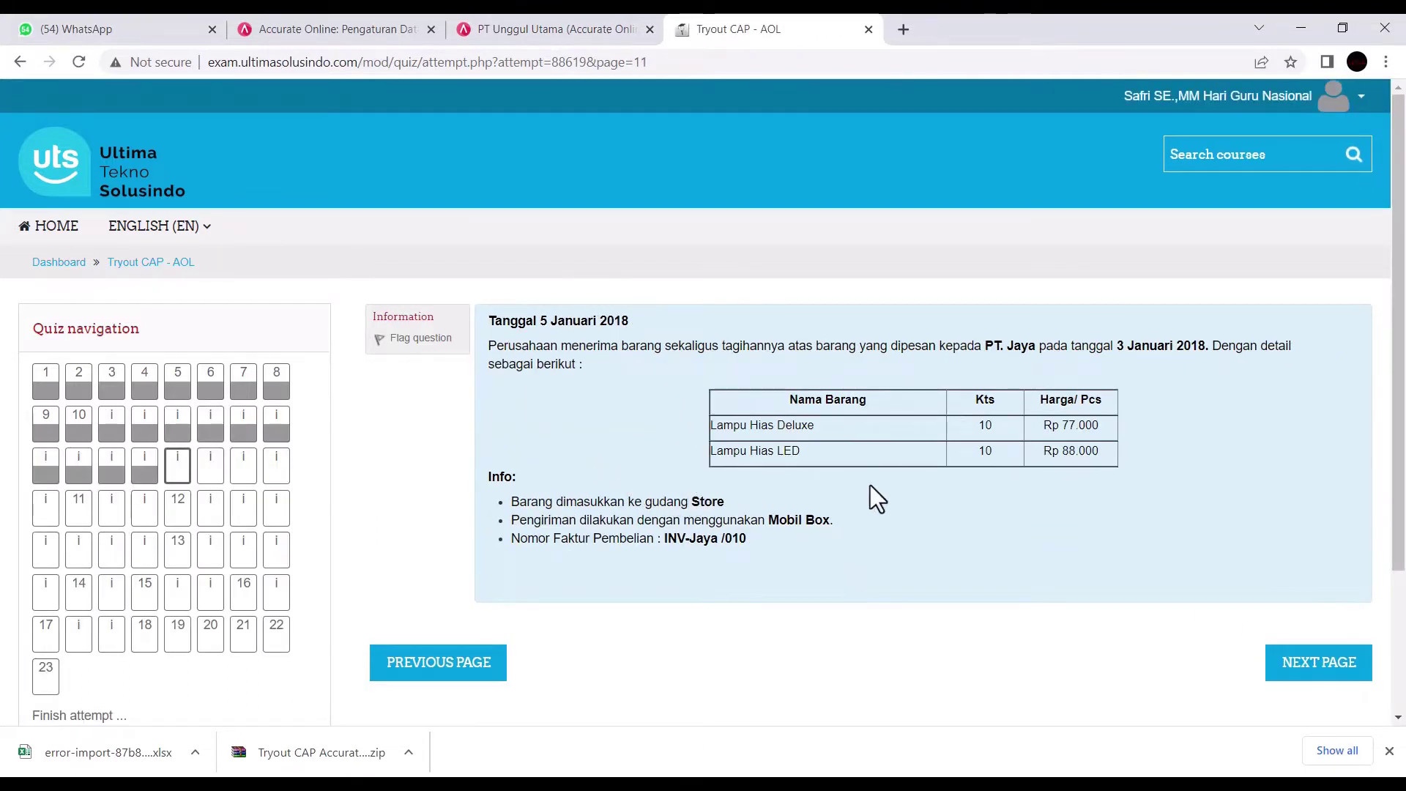
{"action": "left_click", "coordinate": [538, 28]}
{"action": "left_click", "coordinate": [642, 223]}
{"action": "left_click", "coordinate": [364, 381]}
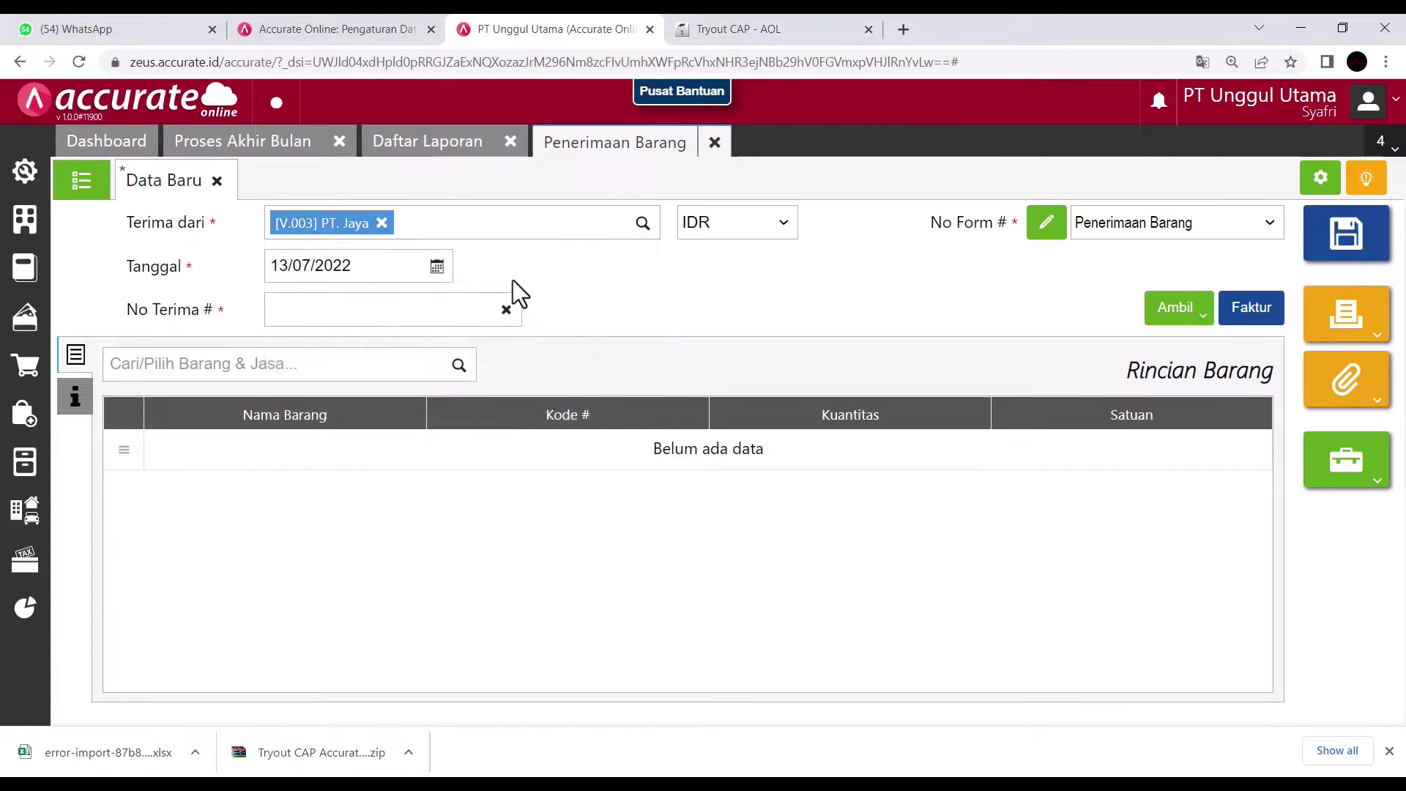
- Date the PT. Jaya goods receipt 05/01/2018 and enter 1234 as its No Terima
{"action": "left_click", "coordinate": [378, 267]}
{"action": "type", "text": "0"}
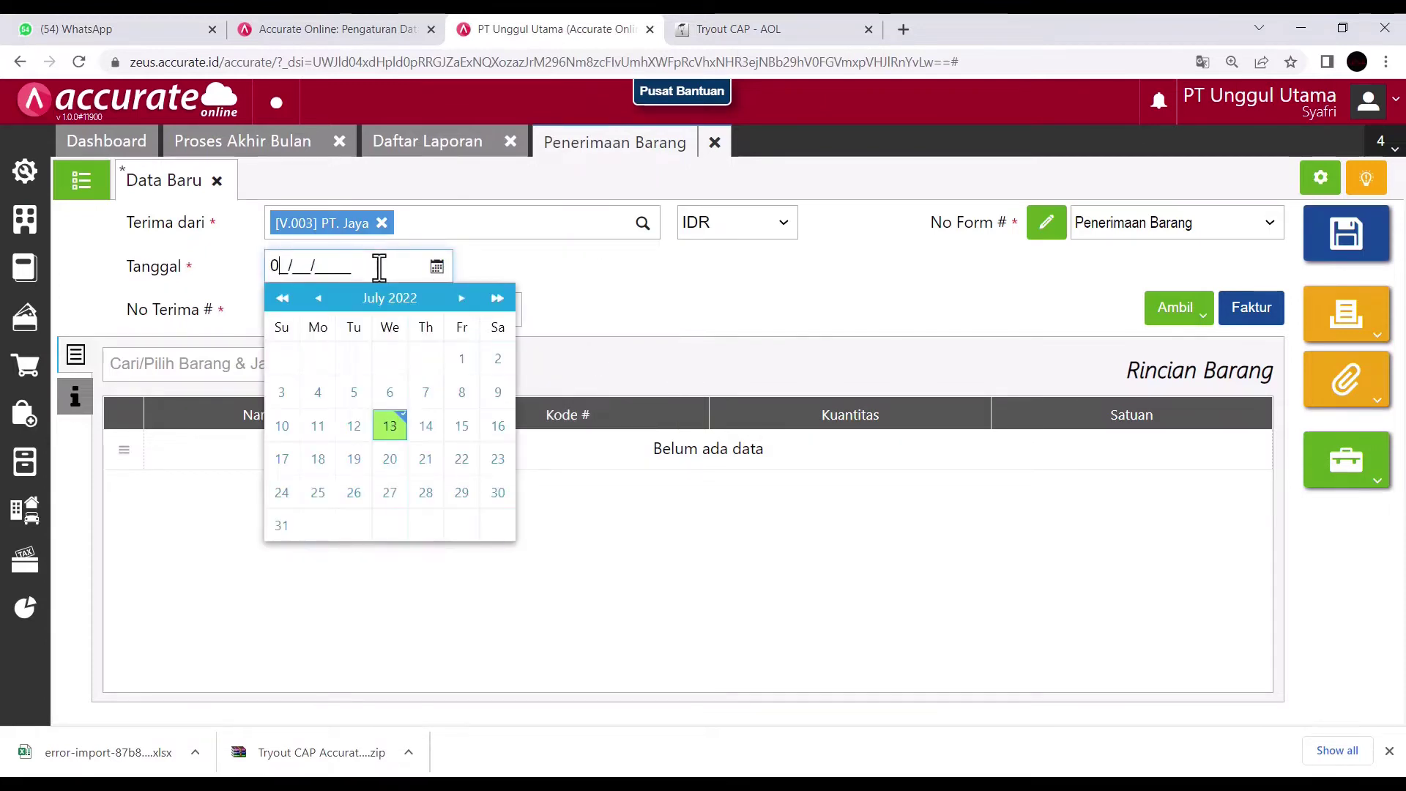
{"action": "type", "text": "5/01/2018"}
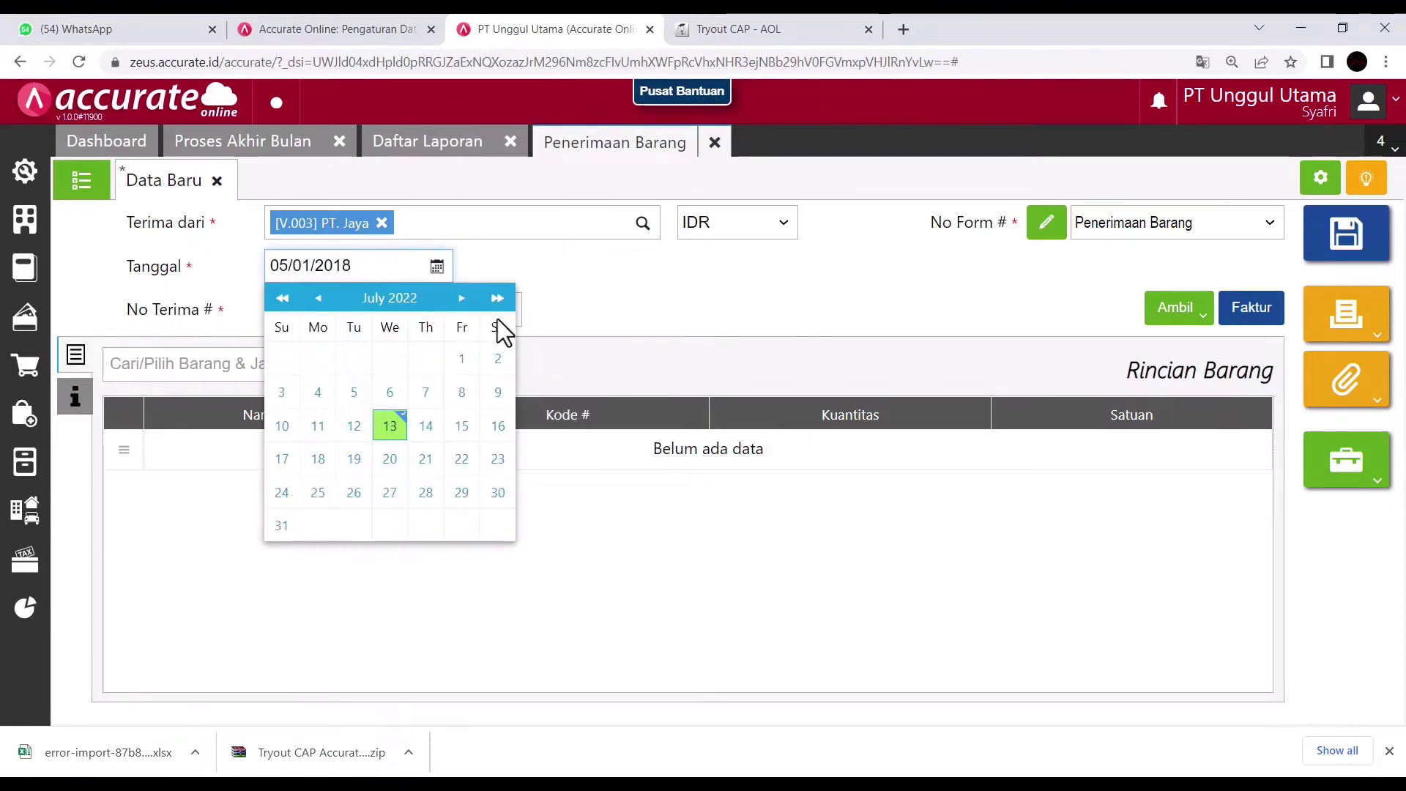
{"action": "key", "text": "Tab"}
{"action": "type", "text": "1234"}
- Fill the PT. Jaya goods receipt with the items from its purchase order dated 03/01/2018
{"action": "left_click", "coordinate": [1199, 326]}
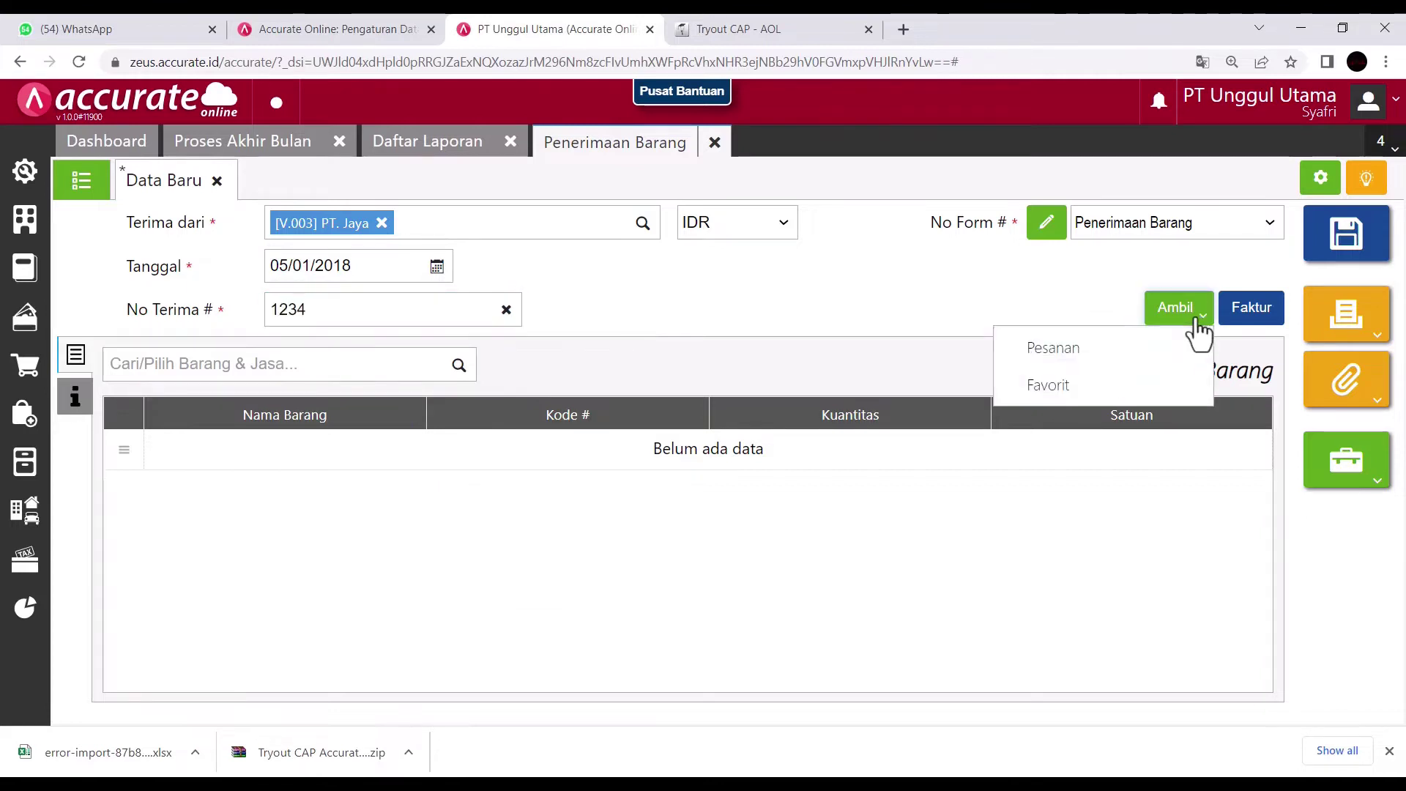
{"action": "left_click", "coordinate": [1069, 354]}
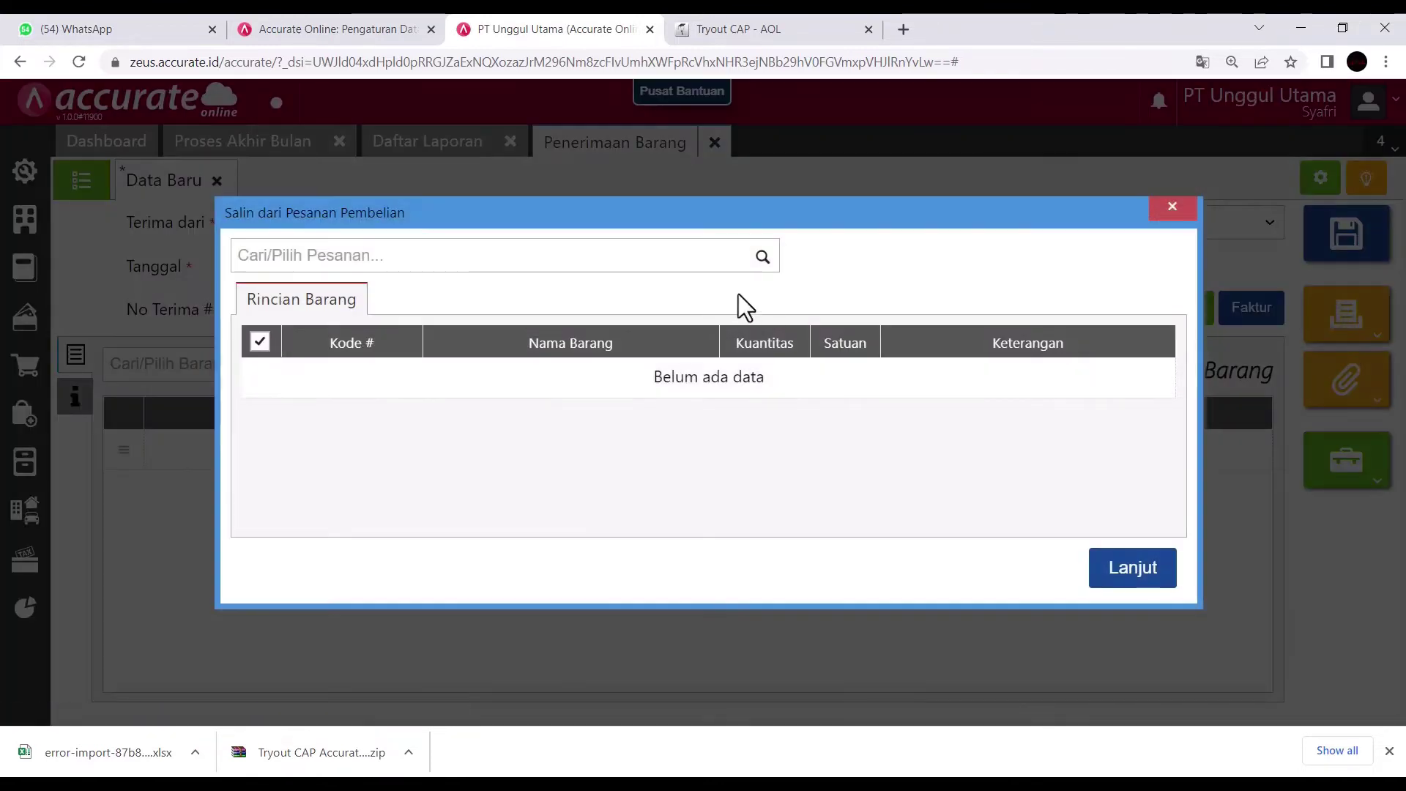
{"action": "left_click", "coordinate": [777, 254]}
{"action": "left_click", "coordinate": [496, 308]}
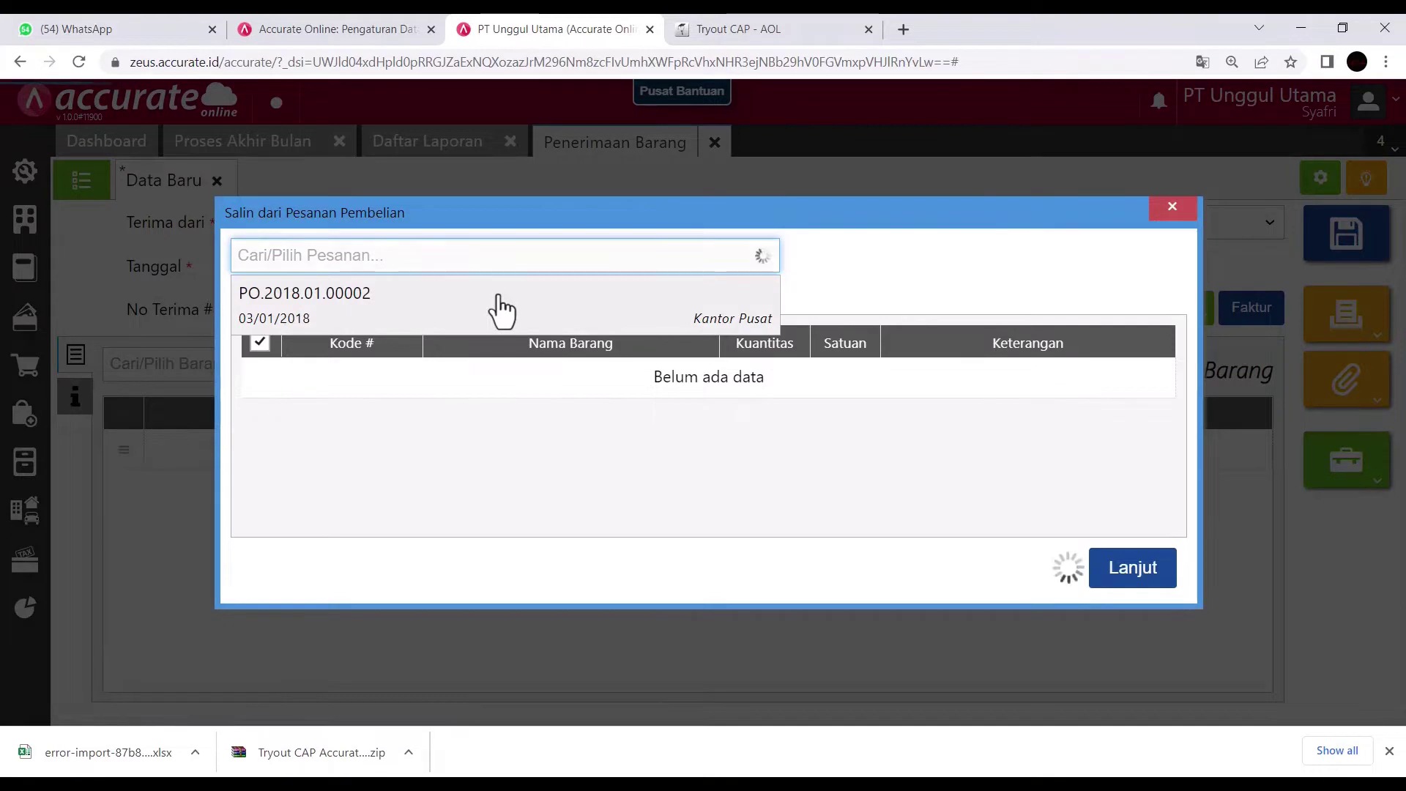
{"action": "left_click", "coordinate": [1129, 614]}
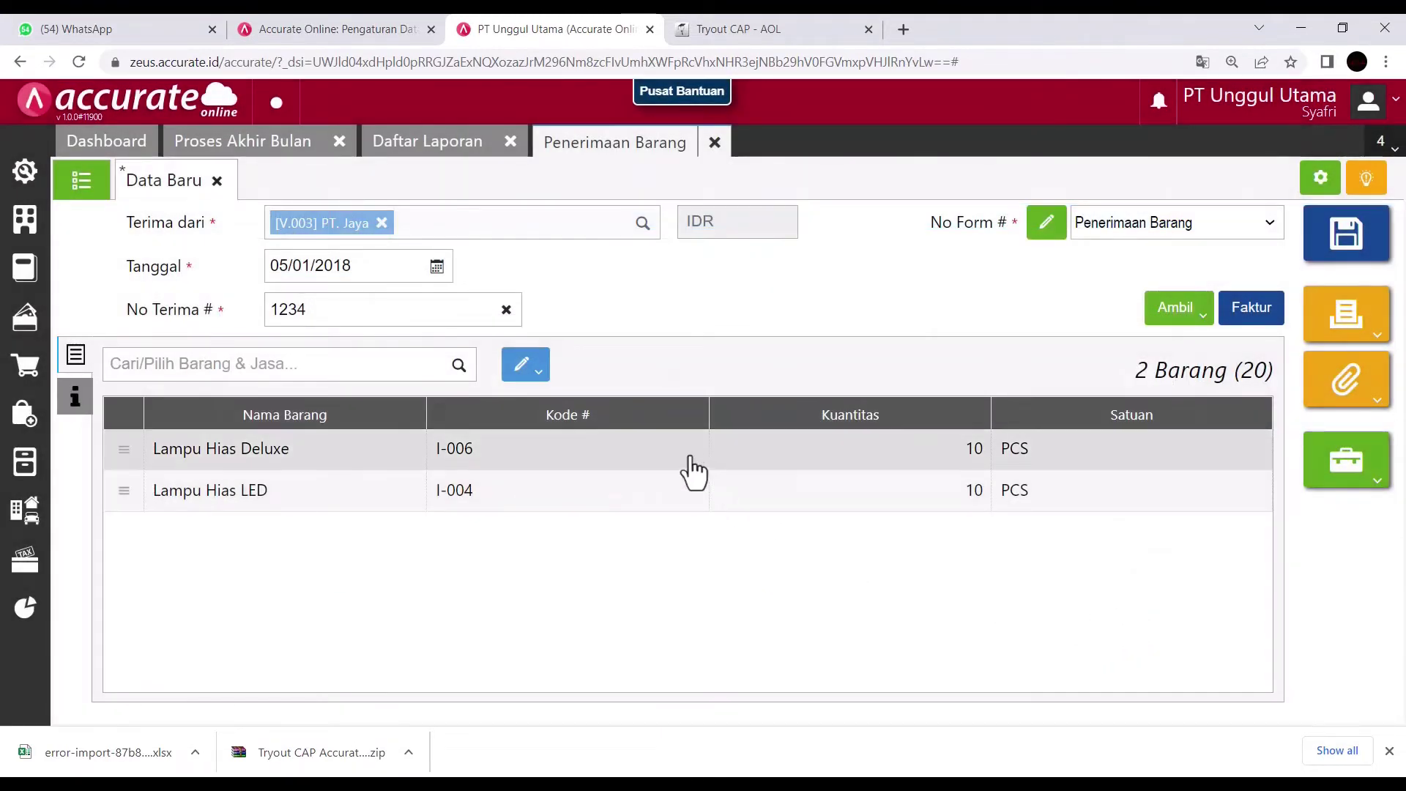
- Check the destination warehouse on the tryout page and set the Gudang of Lampu Hias Deluxe to Store
{"action": "left_click", "coordinate": [789, 28]}
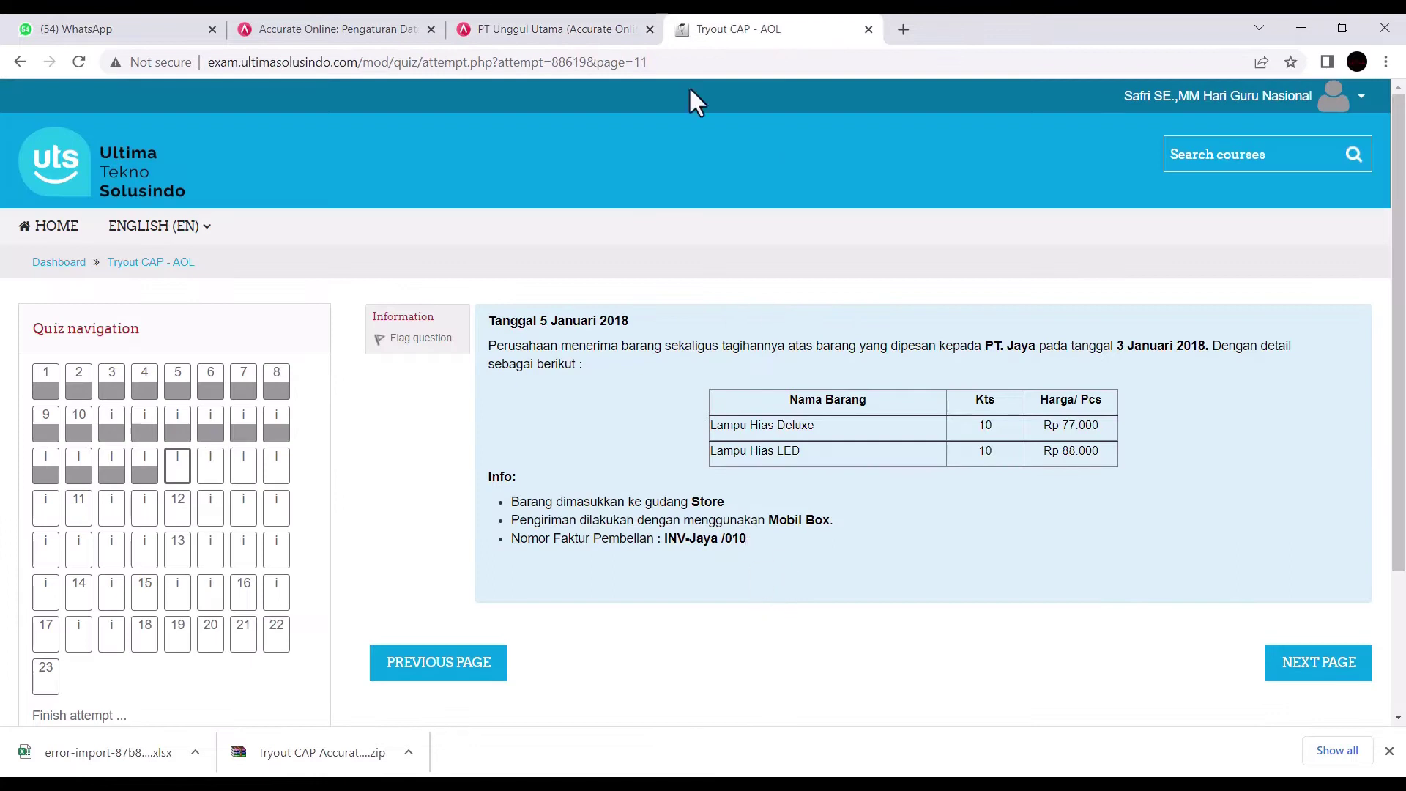
{"action": "left_click", "coordinate": [599, 29]}
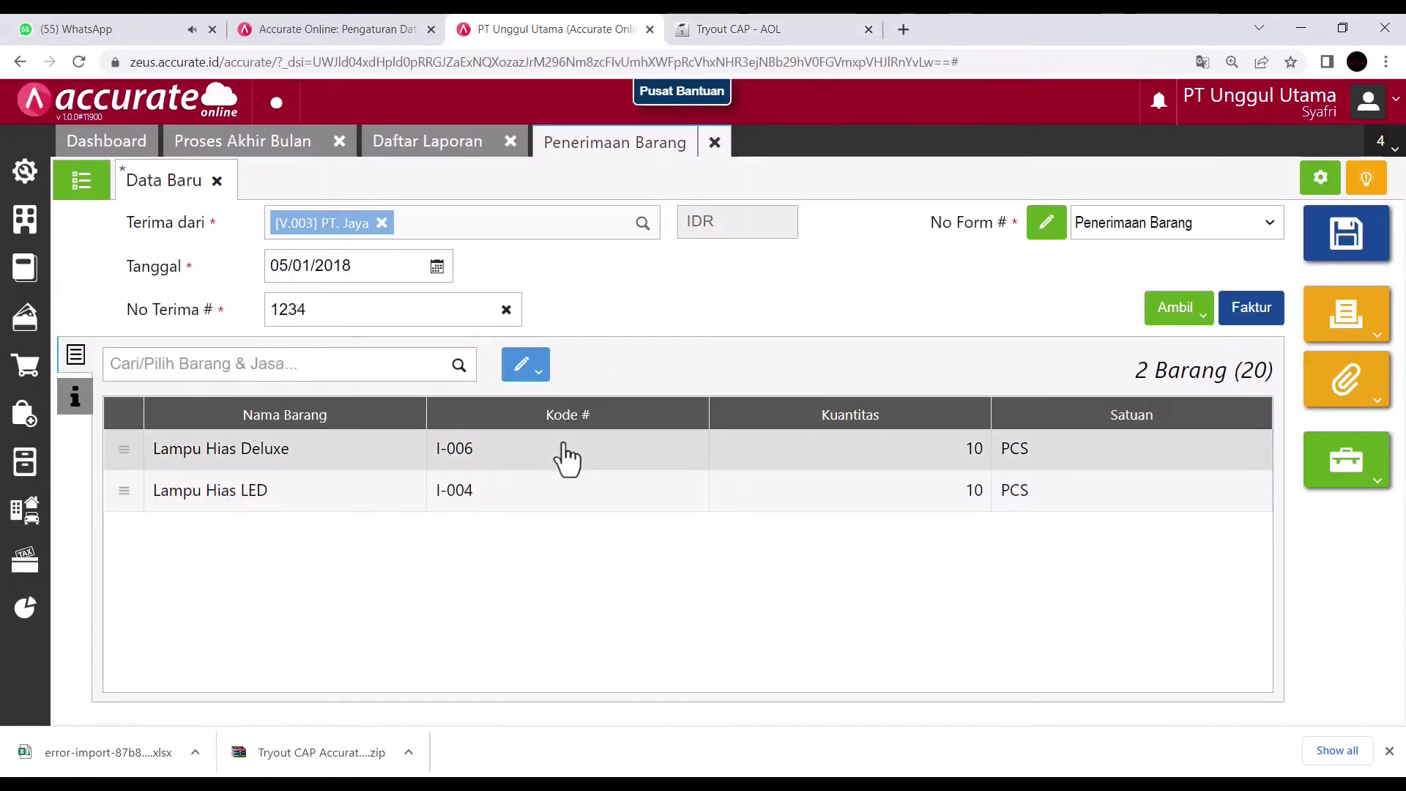
{"action": "left_click", "coordinate": [568, 458]}
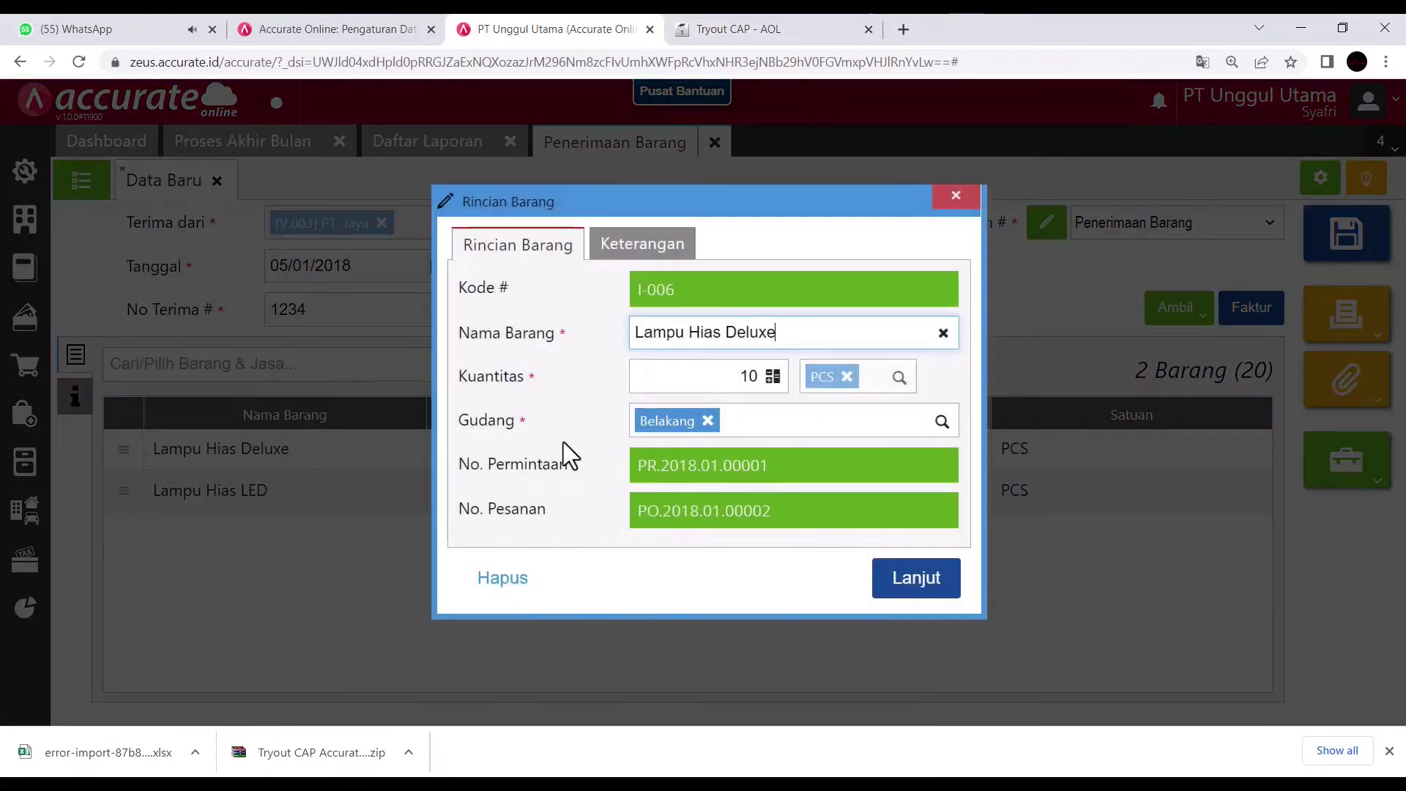
{"action": "left_click", "coordinate": [941, 421]}
{"action": "left_click", "coordinate": [727, 463]}
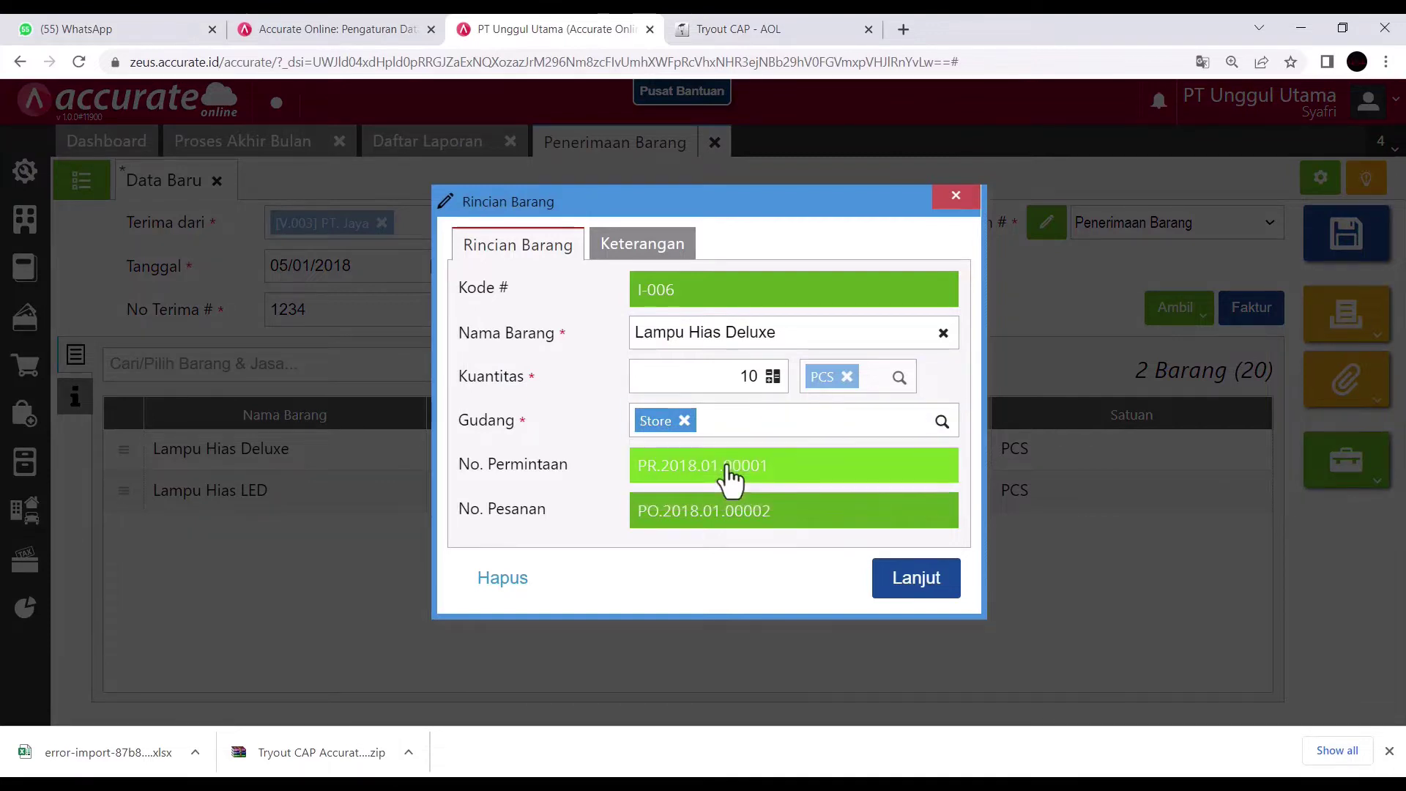
{"action": "left_click", "coordinate": [916, 585]}
- Set the Gudang of the Lampu Hias LED line to Store
{"action": "left_click", "coordinate": [836, 495]}
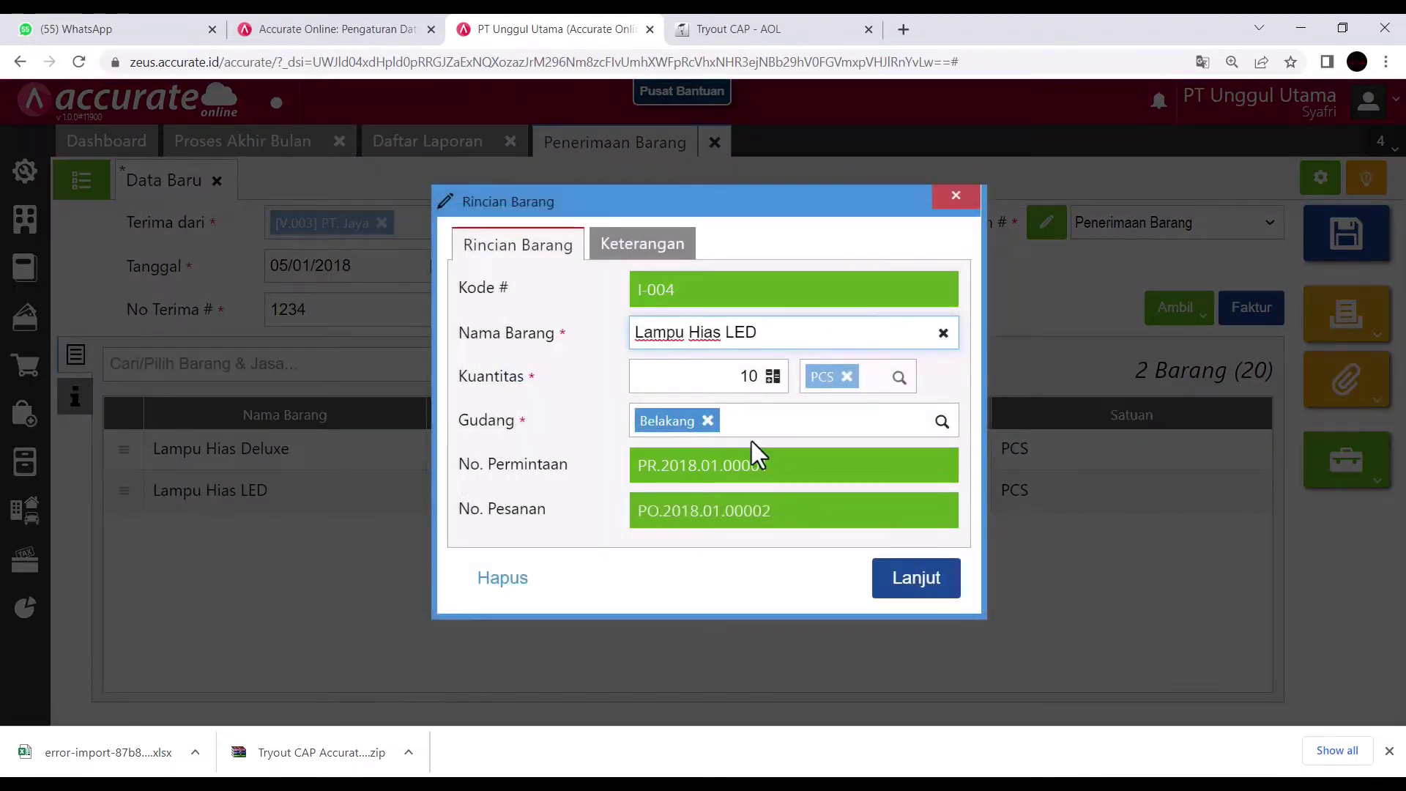
{"action": "left_click", "coordinate": [941, 422]}
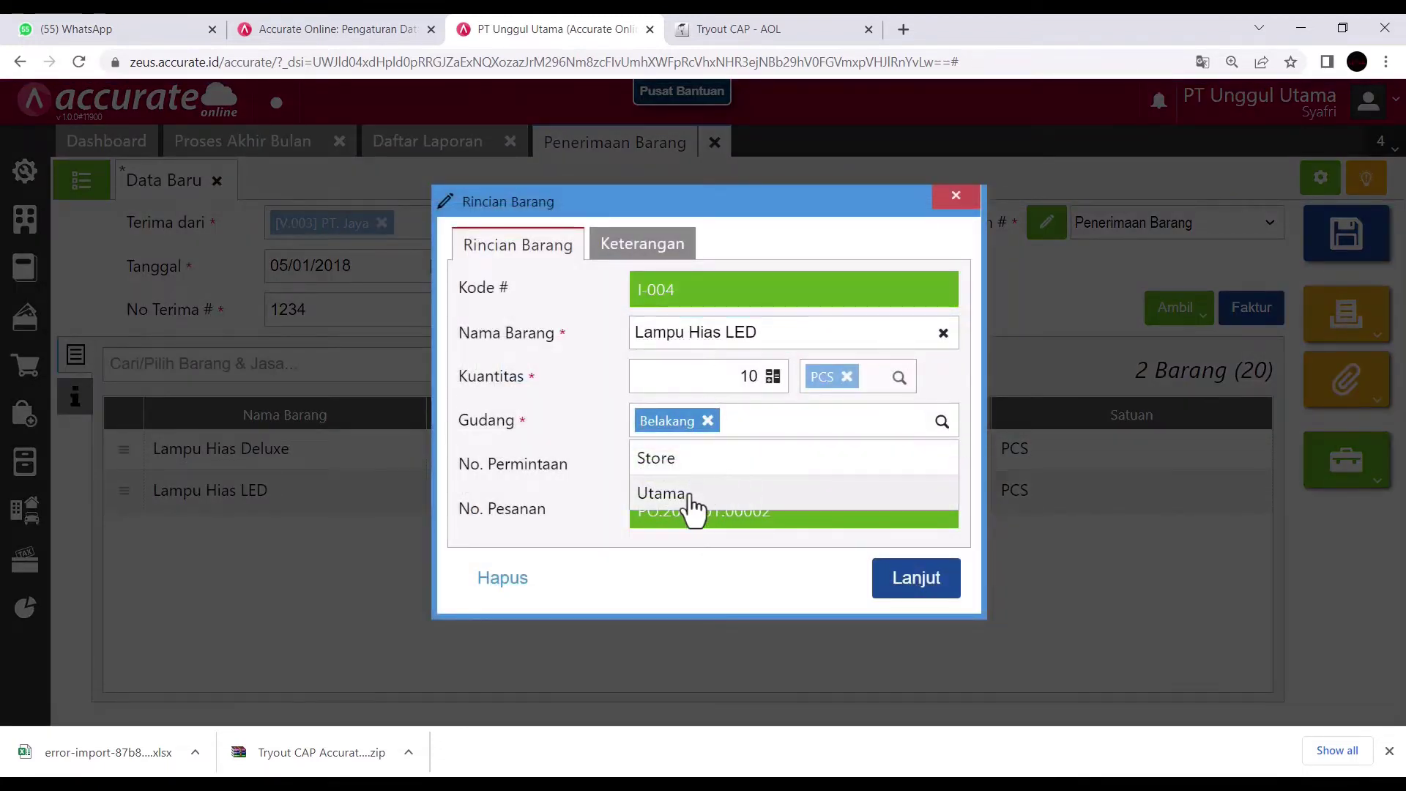
{"action": "left_click", "coordinate": [670, 461]}
{"action": "left_click", "coordinate": [897, 589]}
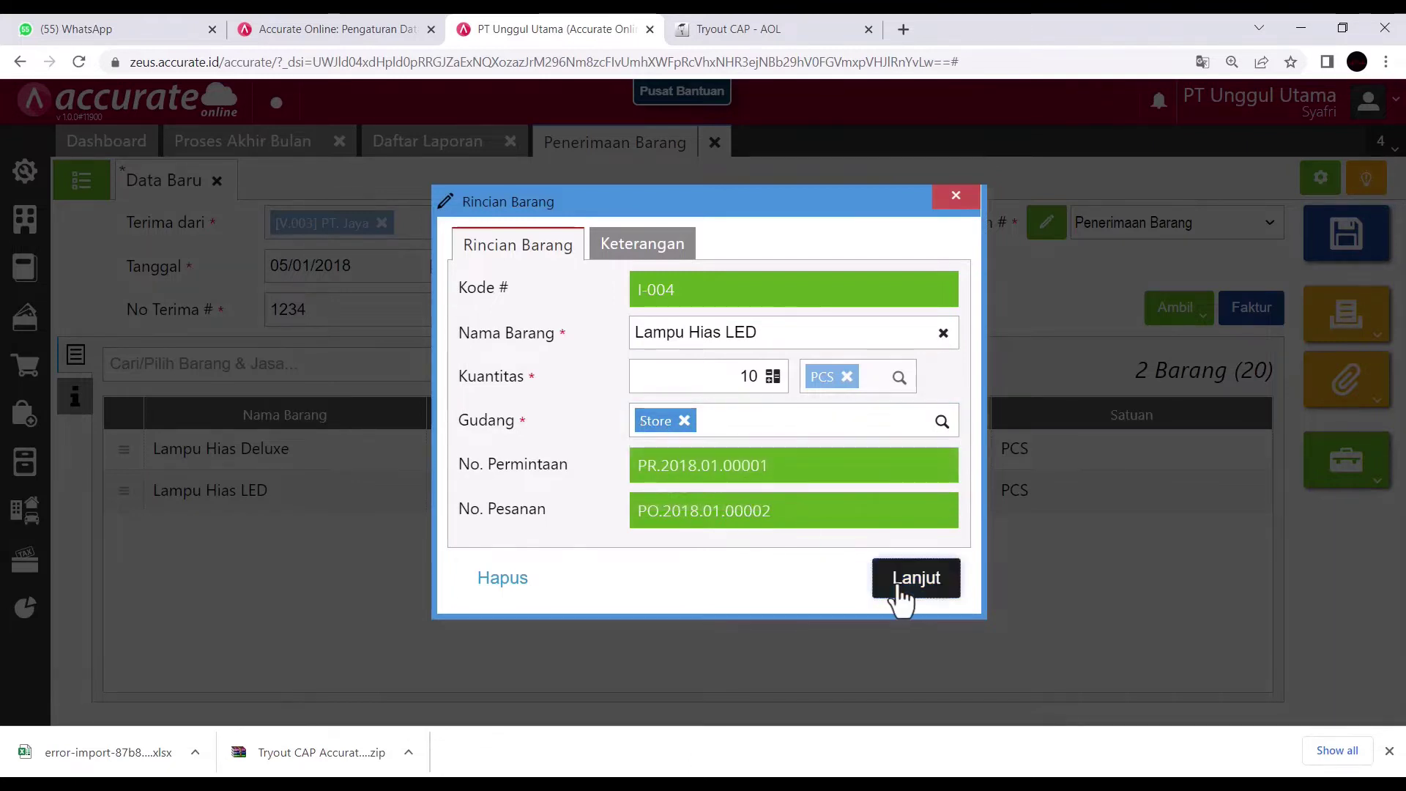
- Choose Mobil Box as the PT. Jaya receipt's Pengiriman, and save the receipt by generating its Faktur Pembelian
{"action": "left_click", "coordinate": [73, 399]}
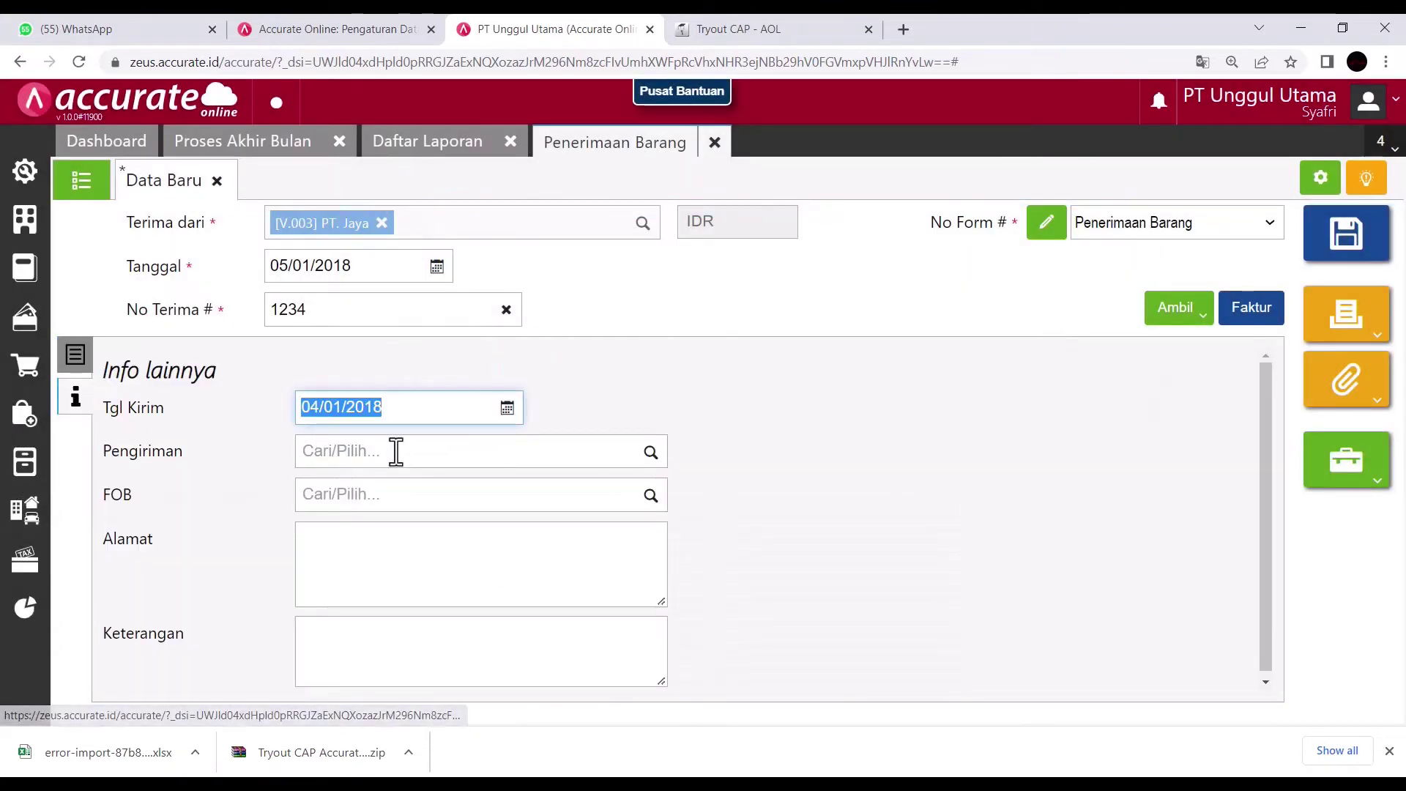
{"action": "left_click", "coordinate": [651, 452]}
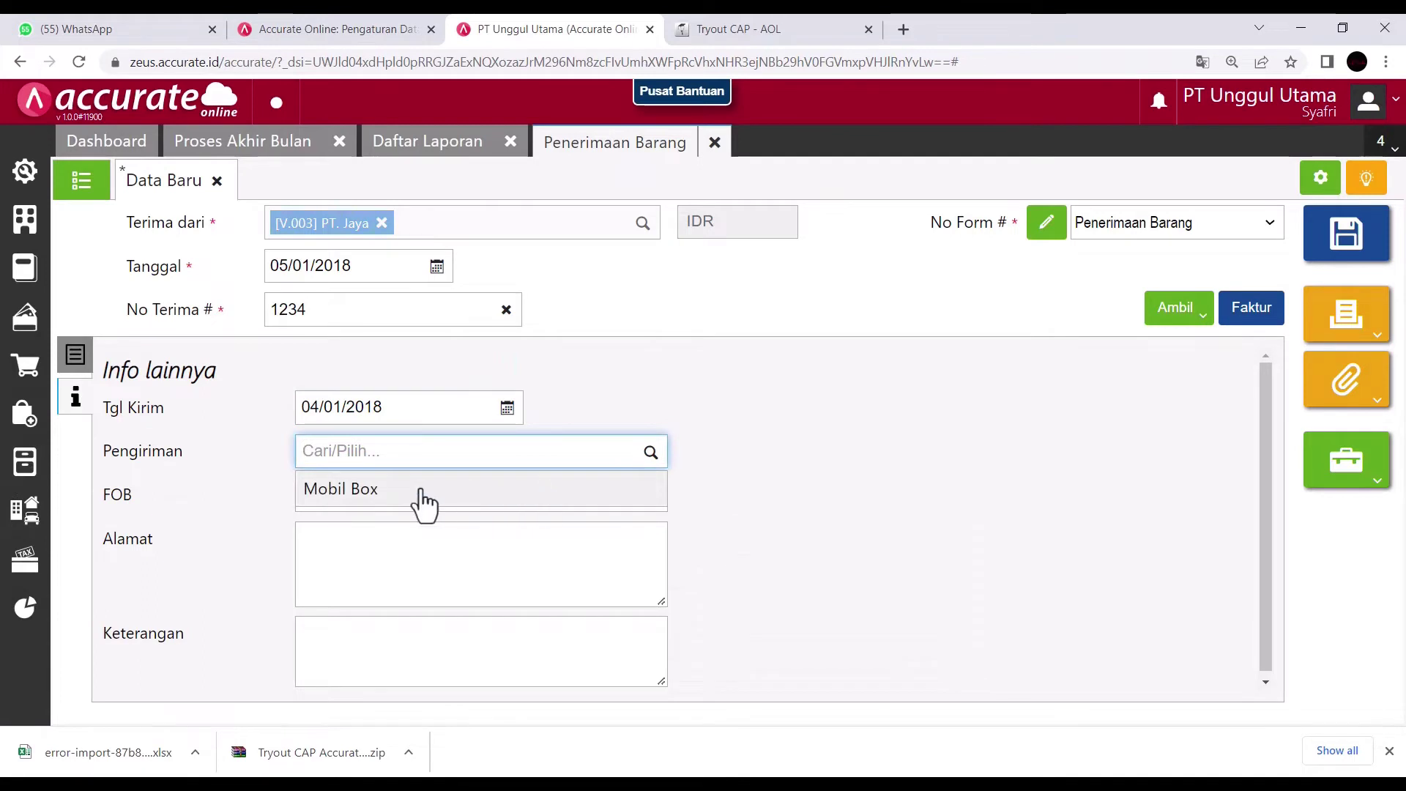
{"action": "left_click", "coordinate": [418, 492]}
{"action": "left_click", "coordinate": [1251, 311]}
{"action": "left_click", "coordinate": [1250, 311]}
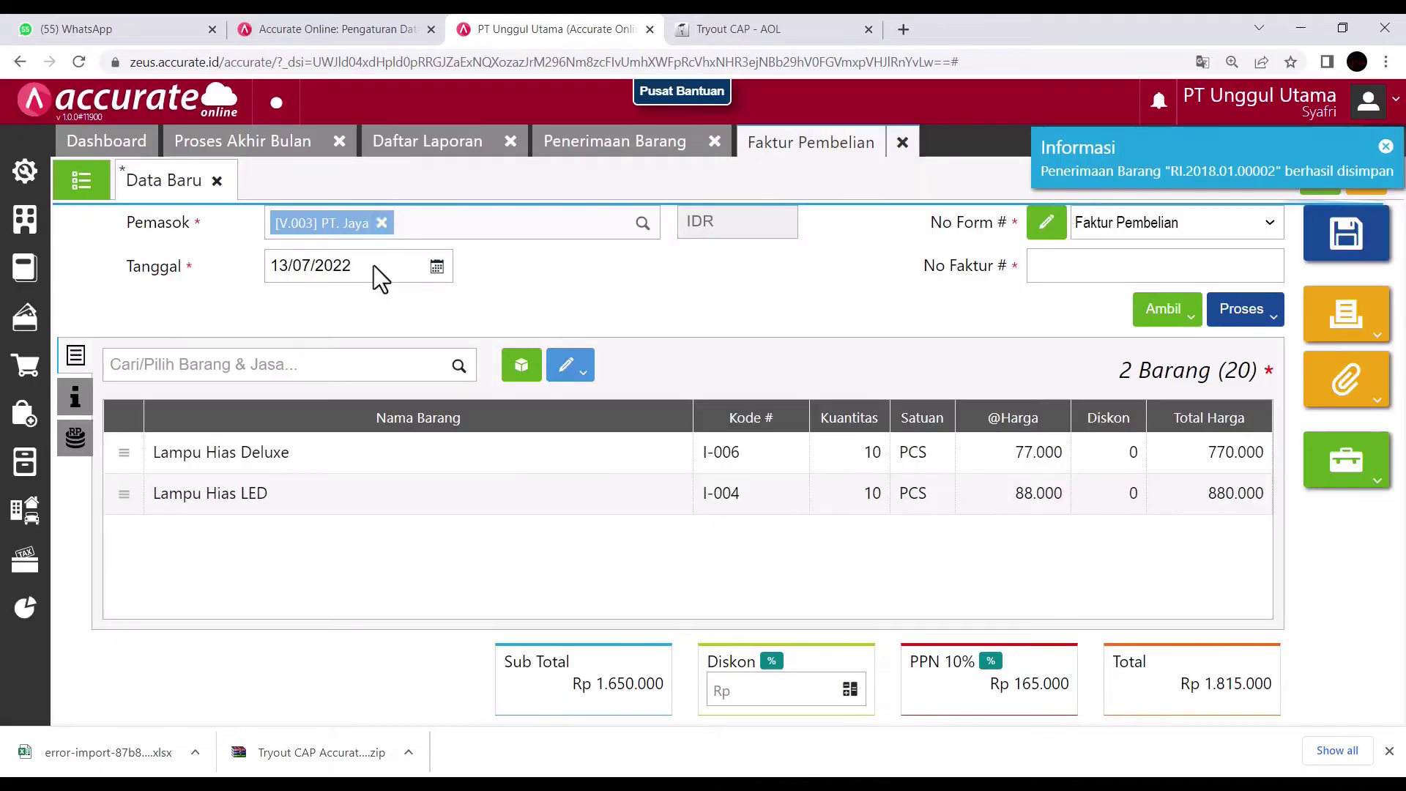
- Date the PT. Jaya purchase invoice 05/01/2018 and enter INV-Jaya/010 as its No Faktur
{"action": "left_click", "coordinate": [374, 265]}
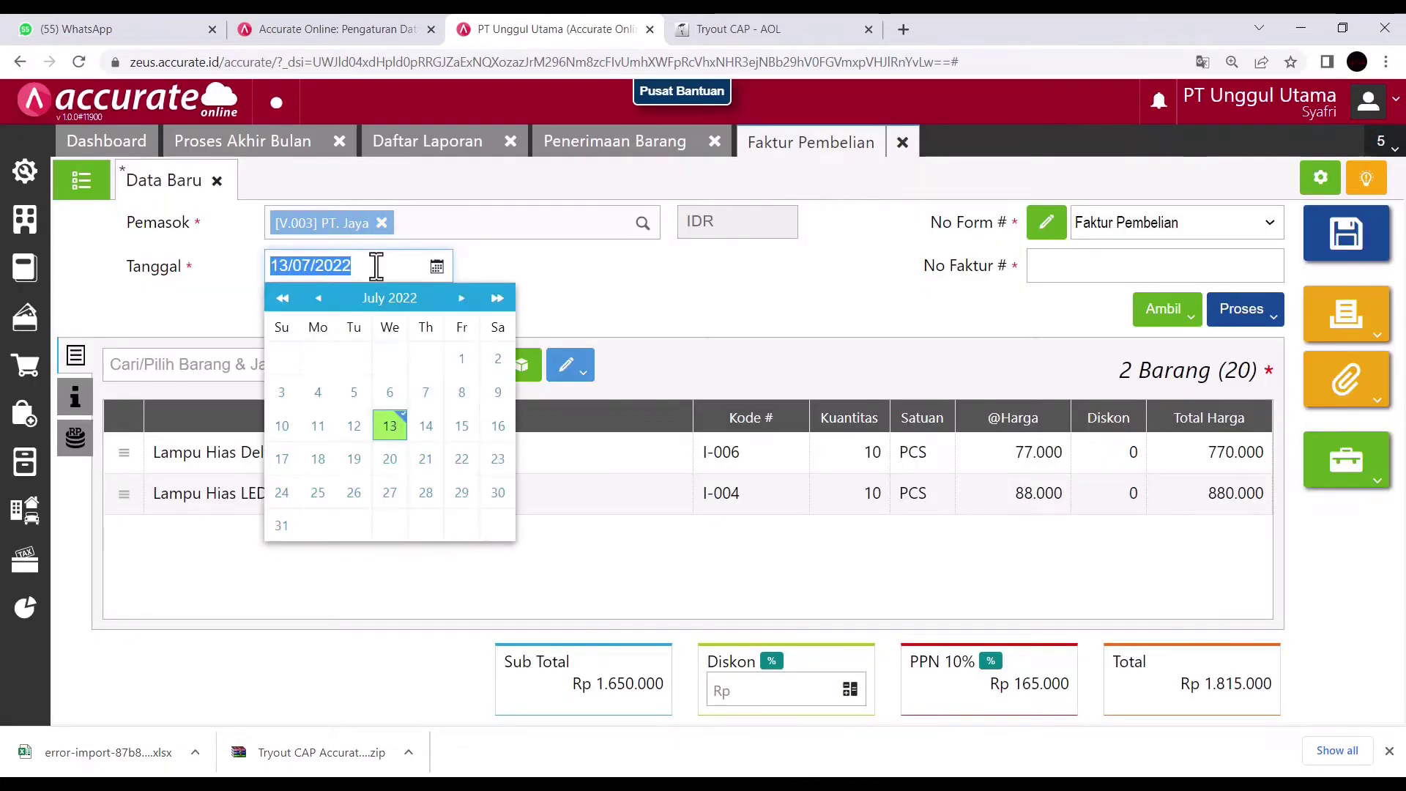
{"action": "type", "text": "05"}
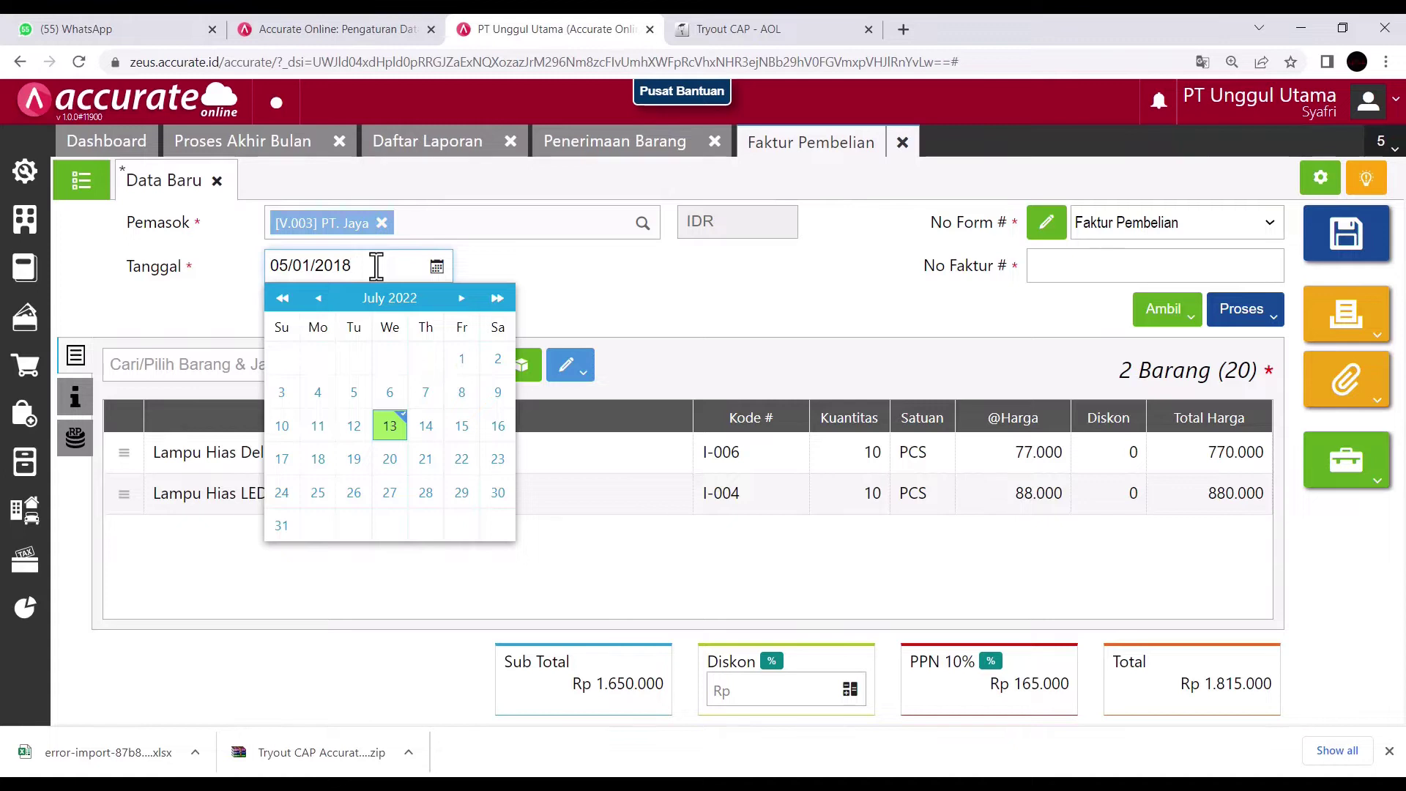
{"action": "left_click", "coordinate": [779, 292]}
{"action": "left_click", "coordinate": [1078, 274]}
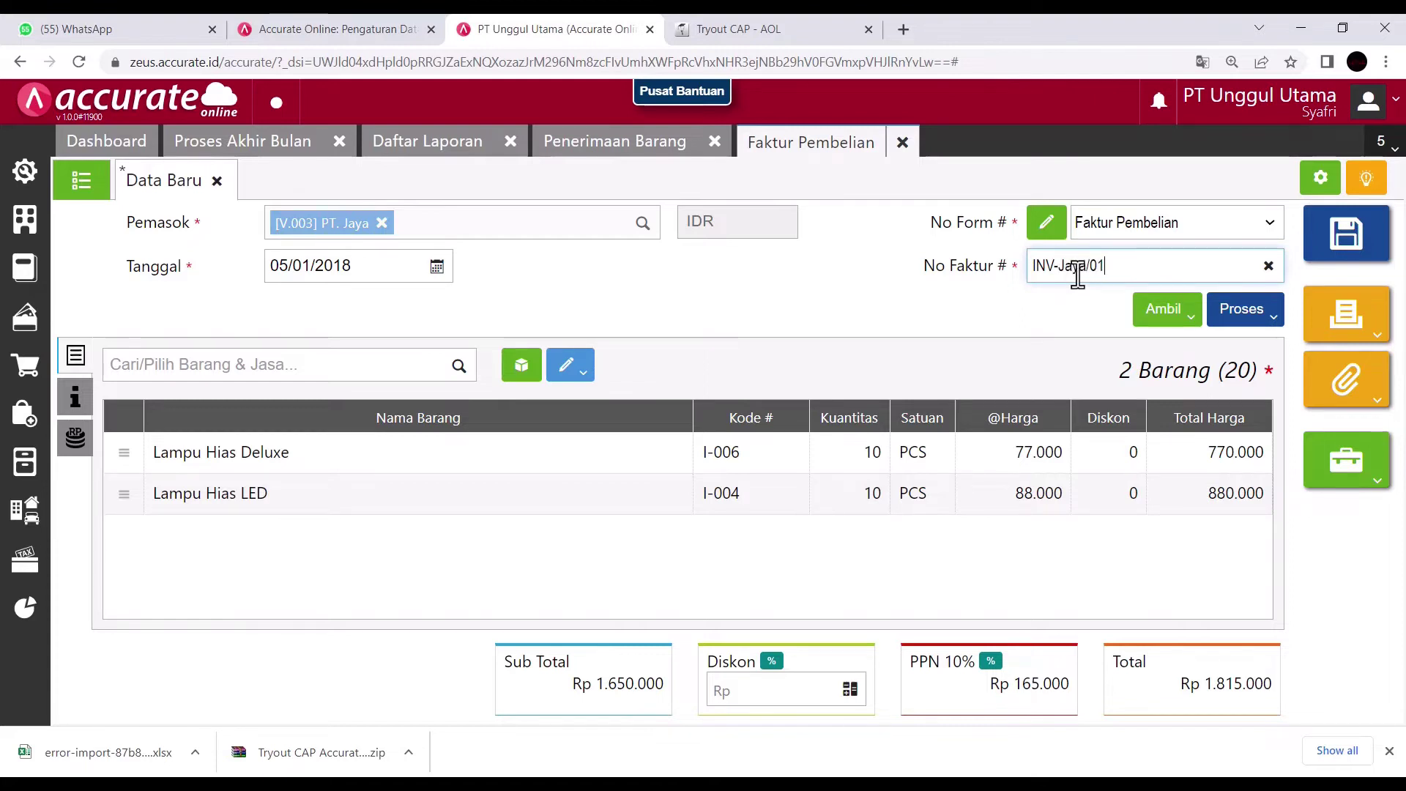
{"action": "left_click", "coordinate": [935, 537]}
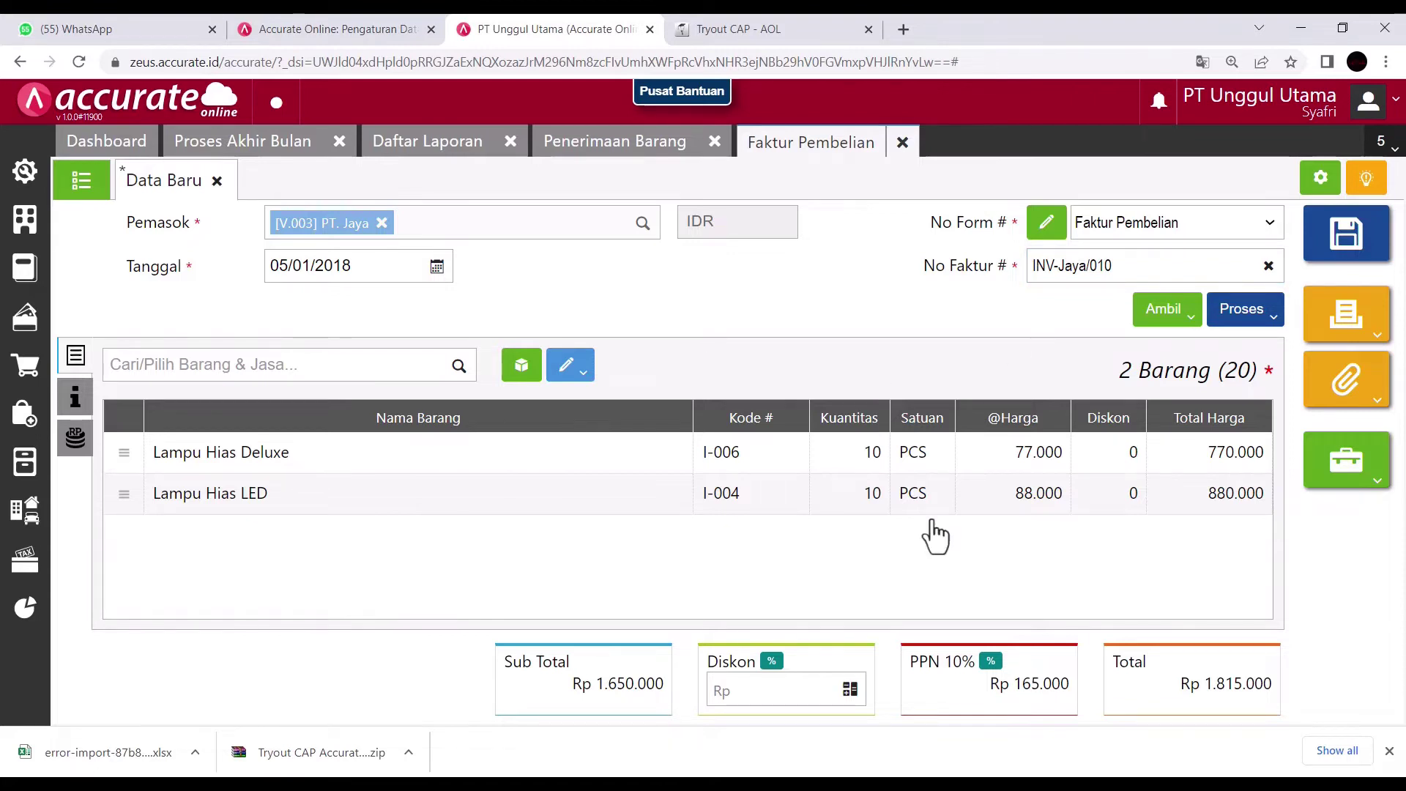
- Save the PT. Jaya purchase invoice and look up the next transaction on the tryout page
{"action": "left_click", "coordinate": [1346, 246]}
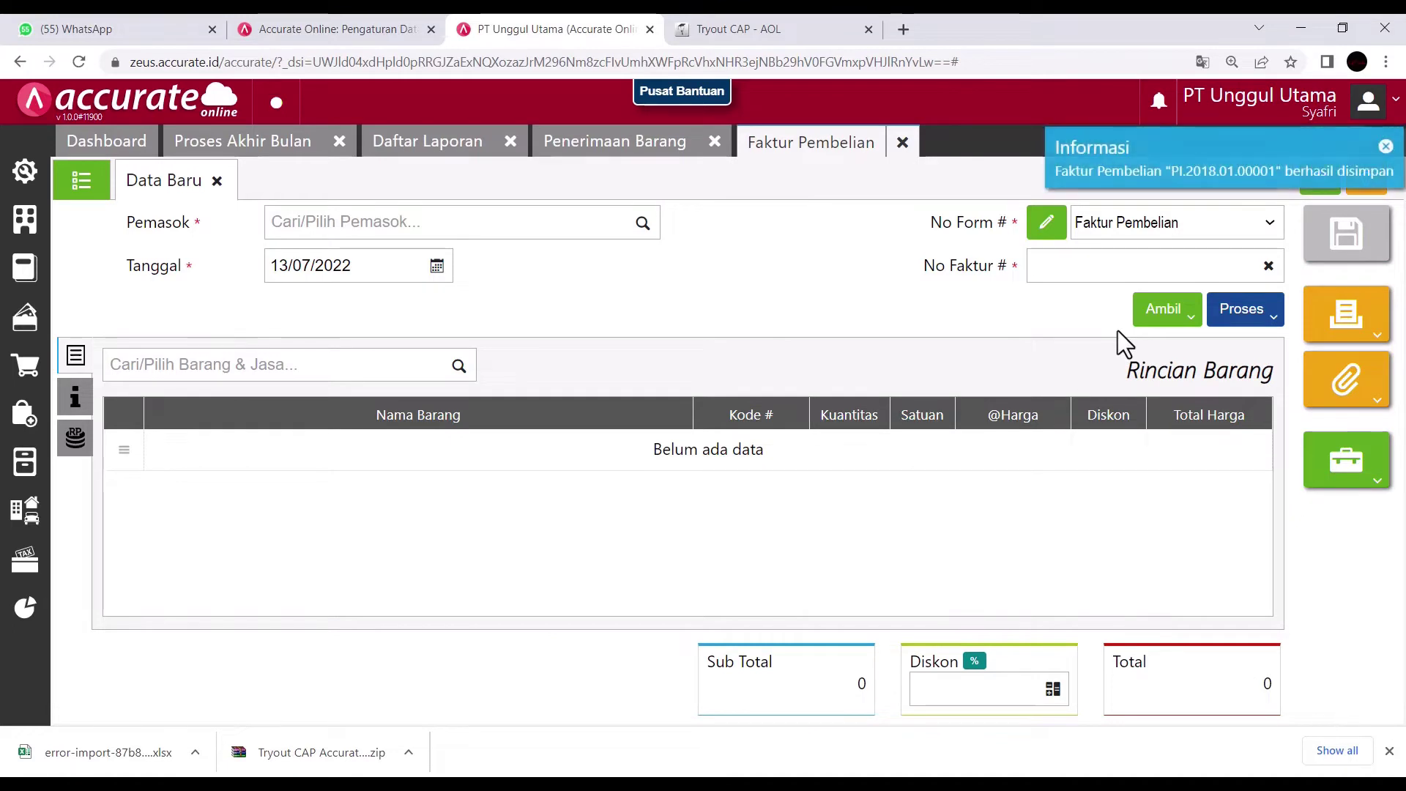
{"action": "left_click", "coordinate": [751, 25]}
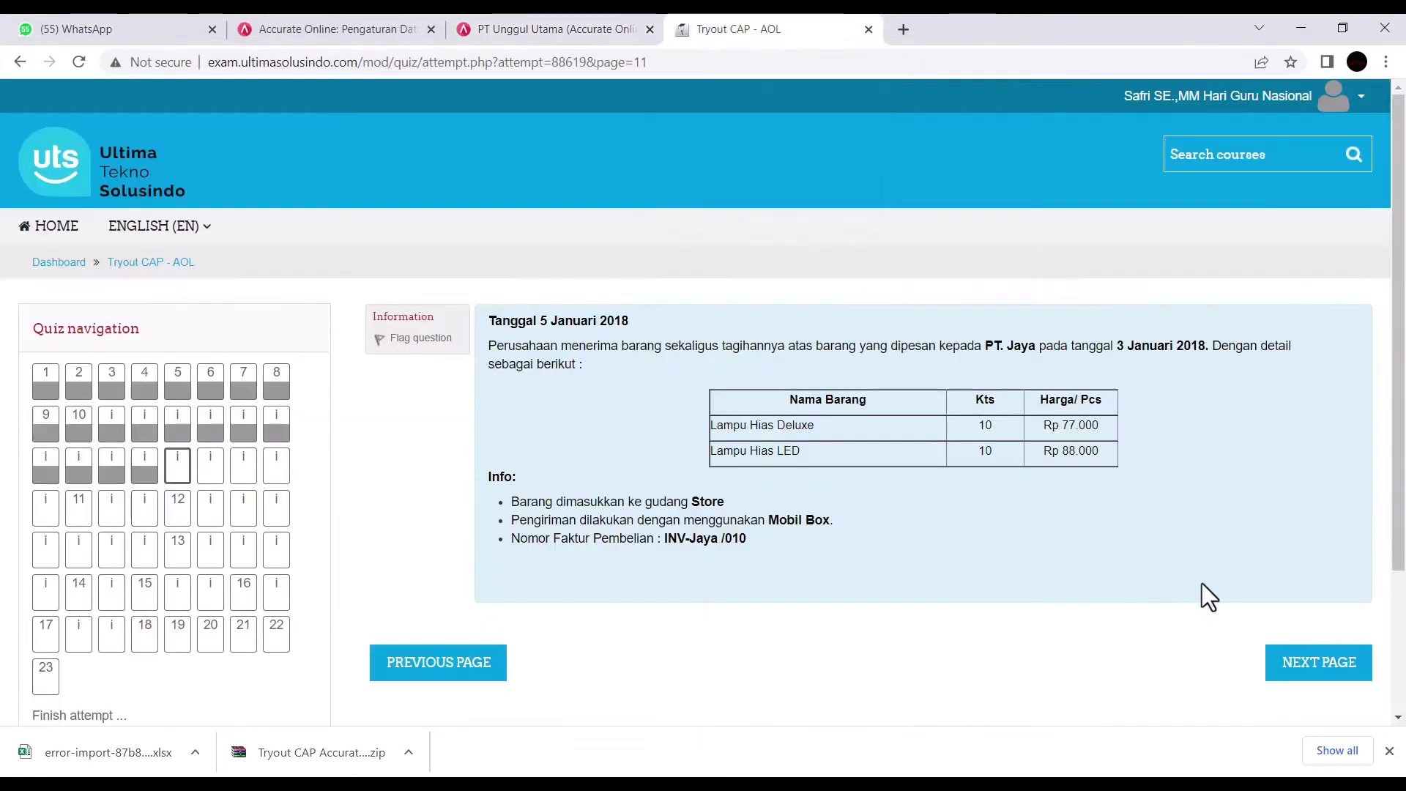
{"action": "left_click", "coordinate": [1323, 671]}
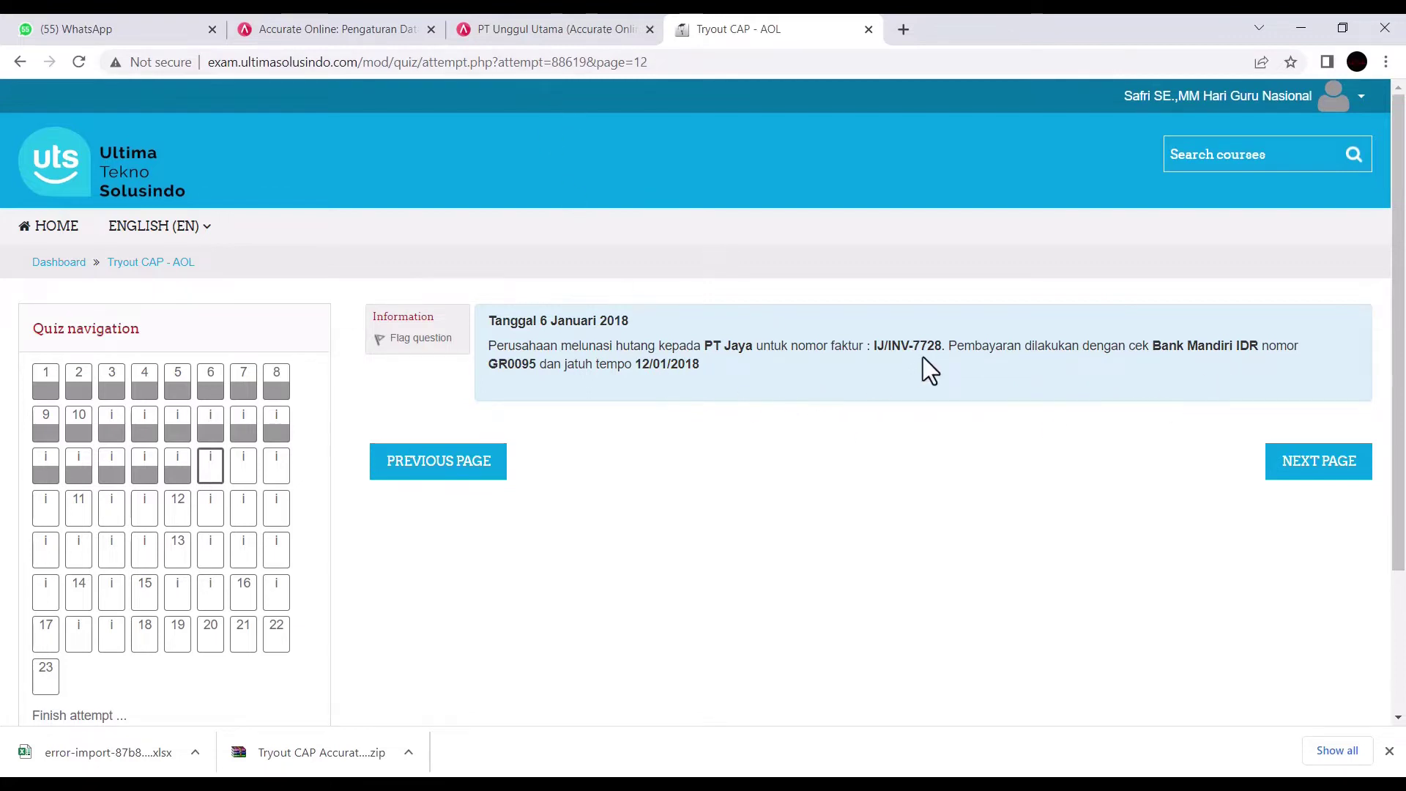
{"action": "left_click", "coordinate": [565, 29]}
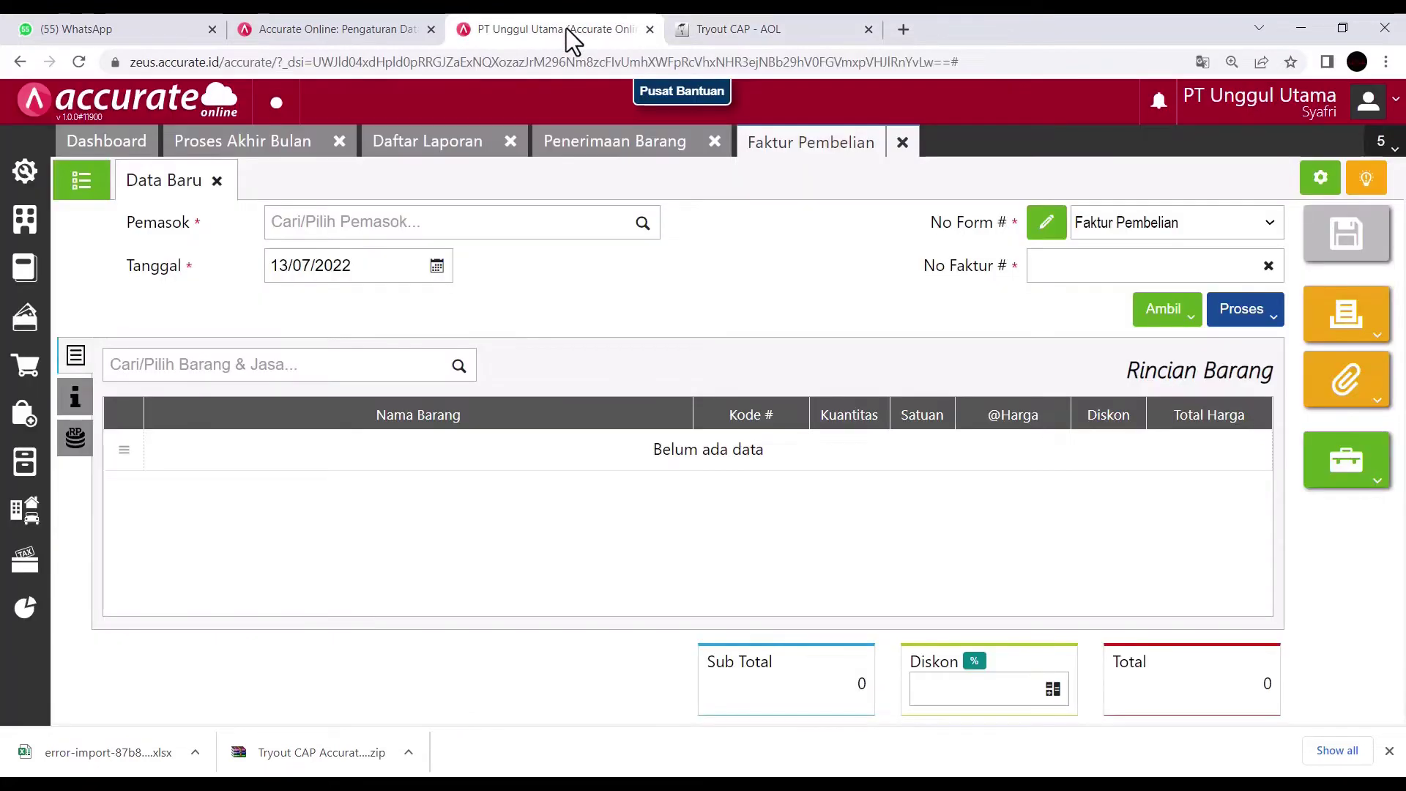
- Start a new Pembayaran Pembelian to PT. Jaya with Bank Mandiri IDR as the paying bank
{"action": "left_click", "coordinate": [21, 416]}
{"action": "left_click", "coordinate": [101, 542]}
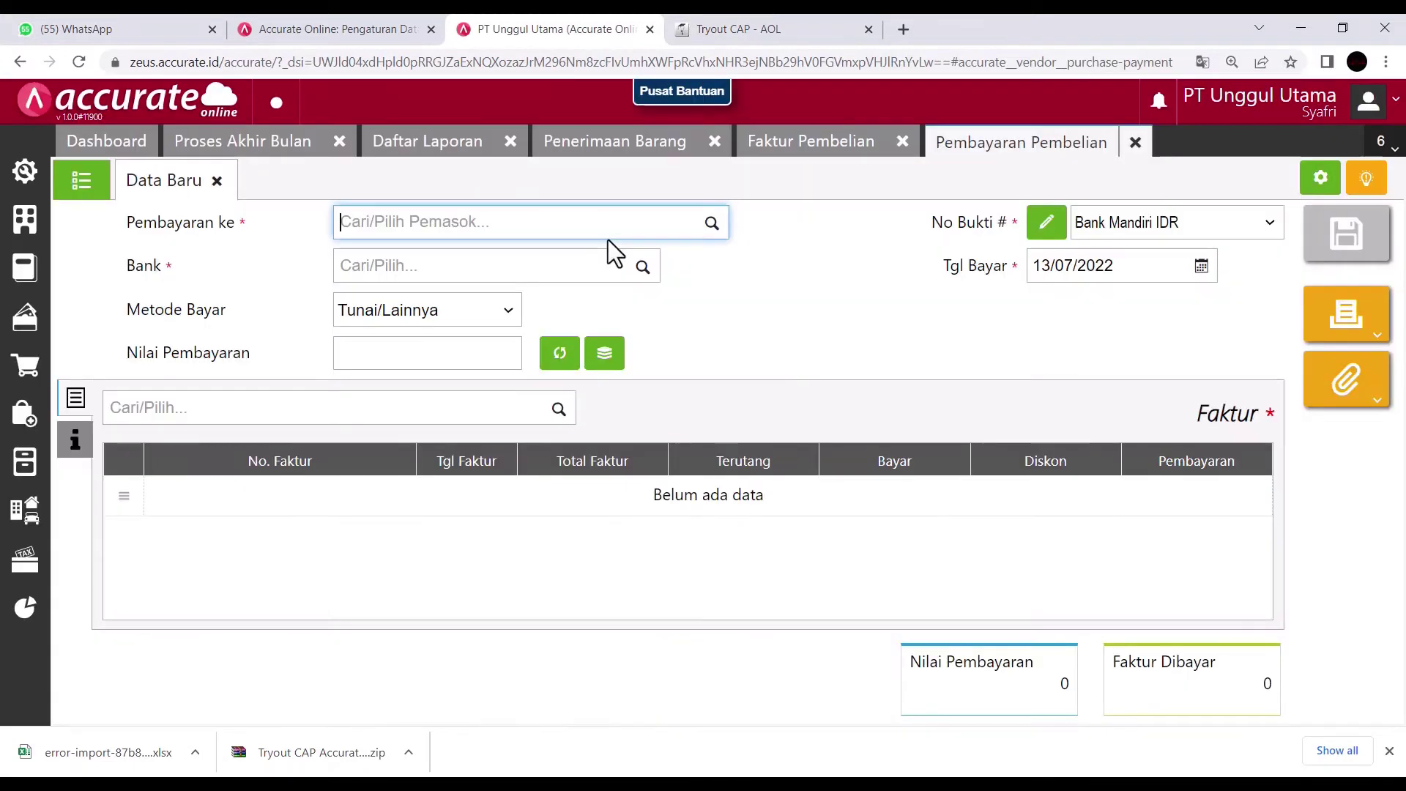
{"action": "left_click", "coordinate": [707, 233]}
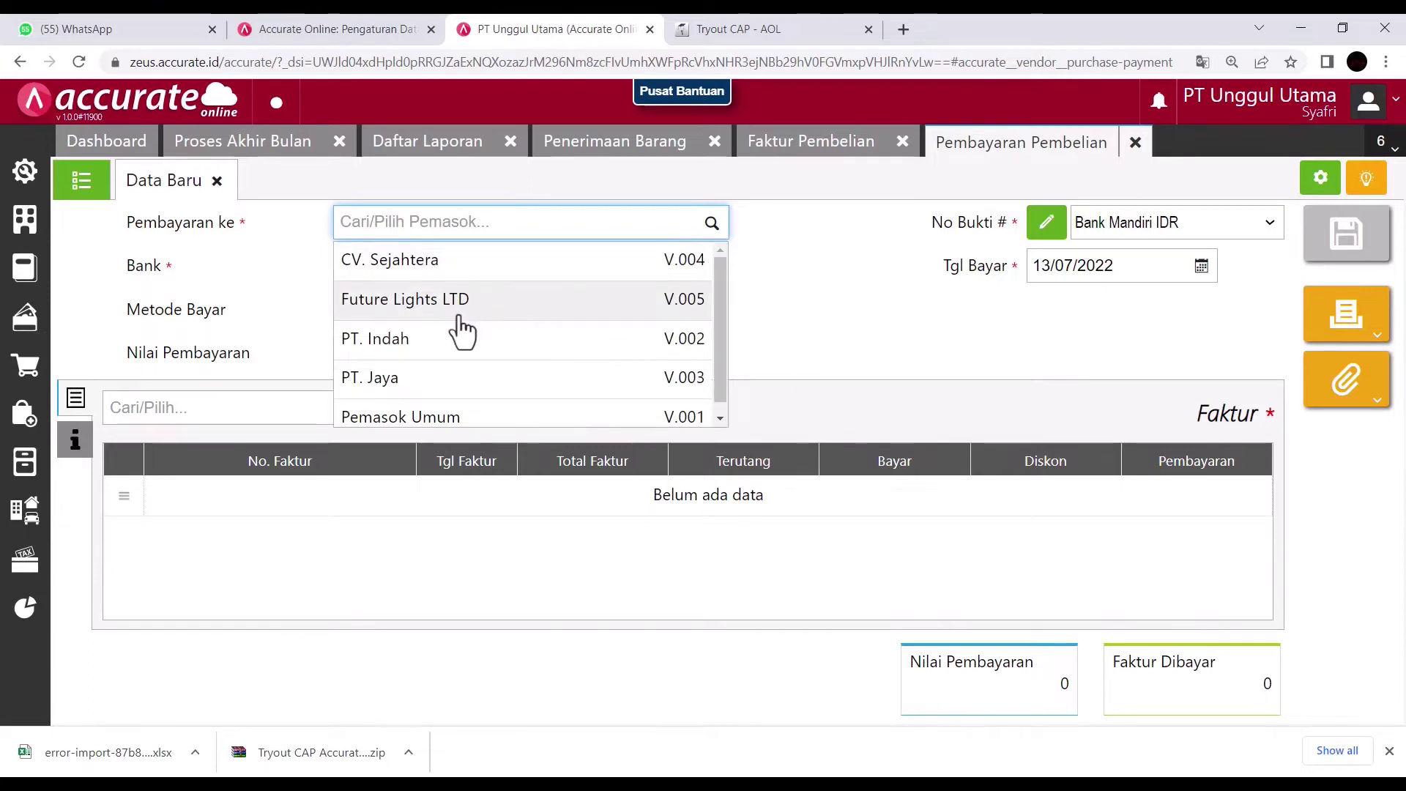
{"action": "left_click", "coordinate": [424, 381]}
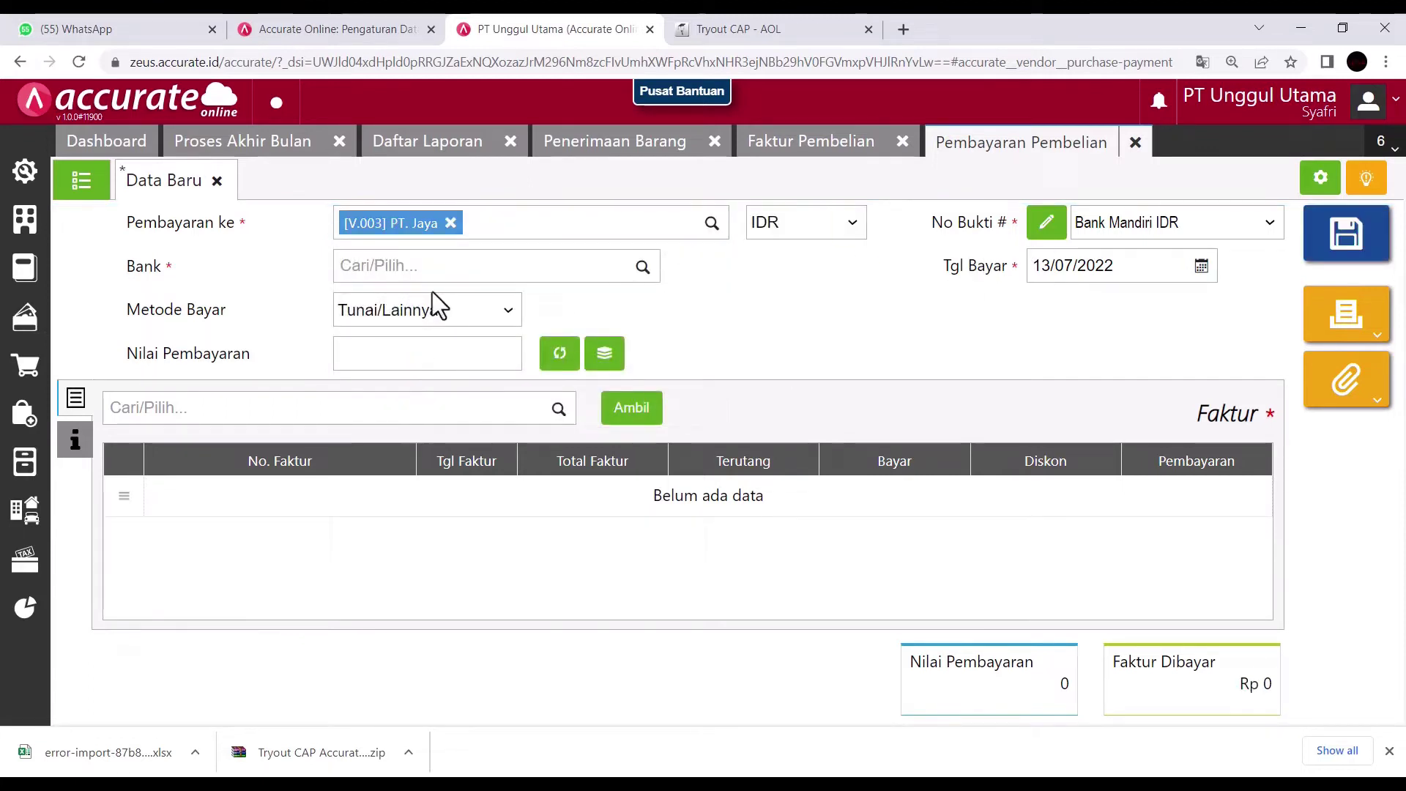
{"action": "left_click", "coordinate": [643, 267]}
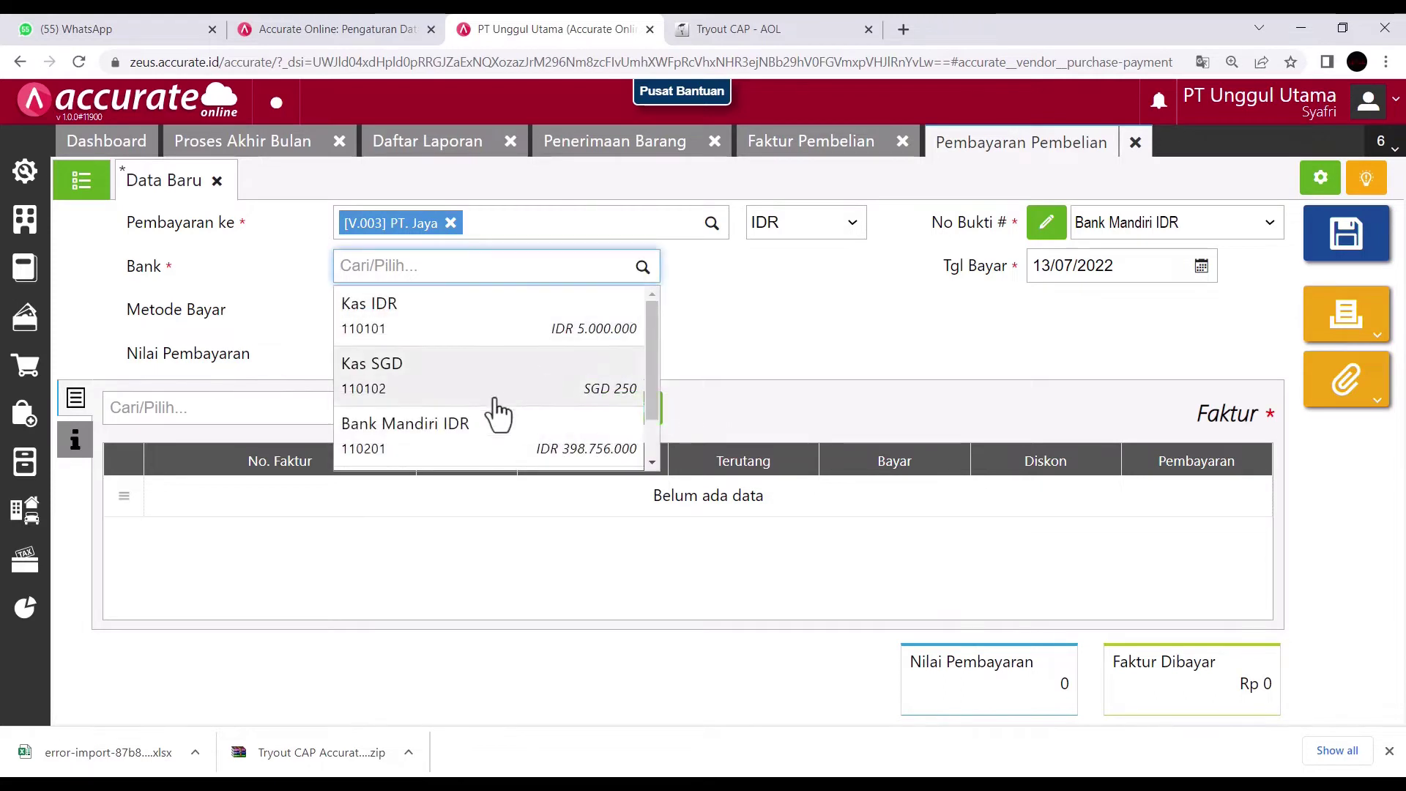
{"action": "left_click", "coordinate": [464, 438]}
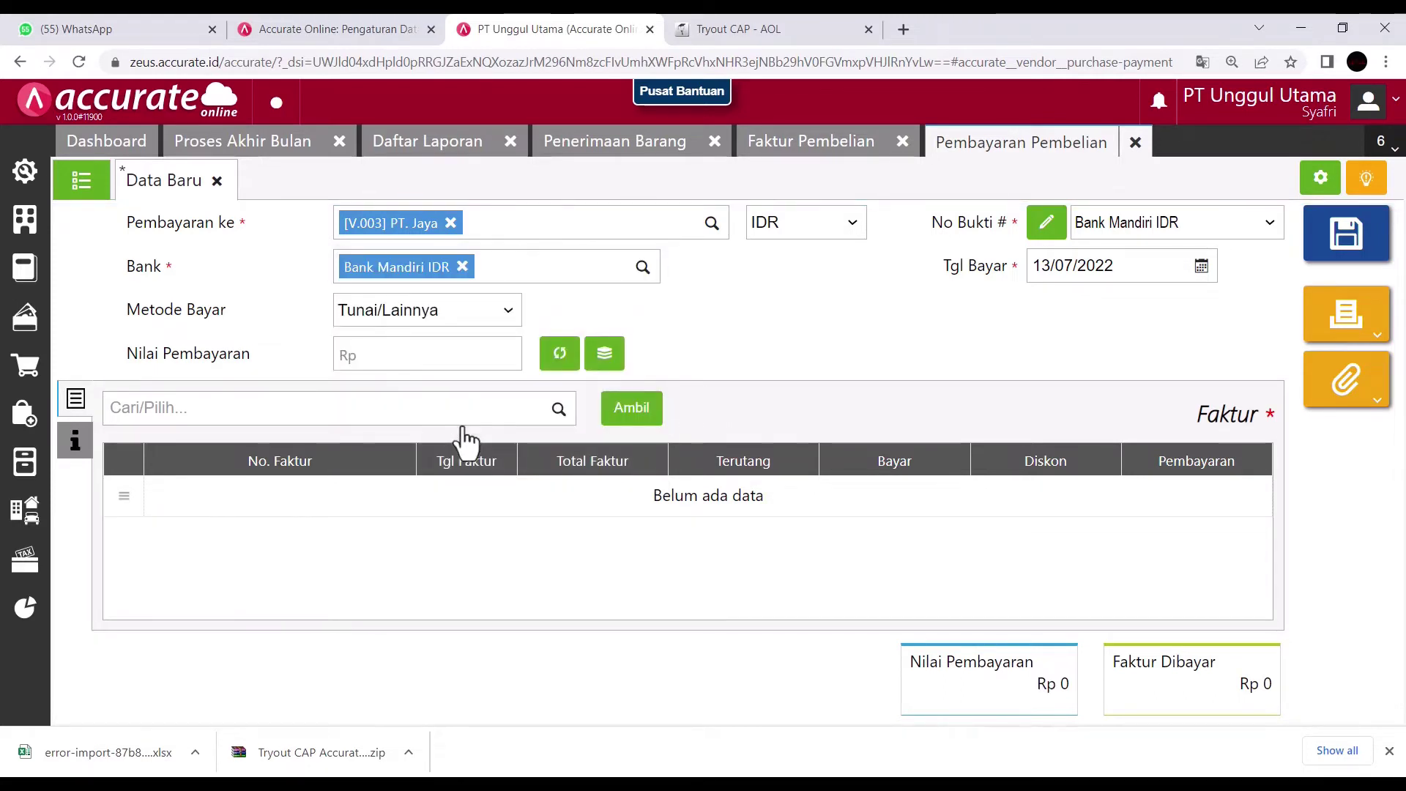
- Date the payment 06/01/2018 and set its Metode Bayar to Cek/Giro, number GR0095, with Tanggal Cek 12/01/2018
{"action": "left_click", "coordinate": [1116, 276]}
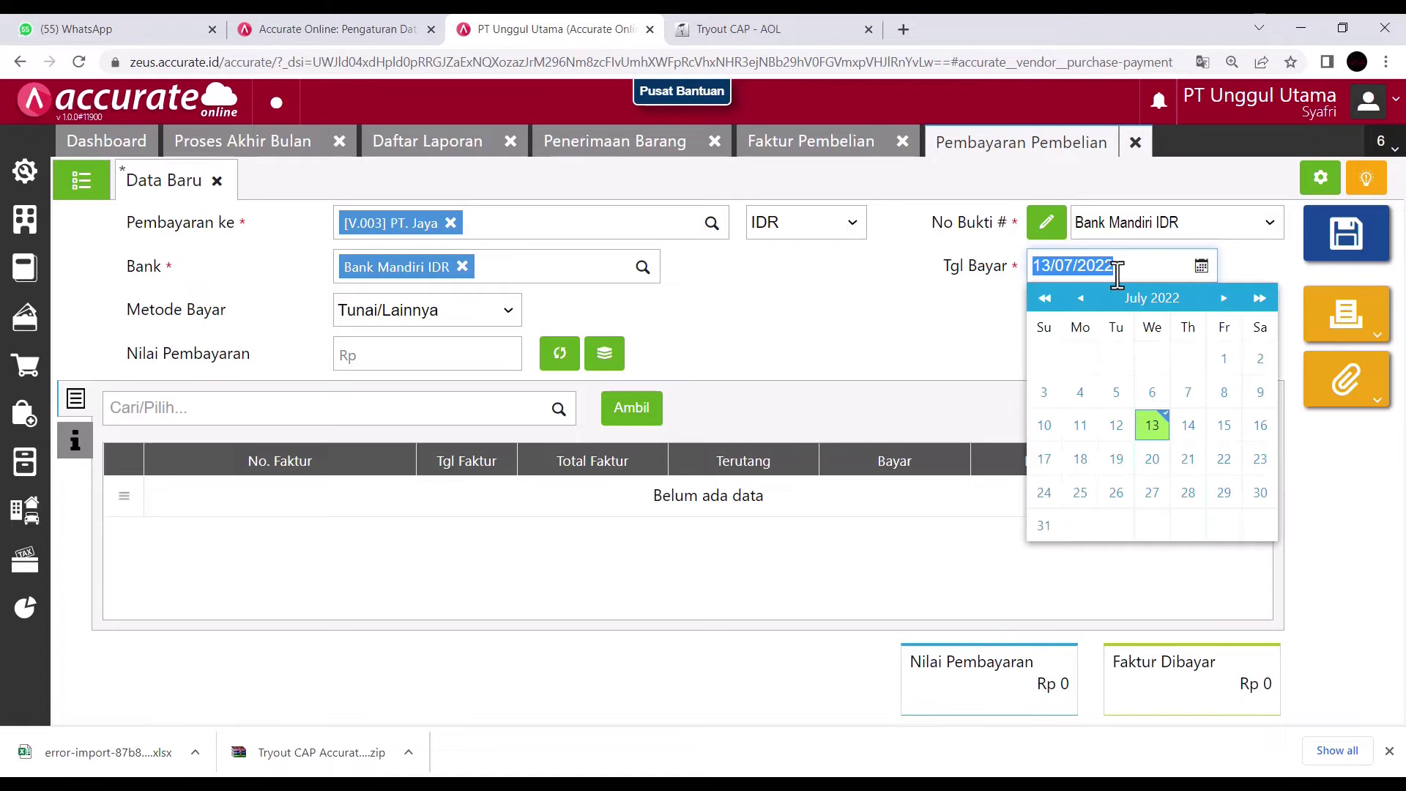
{"action": "type", "text": "06"}
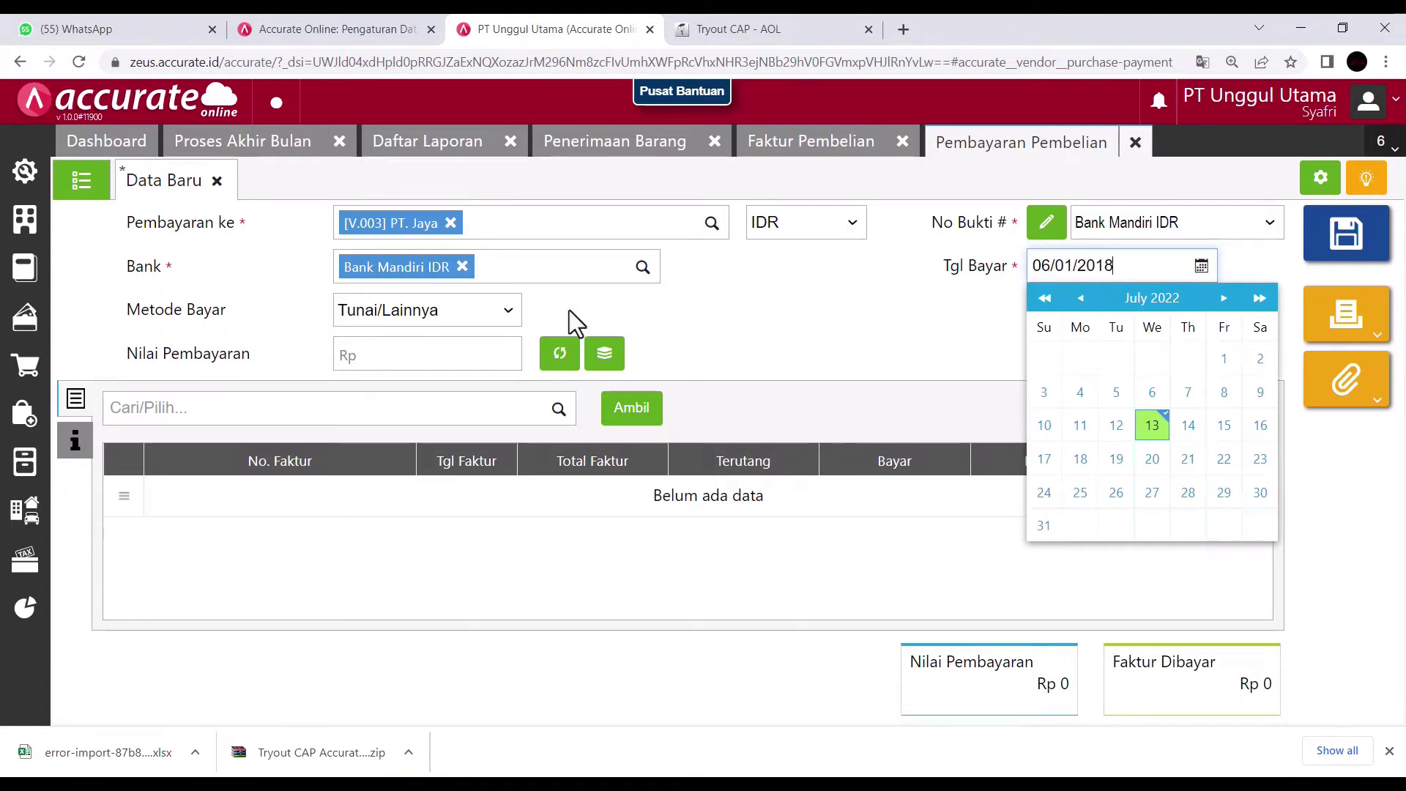
{"action": "left_click", "coordinate": [513, 312]}
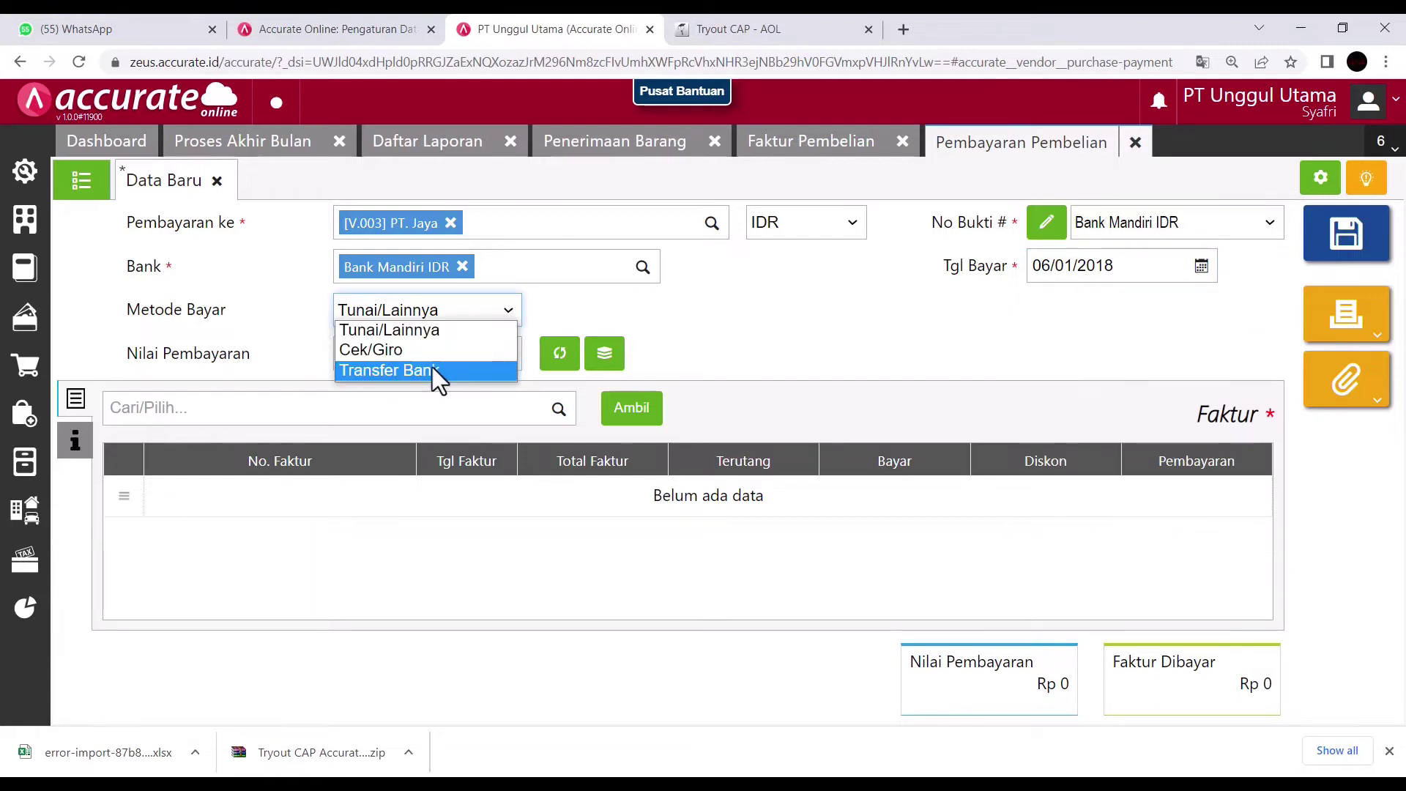
{"action": "left_click", "coordinate": [404, 350]}
{"action": "left_click", "coordinate": [623, 312]}
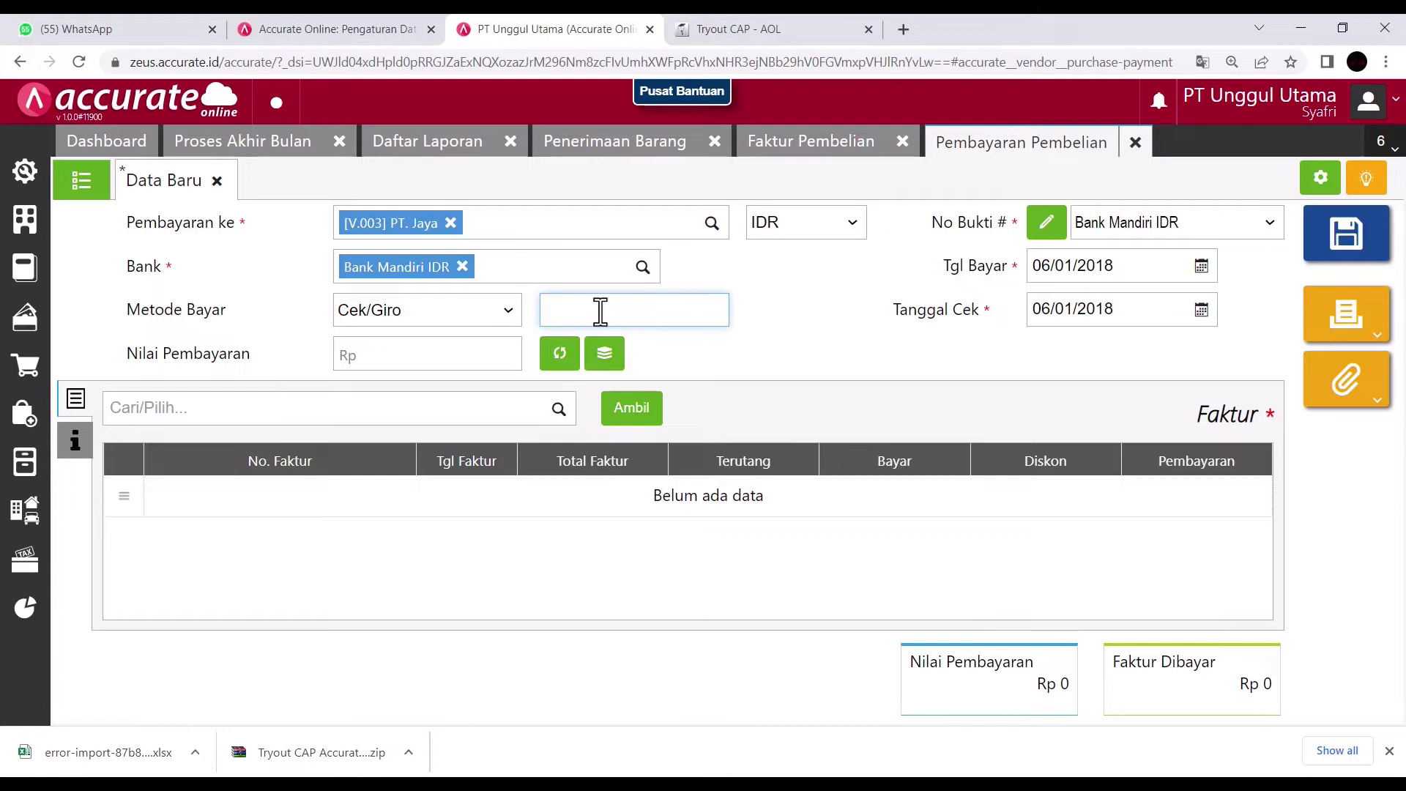
{"action": "left_click_drag", "start_coordinate": [1120, 312], "coordinate": [973, 307]}
{"action": "type", "text": "12"}
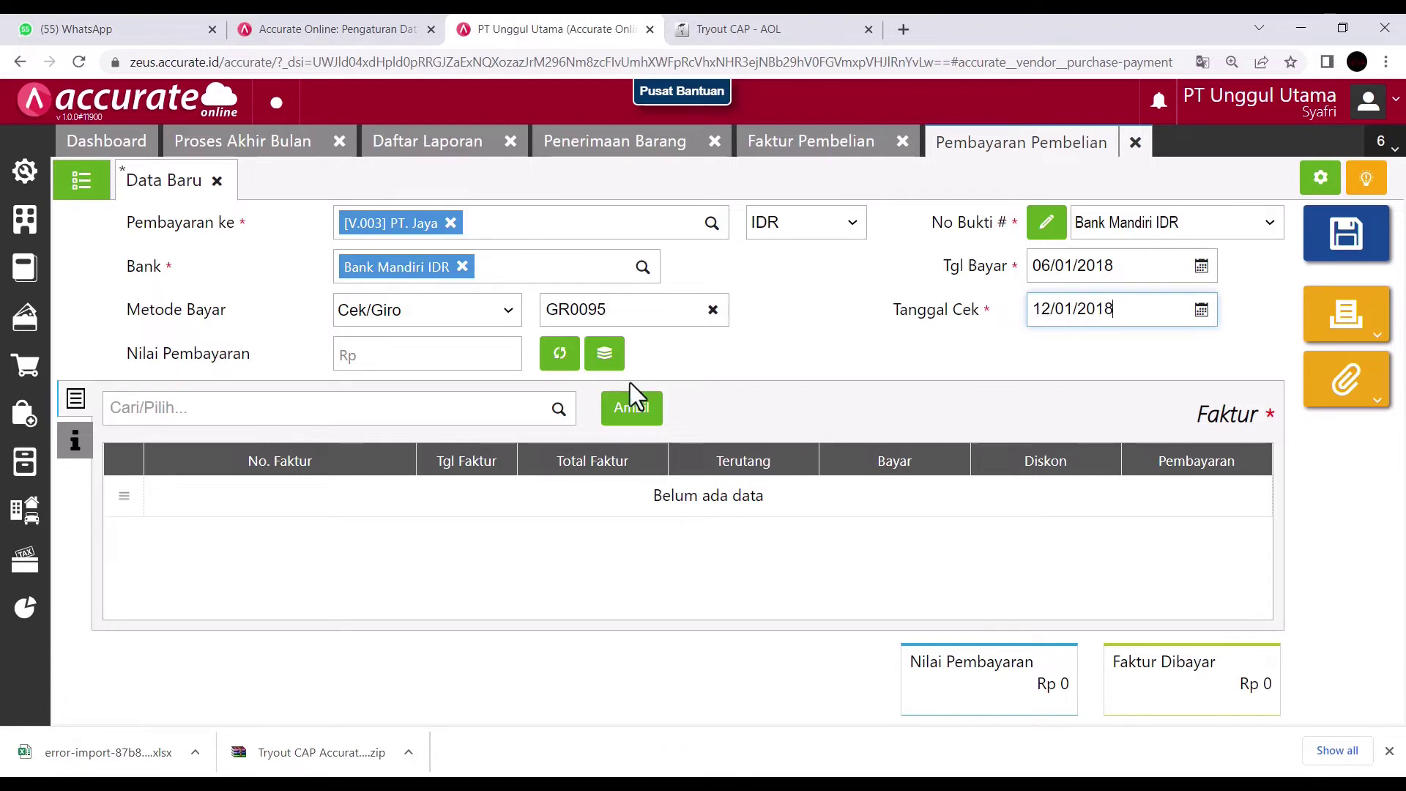
- Bring only invoice IJ/INV-7728 into the payment, set Nilai Pembayaran to 7.650.000, and save the payment
{"action": "left_click", "coordinate": [628, 411]}
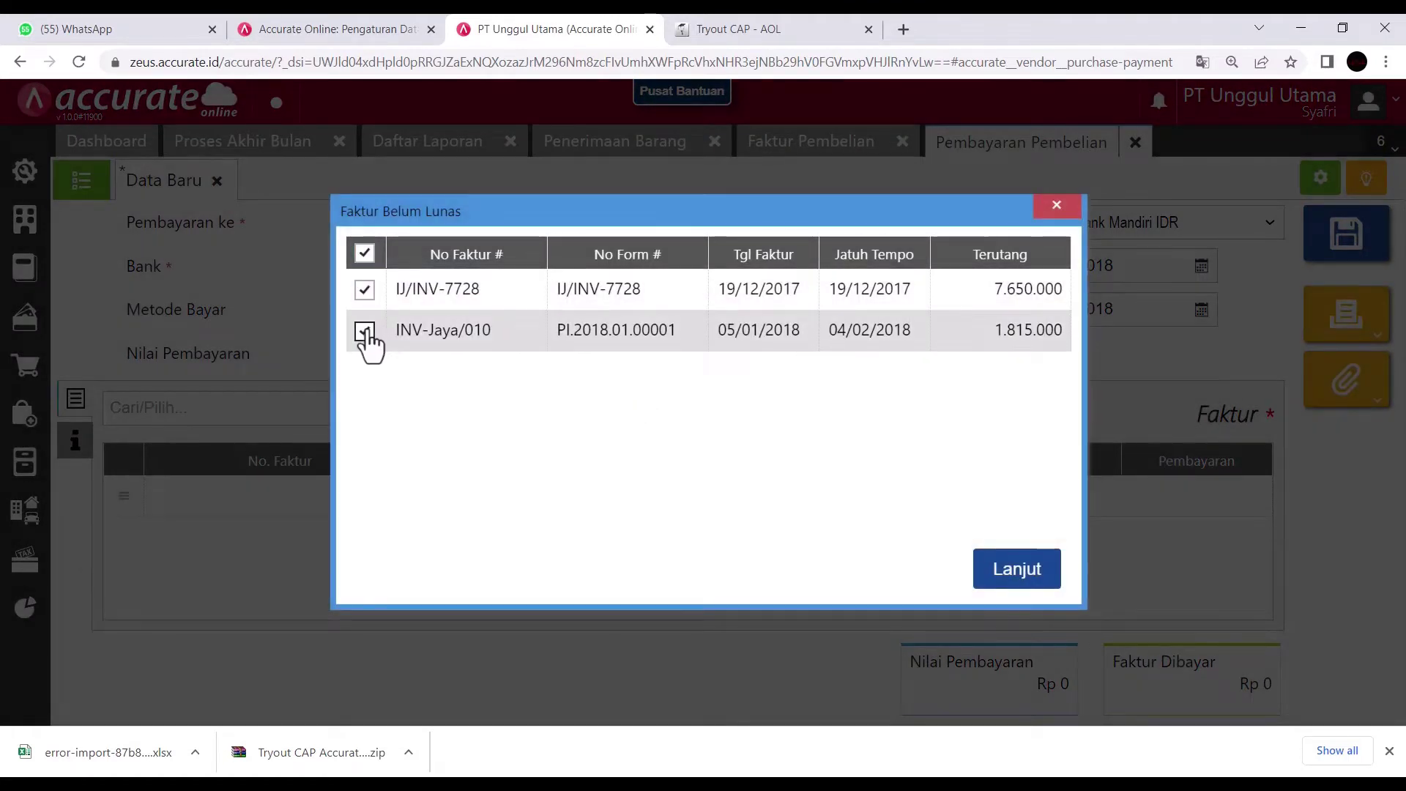
{"action": "left_click", "coordinate": [1016, 571]}
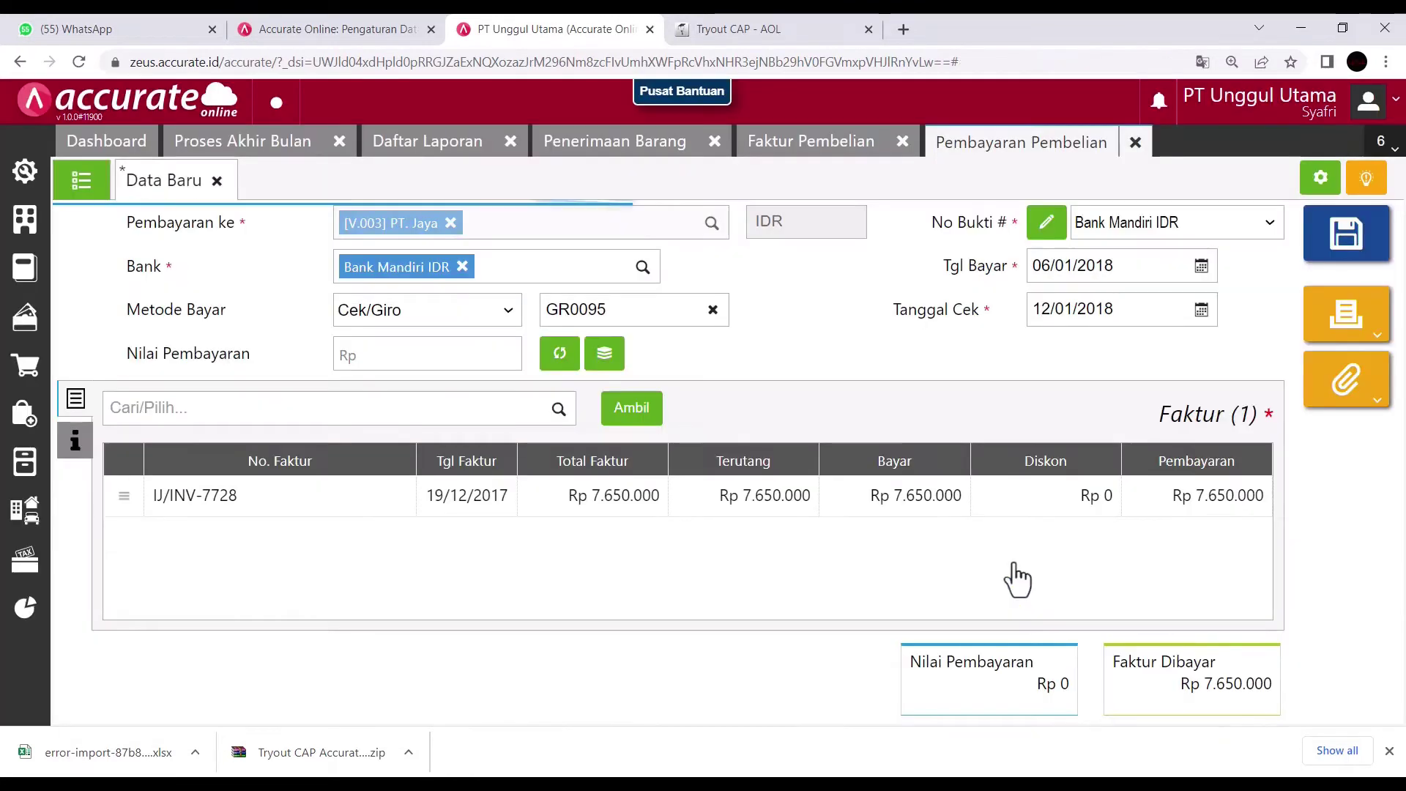
{"action": "left_click", "coordinate": [559, 354]}
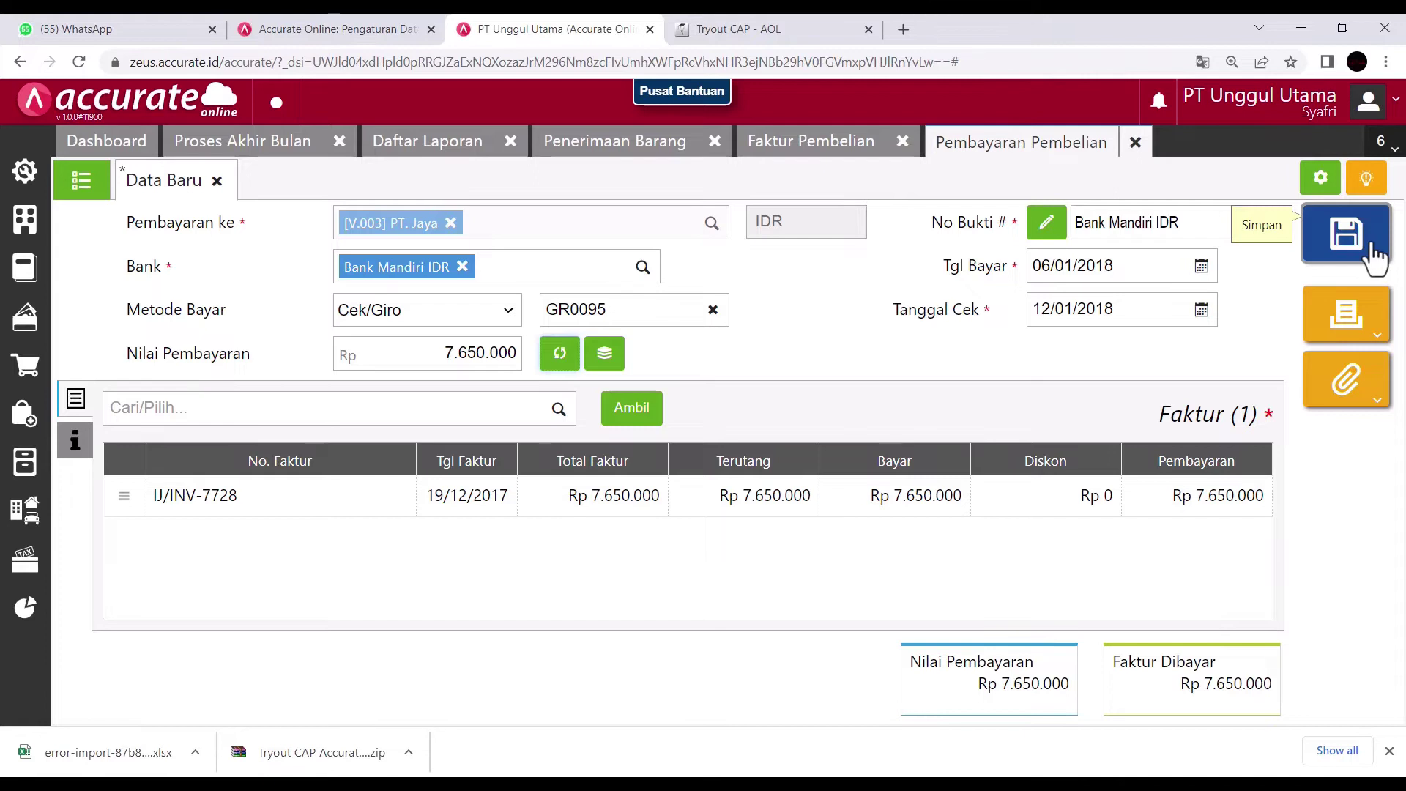
{"action": "left_click", "coordinate": [1345, 234]}
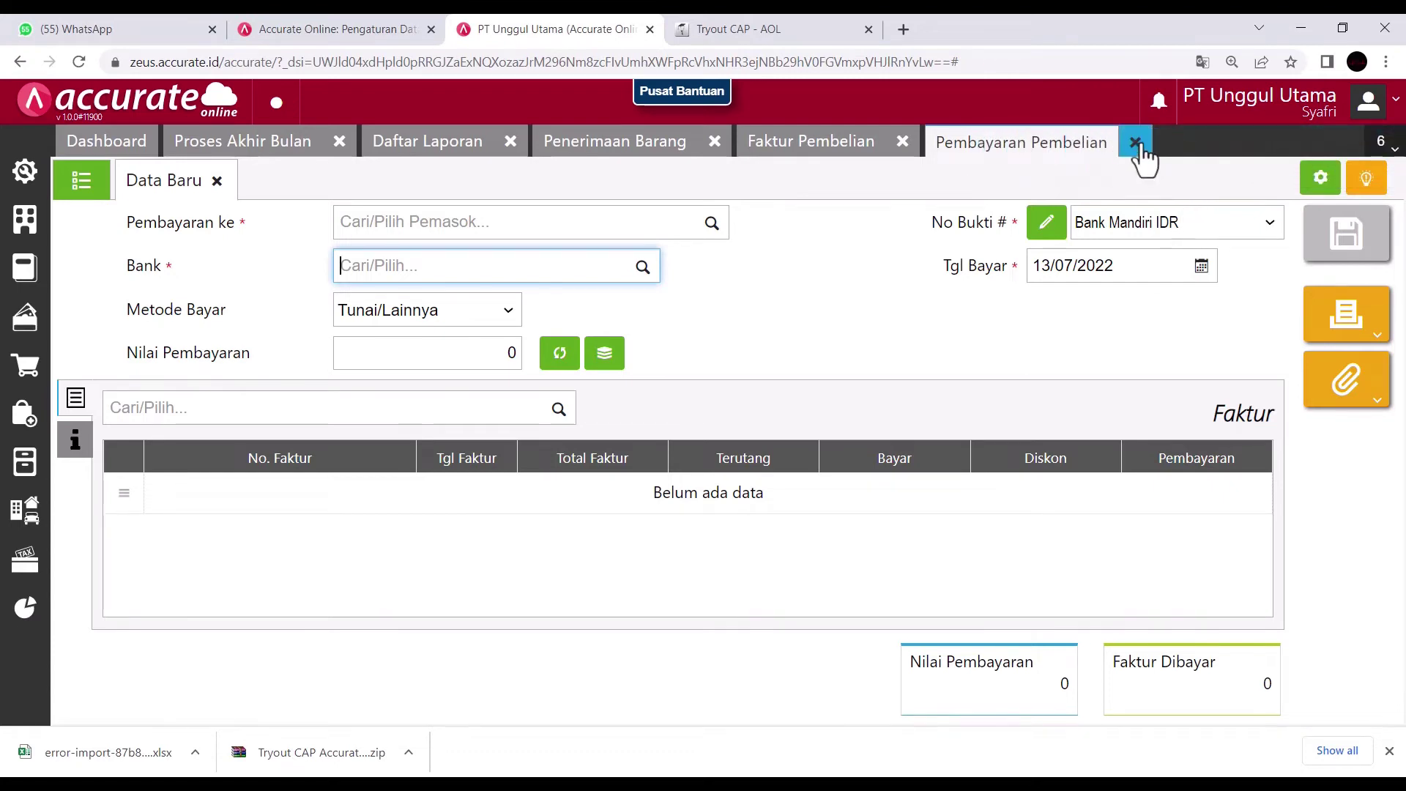
- Close the Pembayaran Pembelian, Faktur Pembelian and Penerimaan Barang pages, and open a new Faktur Pembelian form
{"action": "left_click", "coordinate": [1135, 142]}
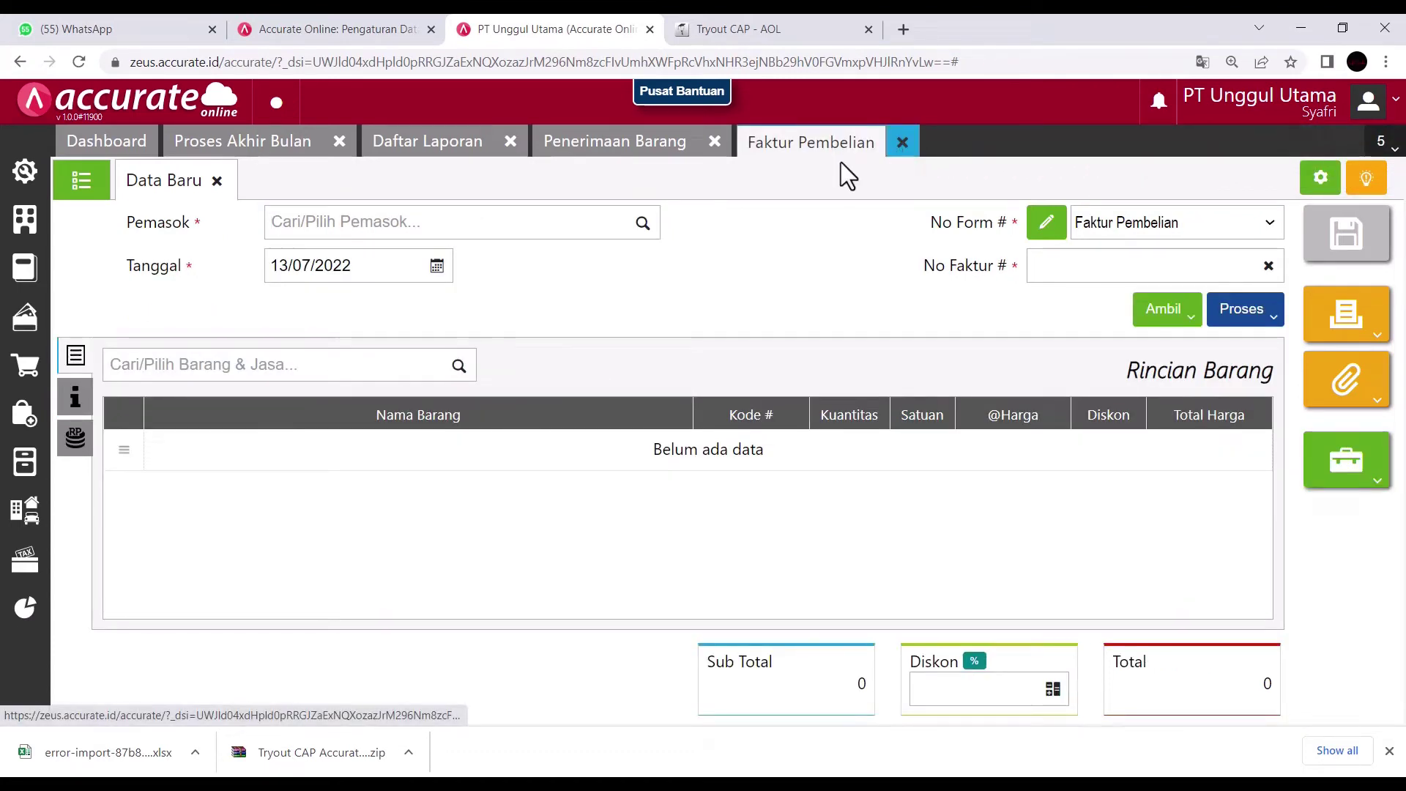
{"action": "left_click", "coordinate": [902, 142]}
{"action": "left_click", "coordinate": [713, 142]}
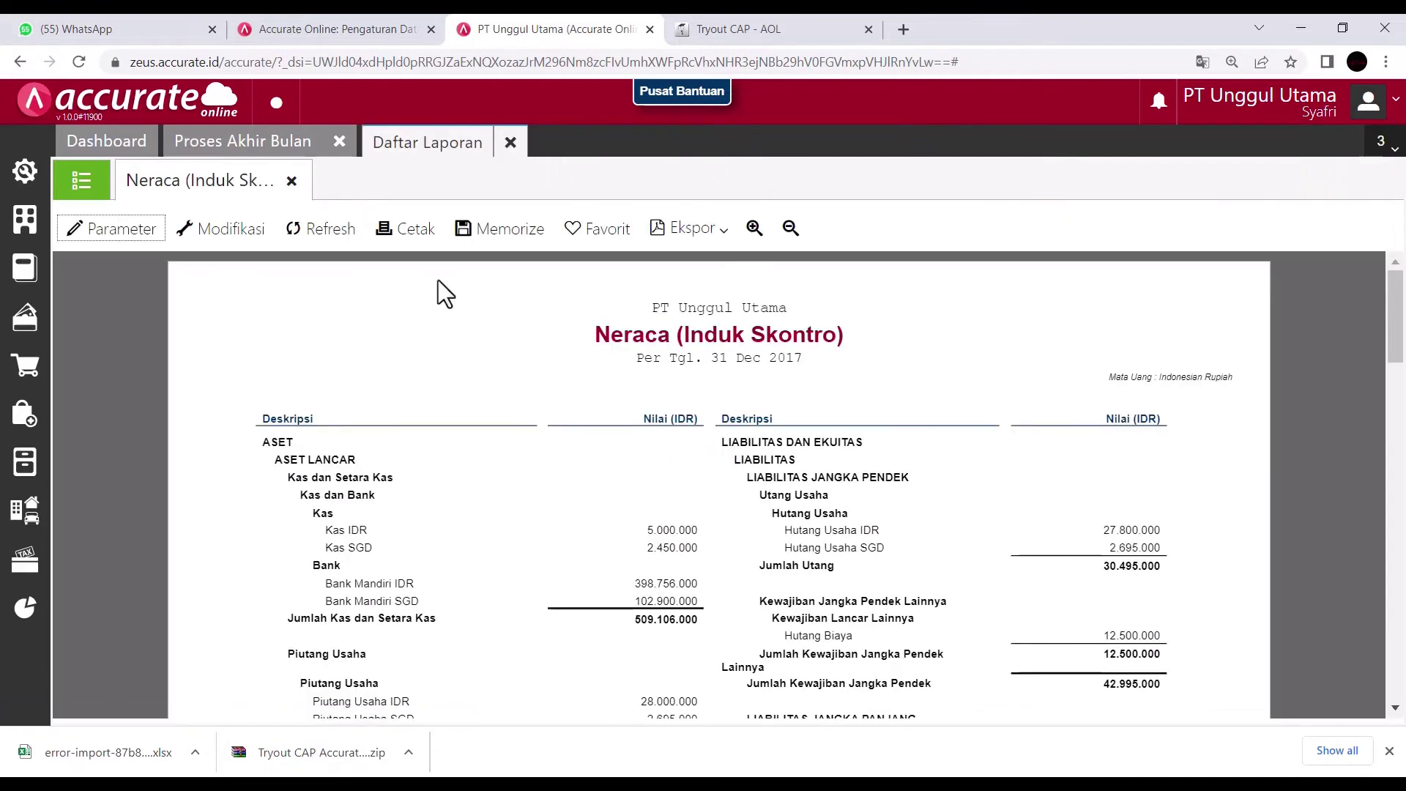
{"action": "left_click", "coordinate": [22, 416]}
{"action": "left_click", "coordinate": [490, 434]}
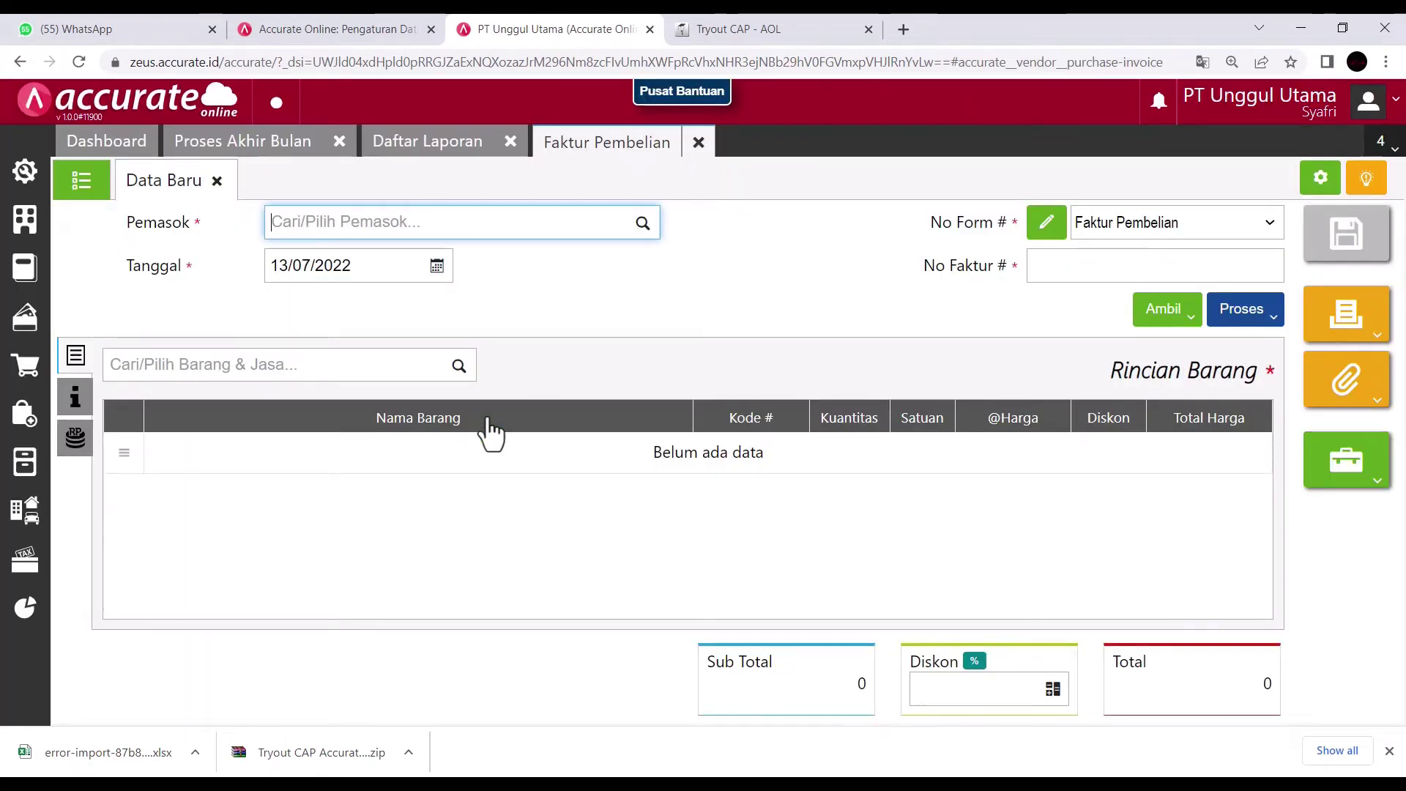
- Look up the next transaction on the tryout page and choose CV. Sejahtera as the new purchase invoice's Pemasok
{"action": "left_click", "coordinate": [710, 33]}
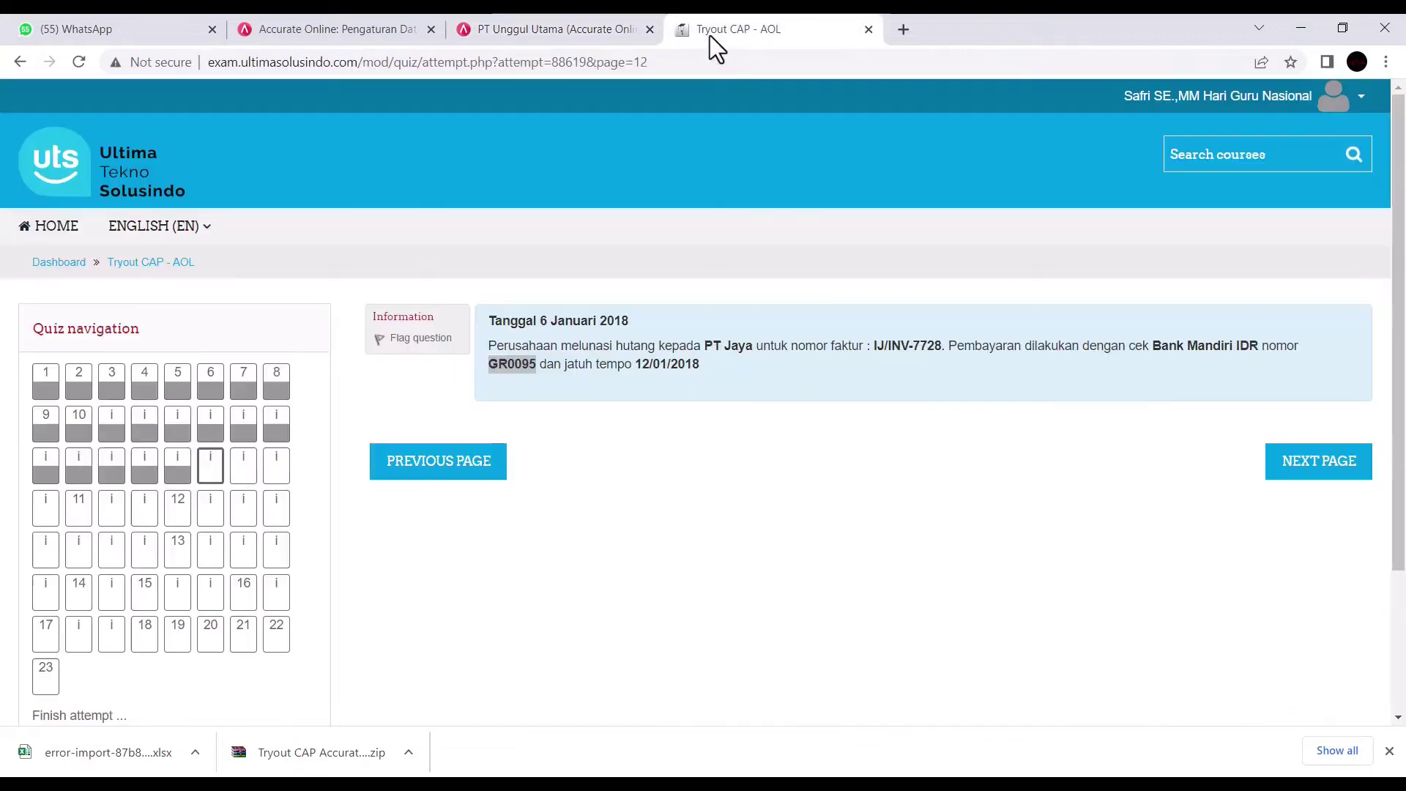
{"action": "left_click", "coordinate": [1309, 470]}
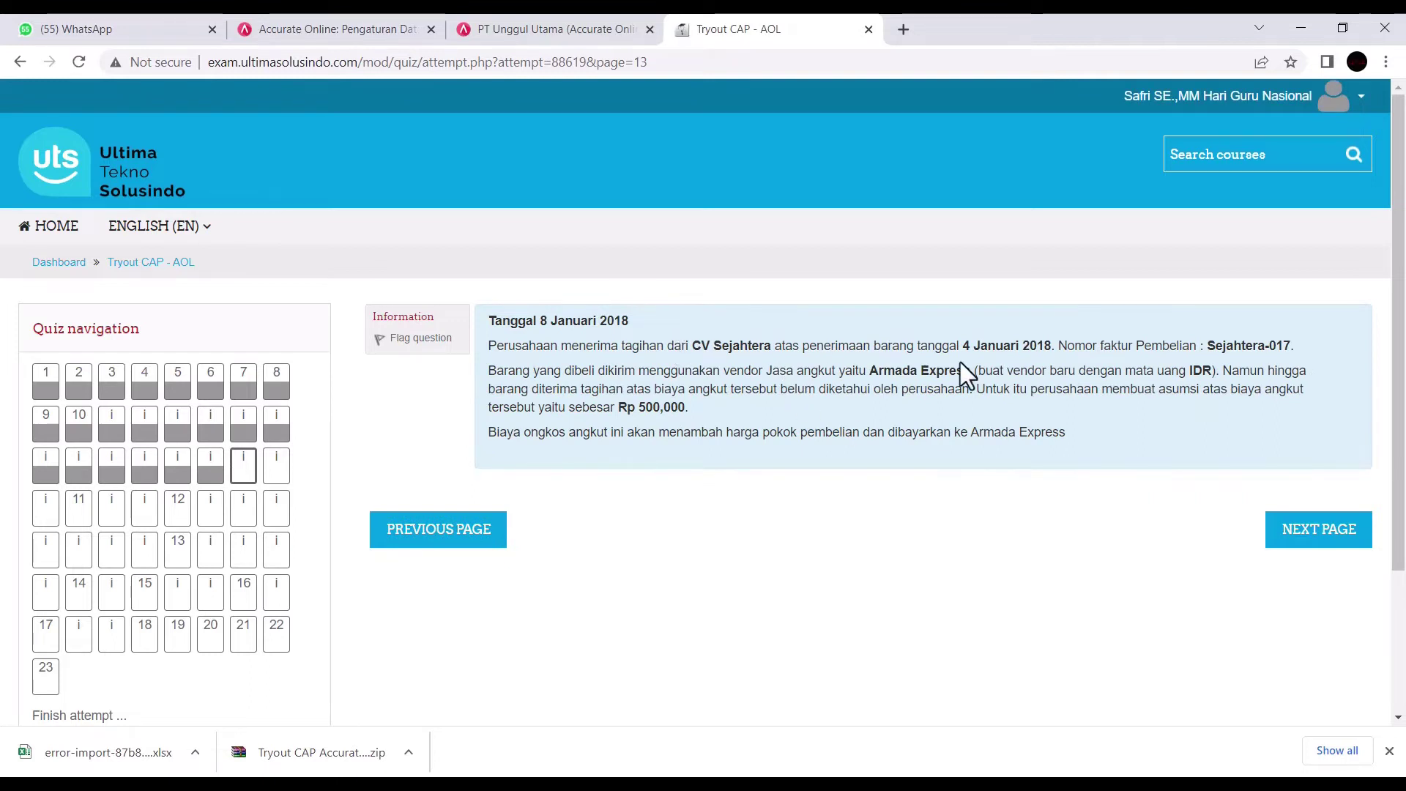
{"action": "left_click", "coordinate": [550, 29]}
{"action": "left_click", "coordinate": [642, 223]}
{"action": "left_click", "coordinate": [380, 279]}
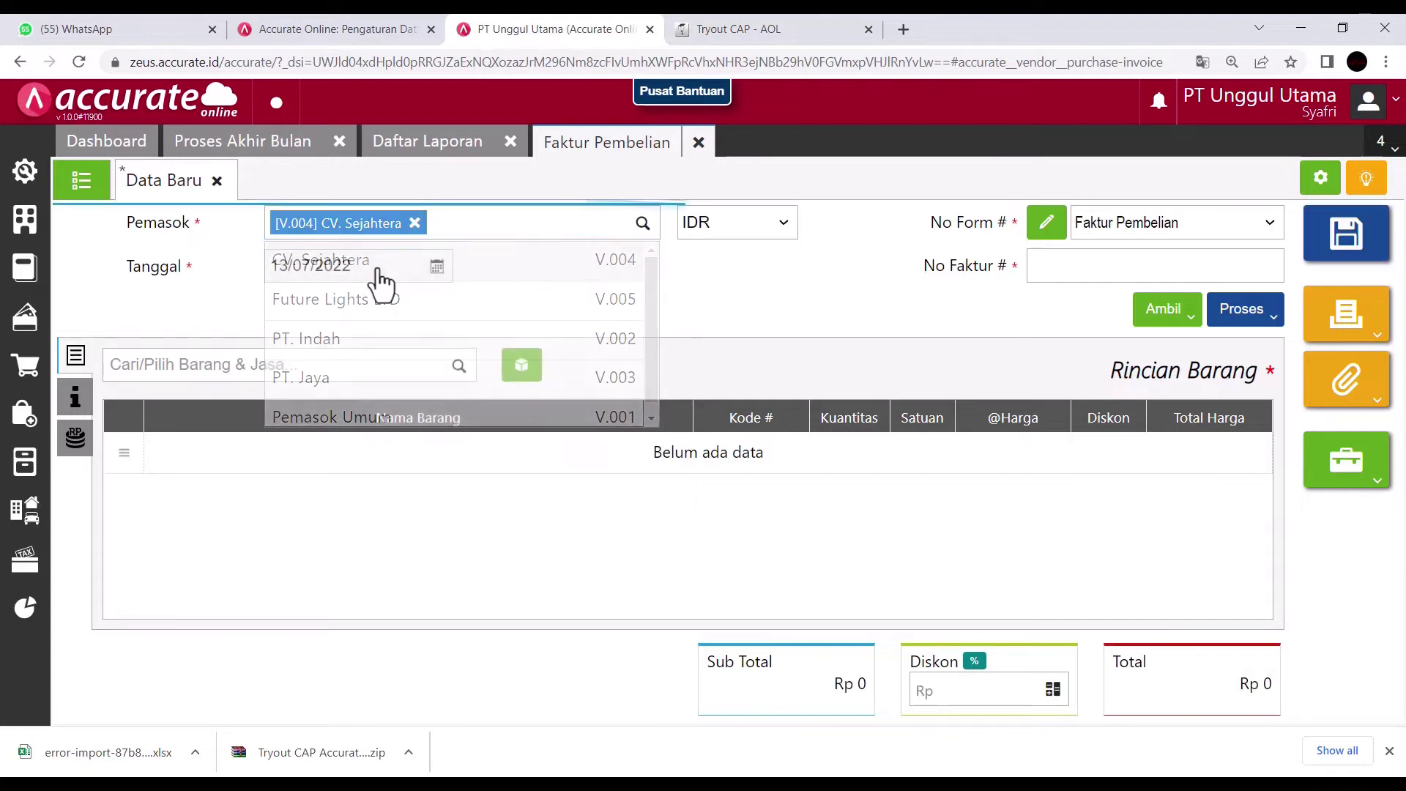
- Date the CV. Sejahtera purchase invoice 08/01/2018 and enter Sejahtera-017 as its No Faktur
{"action": "left_click", "coordinate": [380, 270]}
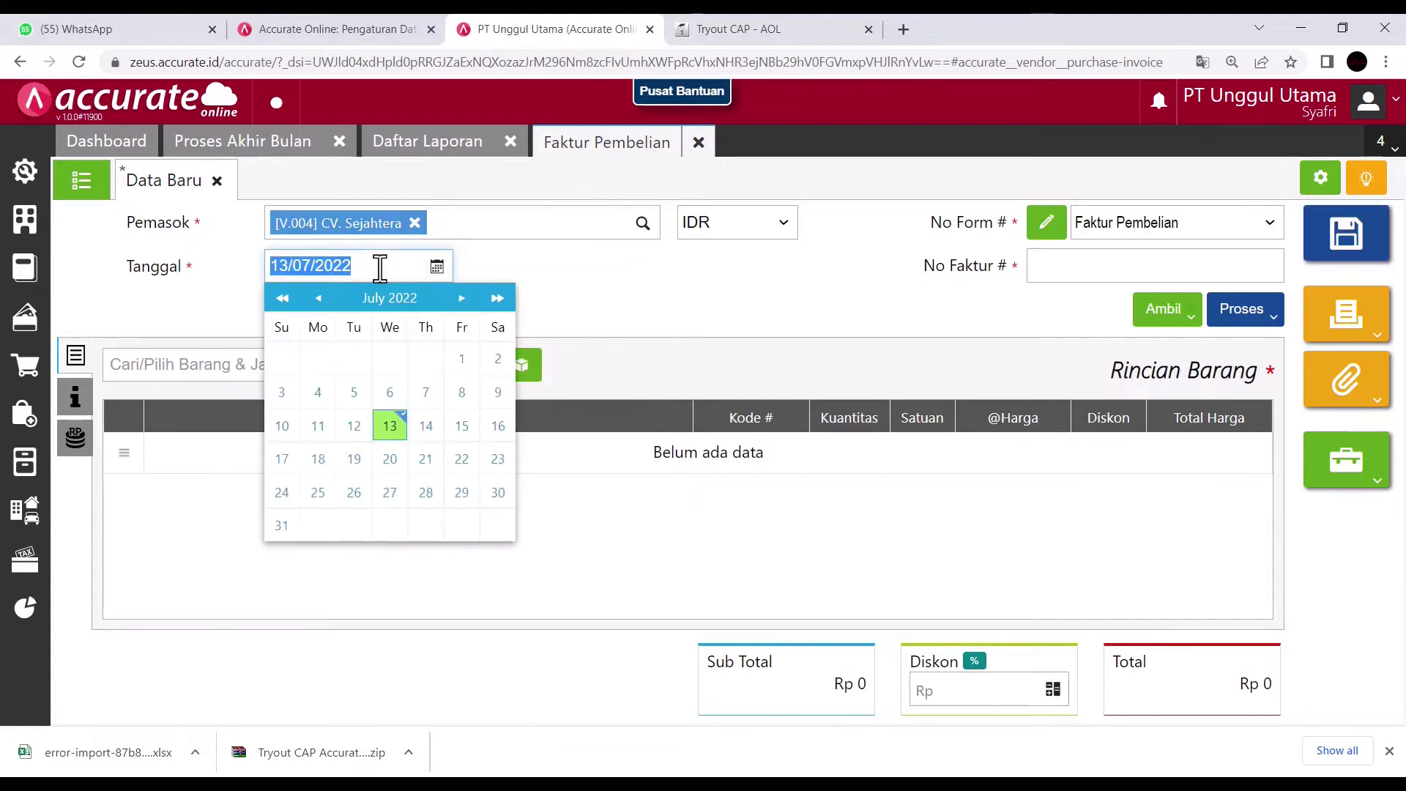
{"action": "type", "text": "08"}
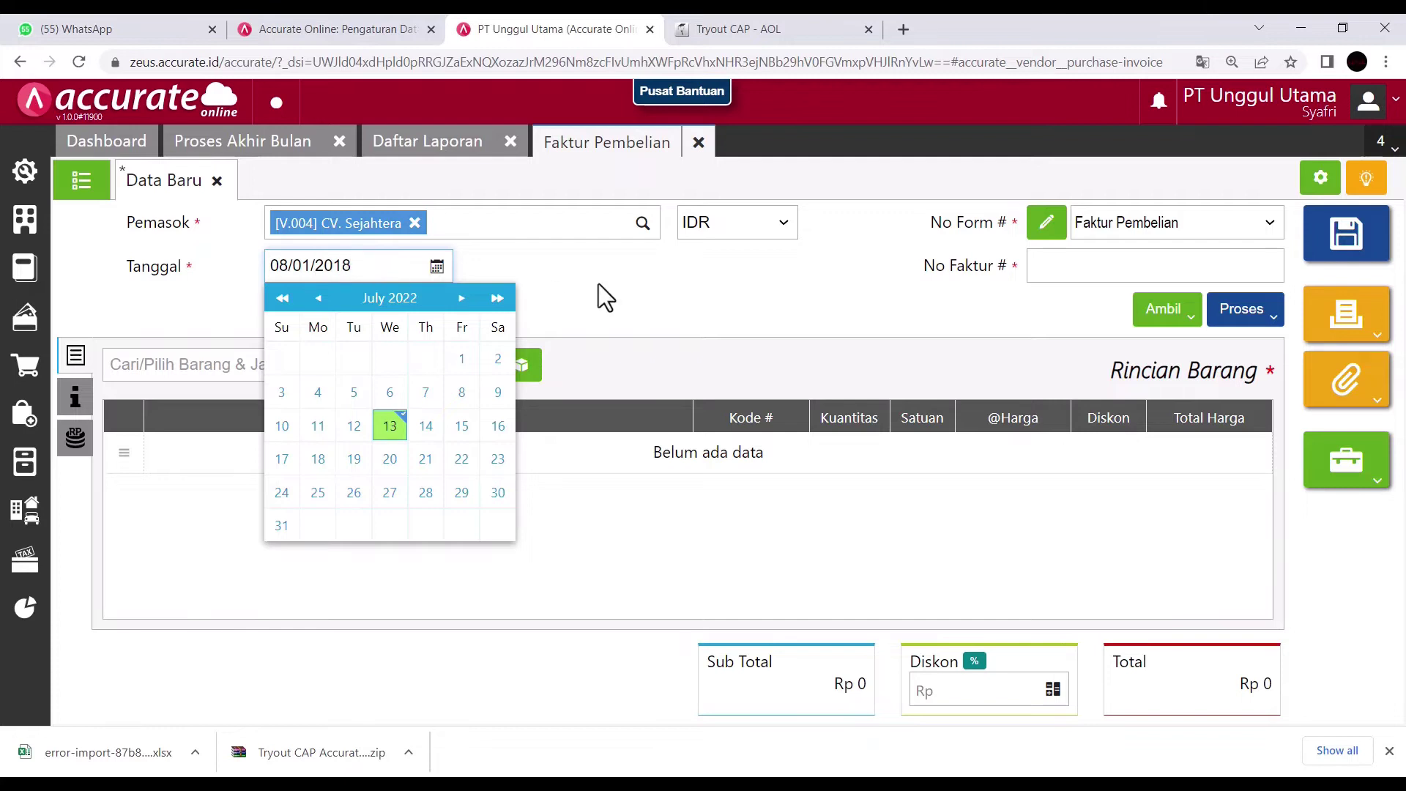
{"action": "key", "text": "Tab"}
{"action": "type", "text": "Sejahtera-017"}
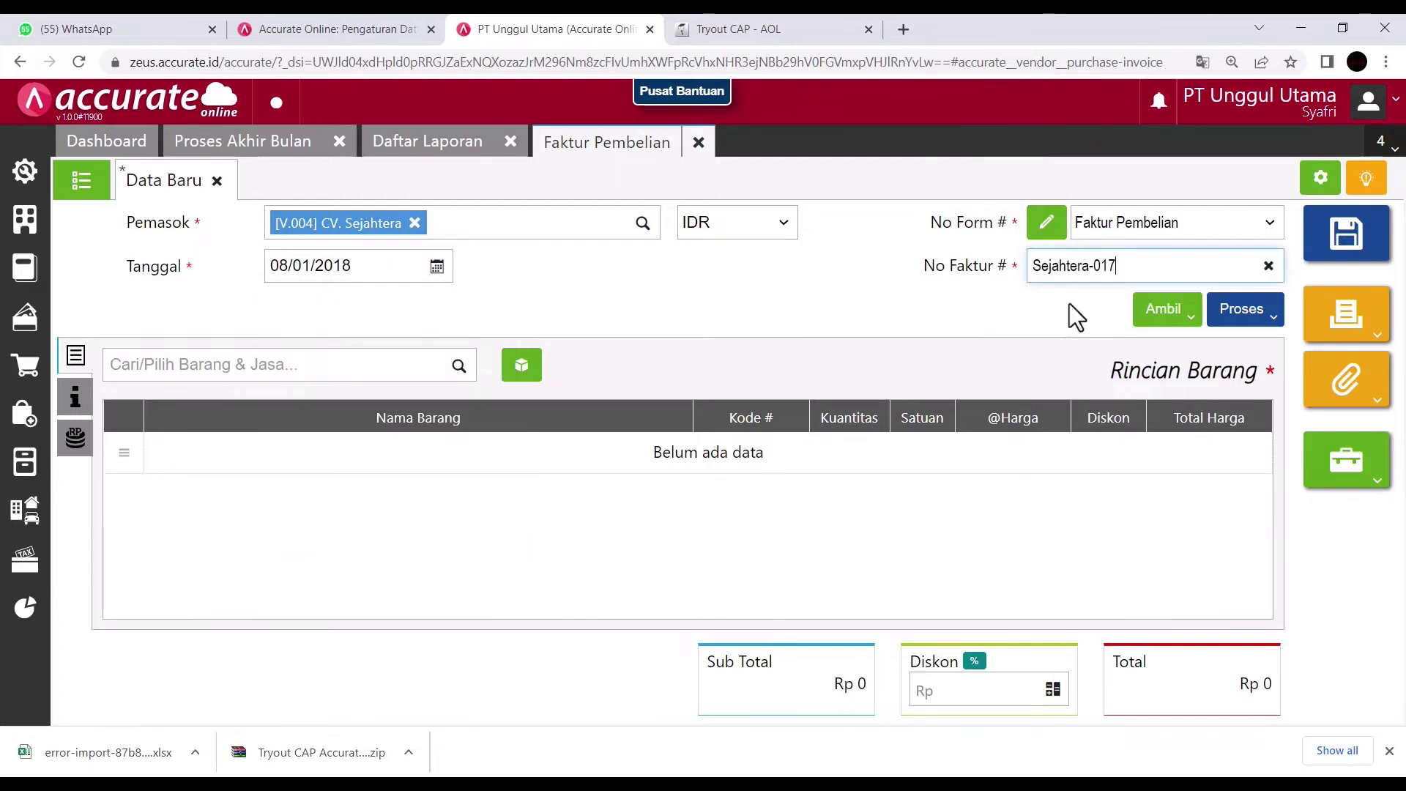
- Copy the Lampu Hias Gantung line from goods receipt 9095 into the CV. Sejahtera purchase invoice
{"action": "left_click", "coordinate": [1188, 319]}
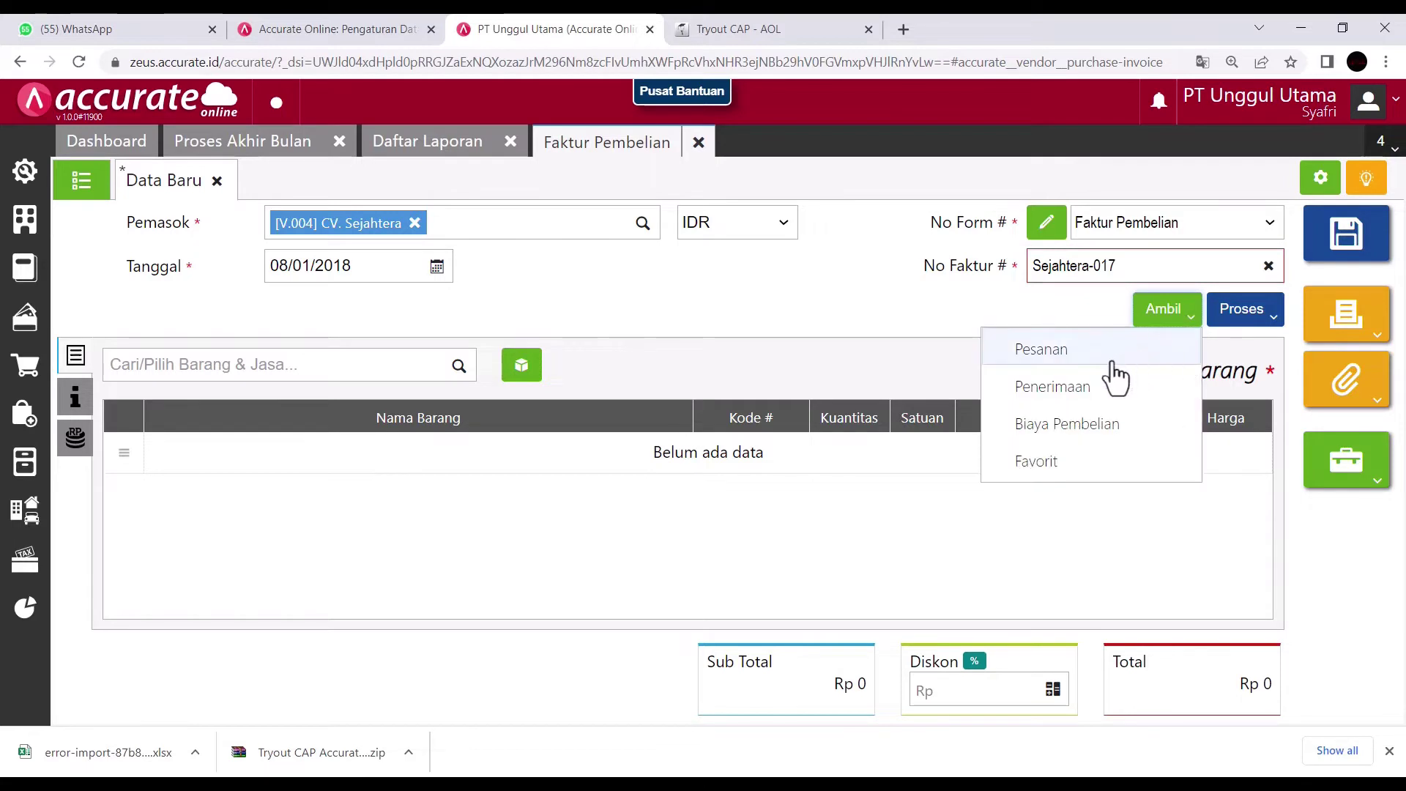
{"action": "left_click", "coordinate": [1073, 390]}
{"action": "left_click", "coordinate": [762, 258]}
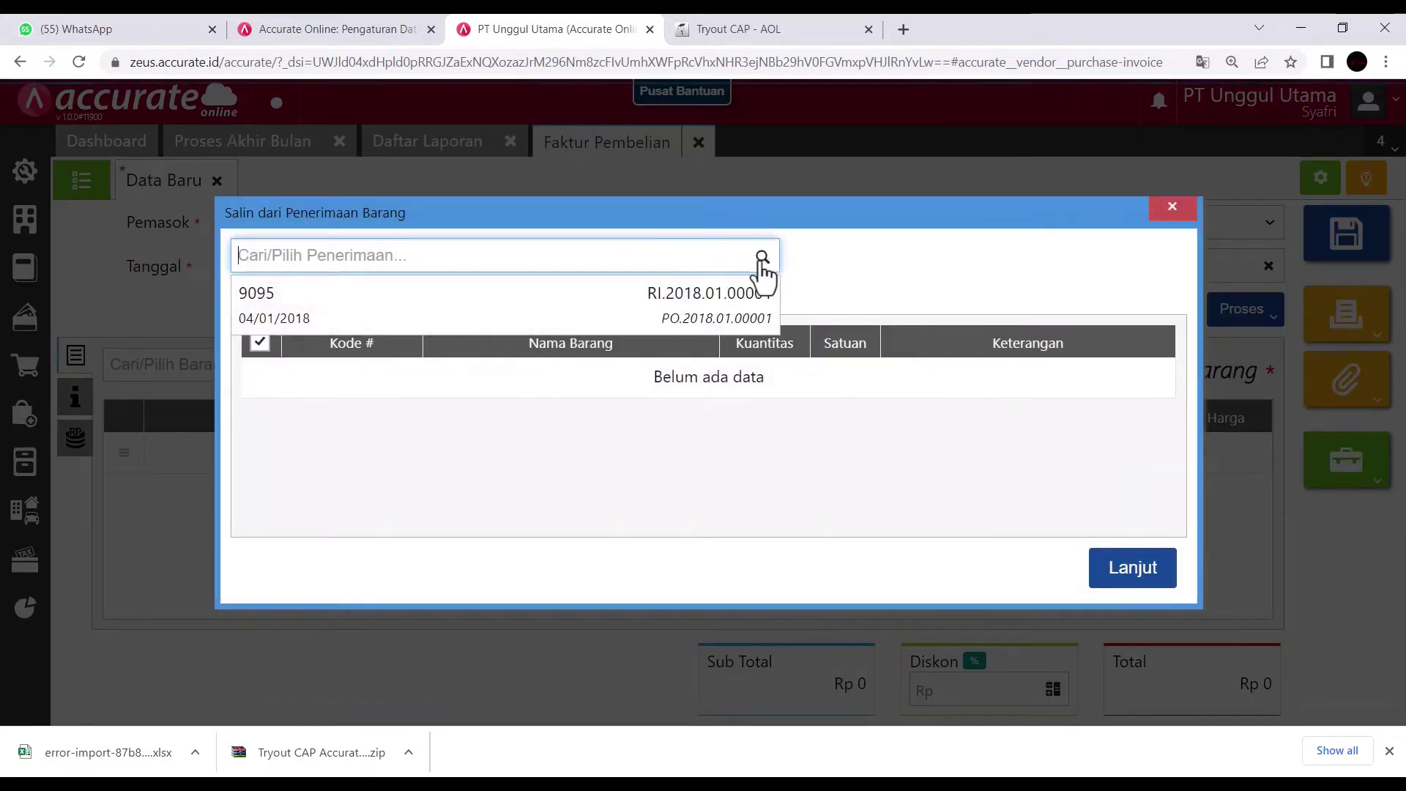
{"action": "left_click", "coordinate": [583, 311]}
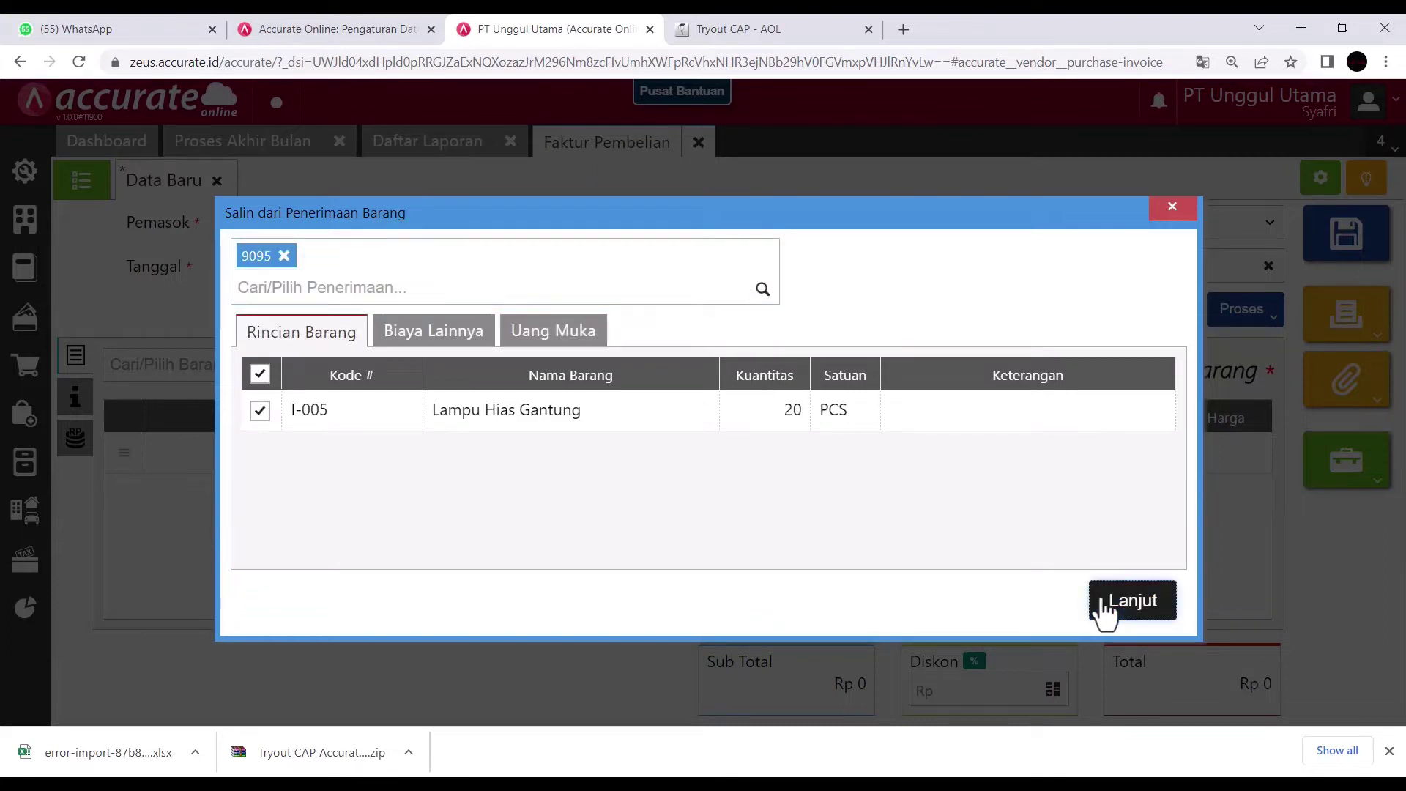
{"action": "left_click", "coordinate": [1105, 608]}
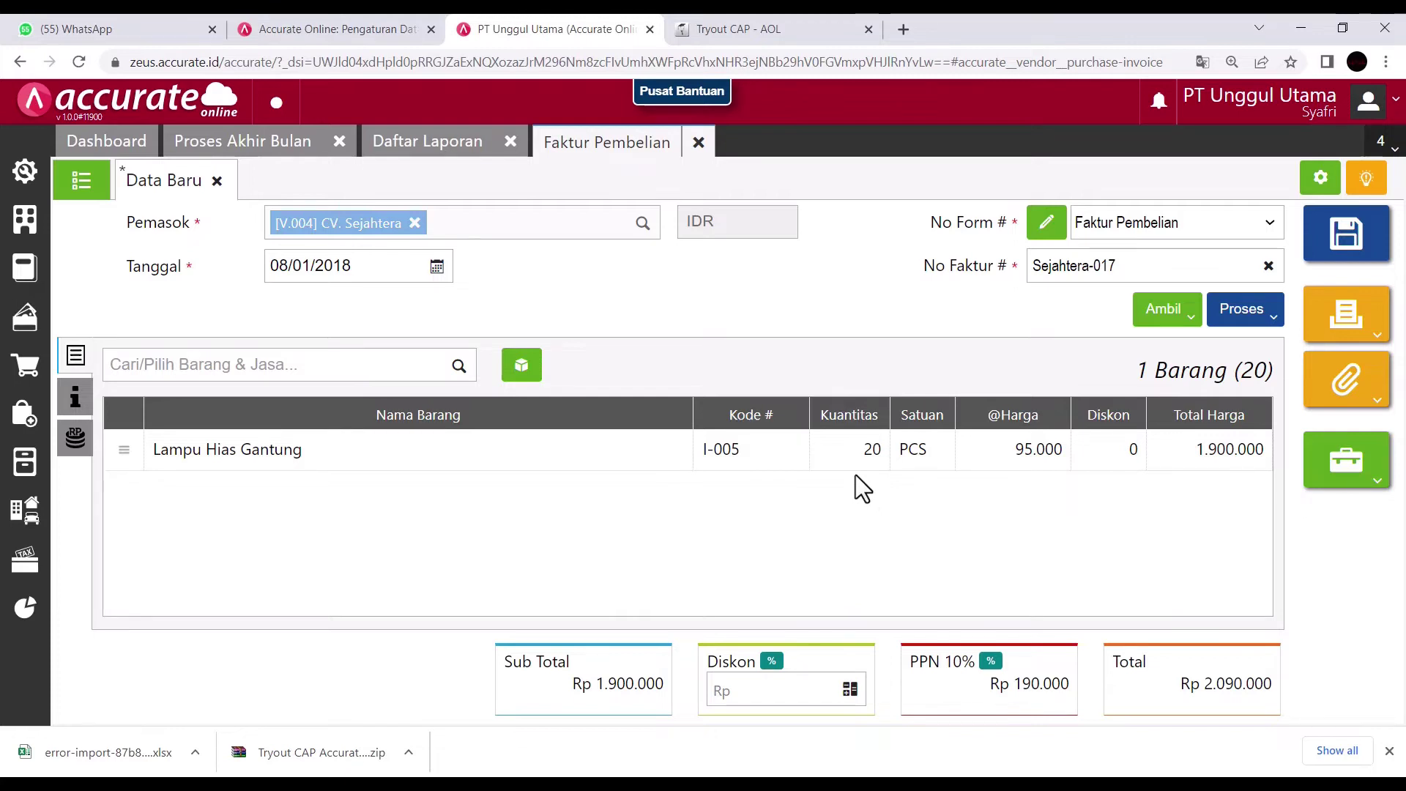
- Review the Armada Express freight details on the tryout page and open a new Pemasok form in Accurate Online
{"action": "left_click", "coordinate": [854, 29]}
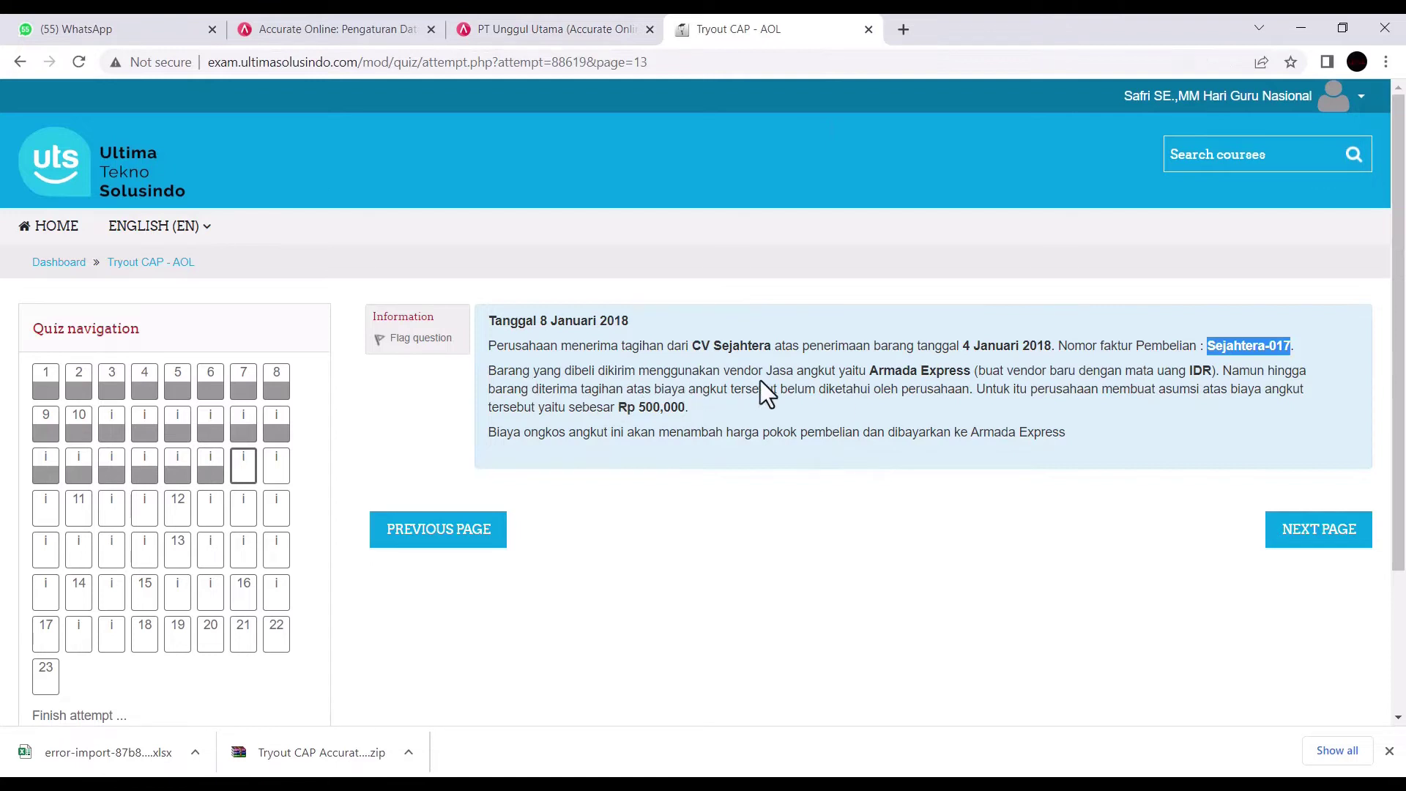
{"action": "left_click", "coordinate": [533, 29]}
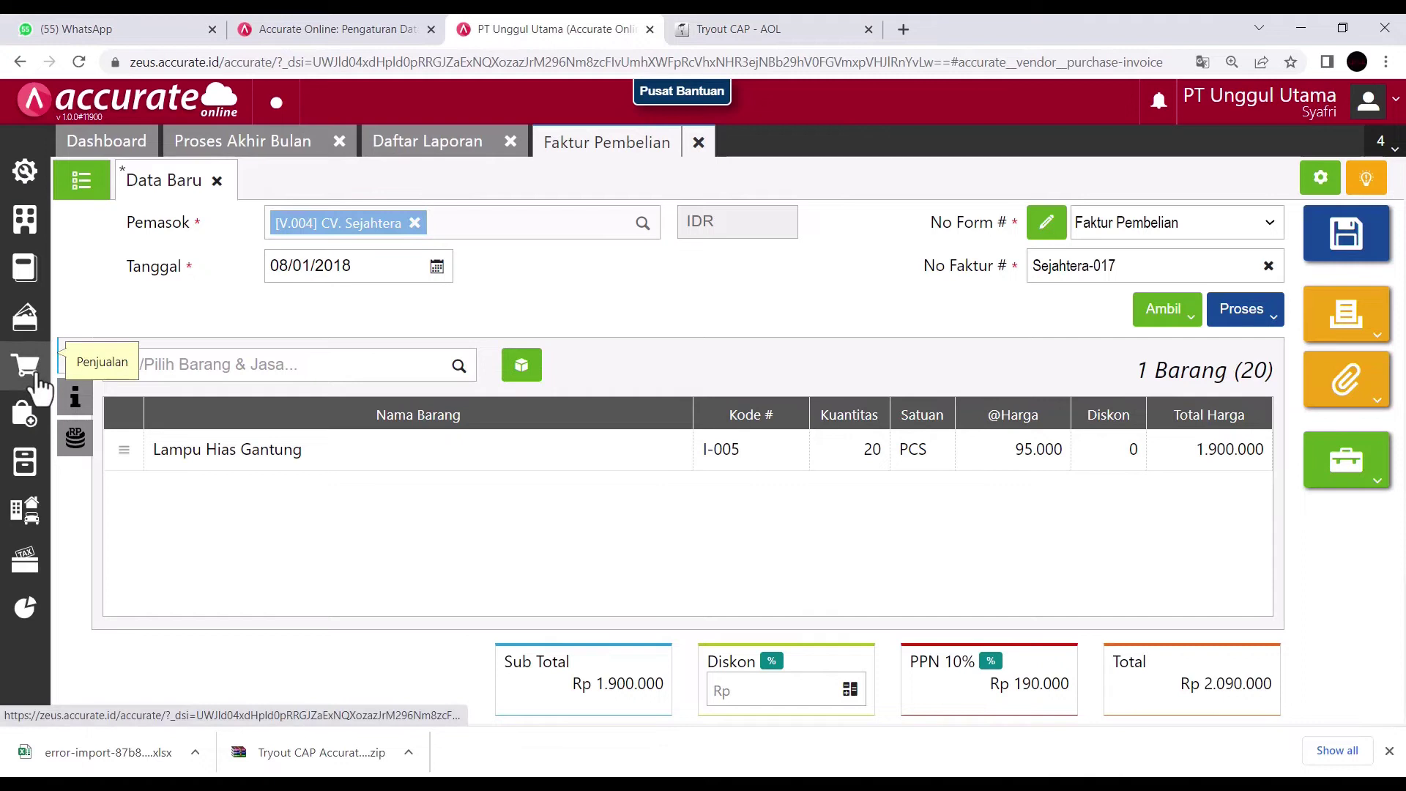
{"action": "left_click", "coordinate": [25, 413]}
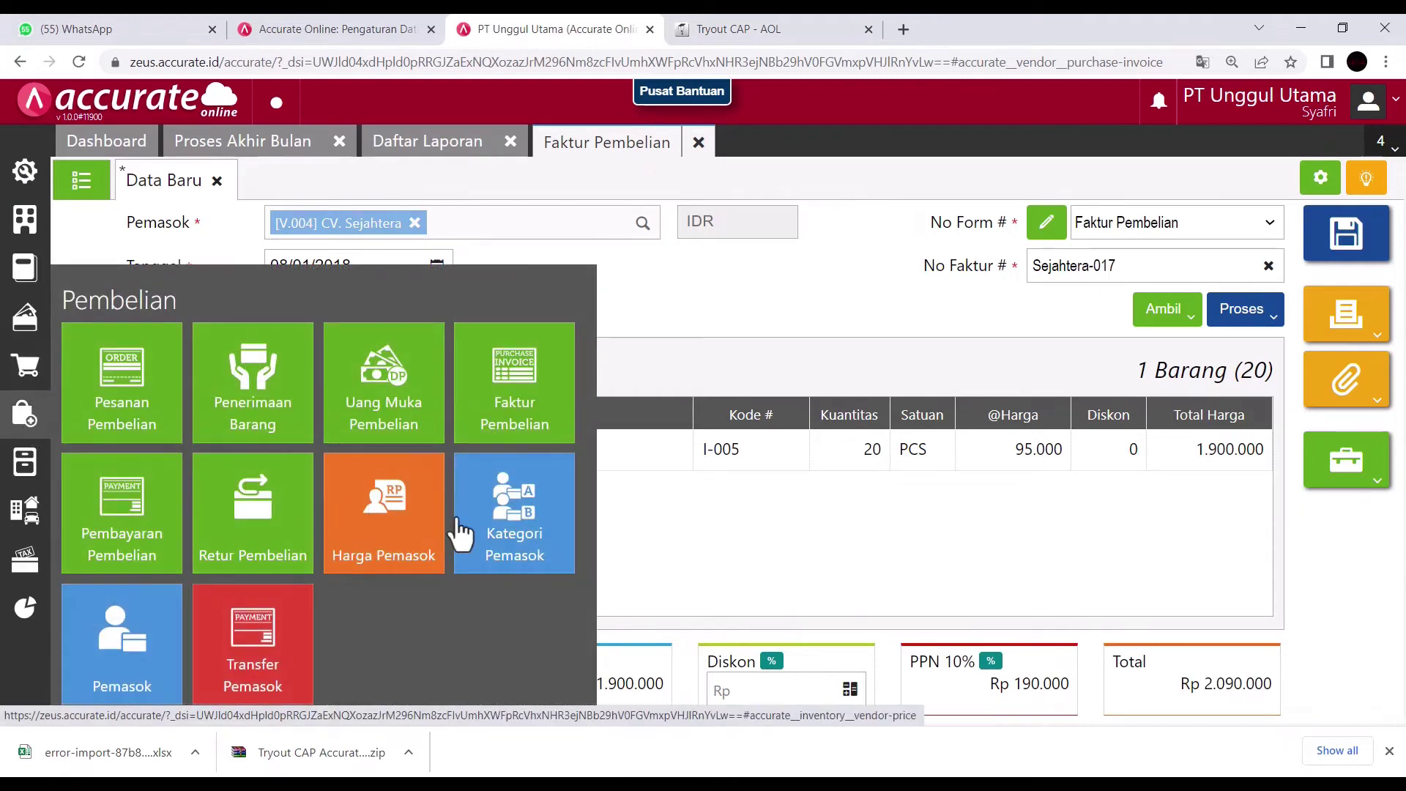
{"action": "left_click", "coordinate": [121, 662]}
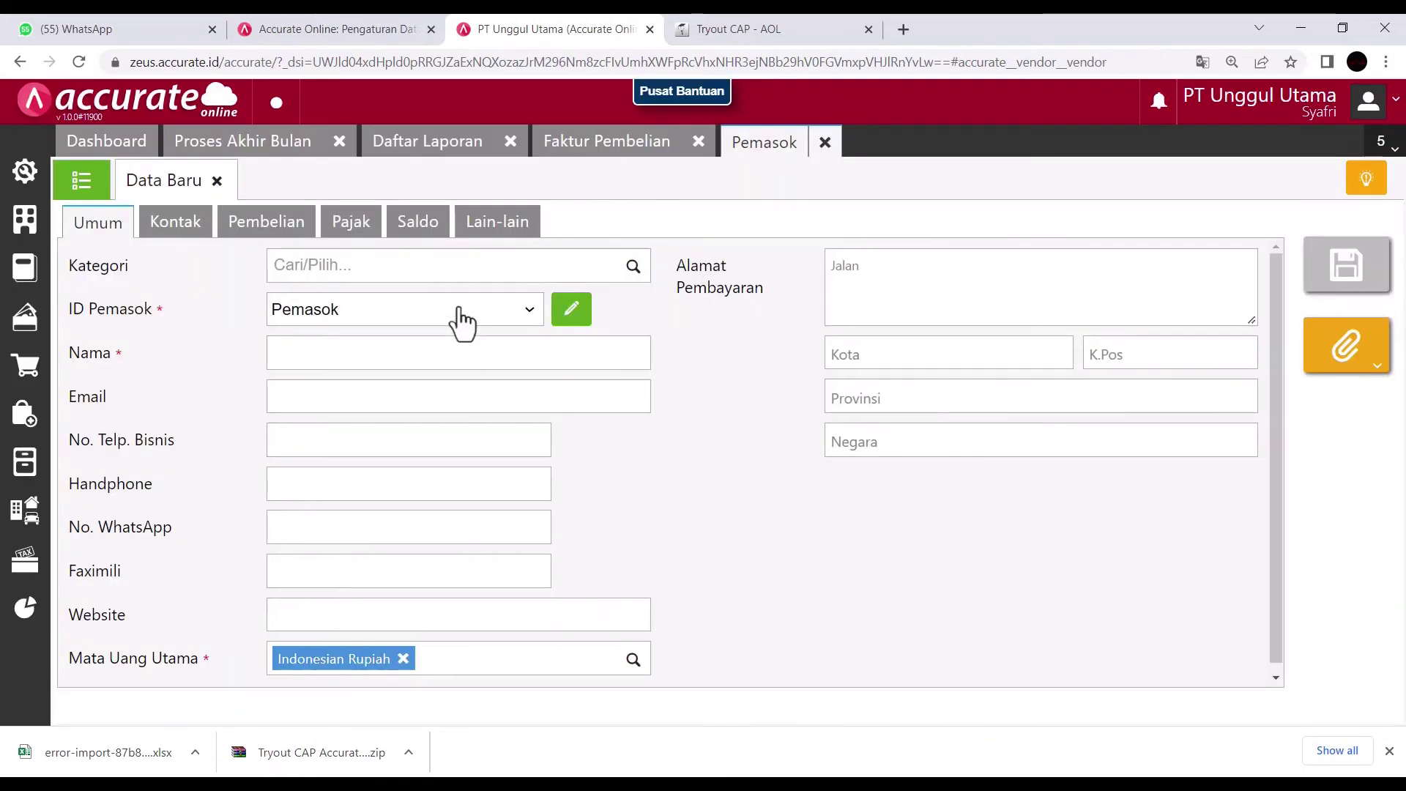
- Create the supplier Armada Express in the Umum category and save it
{"action": "left_click", "coordinate": [364, 272]}
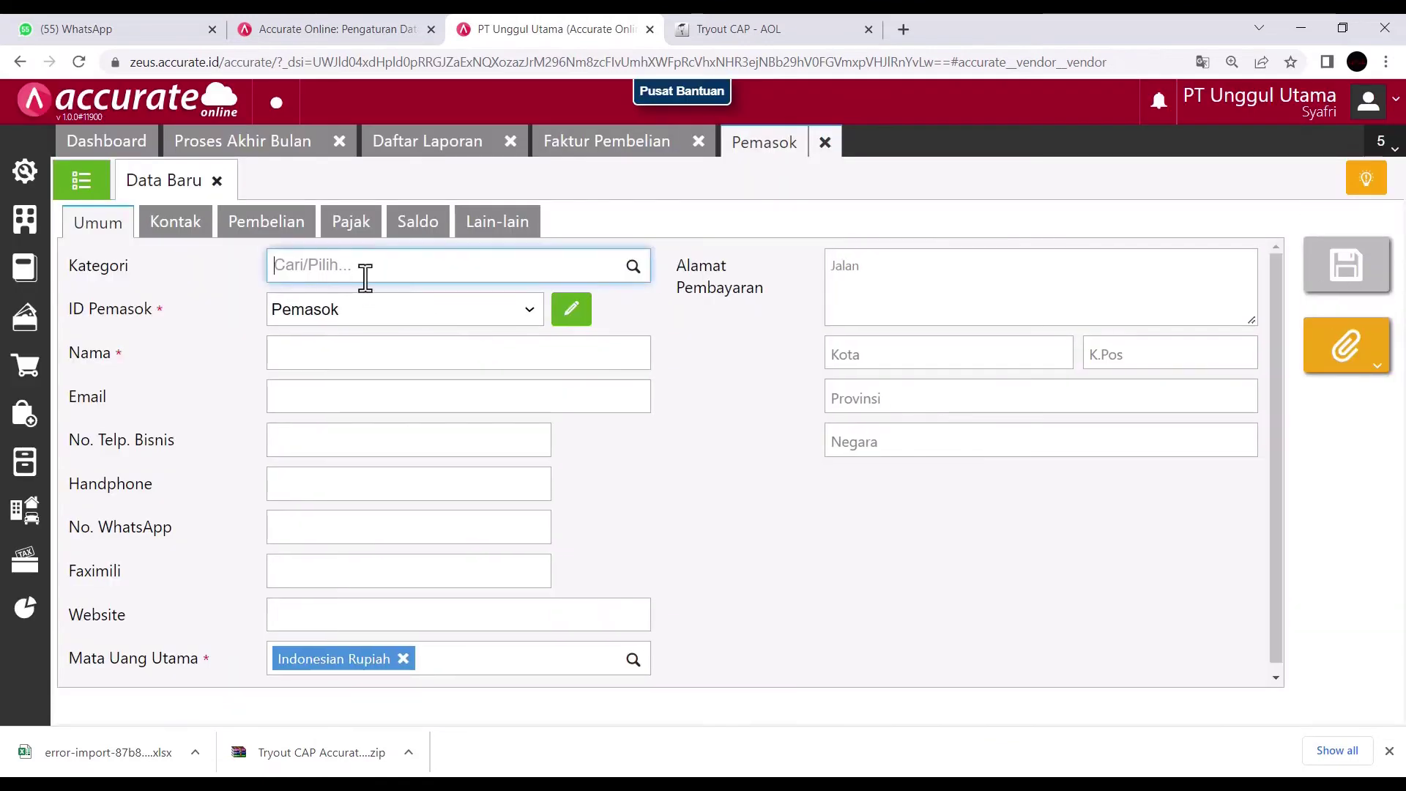
{"action": "left_click", "coordinate": [634, 268]}
{"action": "left_click", "coordinate": [364, 313]}
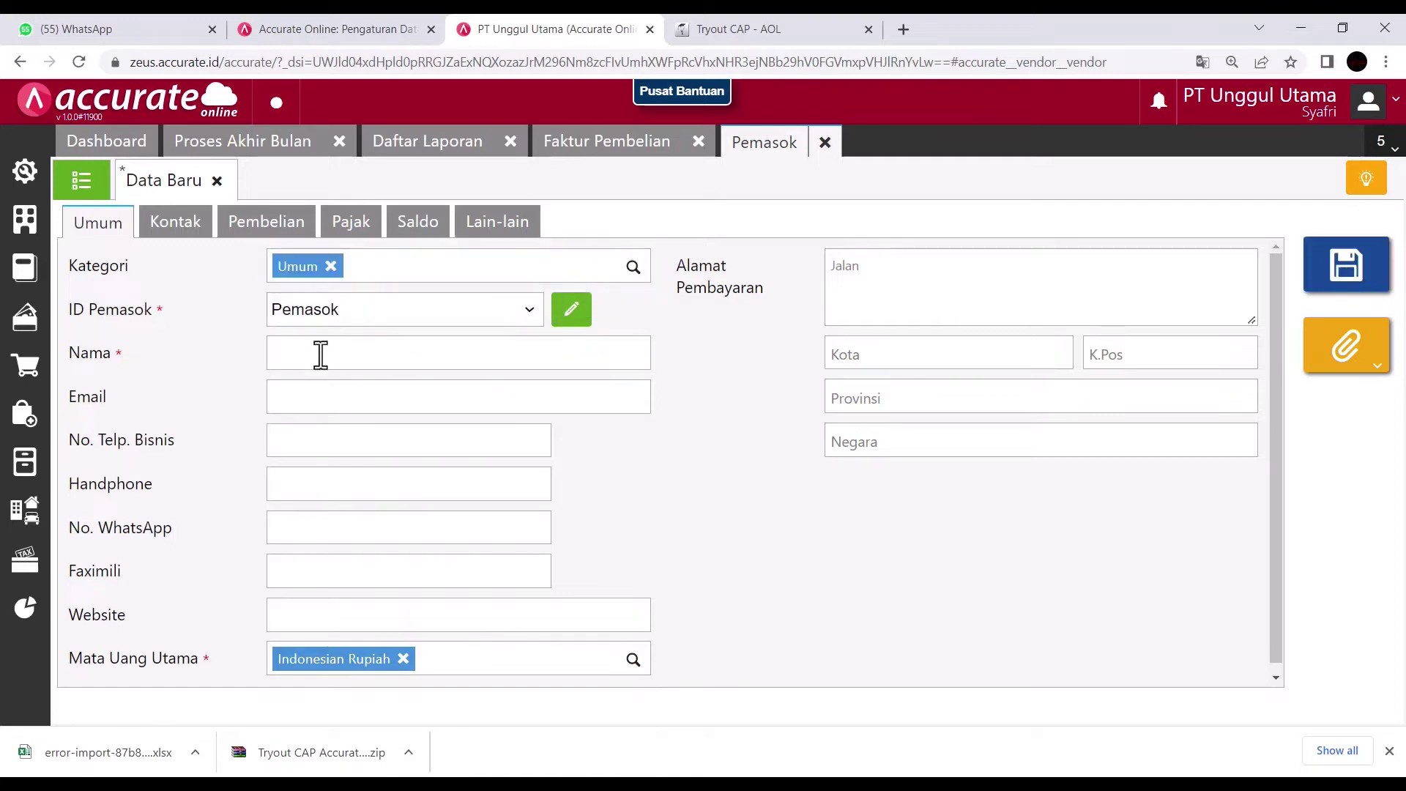
{"action": "left_click", "coordinate": [320, 354]}
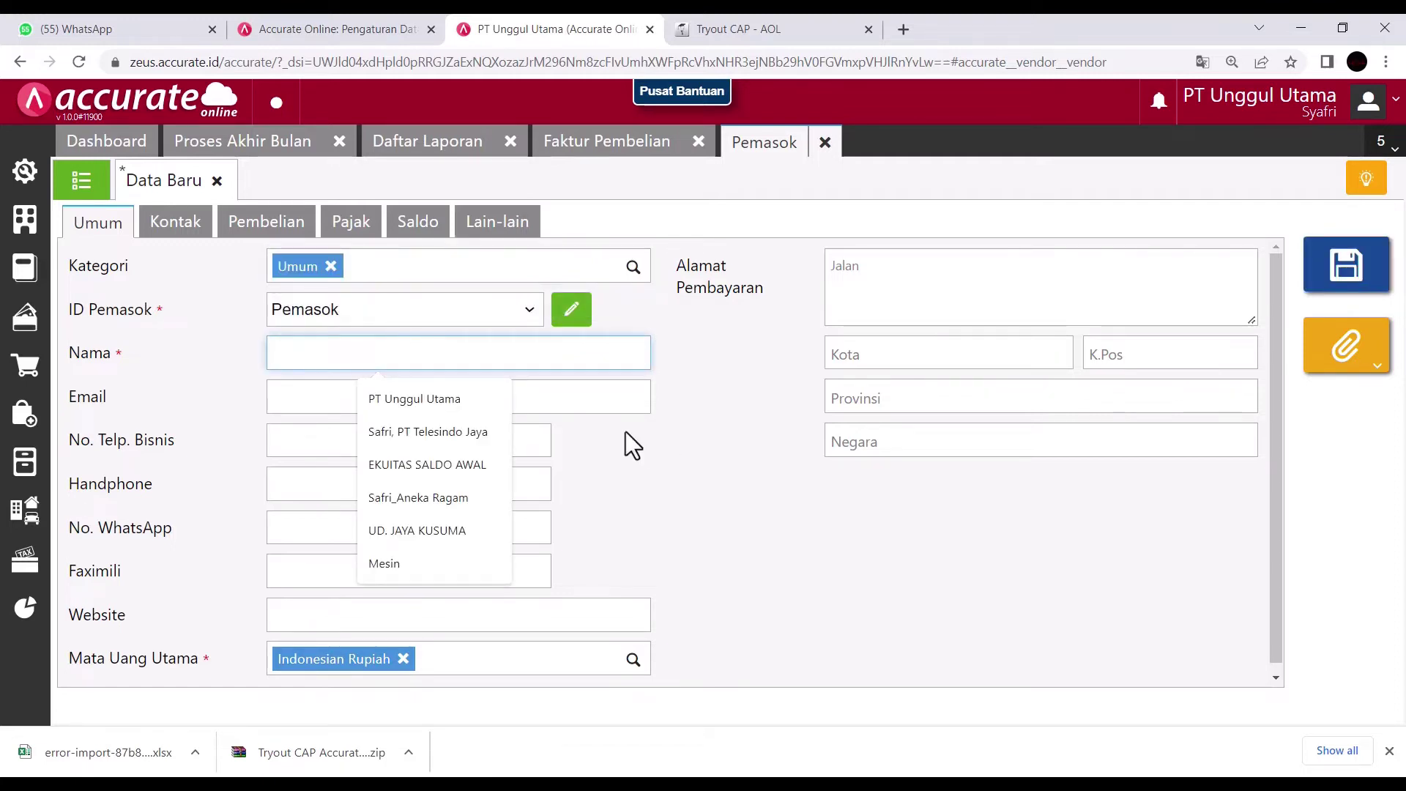
{"action": "type", "text": "Arman"}
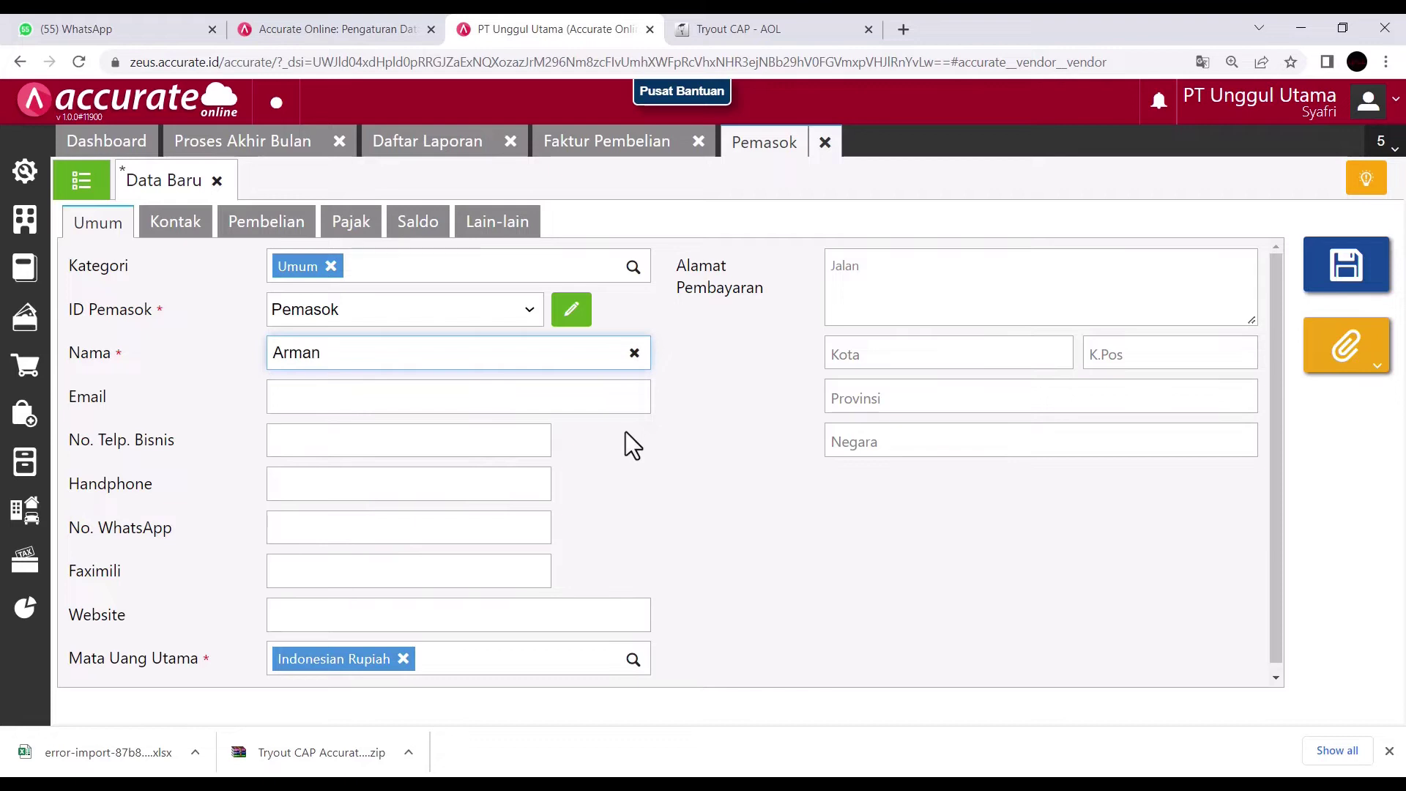
{"action": "type", "text": "a Express"}
{"action": "left_click", "coordinate": [350, 222]}
{"action": "left_click", "coordinate": [1329, 300]}
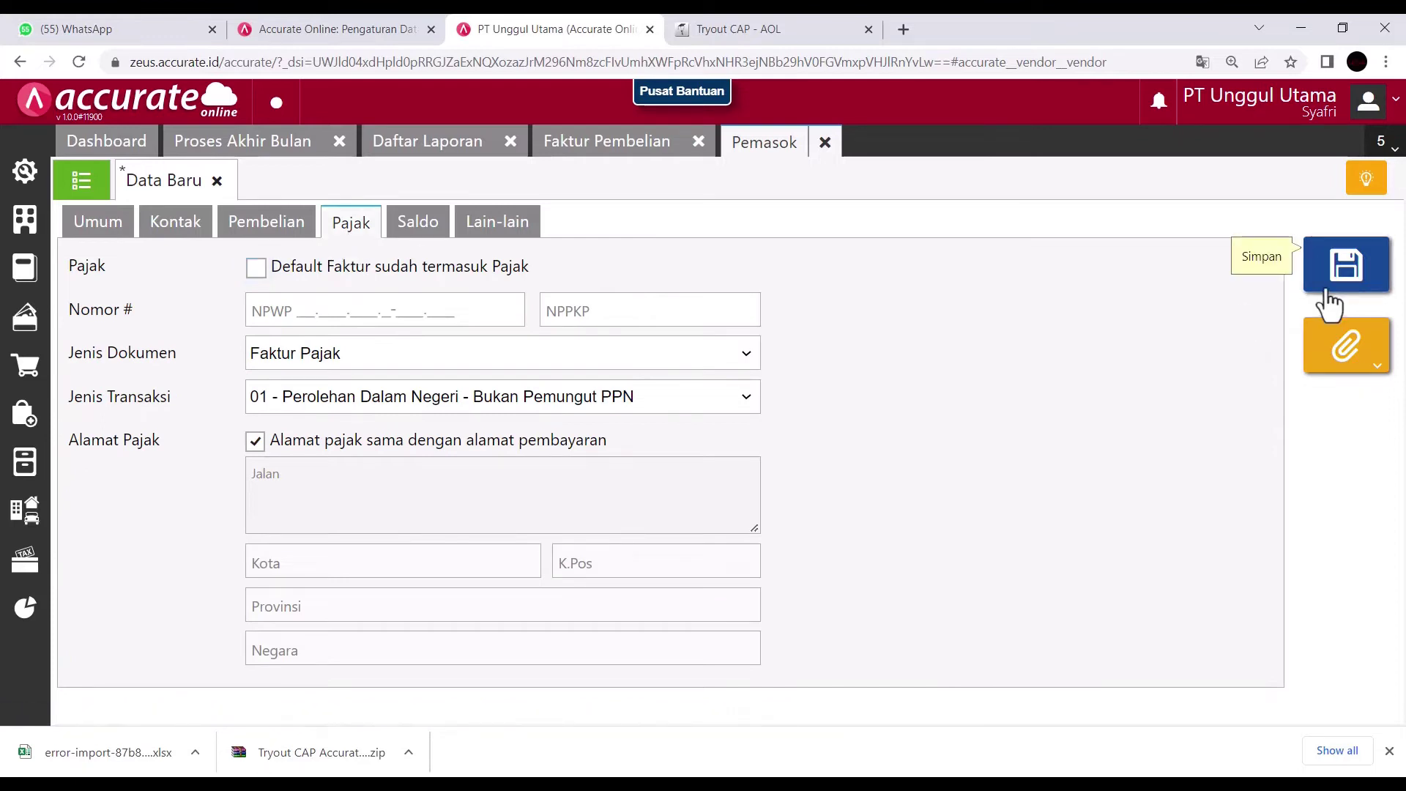
- Add Beban Angkut Pembelian to the CV. Sejahtera invoice's Biaya Lainnya and allocate it to the goods
{"action": "left_click", "coordinate": [632, 152]}
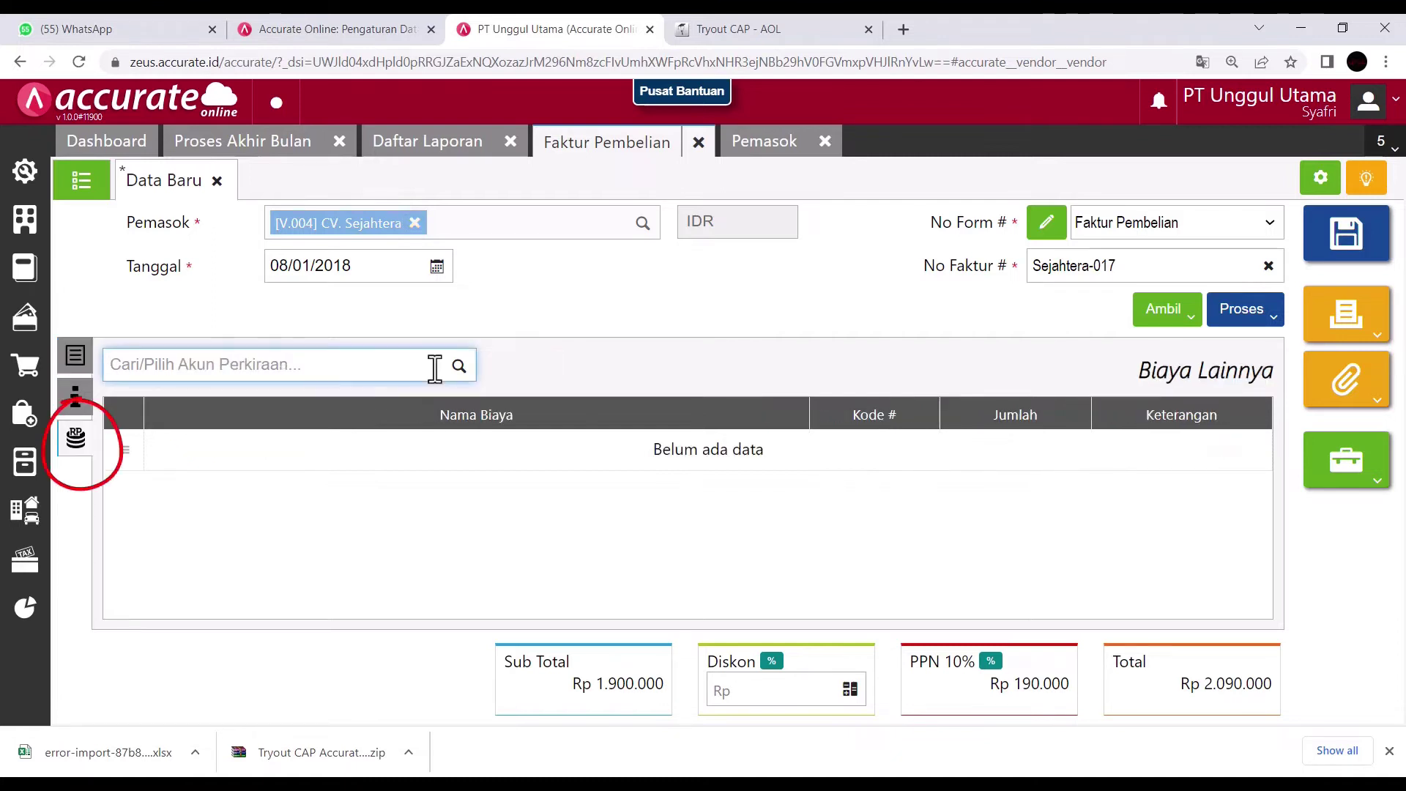
{"action": "type", "text": "angkut"}
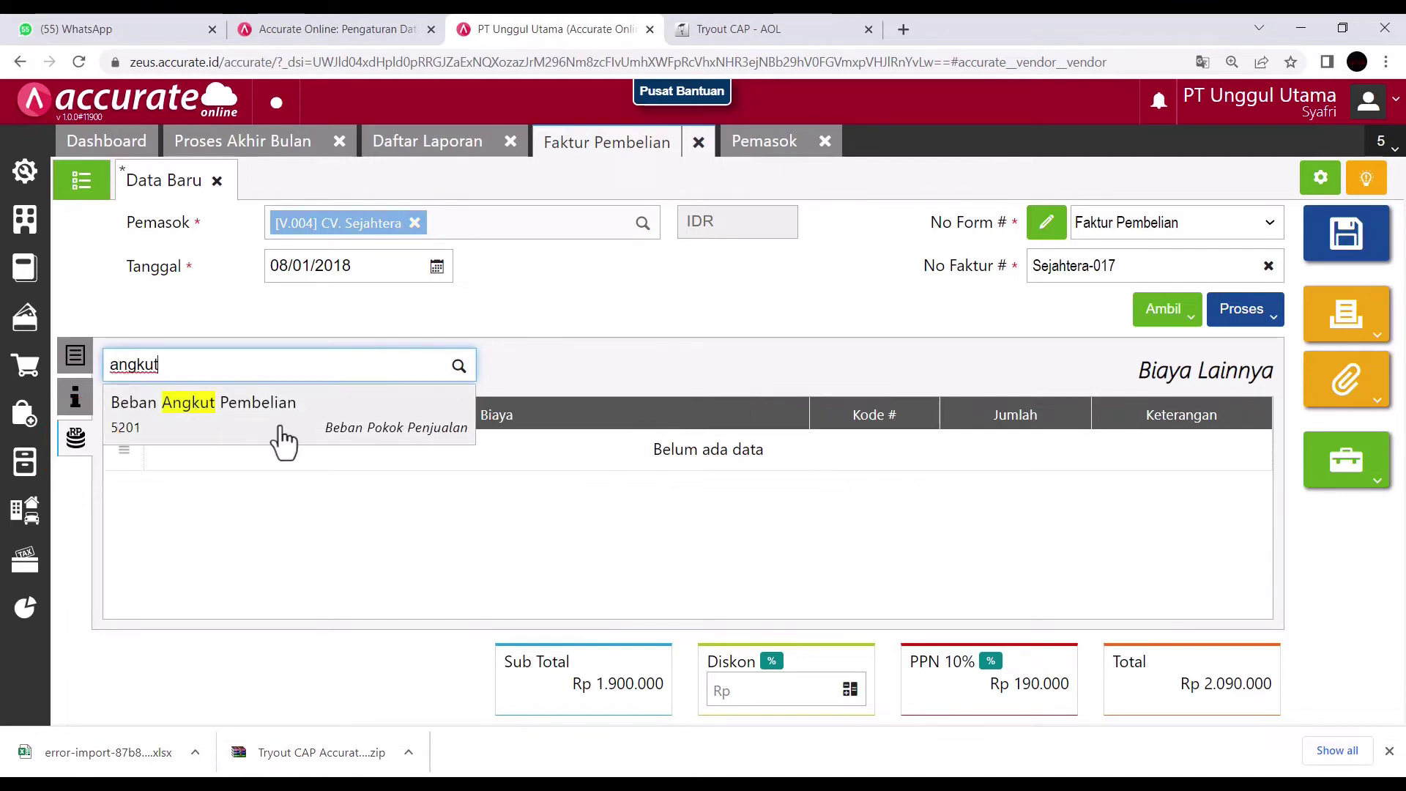
{"action": "left_click", "coordinate": [270, 426]}
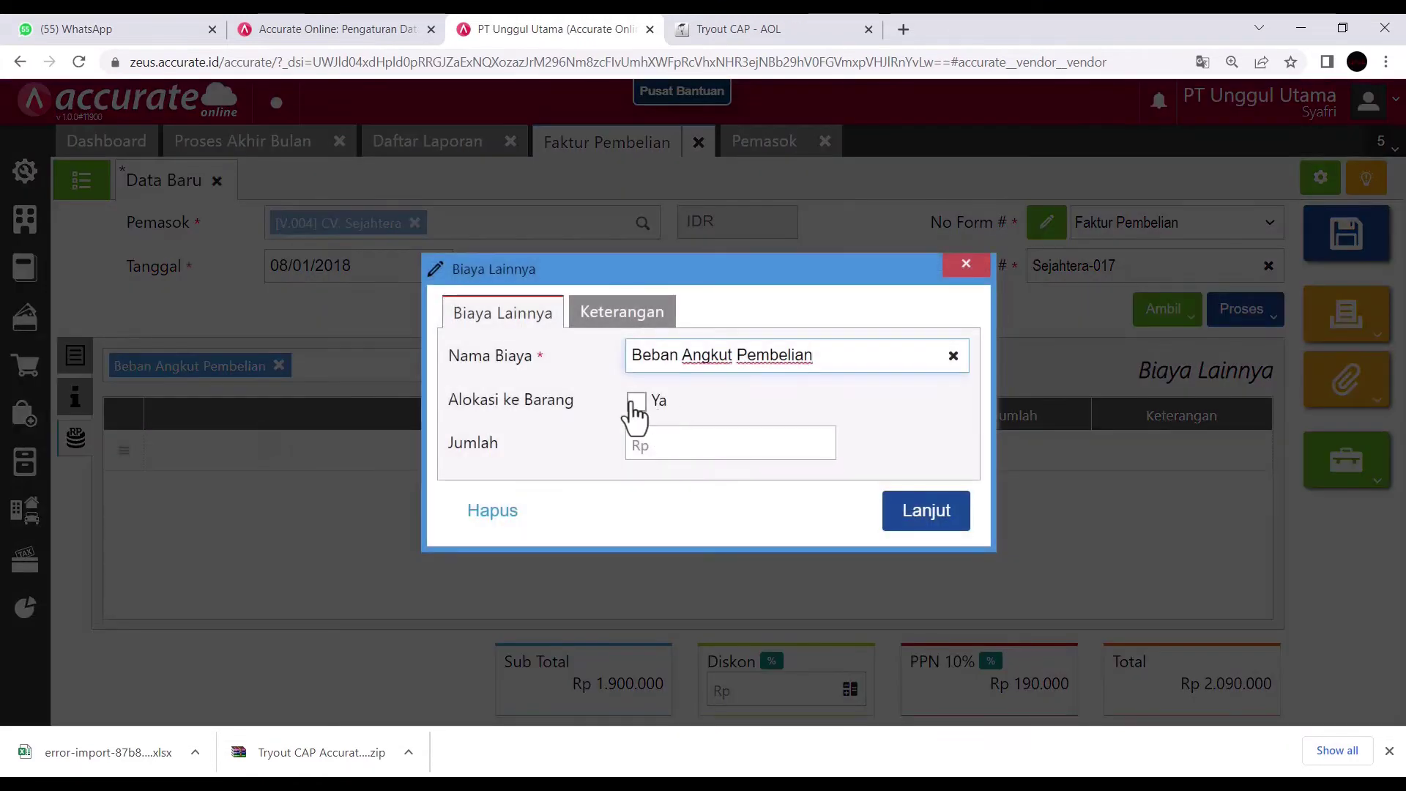
{"action": "left_click", "coordinate": [636, 403]}
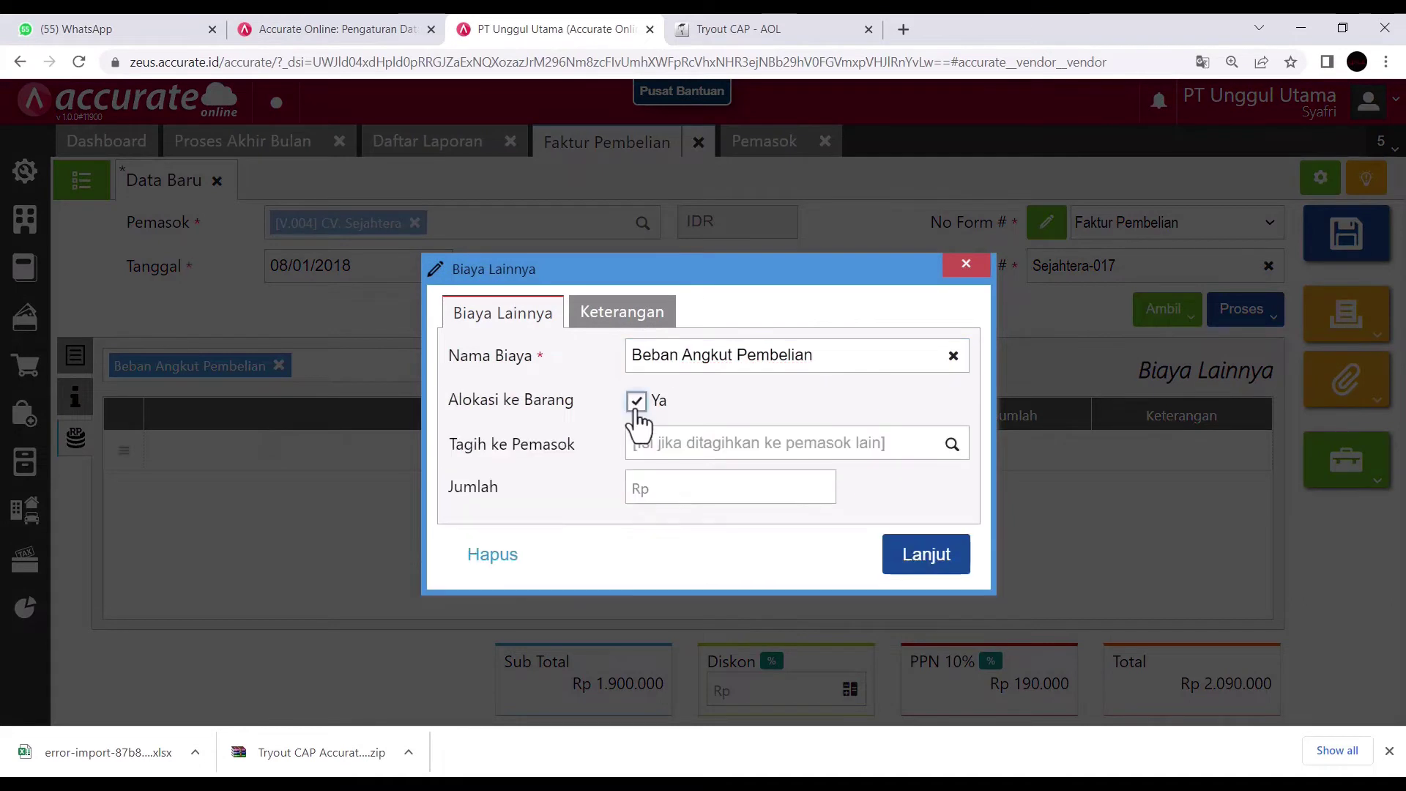
- Bill the freight cost to Armada Express with a Jumlah of Rp 500.000 and confirm the cost line
{"action": "left_click", "coordinate": [713, 444]}
{"action": "type", "text": "ar"}
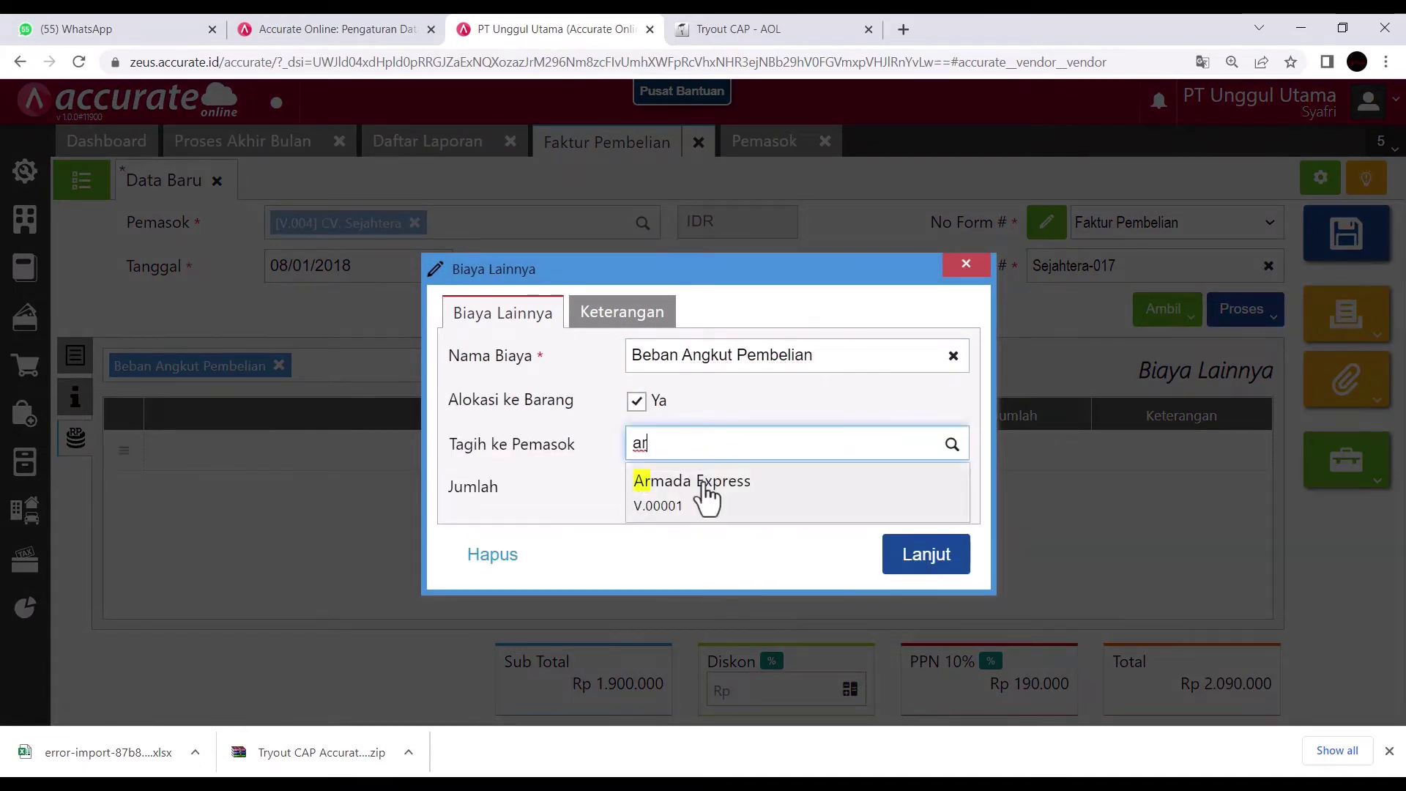
{"action": "left_click", "coordinate": [707, 485]}
{"action": "left_click", "coordinate": [703, 493]}
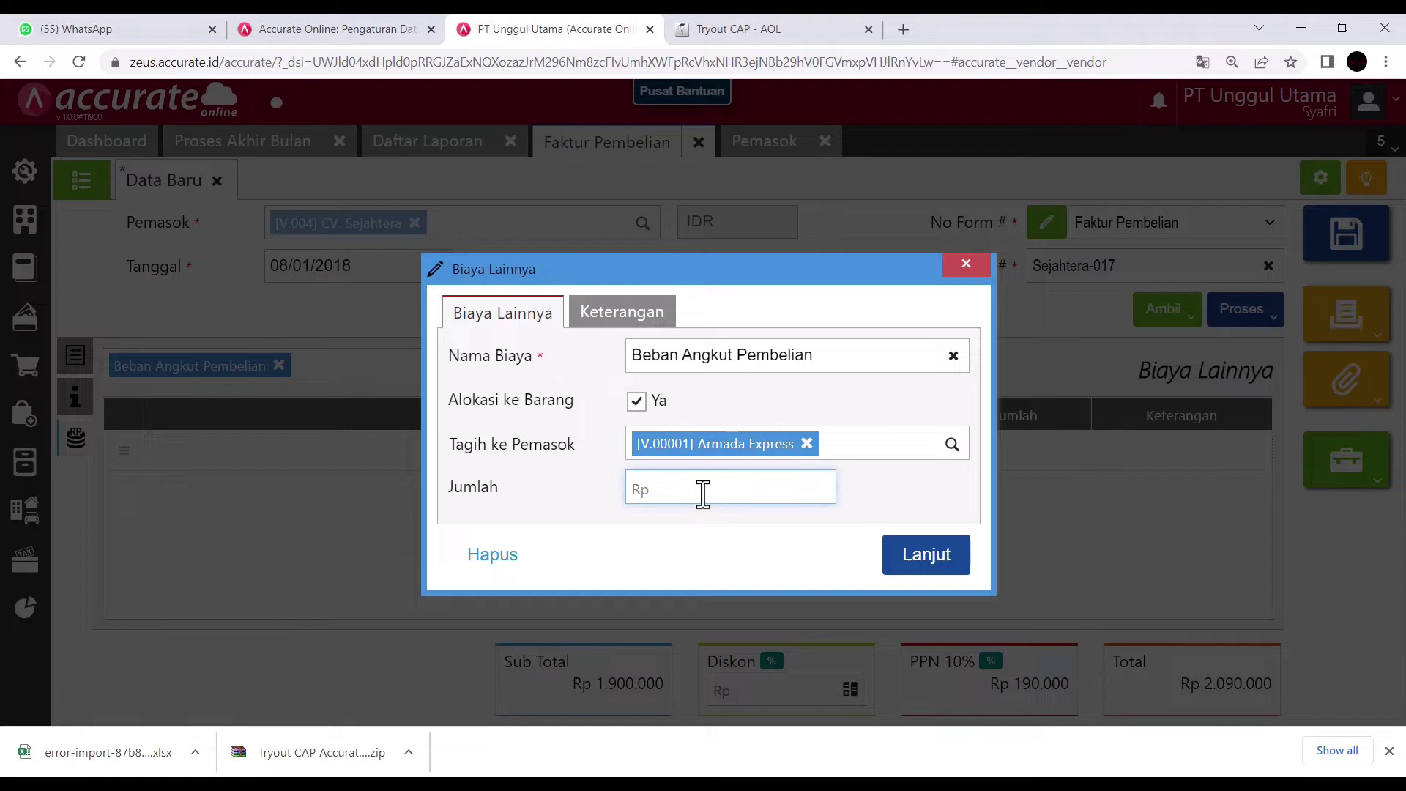
{"action": "type", "text": "5000000"}
{"action": "left_click", "coordinate": [930, 563]}
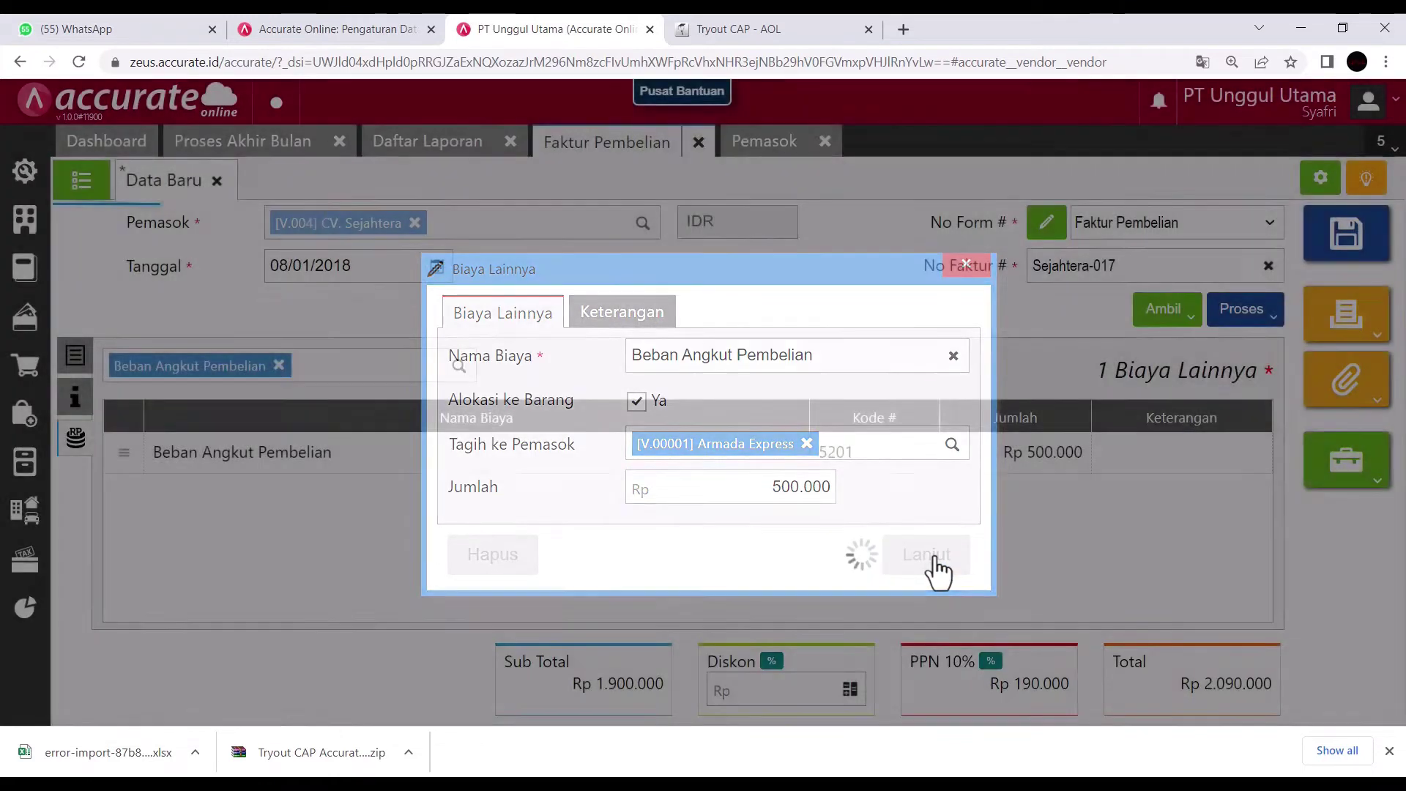
- Advance the tryout to the 9 January 2018 transaction and save the CV. Sejahtera purchase invoice
{"action": "key", "text": "ctrl+Tab"}
{"action": "left_click", "coordinate": [1317, 526]}
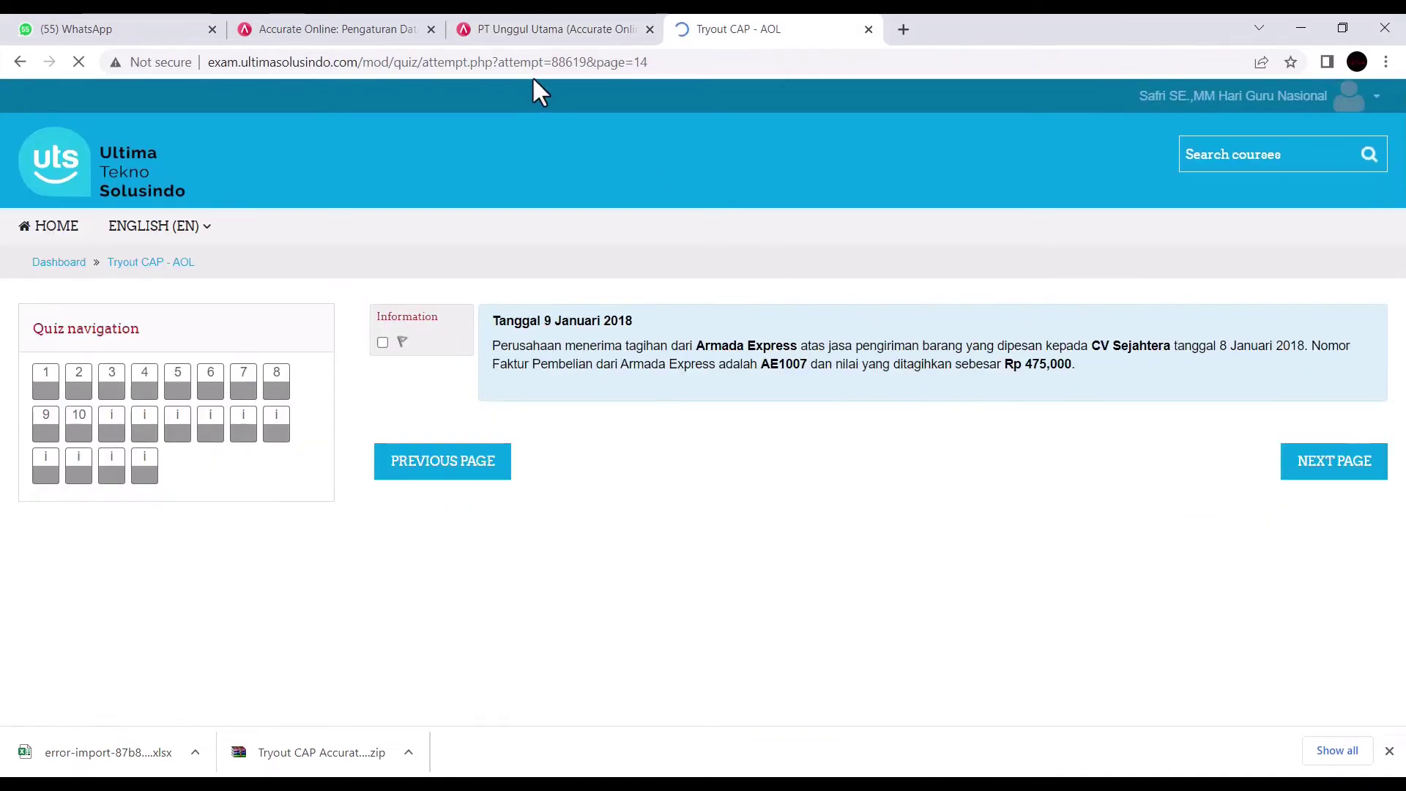
{"action": "left_click", "coordinate": [534, 33]}
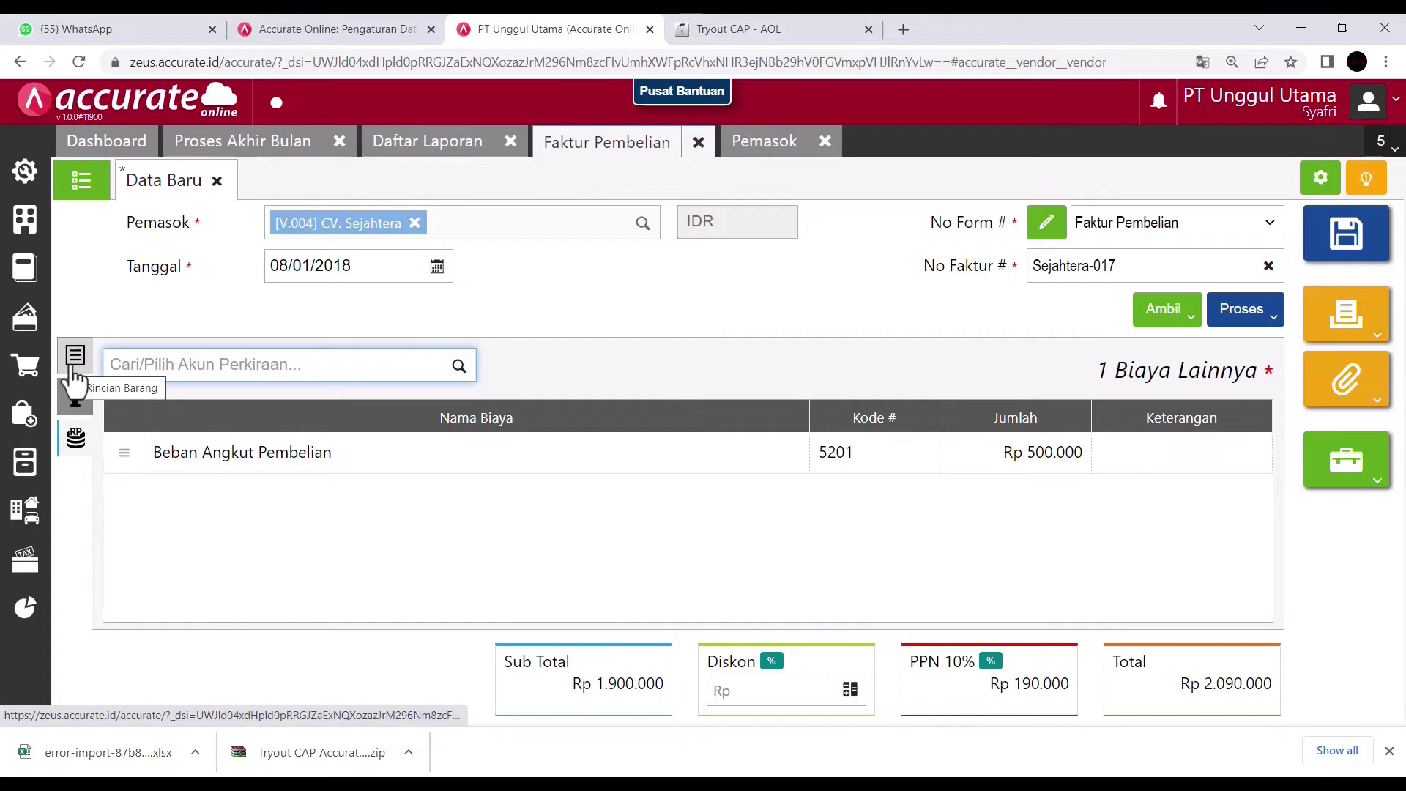
{"action": "left_click", "coordinate": [1334, 252]}
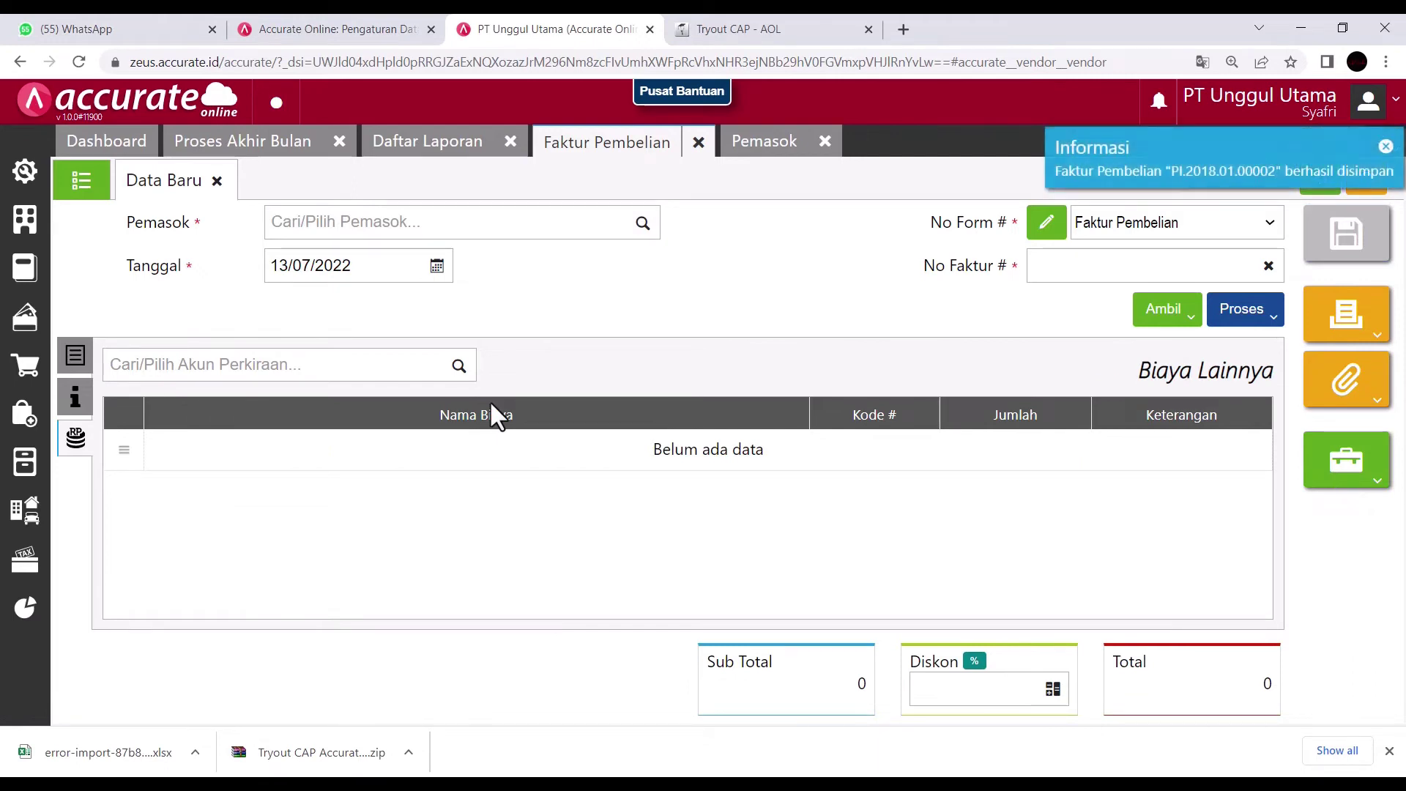
- Check the Armada Express bill on the tryout page and choose Armada Express as the new purchase invoice's Pemasok
{"action": "left_click", "coordinate": [767, 38]}
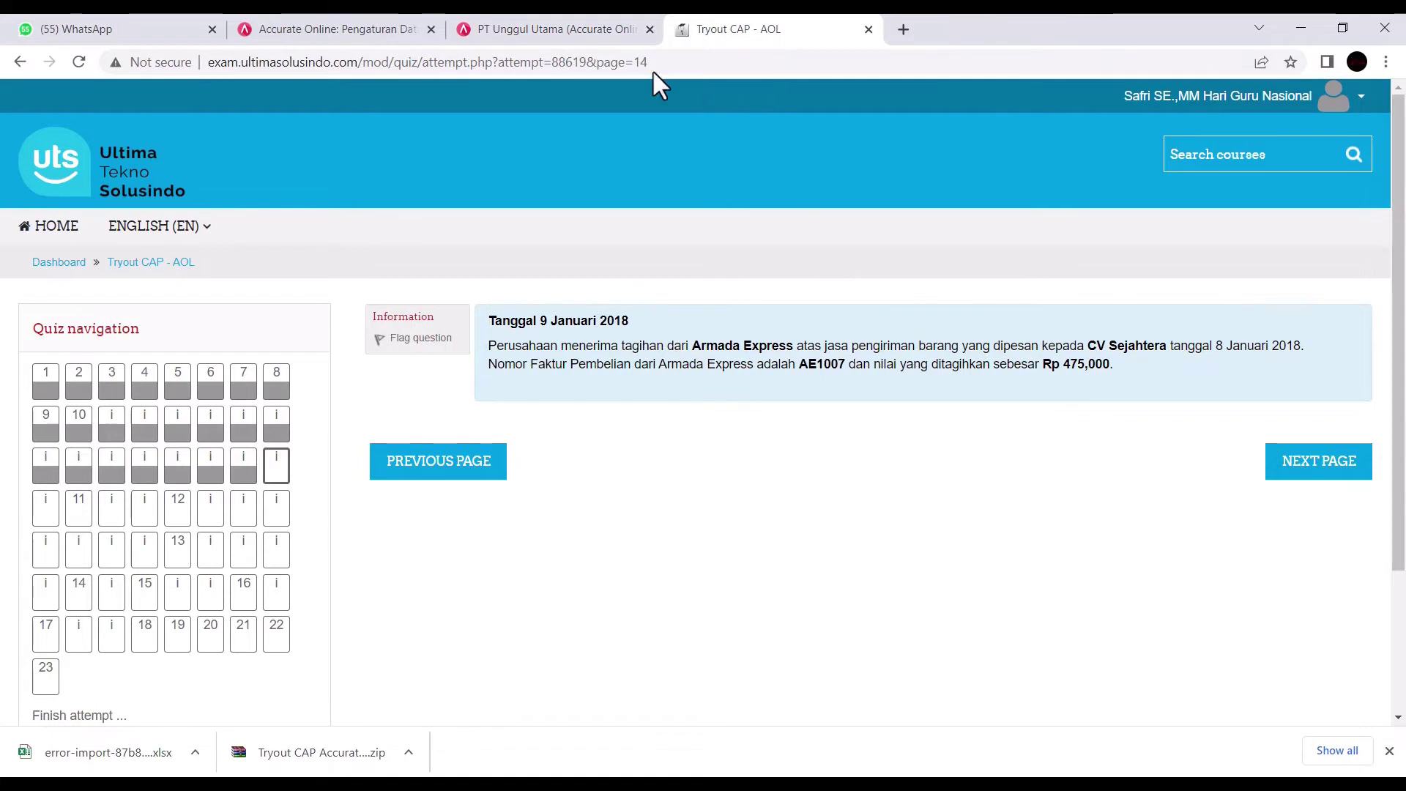
{"action": "left_click", "coordinate": [520, 36]}
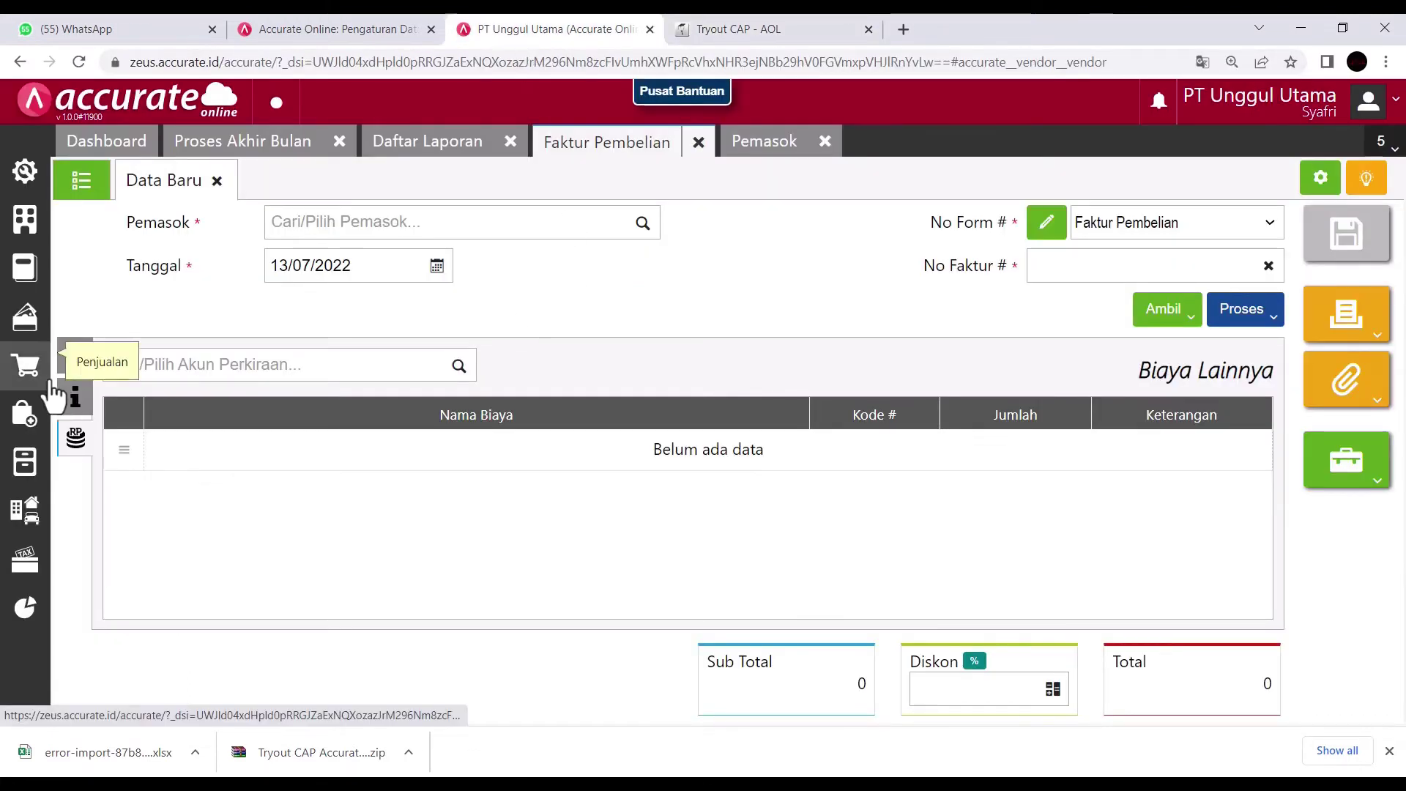
{"action": "left_click", "coordinate": [31, 421]}
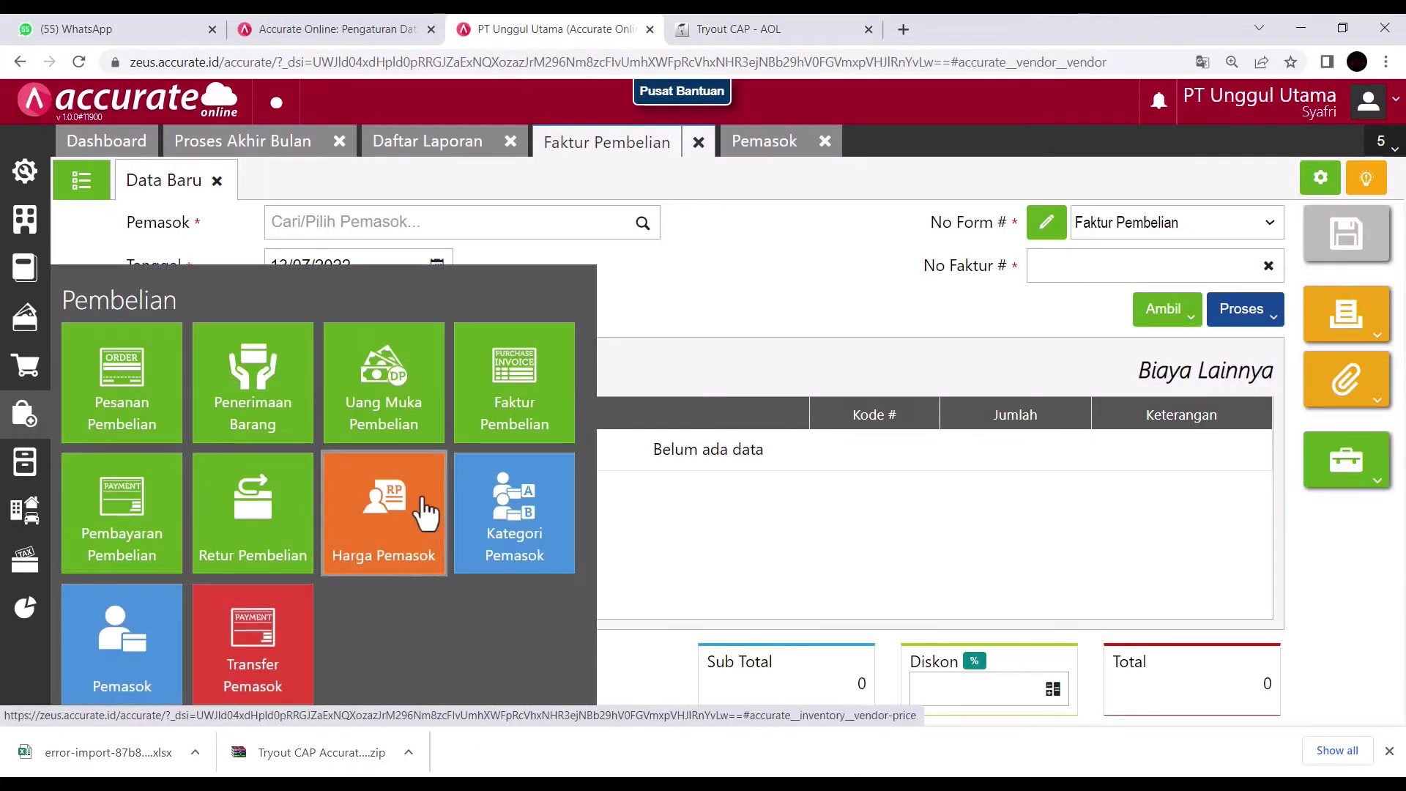
{"action": "left_click", "coordinate": [534, 421]}
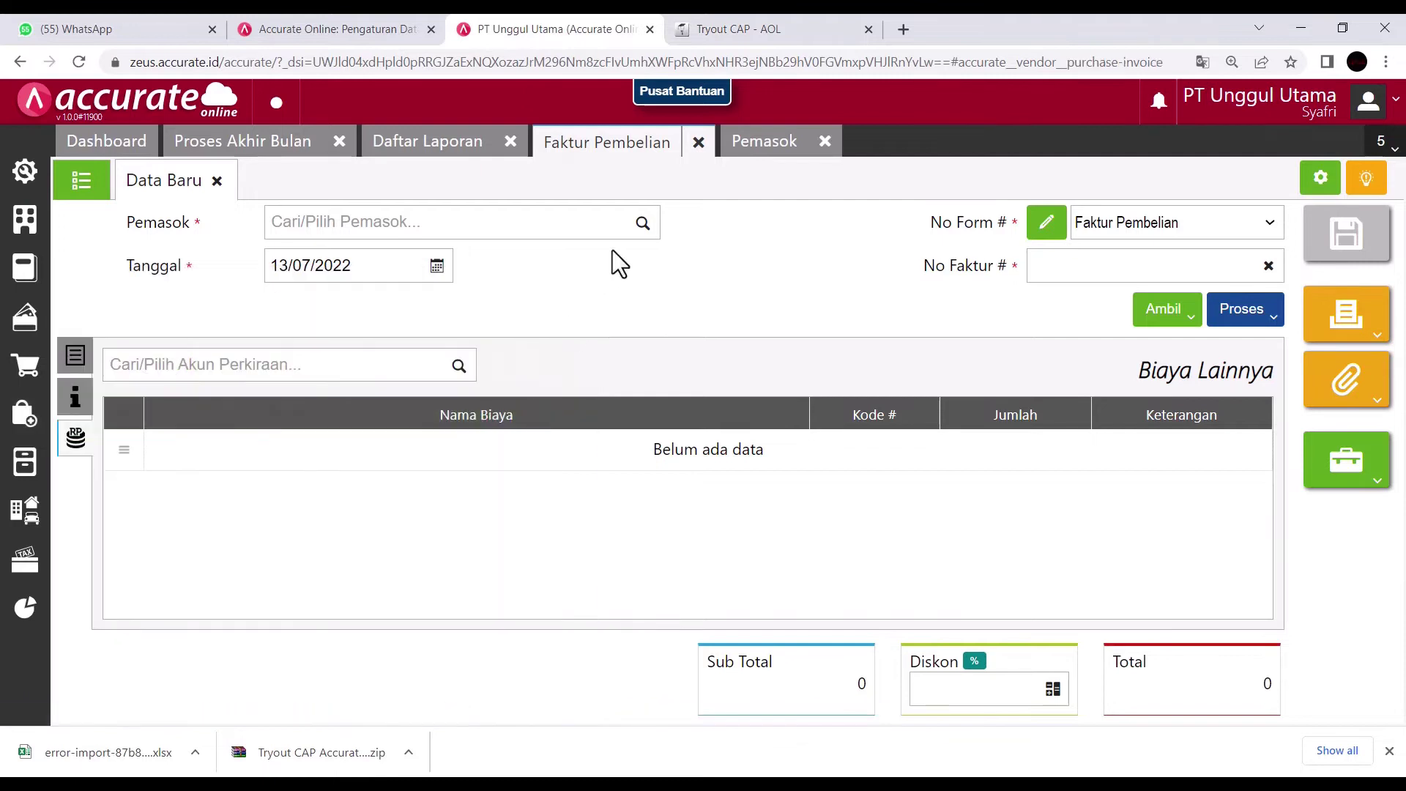
{"action": "left_click", "coordinate": [589, 224]}
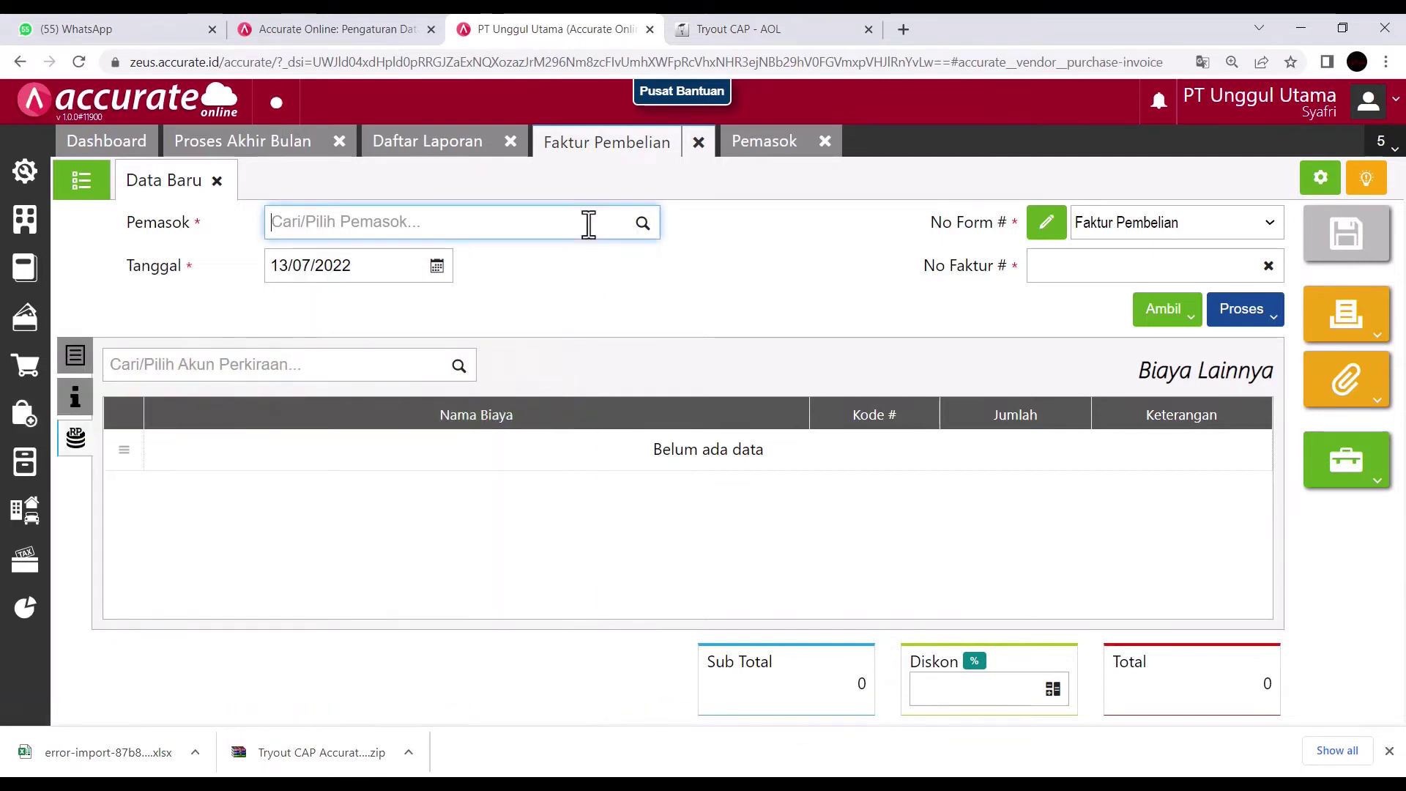
{"action": "type", "text": "arma"}
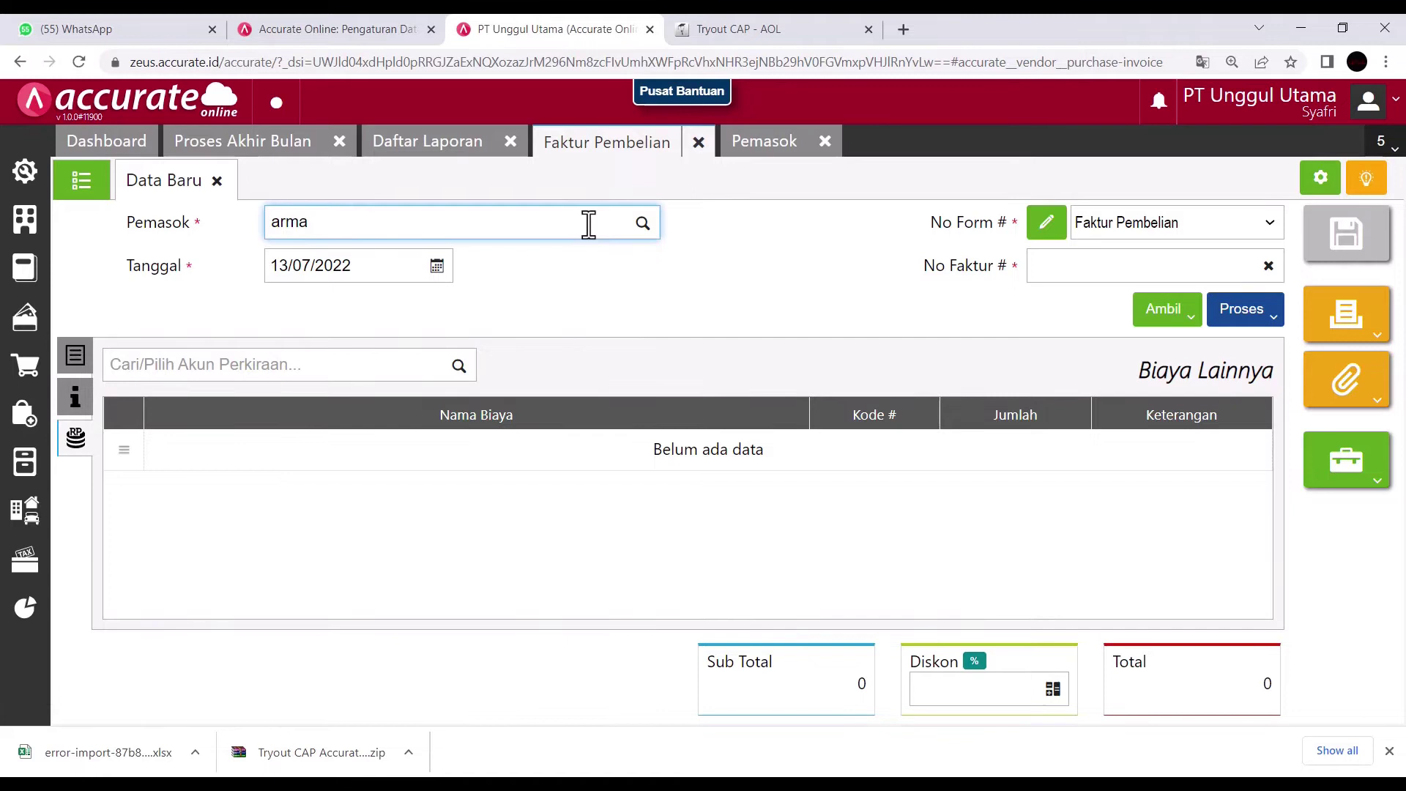
{"action": "left_click", "coordinate": [395, 268]}
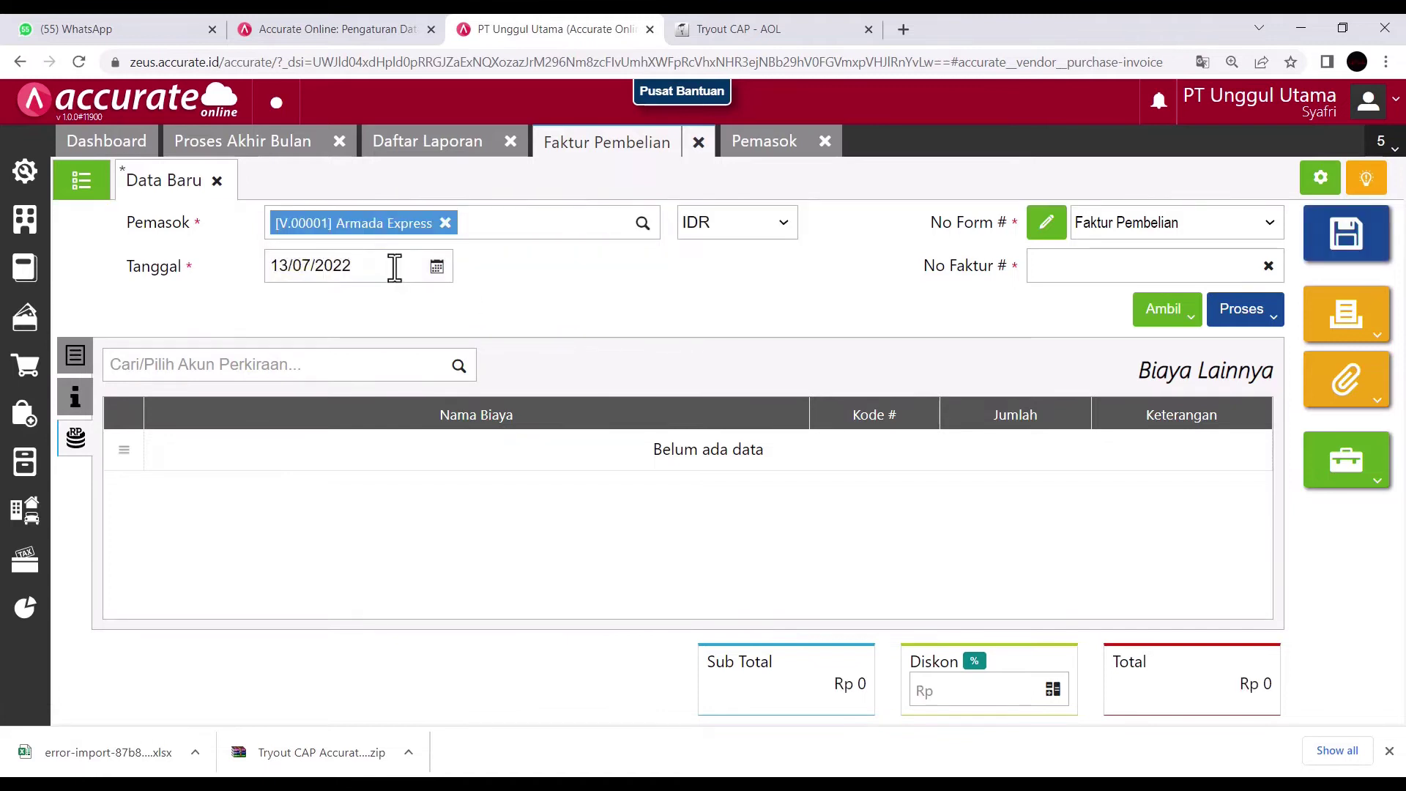
- Date the Armada Express purchase invoice 09/01/2018 and enter AE1007 as its No Faktur
{"action": "left_click", "coordinate": [394, 267]}
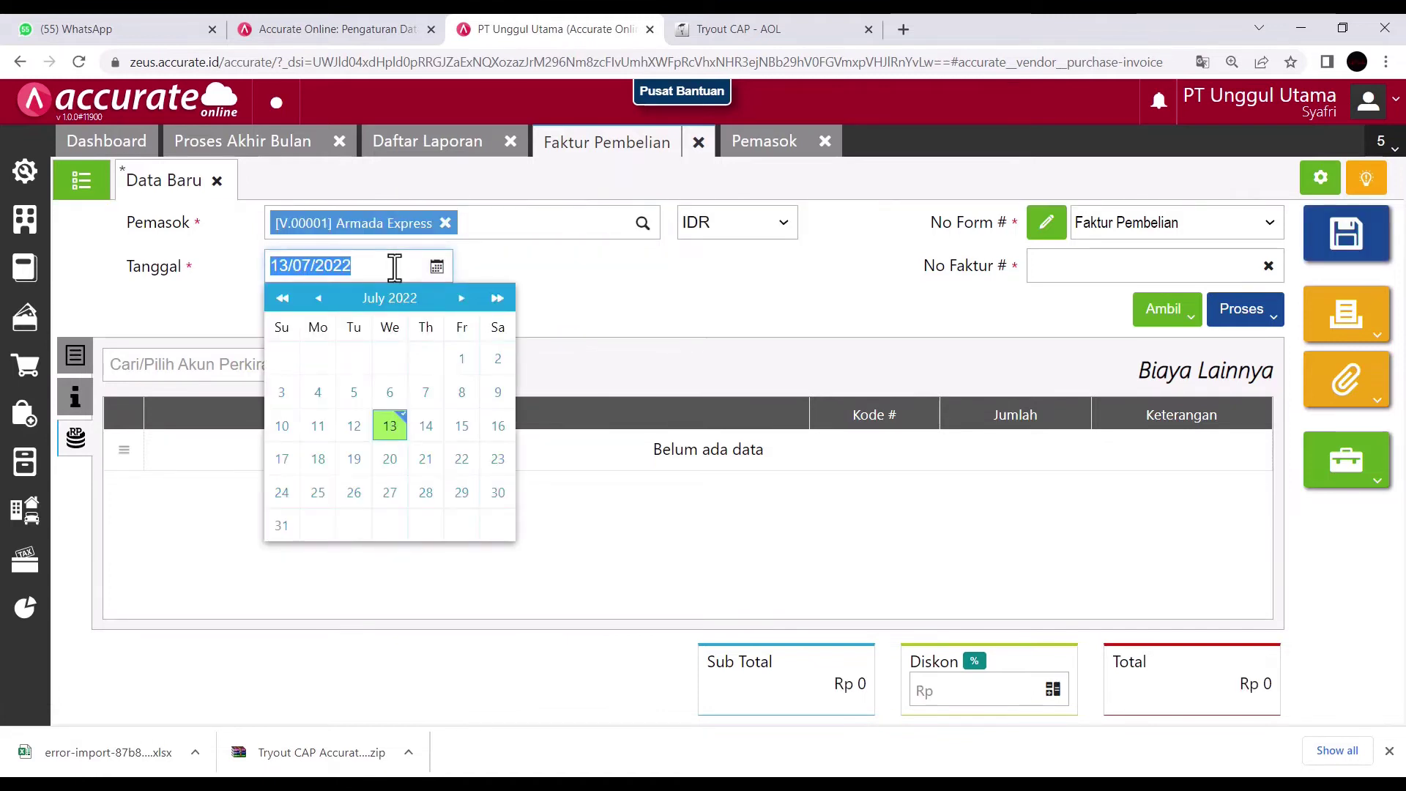
{"action": "type", "text": "09/01/20"}
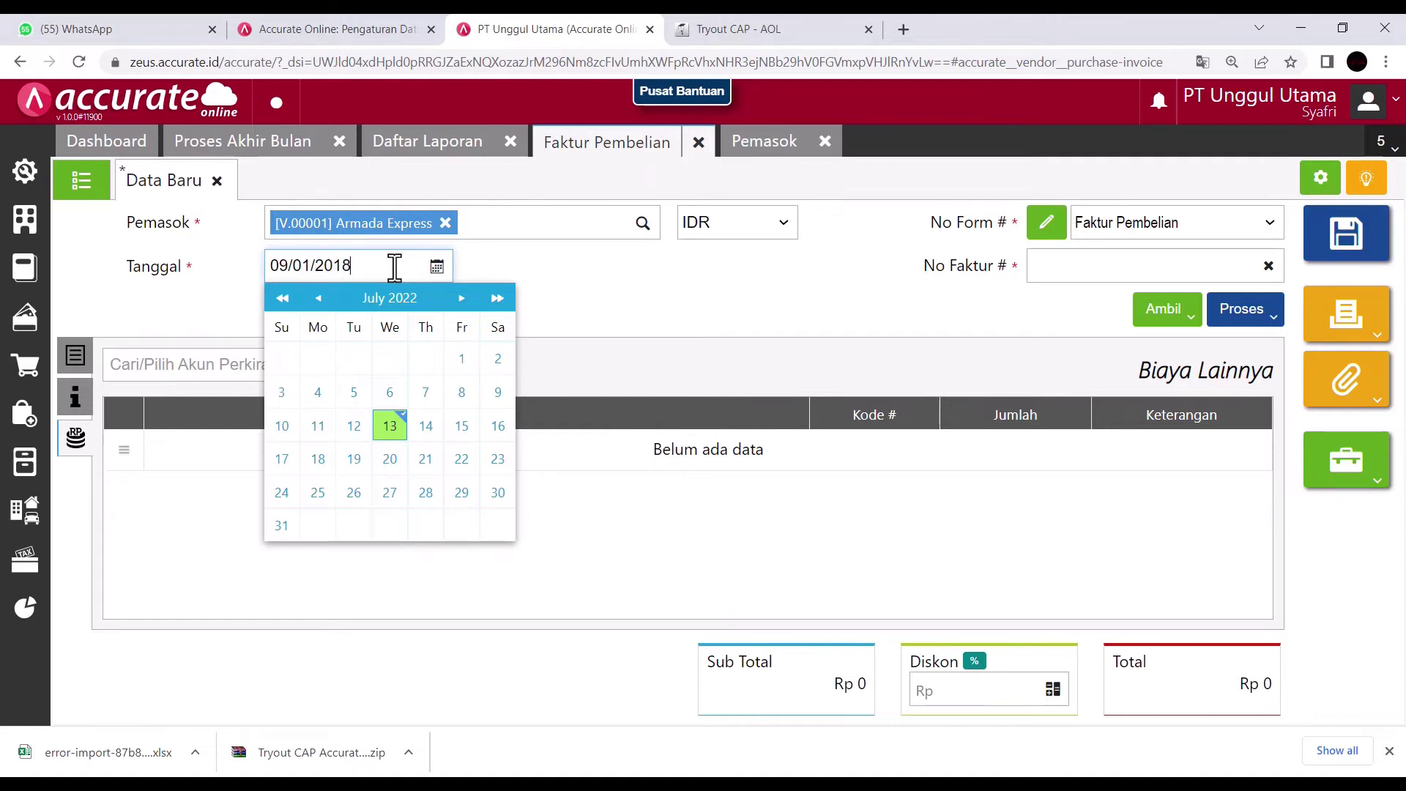
{"action": "left_click", "coordinate": [598, 317]}
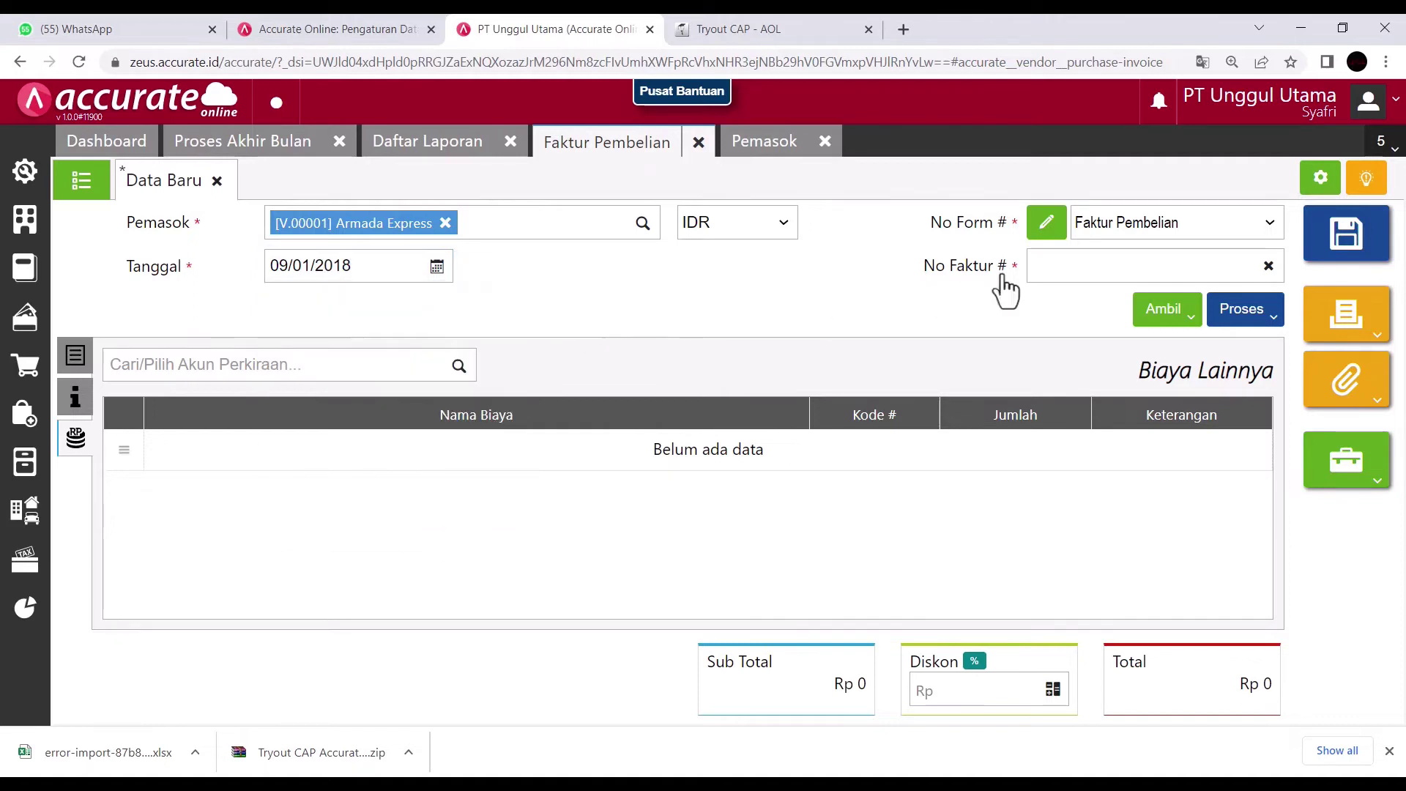
{"action": "left_click", "coordinate": [1079, 264]}
{"action": "type", "text": "AP1007"}
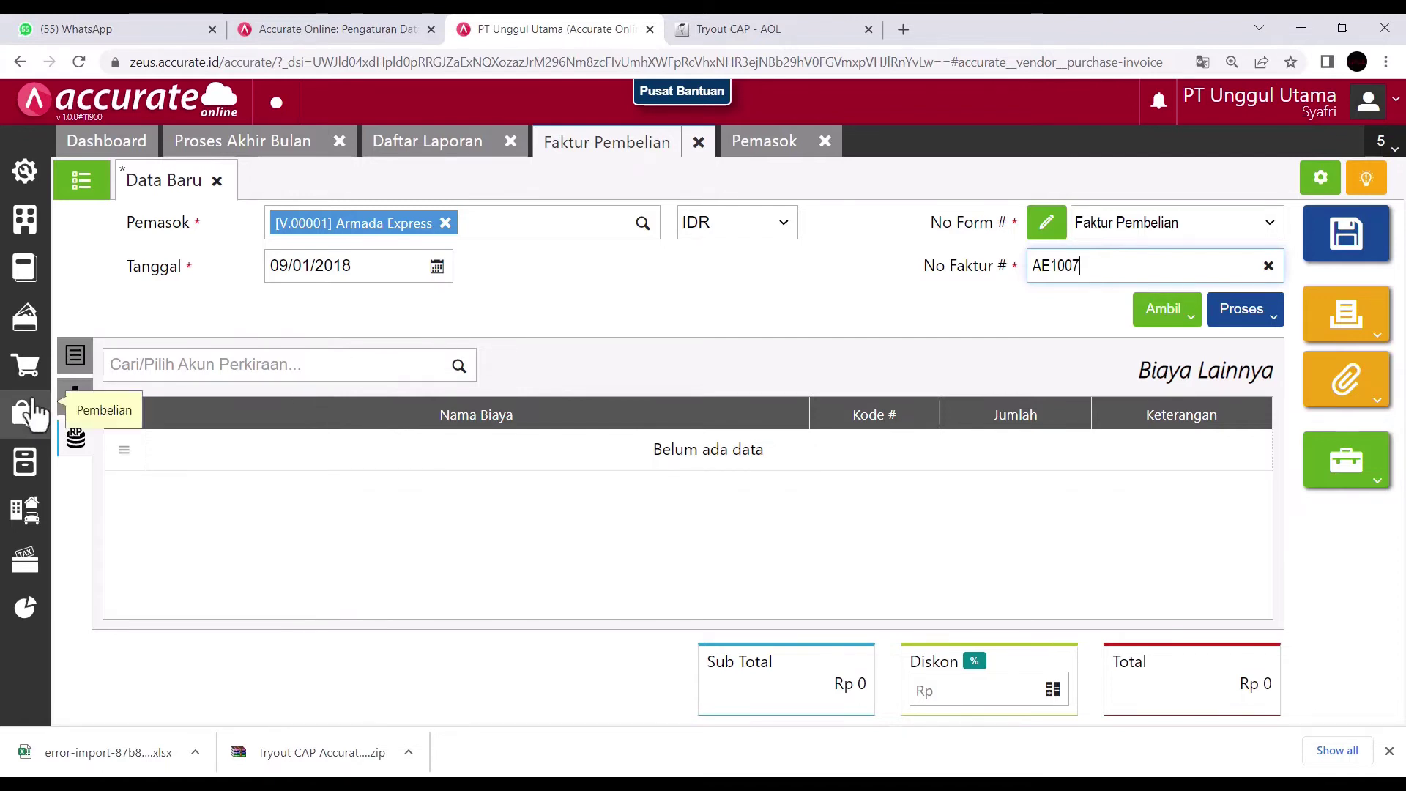
- Add Beban Angkut Pembelian of Rp 475.000 to the Armada Express invoice's Biaya Lainnya and save the invoice
{"action": "left_click", "coordinate": [324, 369]}
{"action": "type", "text": "angkut"}
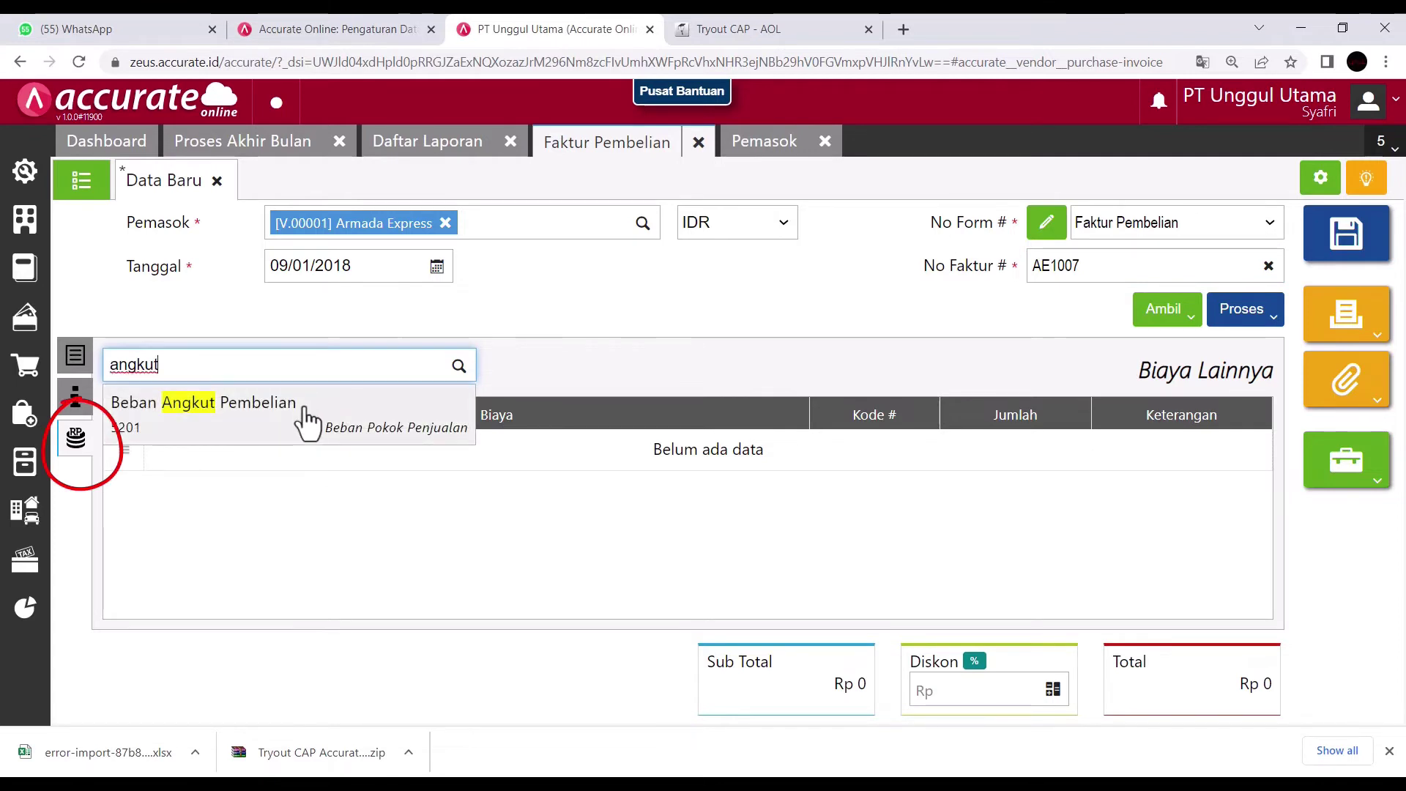
{"action": "left_click", "coordinate": [306, 407]}
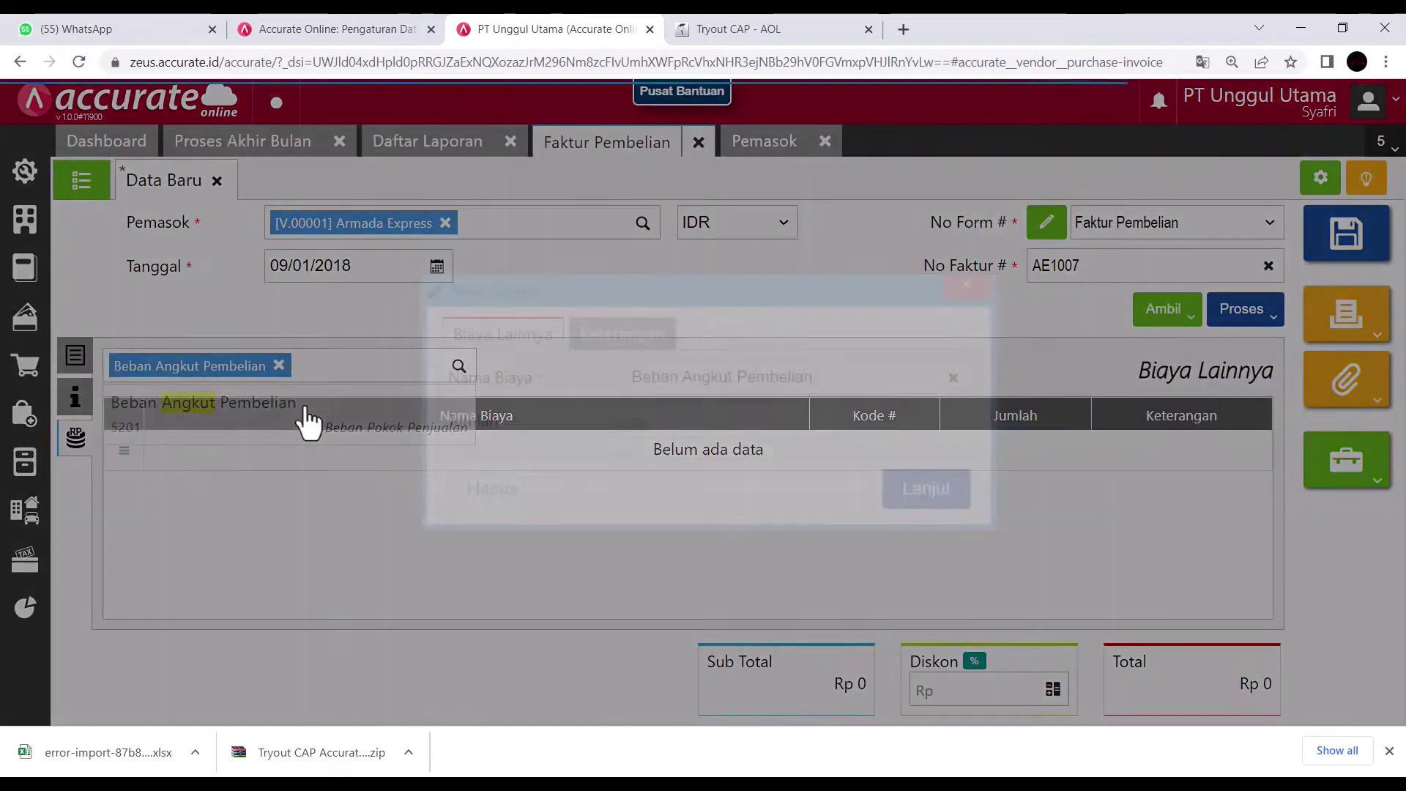
{"action": "left_click", "coordinate": [794, 430]}
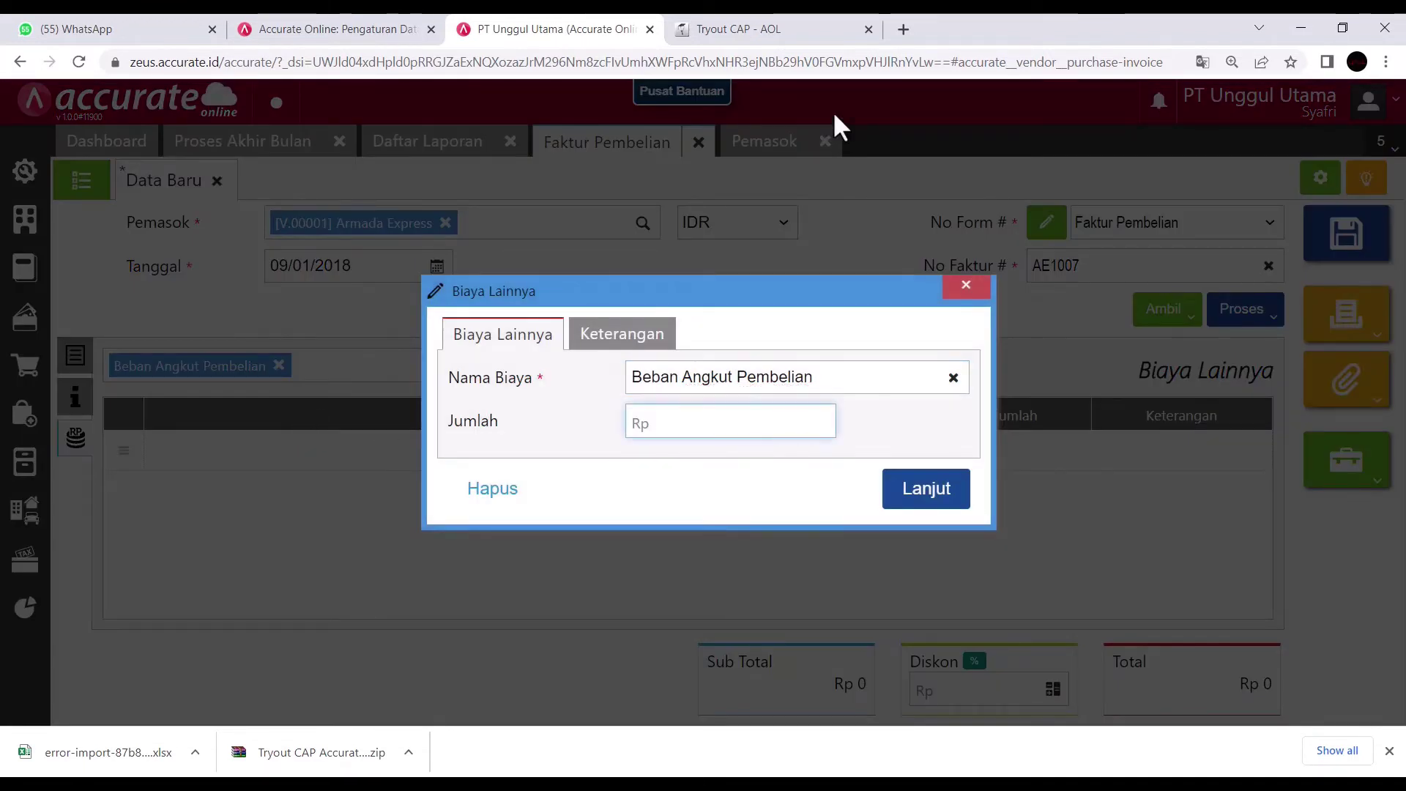
{"action": "type", "text": "475.000"}
{"action": "left_click", "coordinate": [909, 492]}
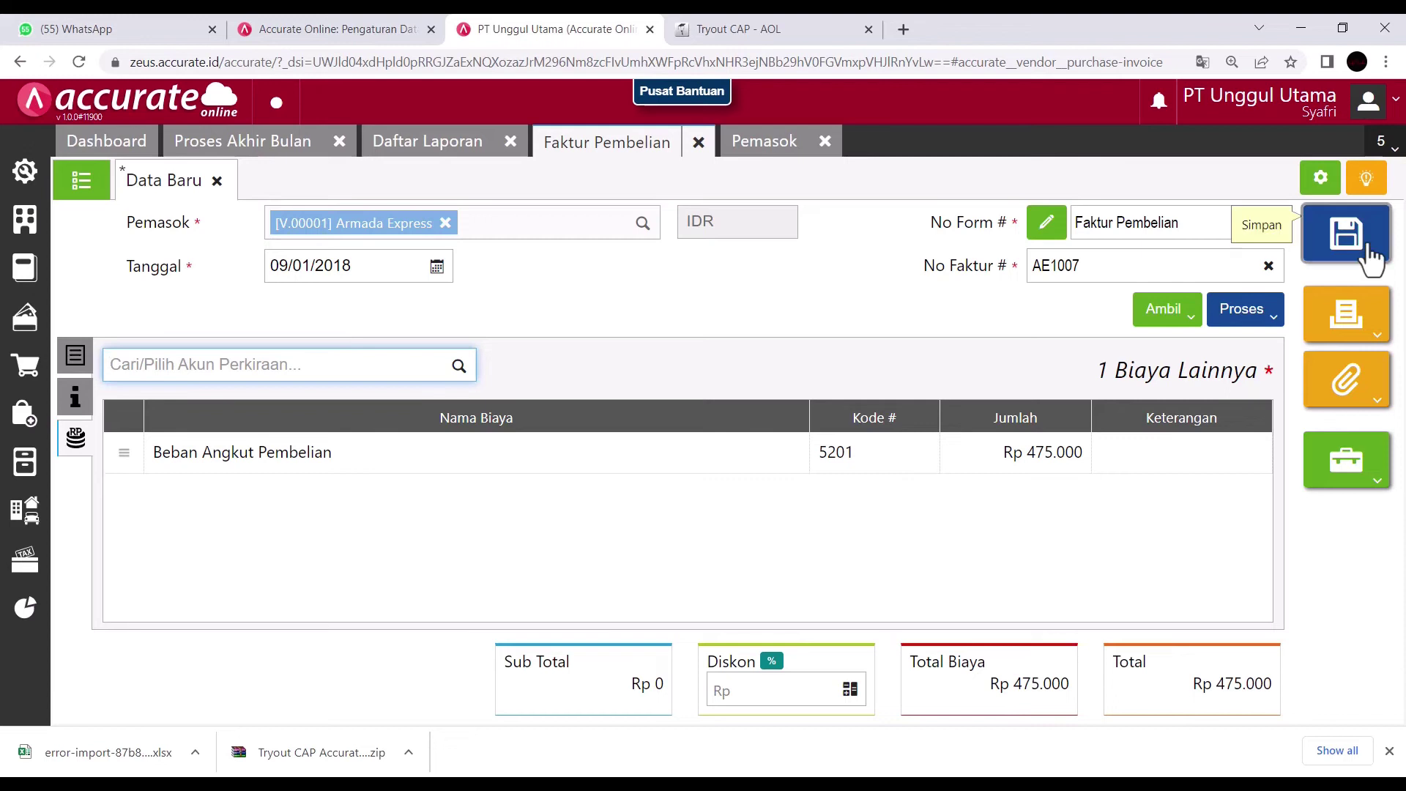
{"action": "left_click", "coordinate": [1364, 252]}
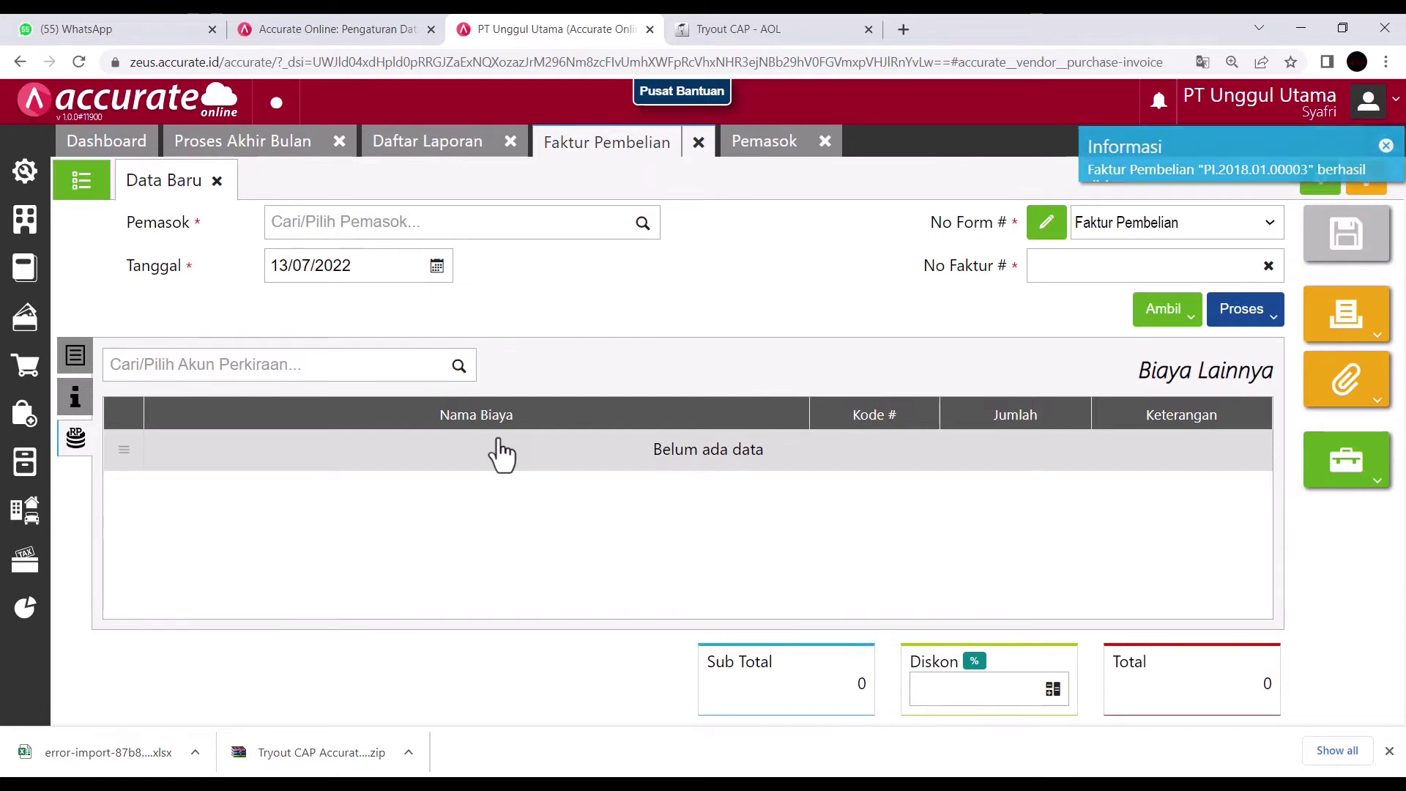
- Open a new Uang Muka Pembelian form and copy invoice number DP/1818 from the tryout's 10 January 2018 transaction
{"action": "left_click", "coordinate": [26, 406]}
{"action": "left_click", "coordinate": [392, 398]}
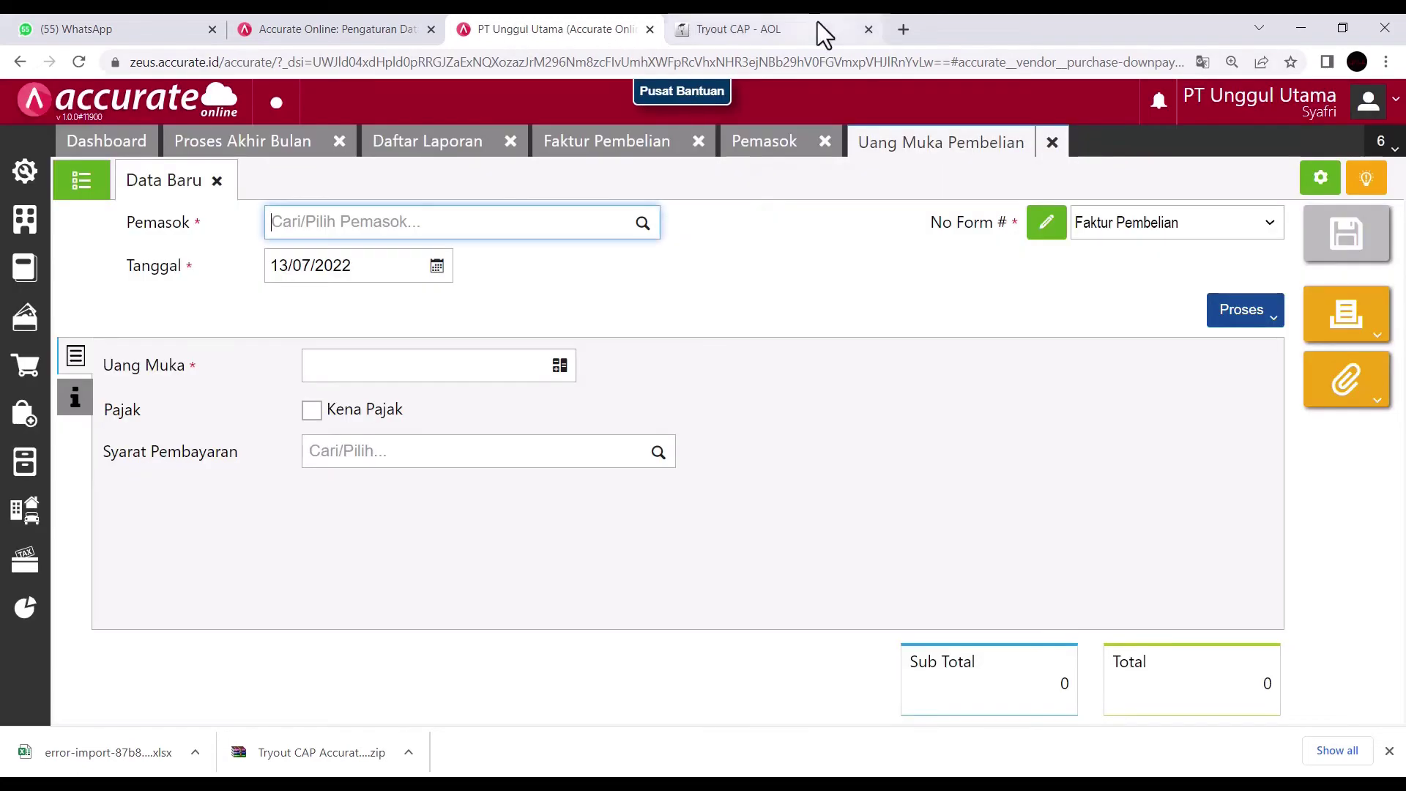
{"action": "left_click", "coordinate": [818, 35]}
{"action": "left_click", "coordinate": [1322, 480]}
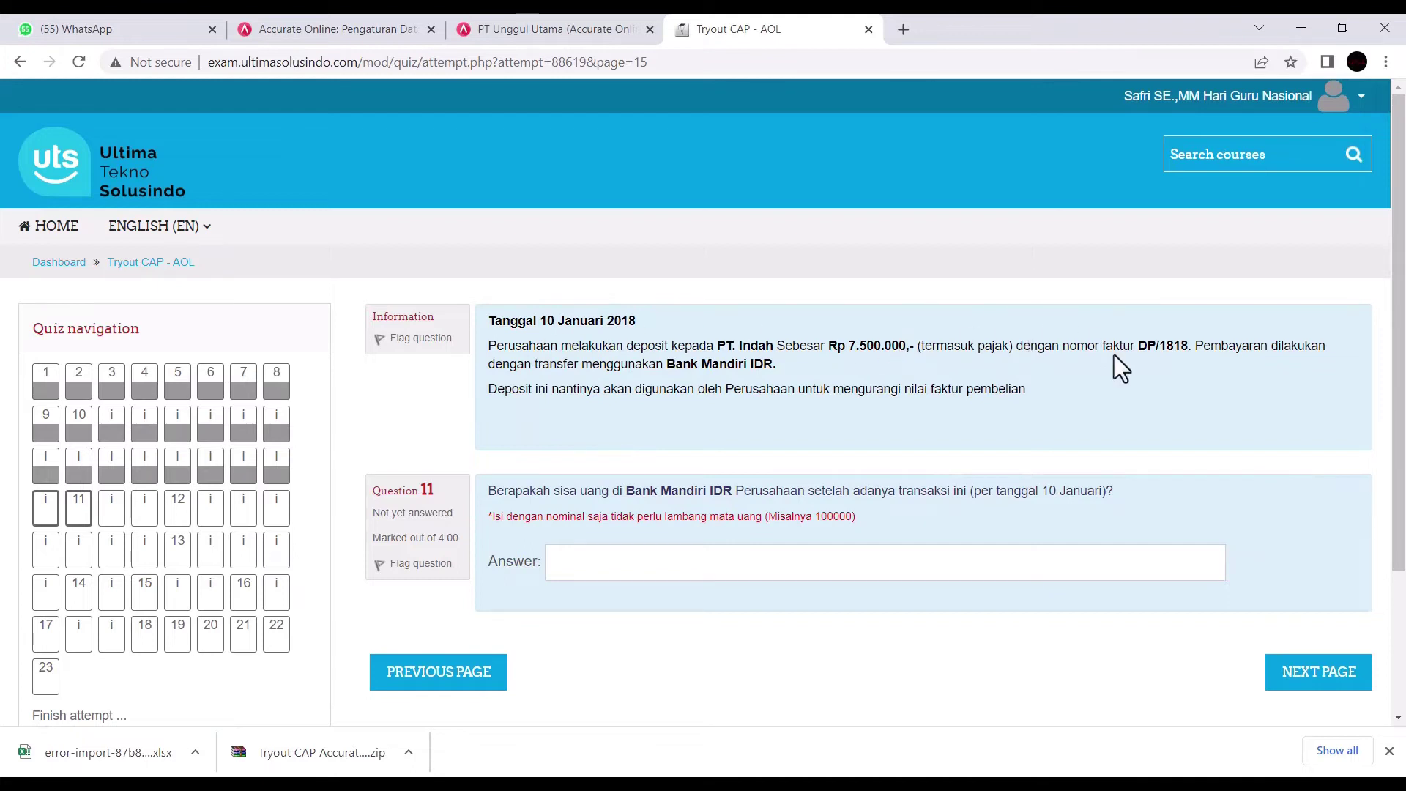
{"action": "left_click_drag", "start_coordinate": [1192, 349], "coordinate": [1145, 351]}
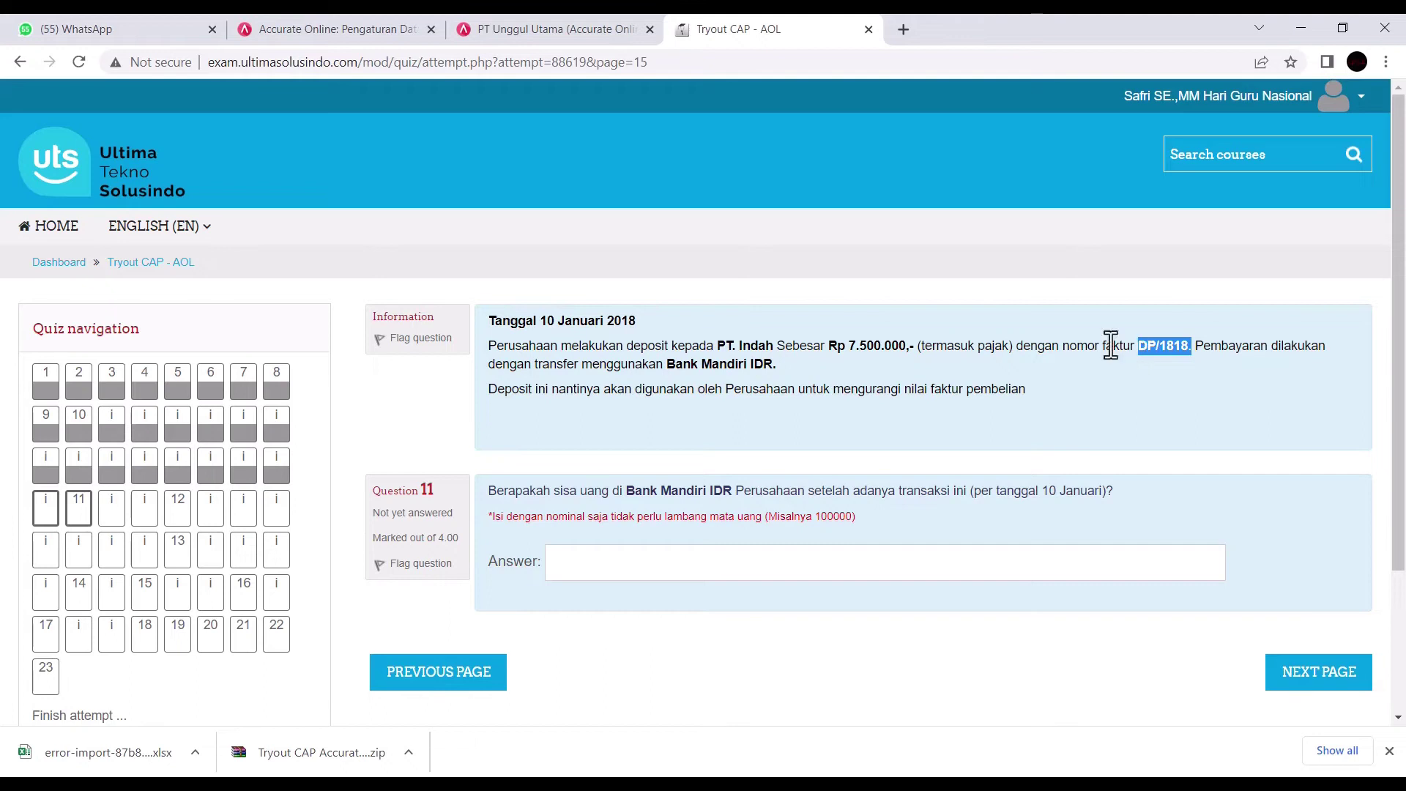
- Set the down payment's Pemasok to PT. Indah, Tanggal to 10/01/2018 and No Faktur to DP/1818
{"action": "left_click", "coordinate": [568, 31]}
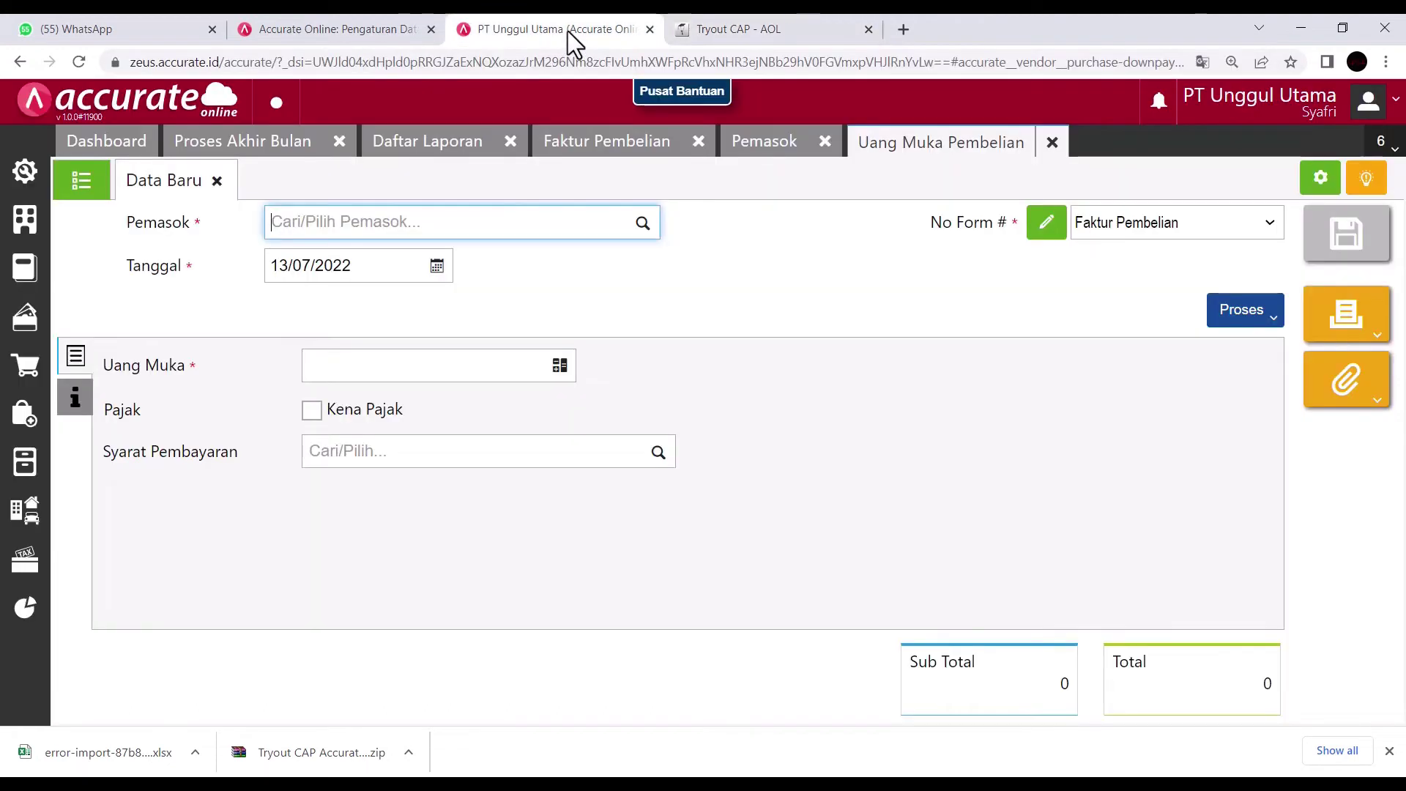
{"action": "left_click", "coordinate": [642, 228]}
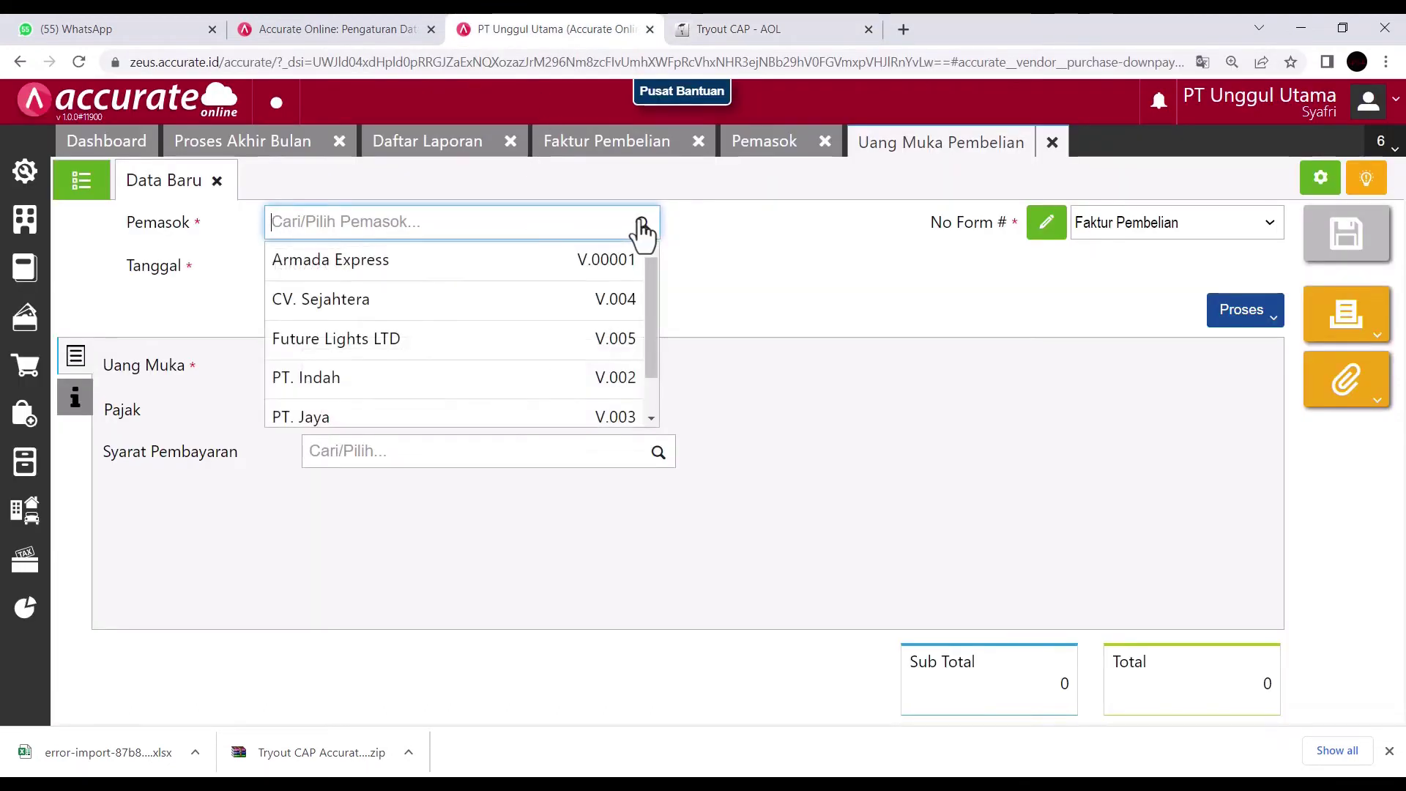
{"action": "left_click", "coordinate": [357, 392]}
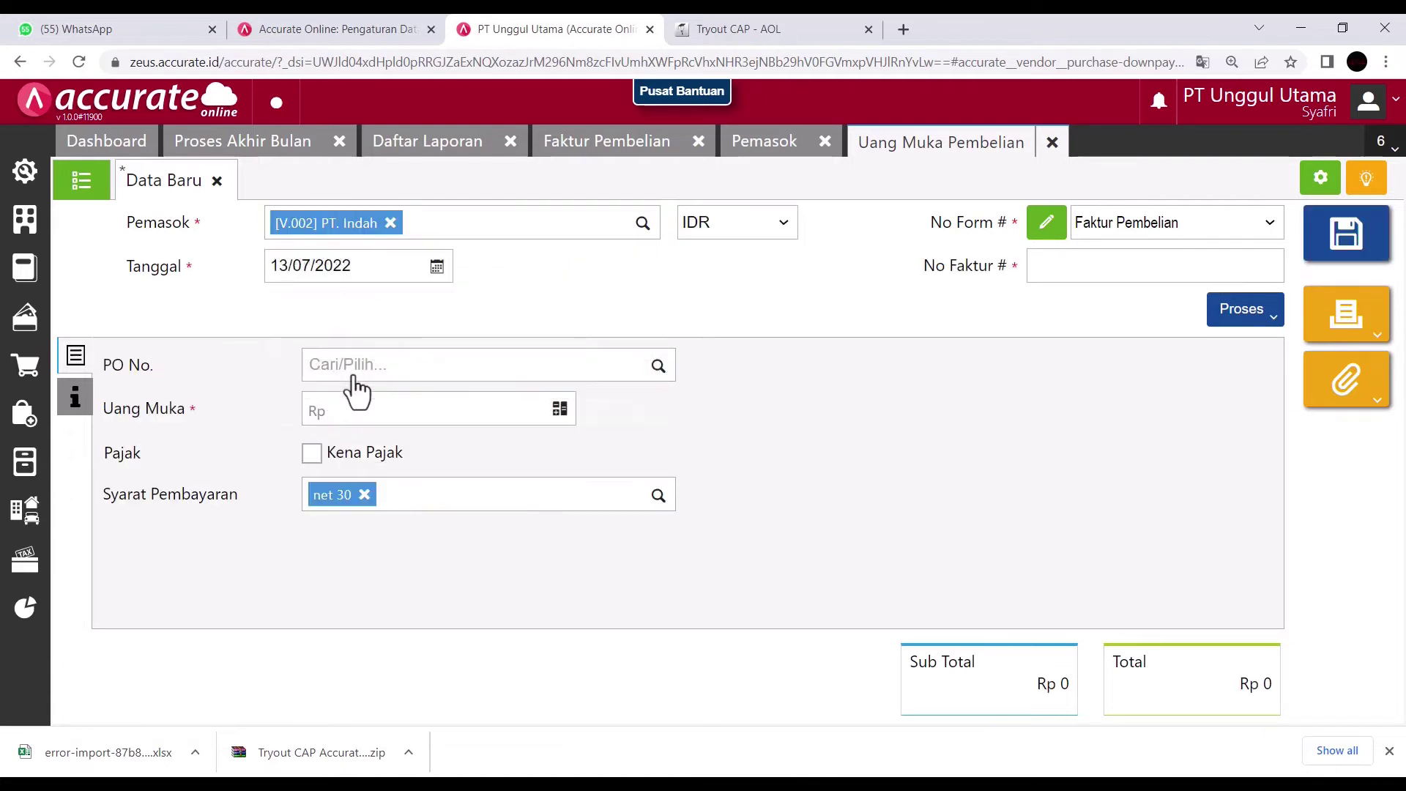
{"action": "left_click", "coordinate": [429, 274]}
{"action": "type", "text": "10/01/2018"}
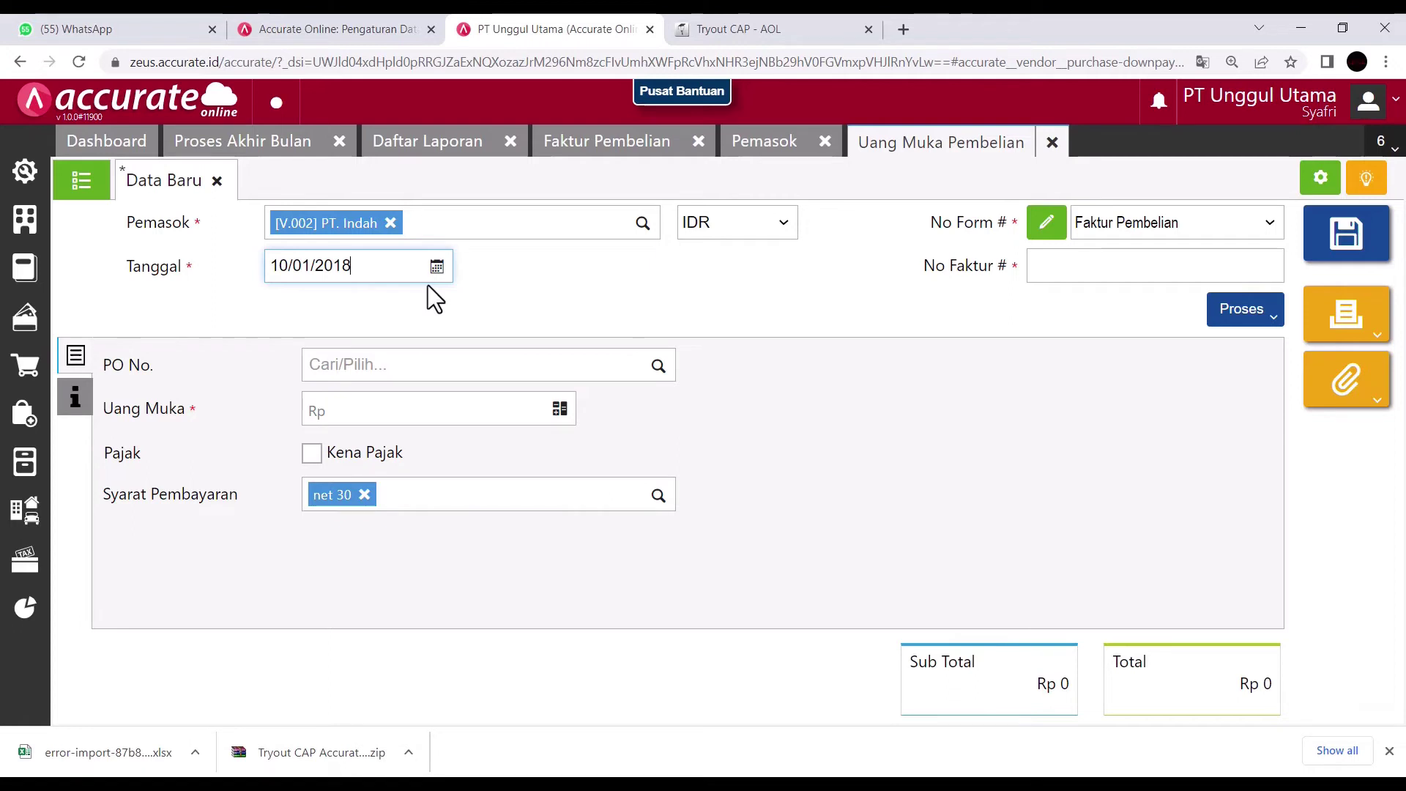
{"action": "left_click", "coordinate": [1131, 272]}
{"action": "type", "text": "DP/1818."}
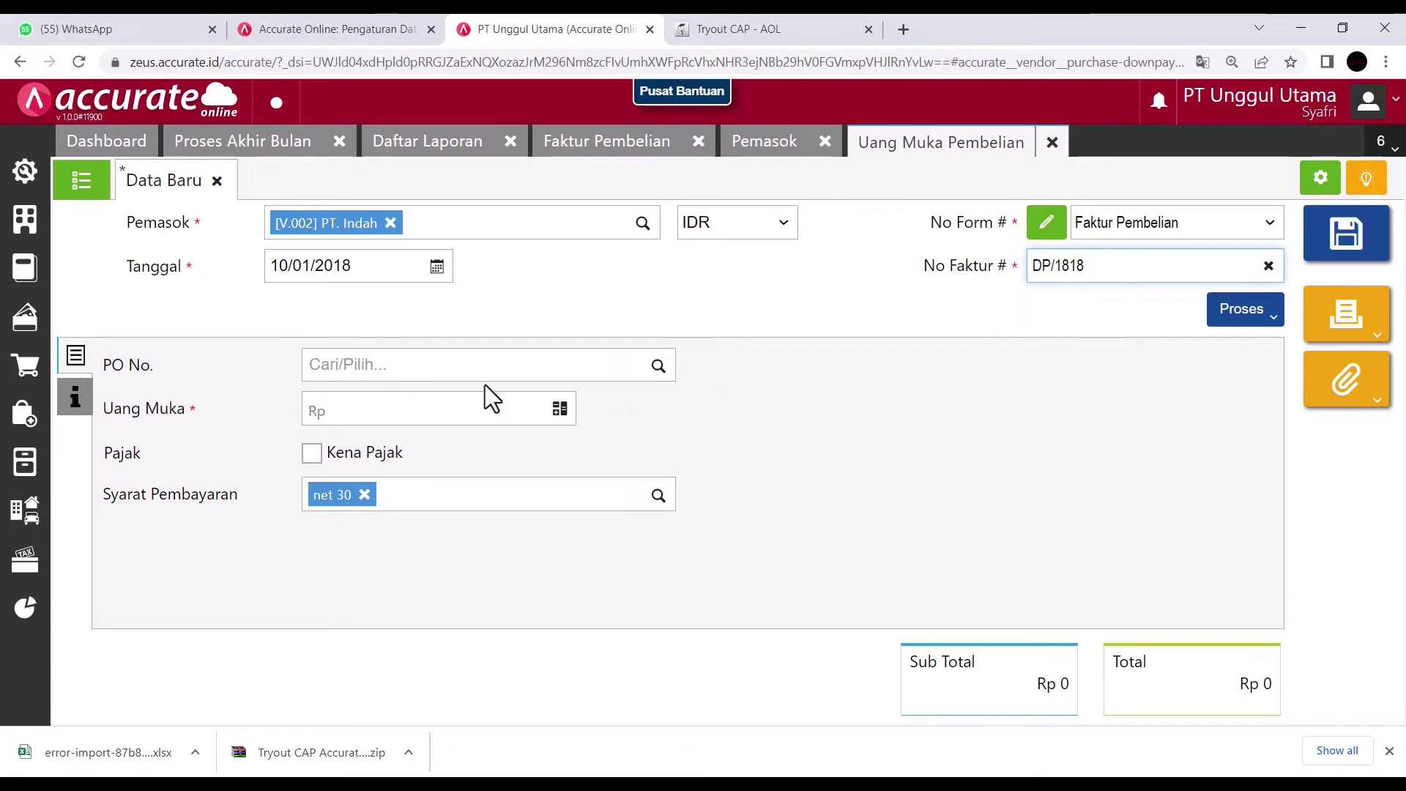
- Enter an Uang Muka of Rp 7.500.000 and make it Kena Pajak with Pajak Pertambahan Nilai as the PPN
{"action": "left_click", "coordinate": [415, 408]}
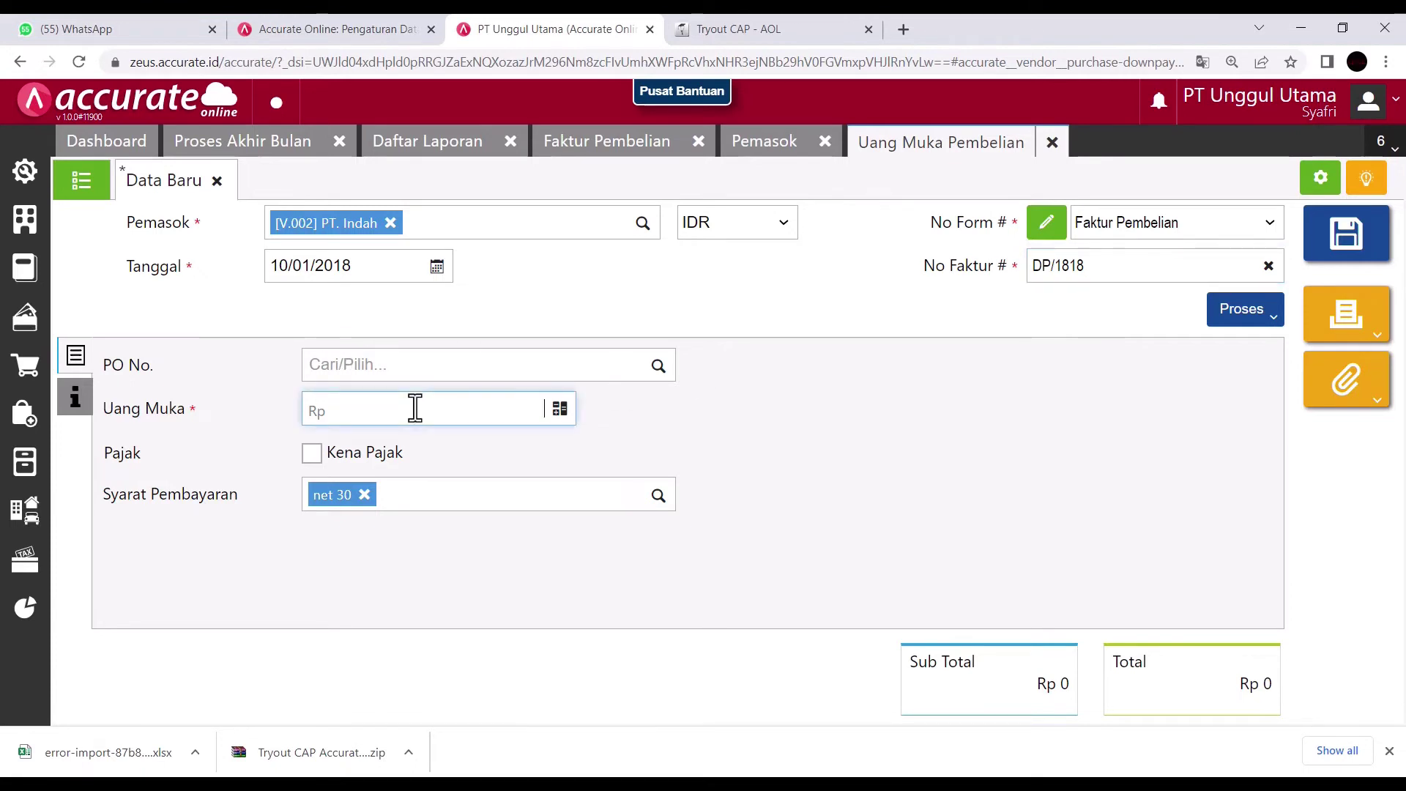
{"action": "type", "text": "7.500.000"}
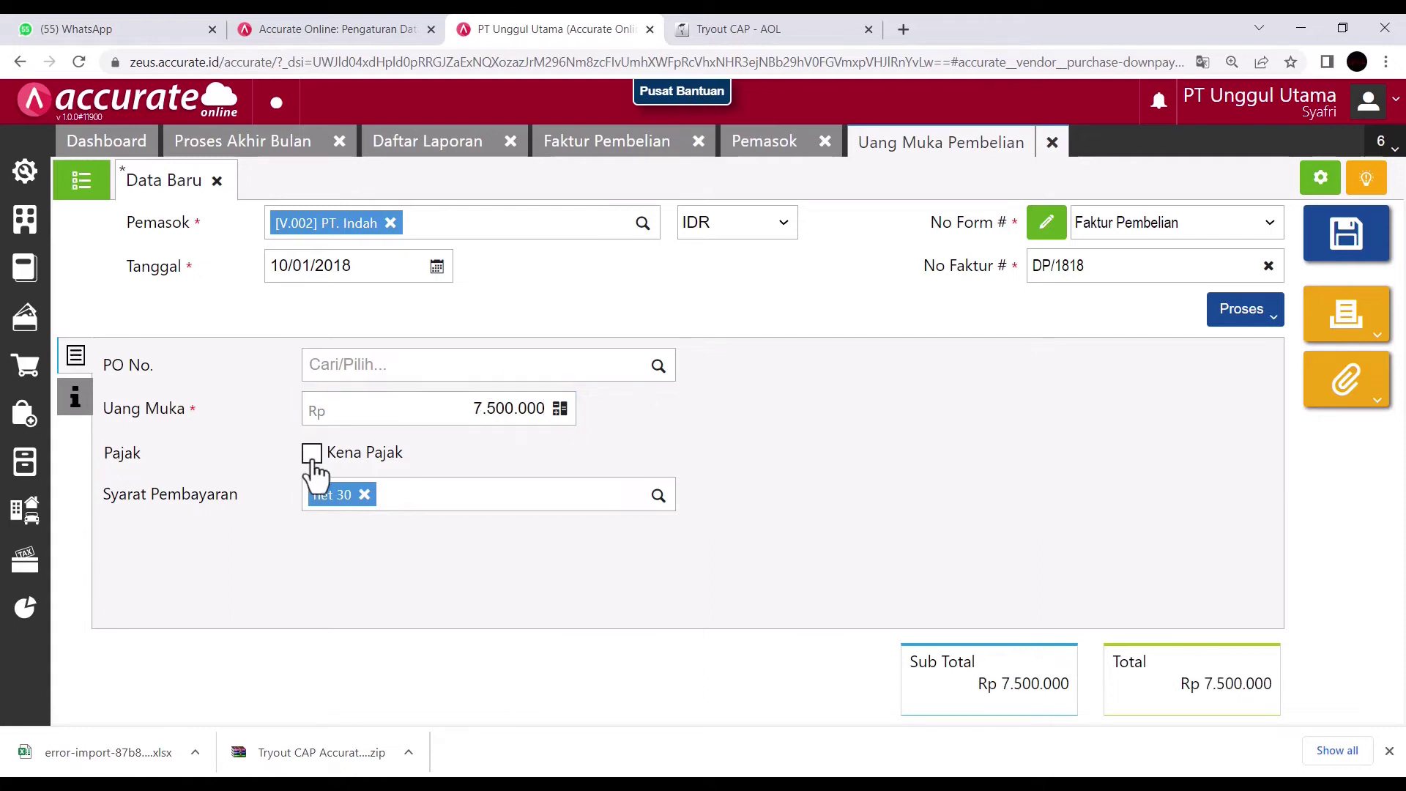
{"action": "left_click", "coordinate": [312, 453]}
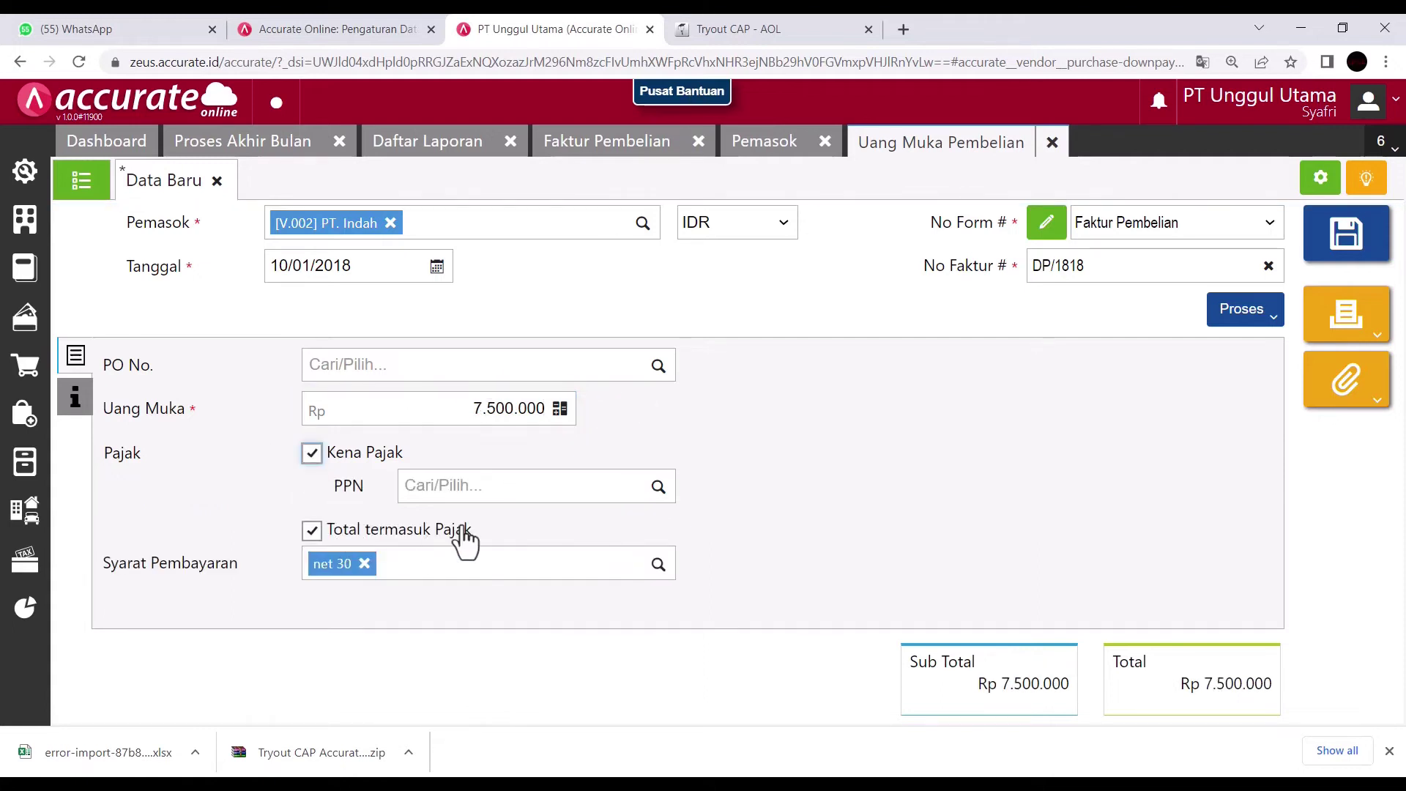
{"action": "left_click", "coordinate": [657, 488]}
{"action": "left_click", "coordinate": [530, 553]}
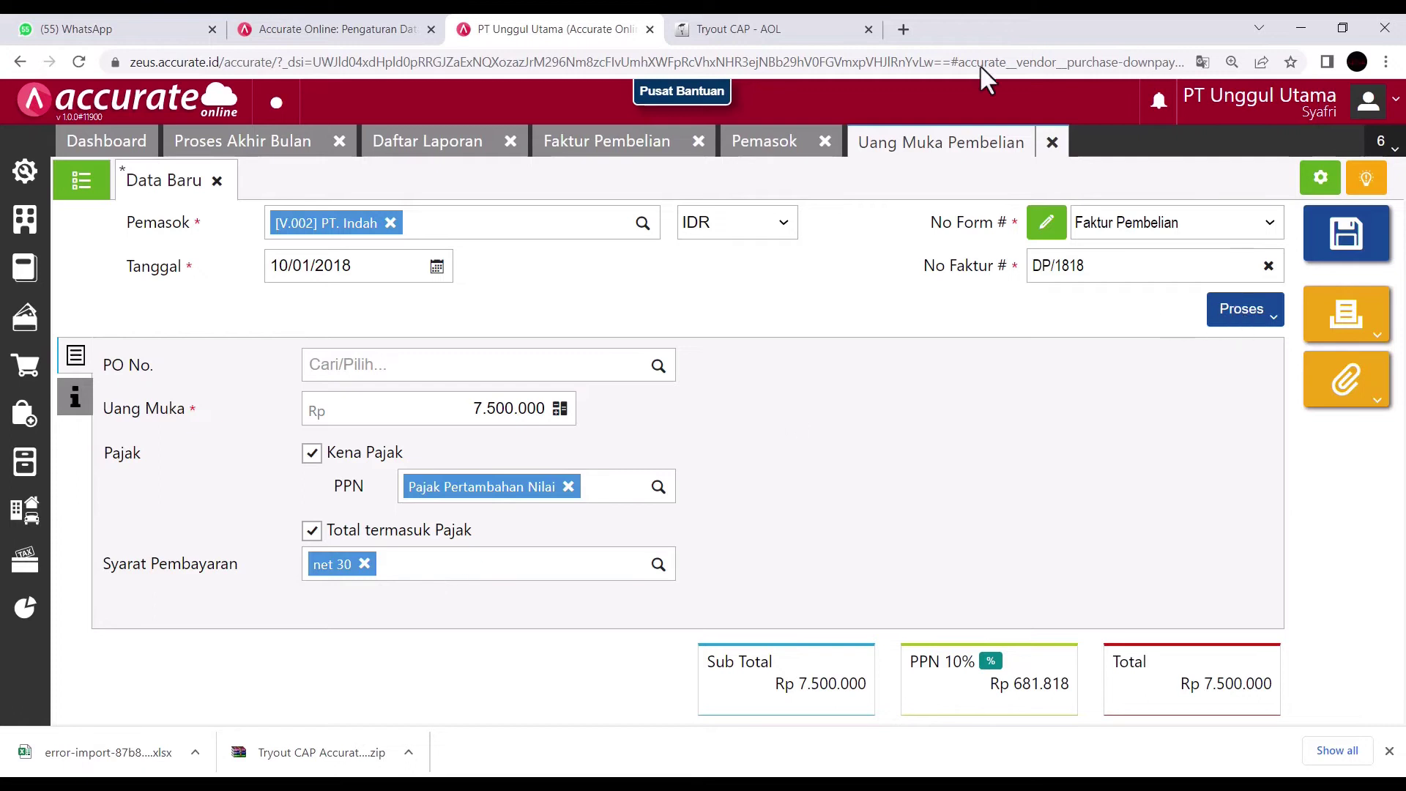
- Recheck the deposit details on the tryout page and process PT. Indah's down payment into a Pembayaran Pembelian
{"action": "left_click", "coordinate": [769, 29]}
{"action": "left_click", "coordinate": [552, 29]}
{"action": "left_click", "coordinate": [1237, 311]}
{"action": "left_click", "coordinate": [1144, 358]}
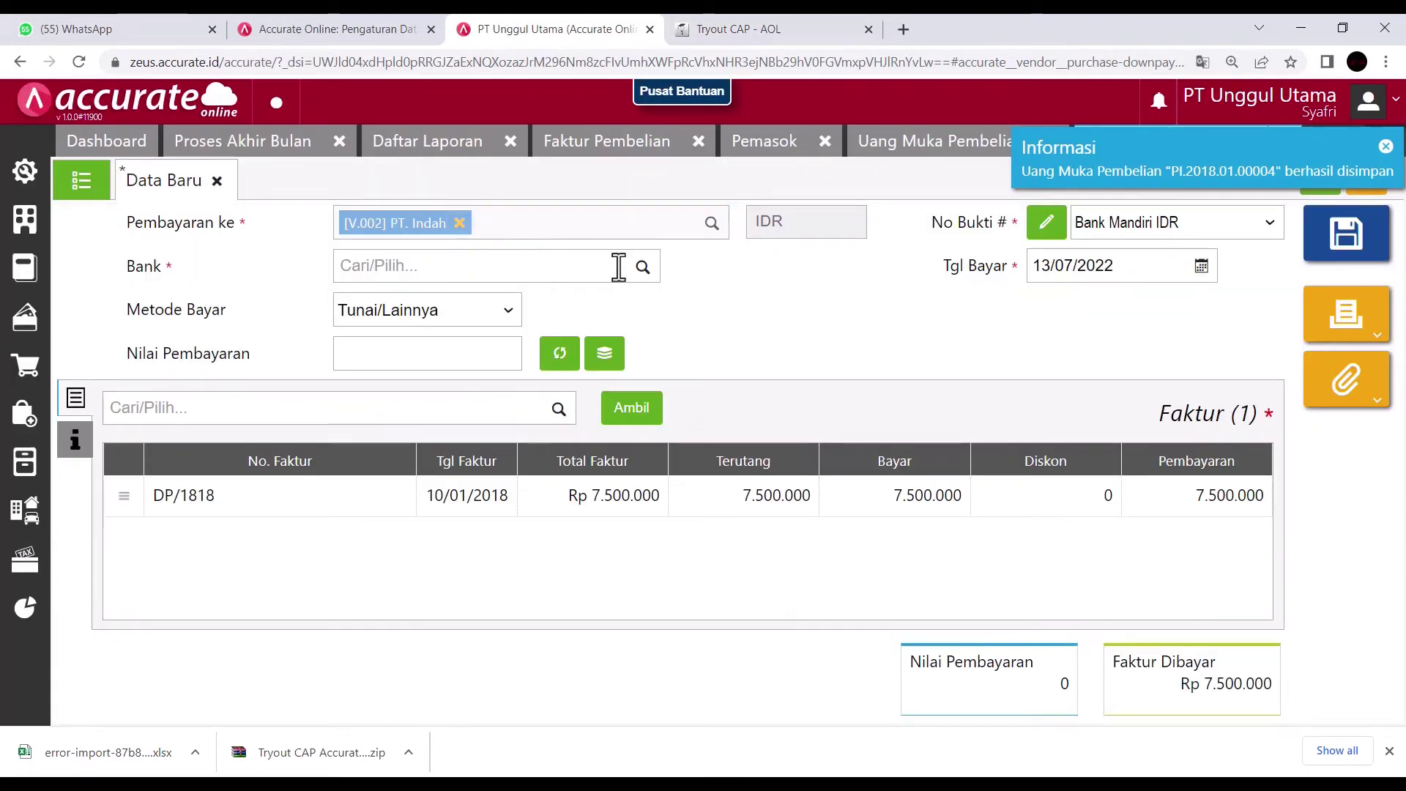
- Choose Bank Mandiri IDR as the payment's Bank and set Tgl Bayar to 10/01/2018
{"action": "left_click", "coordinate": [645, 268]}
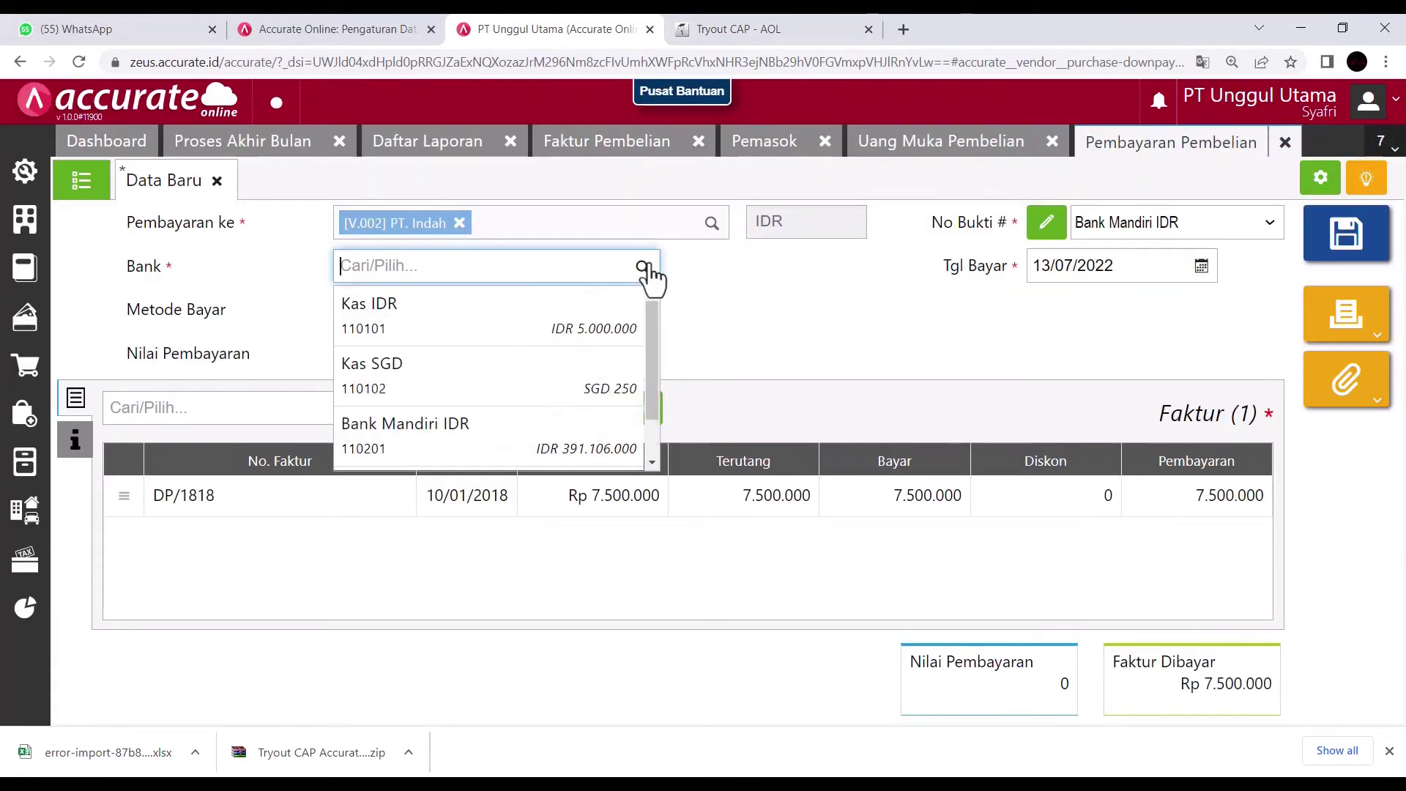
{"action": "left_click", "coordinate": [408, 432]}
{"action": "left_click", "coordinate": [1120, 268]}
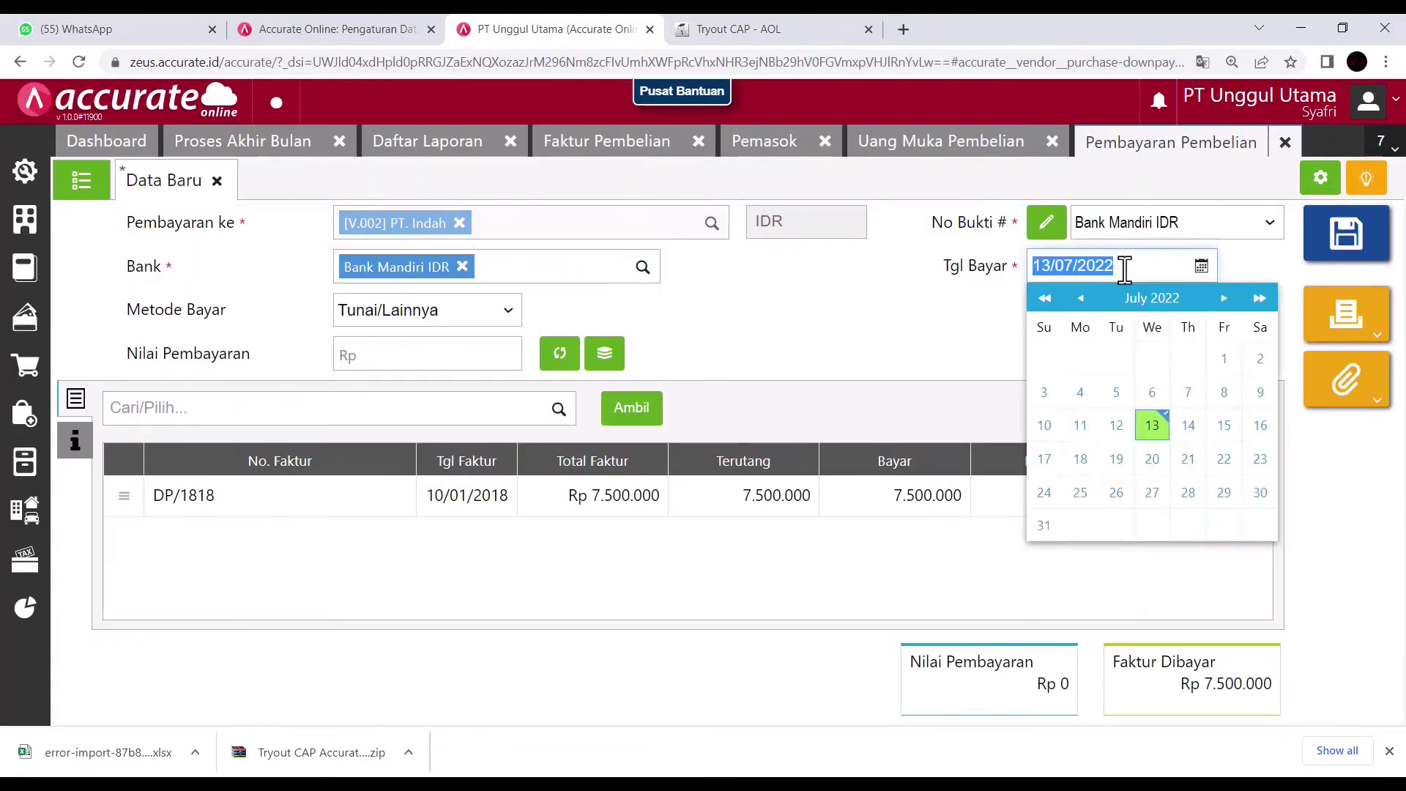
{"action": "type", "text": "10"}
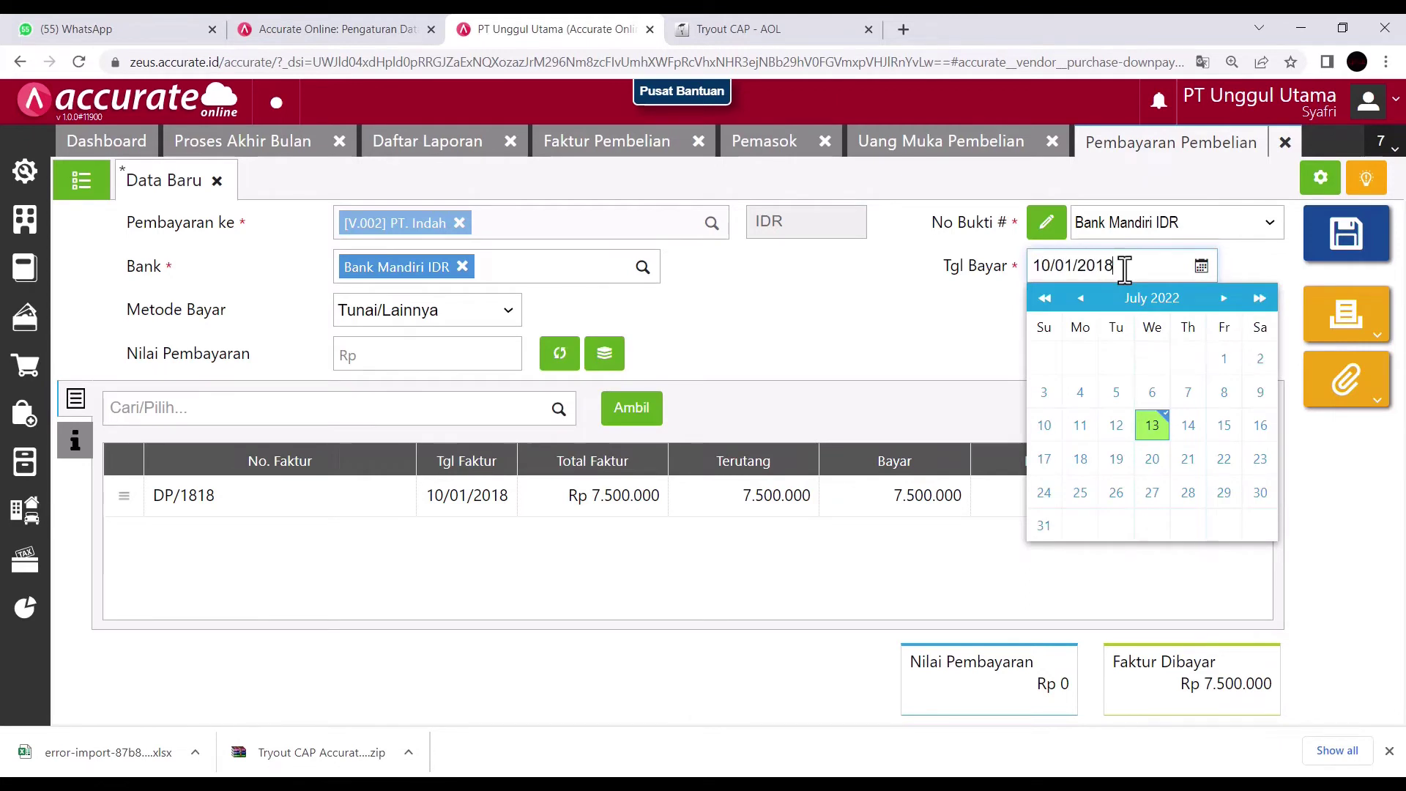
{"action": "left_click", "coordinate": [800, 339]}
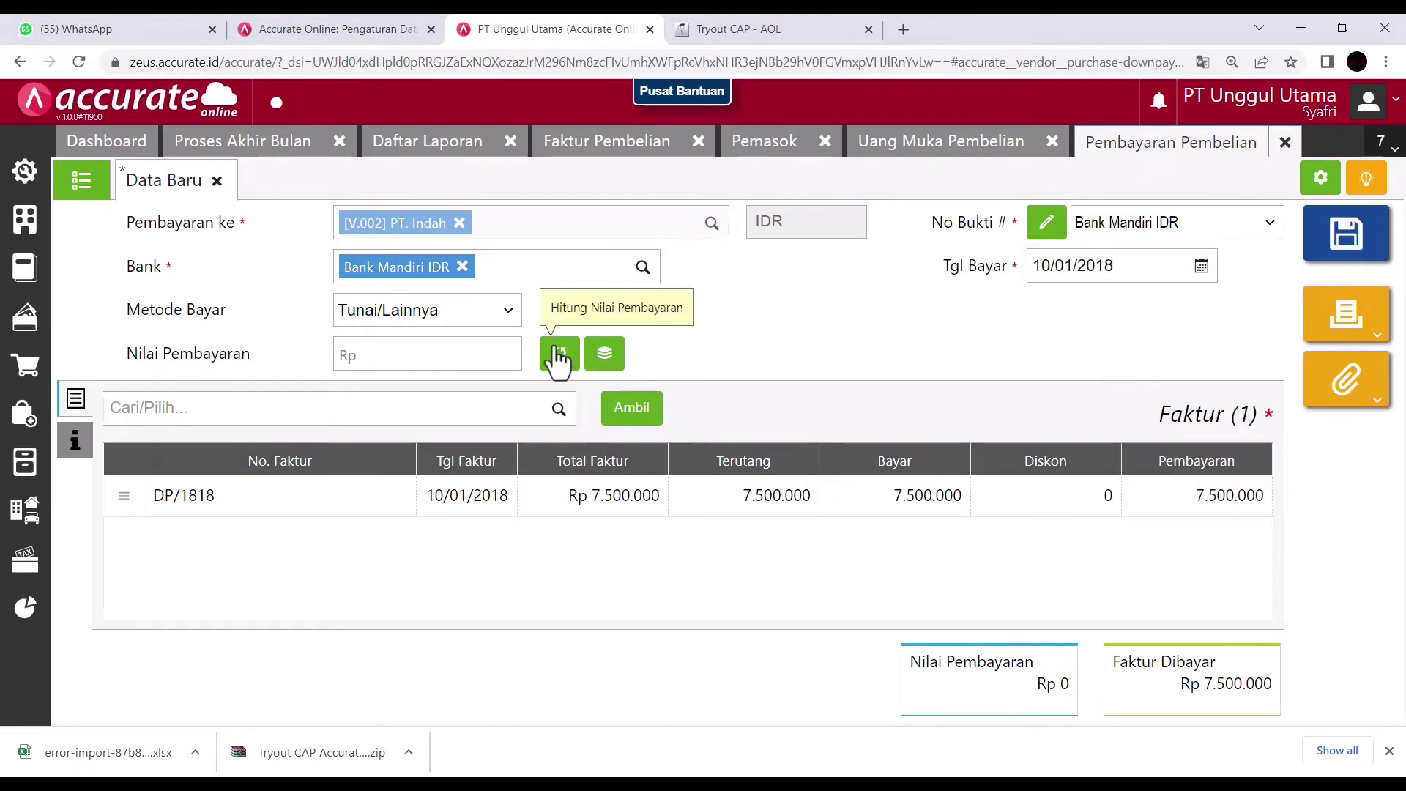
- Set Metode Bayar to Transfer Bank, calculate the Nilai Pembayaran from invoice DP/1818 and save the payment
{"action": "left_click", "coordinate": [495, 325]}
{"action": "left_click", "coordinate": [438, 370]}
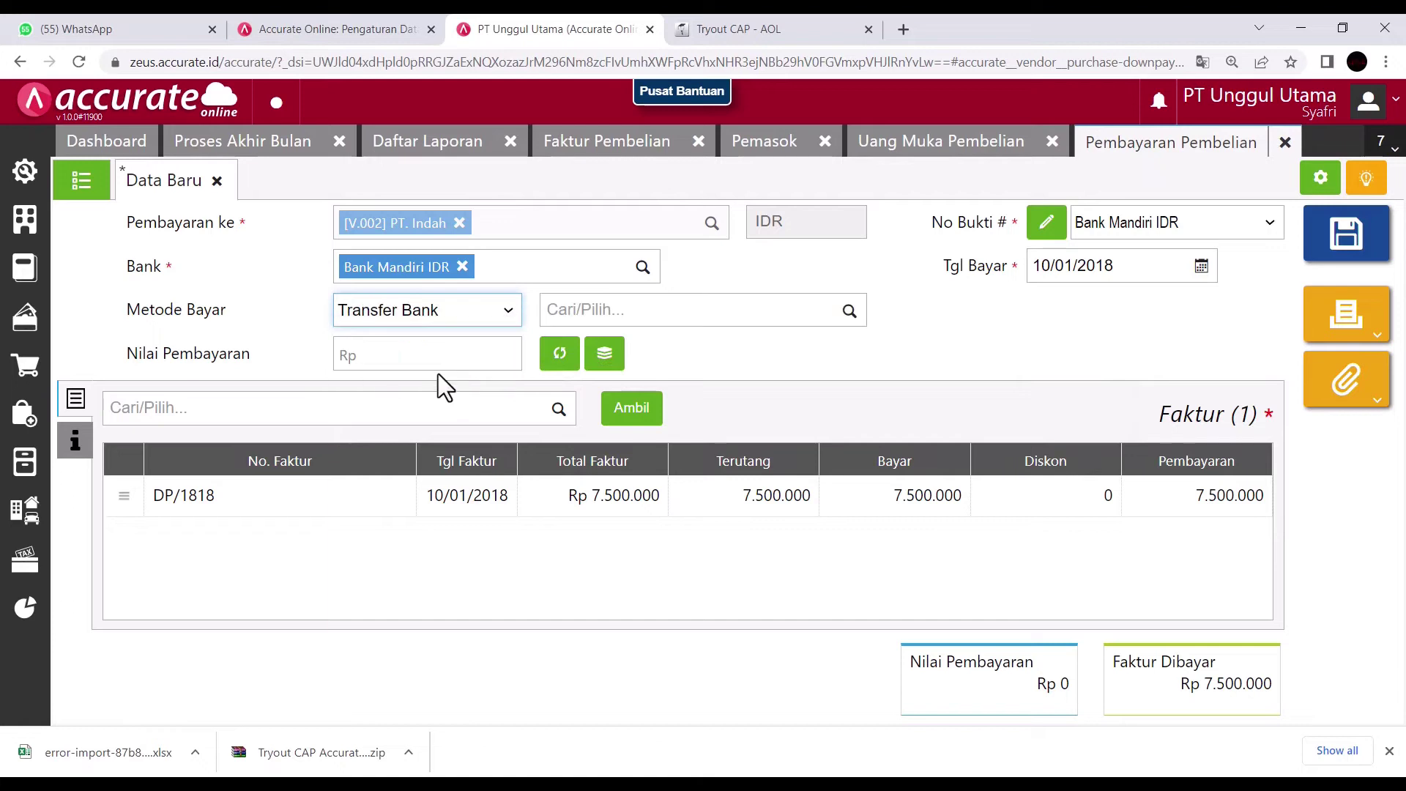
{"action": "left_click", "coordinate": [574, 363]}
{"action": "left_click", "coordinate": [1361, 241]}
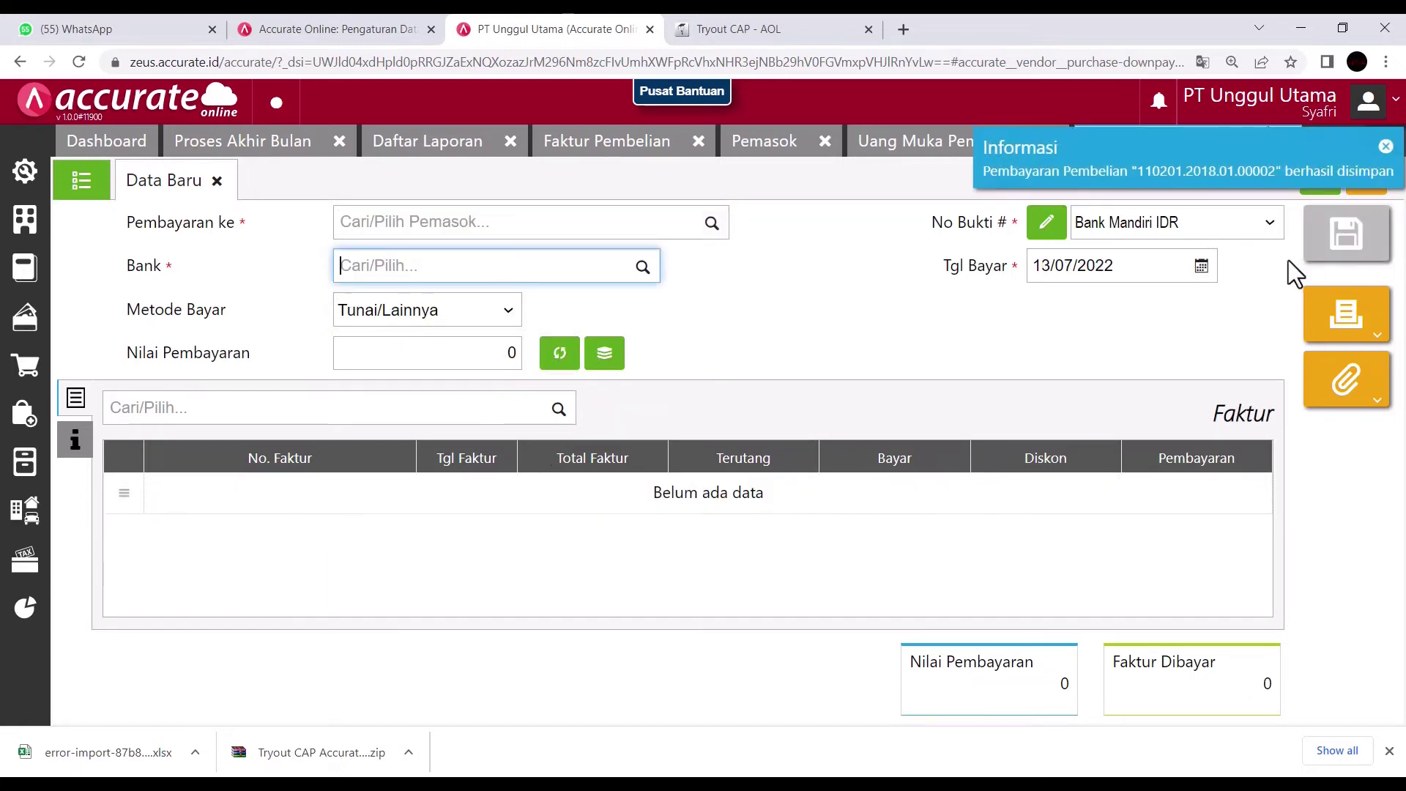
- Close the finished Pembayaran Pembelian, Uang Muka Pembelian, Pemasok and Faktur Pembelian pages
{"action": "left_click", "coordinate": [1283, 141]}
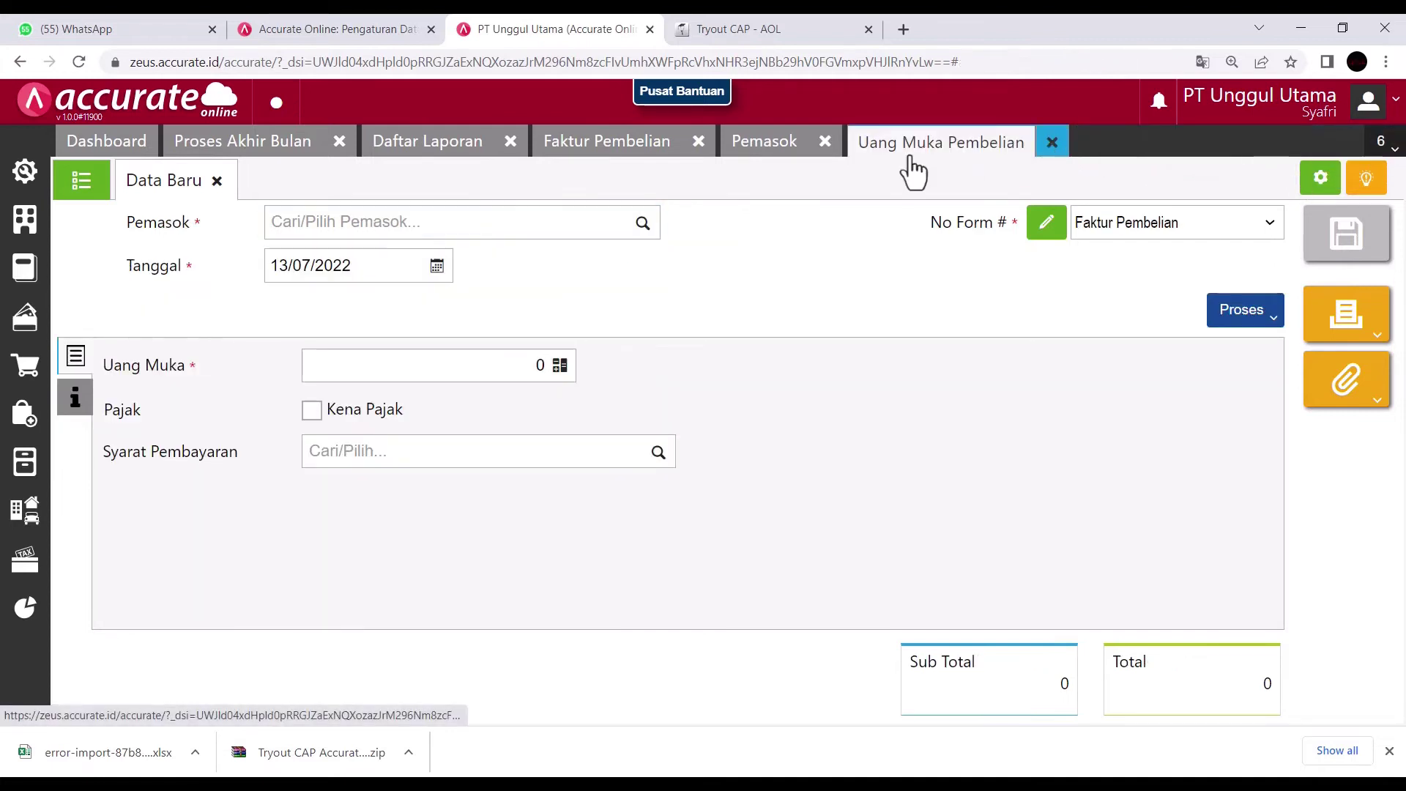
{"action": "left_click", "coordinate": [1052, 142]}
{"action": "left_click", "coordinate": [824, 141]}
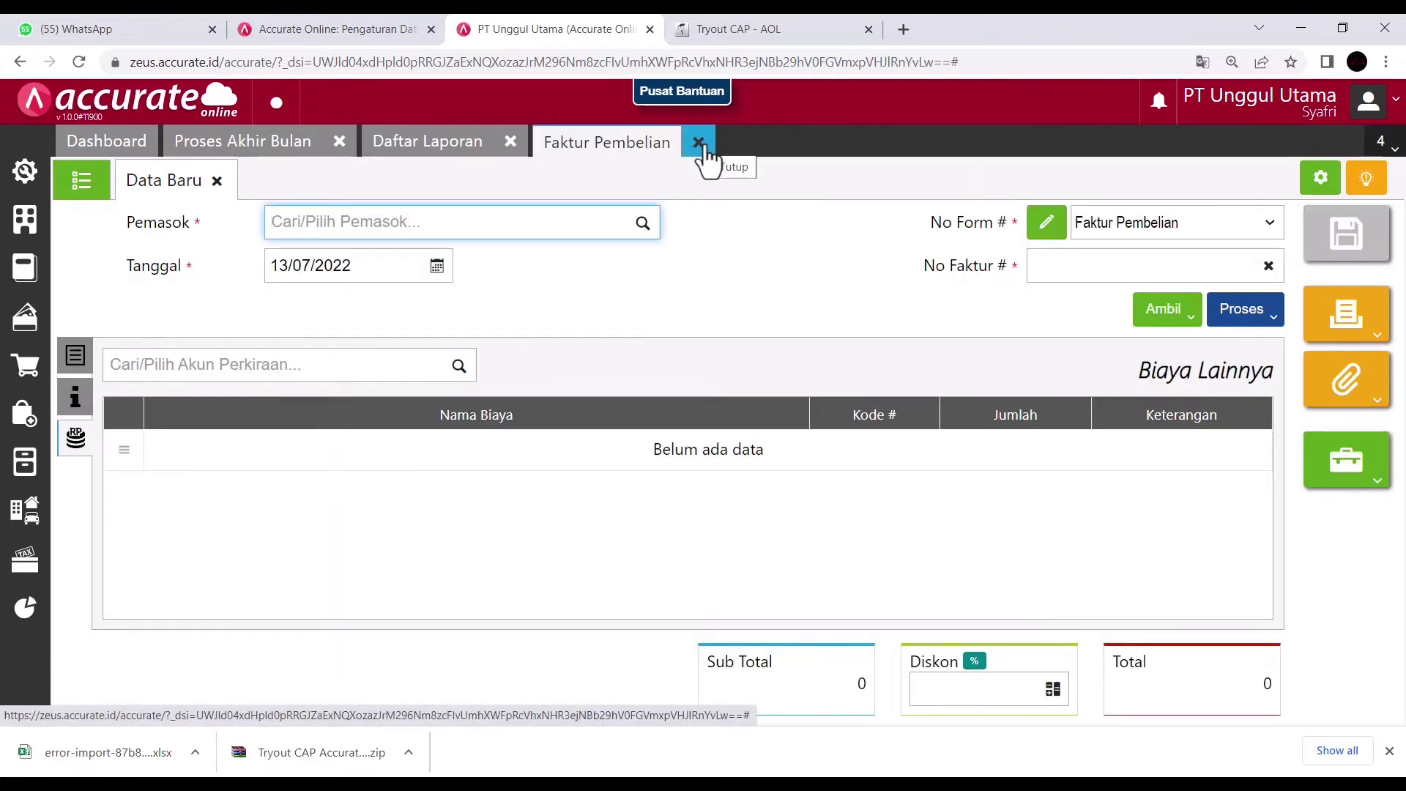
- Read tryout question 11 and look up Bank Mandiri IDR's Saldo in the Akun Perkiraan list
{"action": "left_click", "coordinate": [730, 29]}
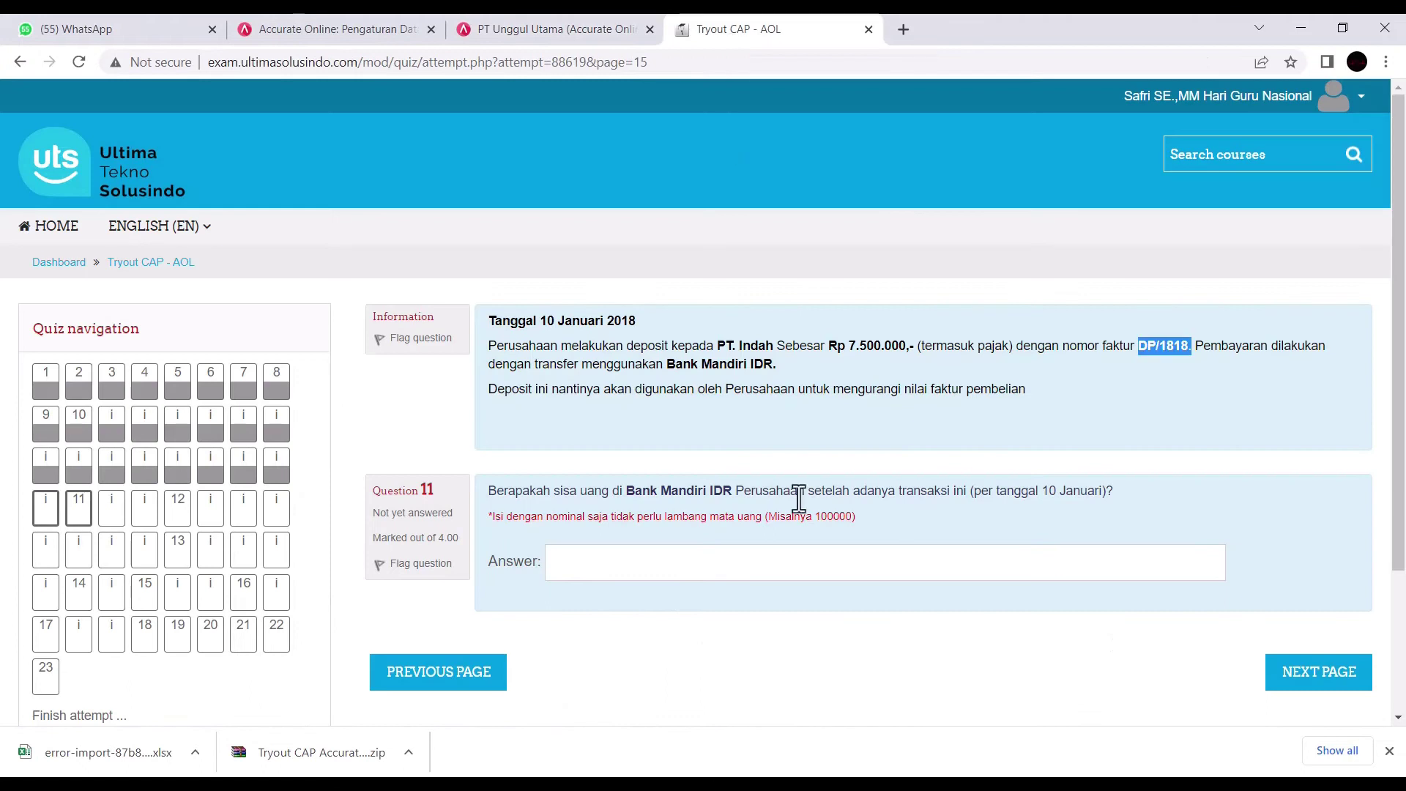
{"action": "key", "text": "ctrl+shift+Tab"}
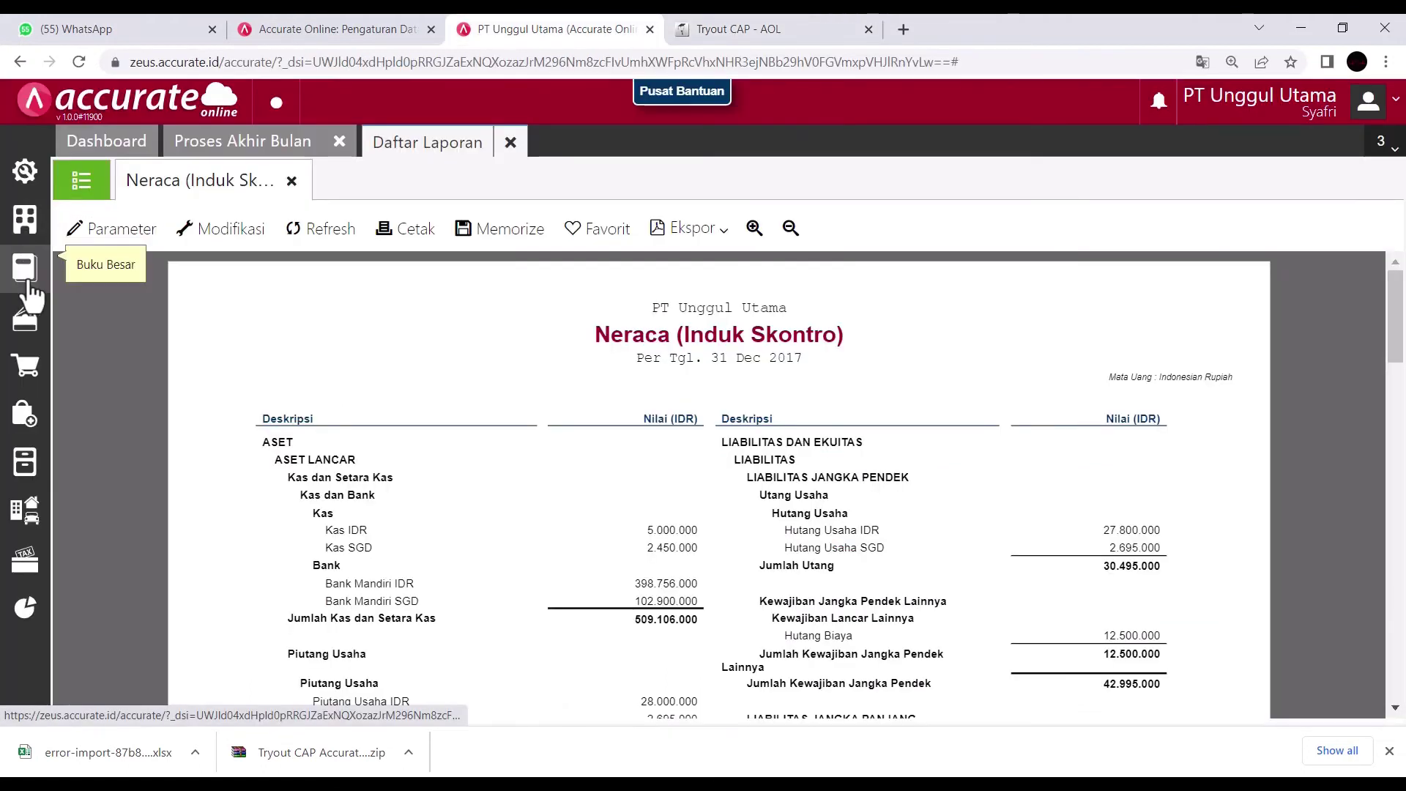
{"action": "mouse_move", "coordinate": [24, 268]}
{"action": "left_click", "coordinate": [118, 364]}
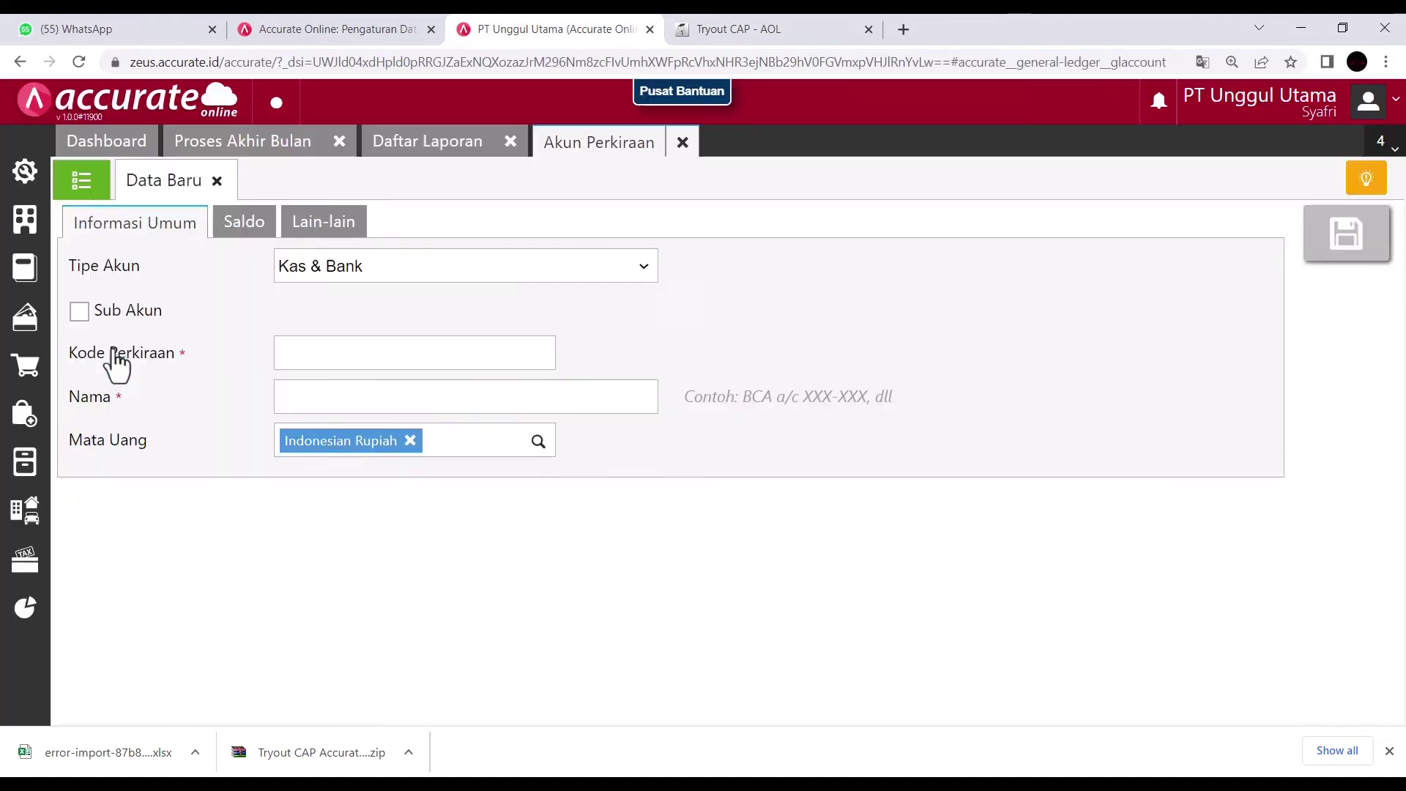
{"action": "left_click", "coordinate": [85, 185]}
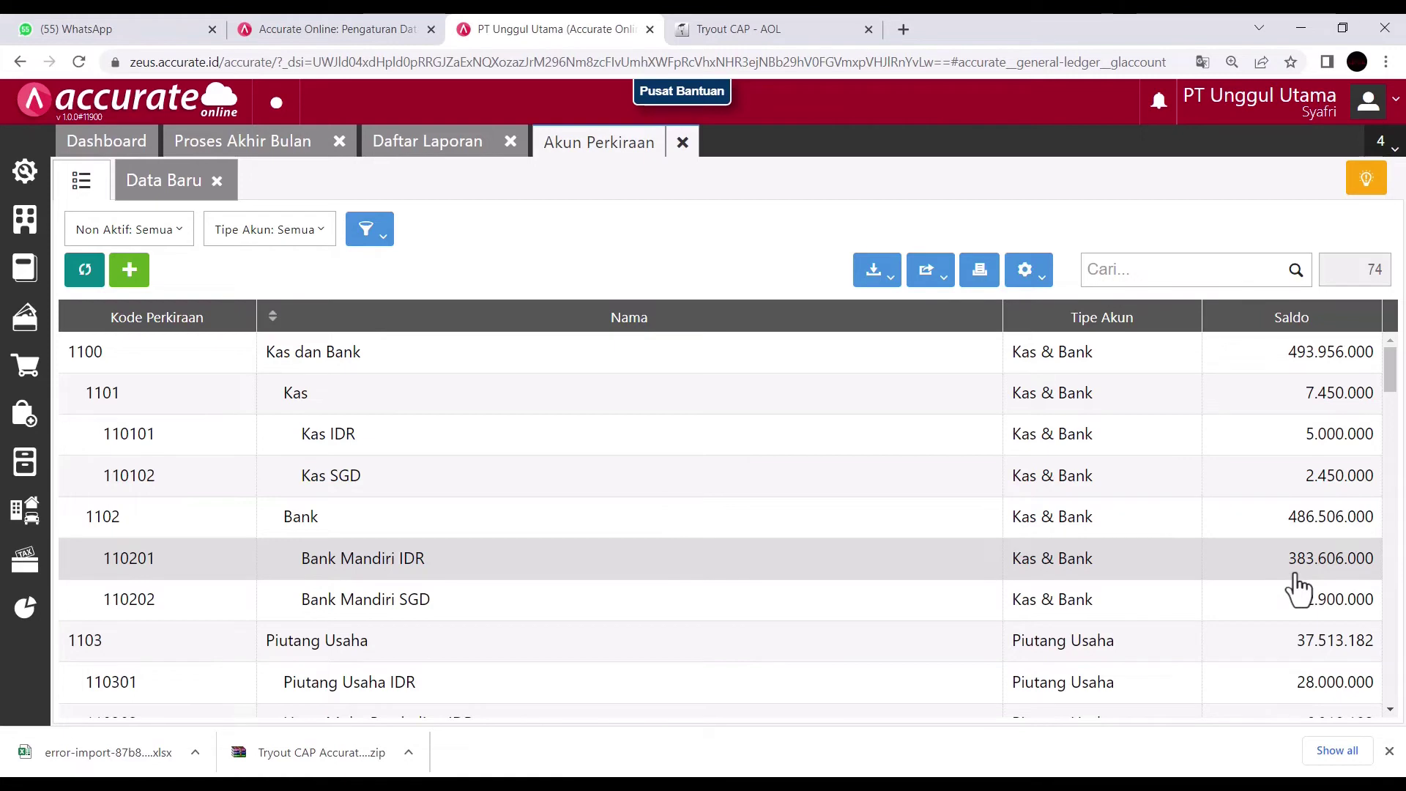
- Answer tryout question 11 with 383606000, without thousands separators, and advance to the 11 January 2018 transaction
{"action": "key", "text": "ctrl+Tab"}
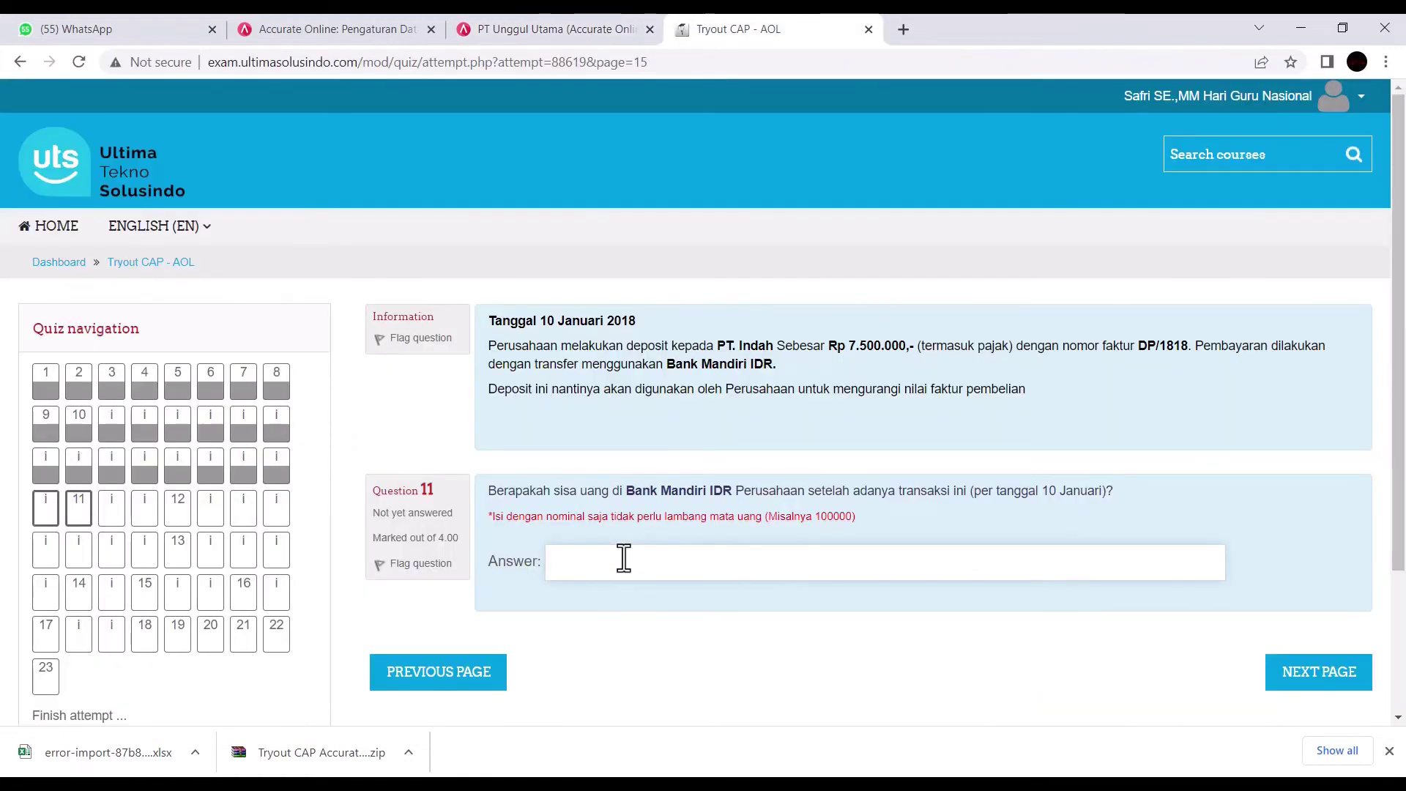
{"action": "left_click", "coordinate": [623, 559]}
{"action": "type", "text": "383.606.000"}
{"action": "left_click", "coordinate": [583, 568]}
{"action": "key", "text": "BackSpace"}
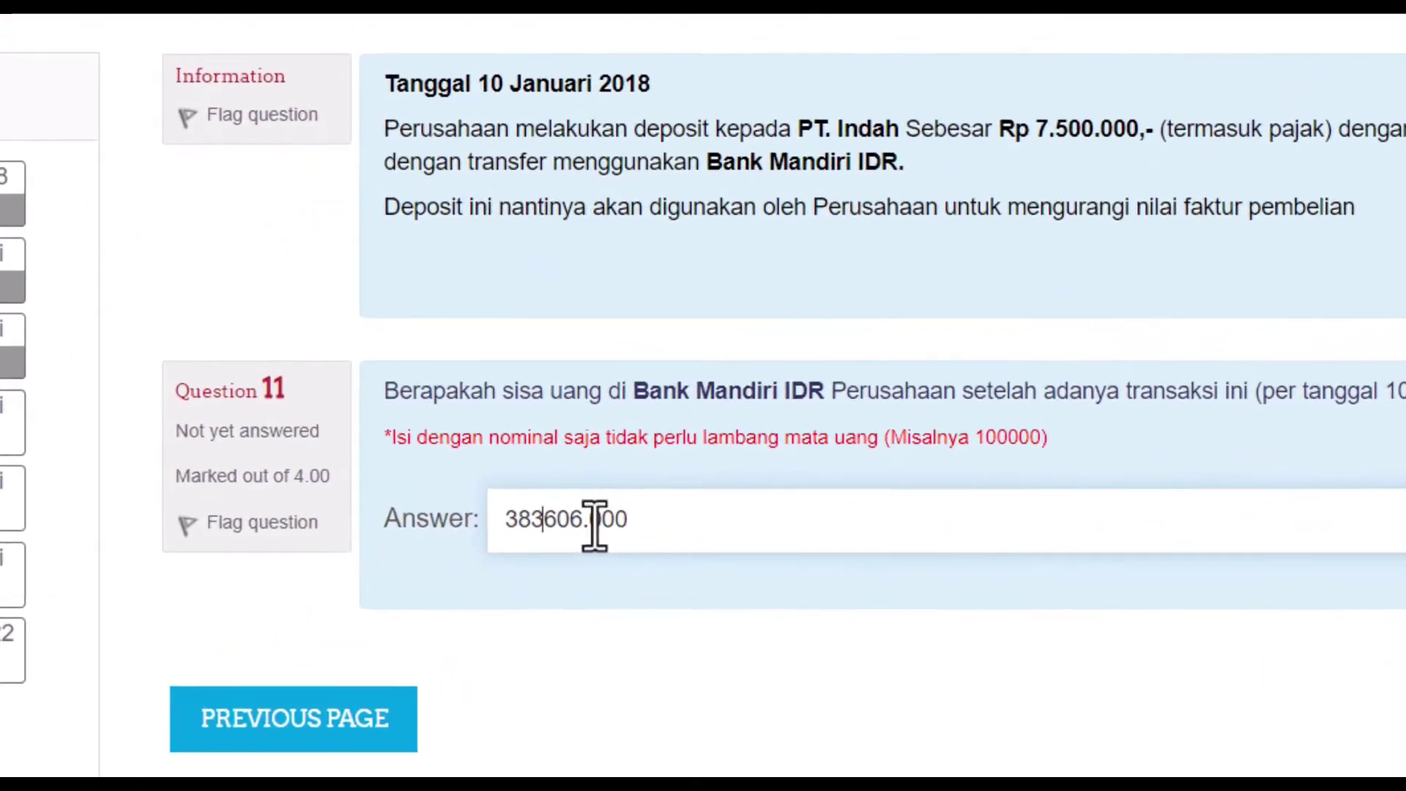
{"action": "left_click", "coordinate": [597, 542]}
{"action": "key", "text": "BackSpace"}
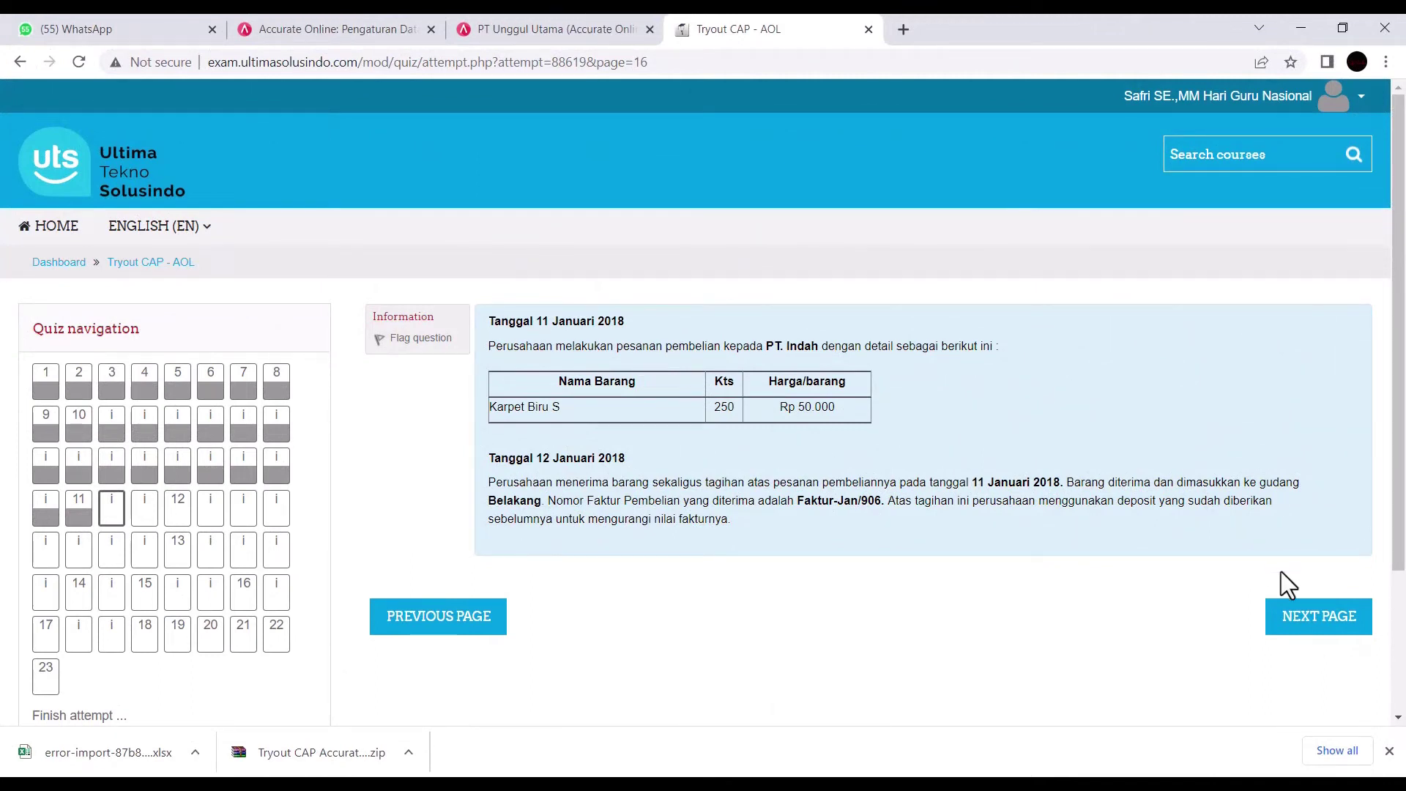
- Close Akun Perkiraan and start a new Pesanan Pembelian for PT. Indah, checking the order against the tryout page
{"action": "left_click", "coordinate": [552, 37]}
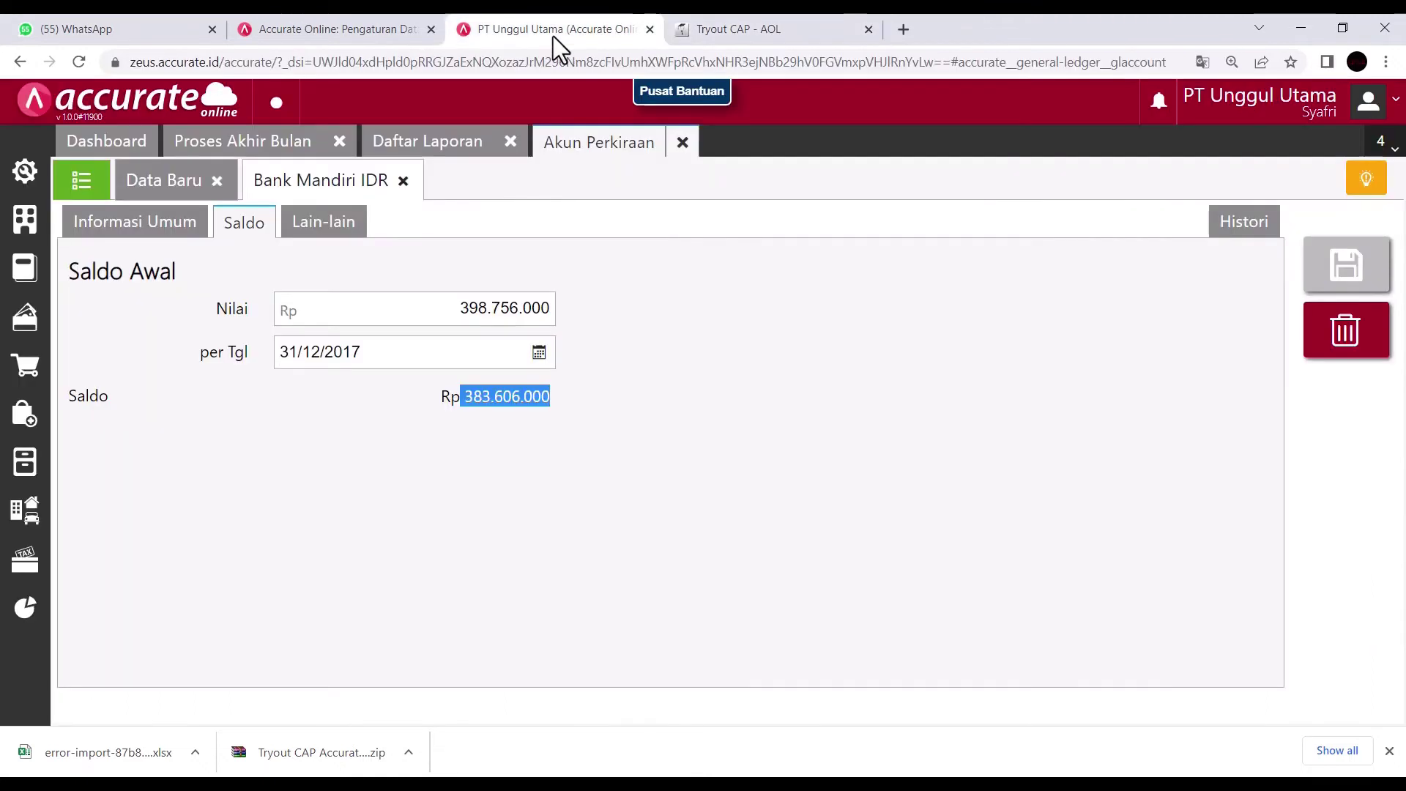
{"action": "left_click", "coordinate": [680, 152]}
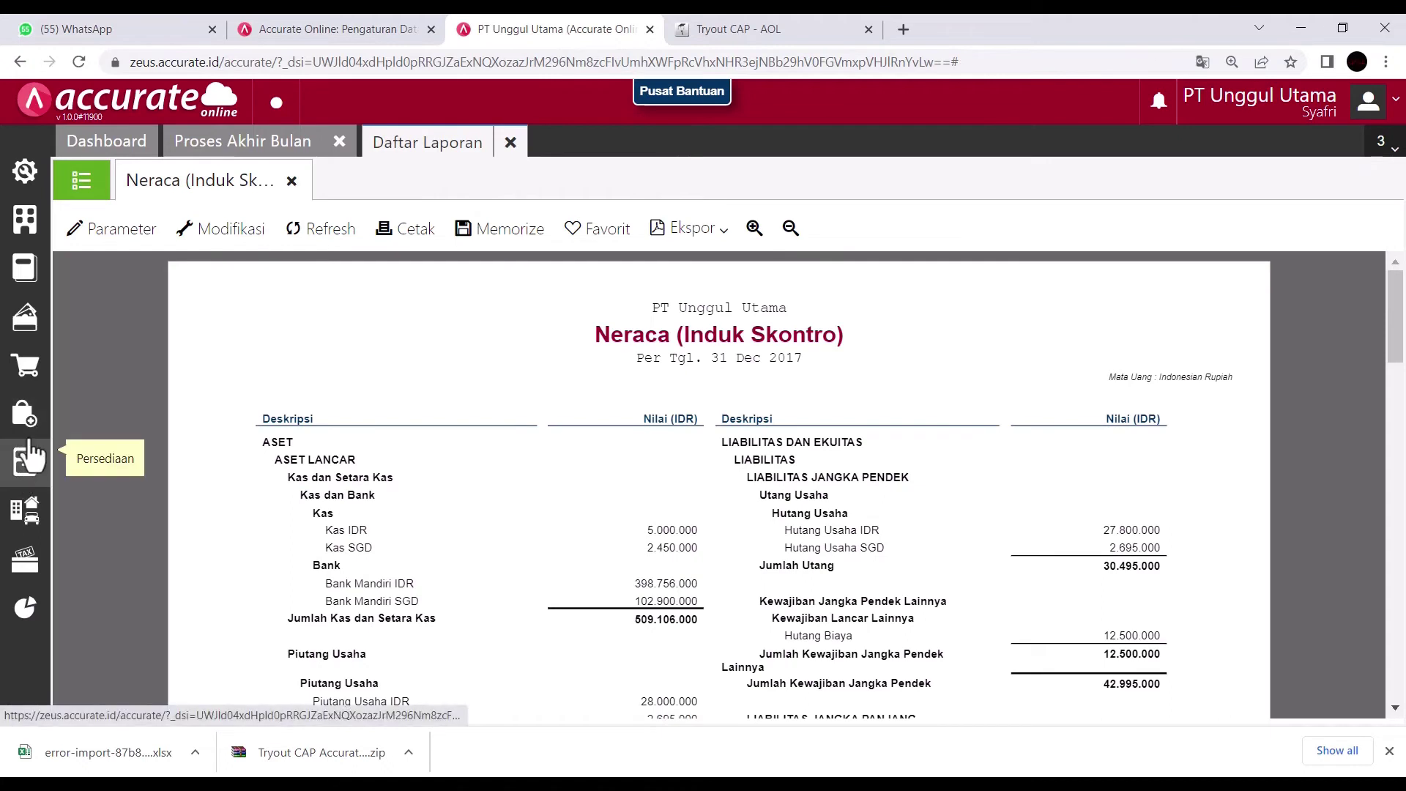
{"action": "left_click", "coordinate": [30, 419]}
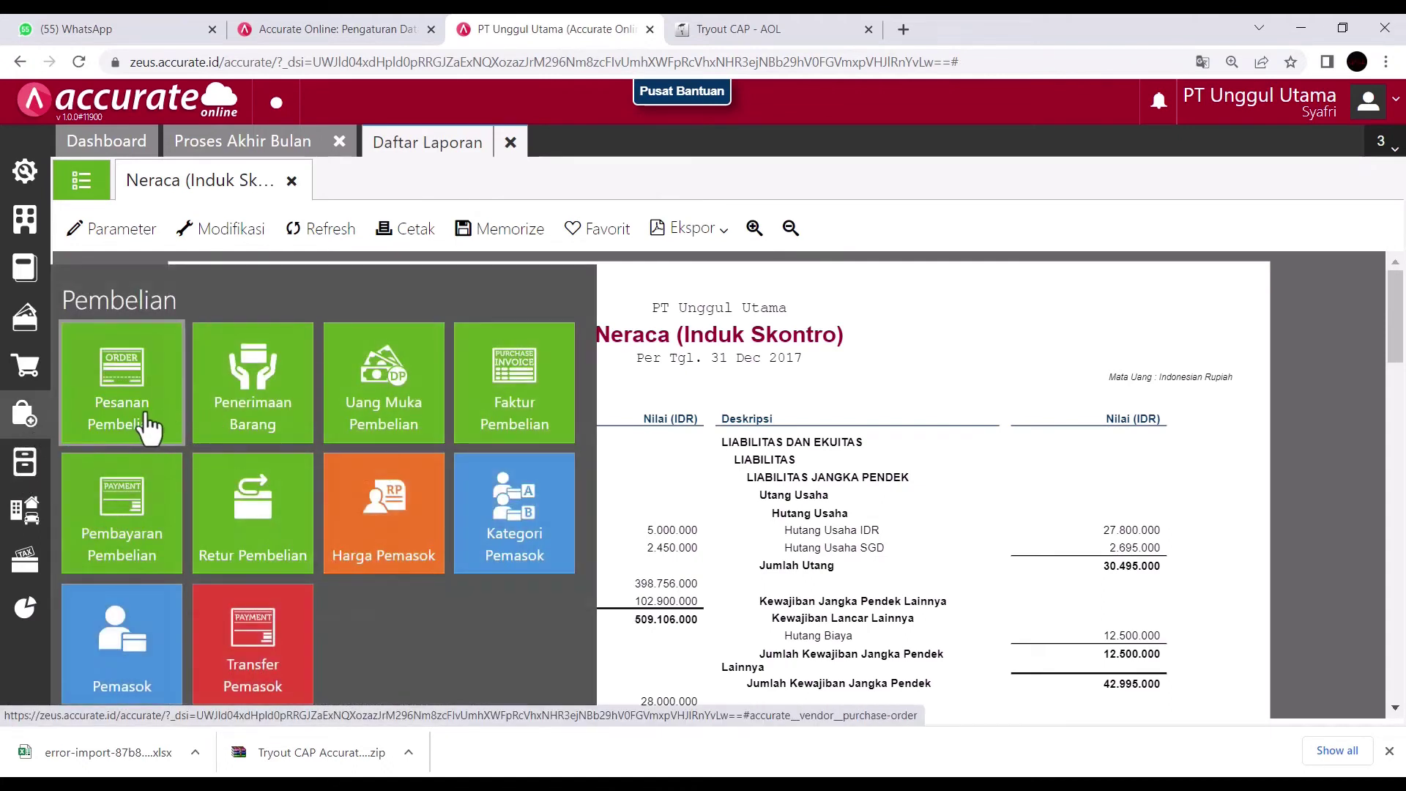
{"action": "left_click", "coordinate": [147, 426]}
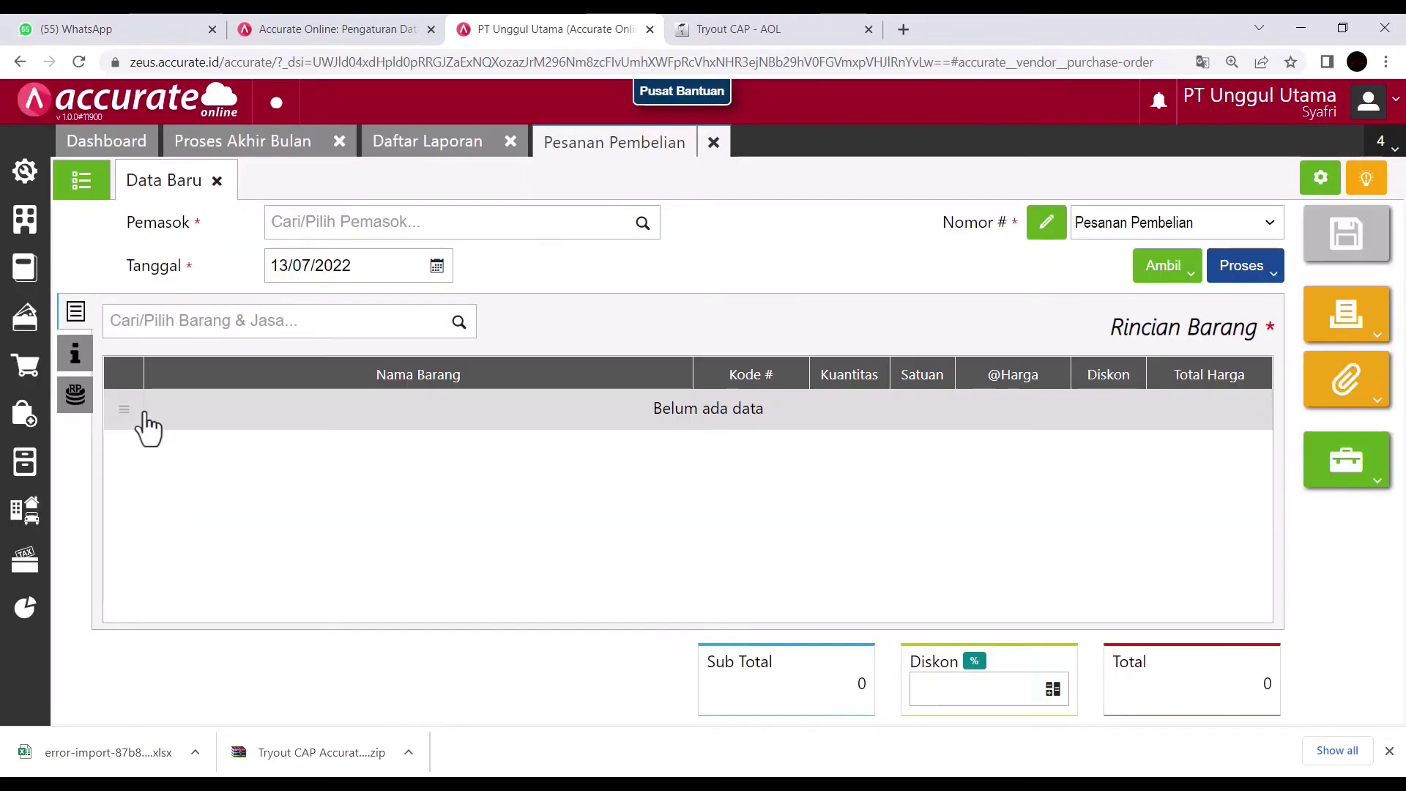
{"action": "left_click", "coordinate": [643, 224]}
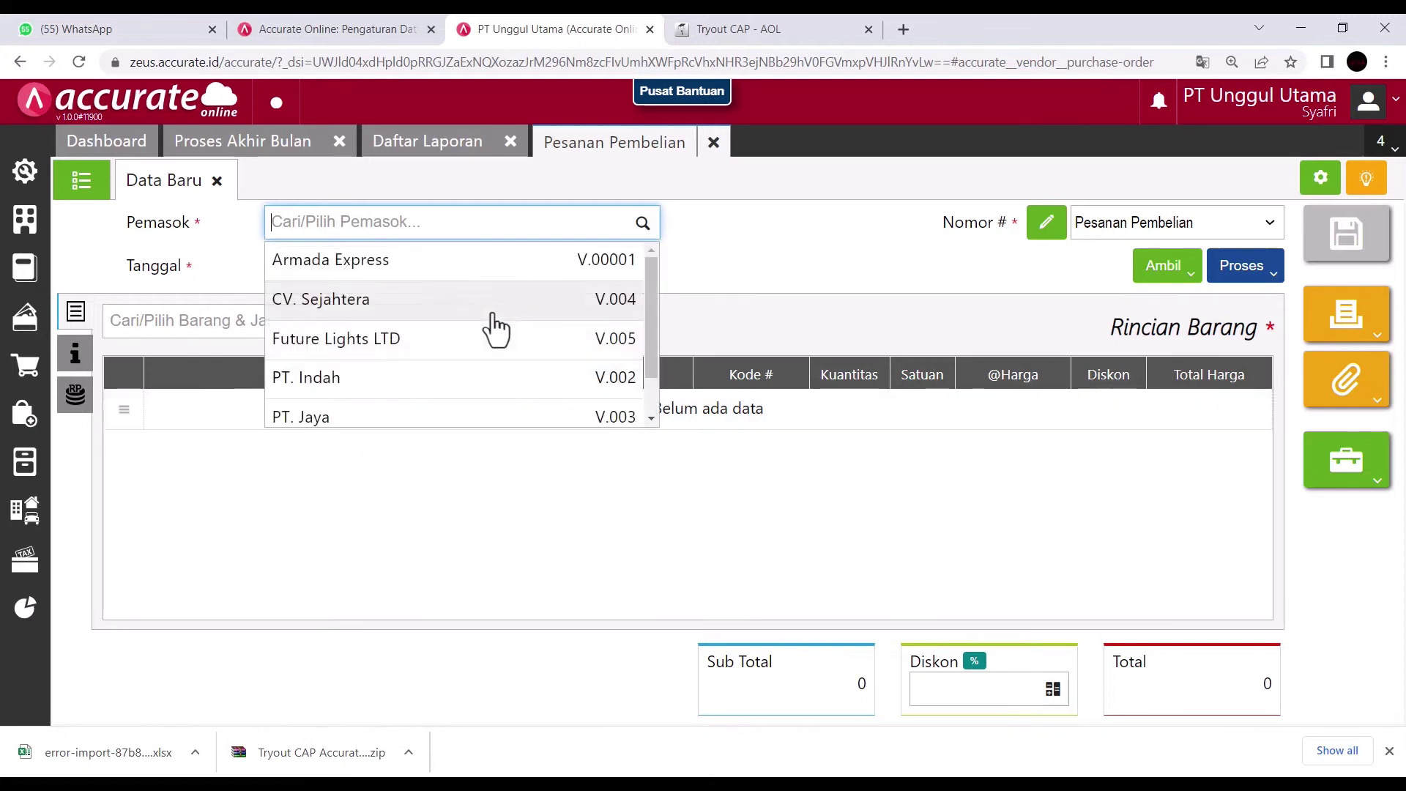
{"action": "left_click", "coordinate": [348, 379]}
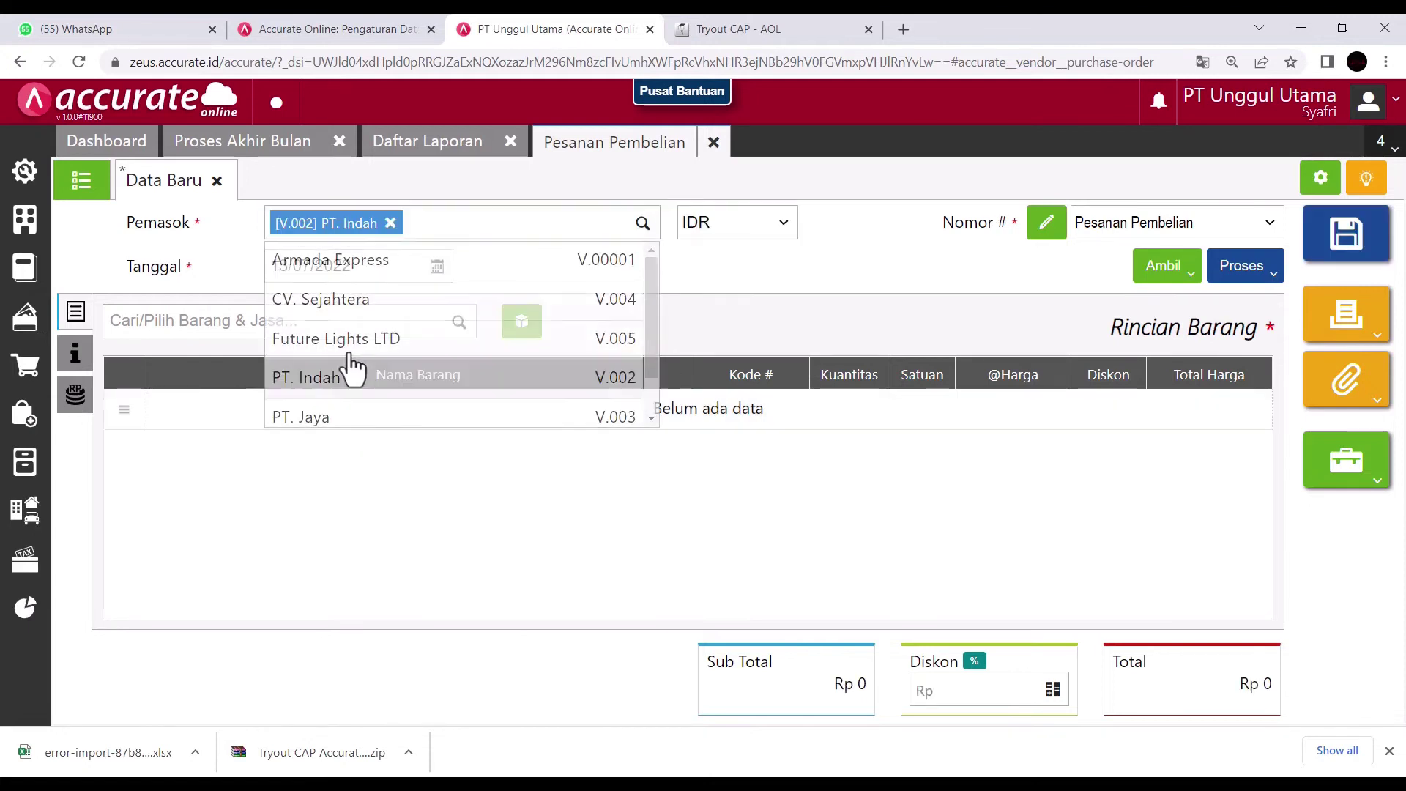
{"action": "left_click", "coordinate": [781, 32]}
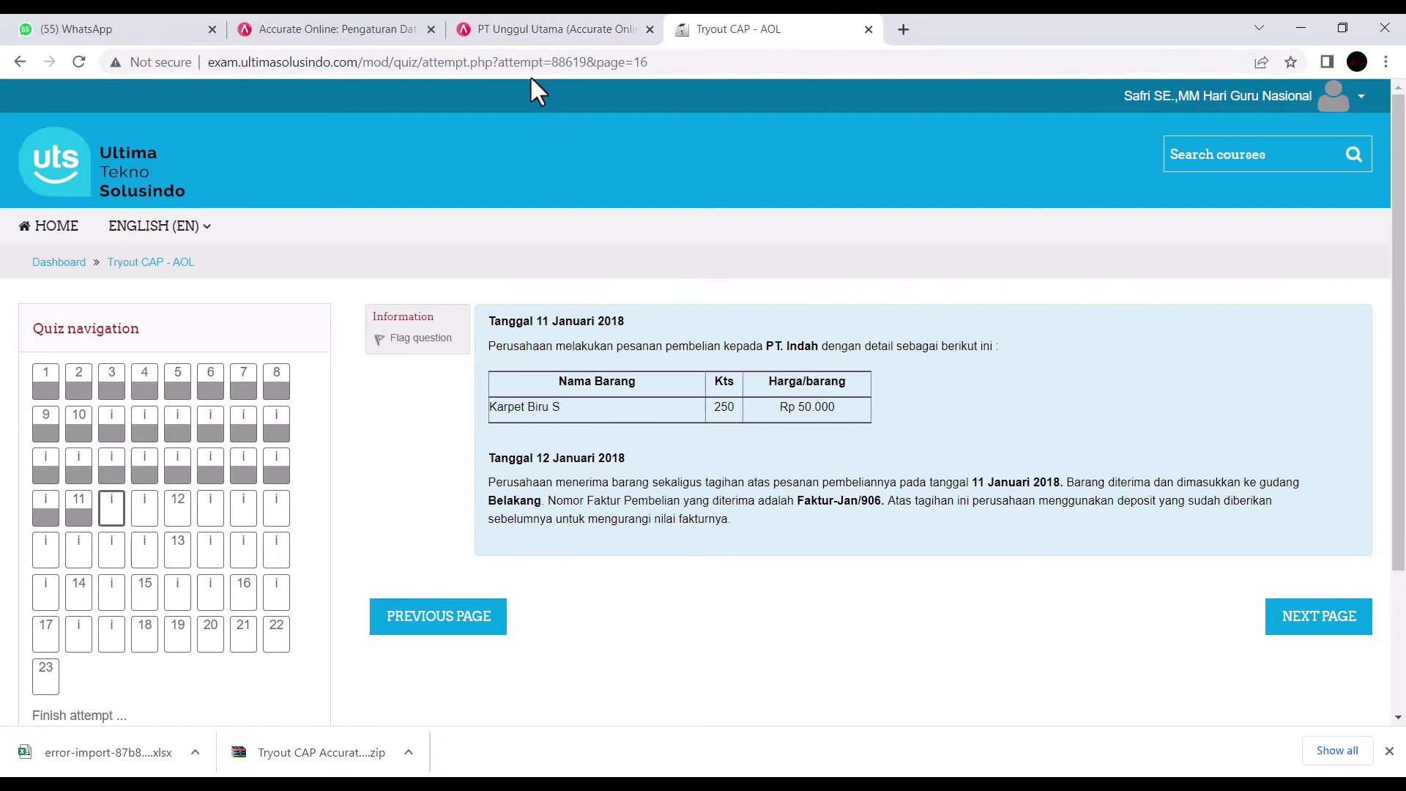
- Date PT. Indah's new Pesanan Pembelian 11/01/2018
{"action": "left_click", "coordinate": [542, 32]}
{"action": "left_click", "coordinate": [354, 272]}
{"action": "type", "text": "11/01/2018"}
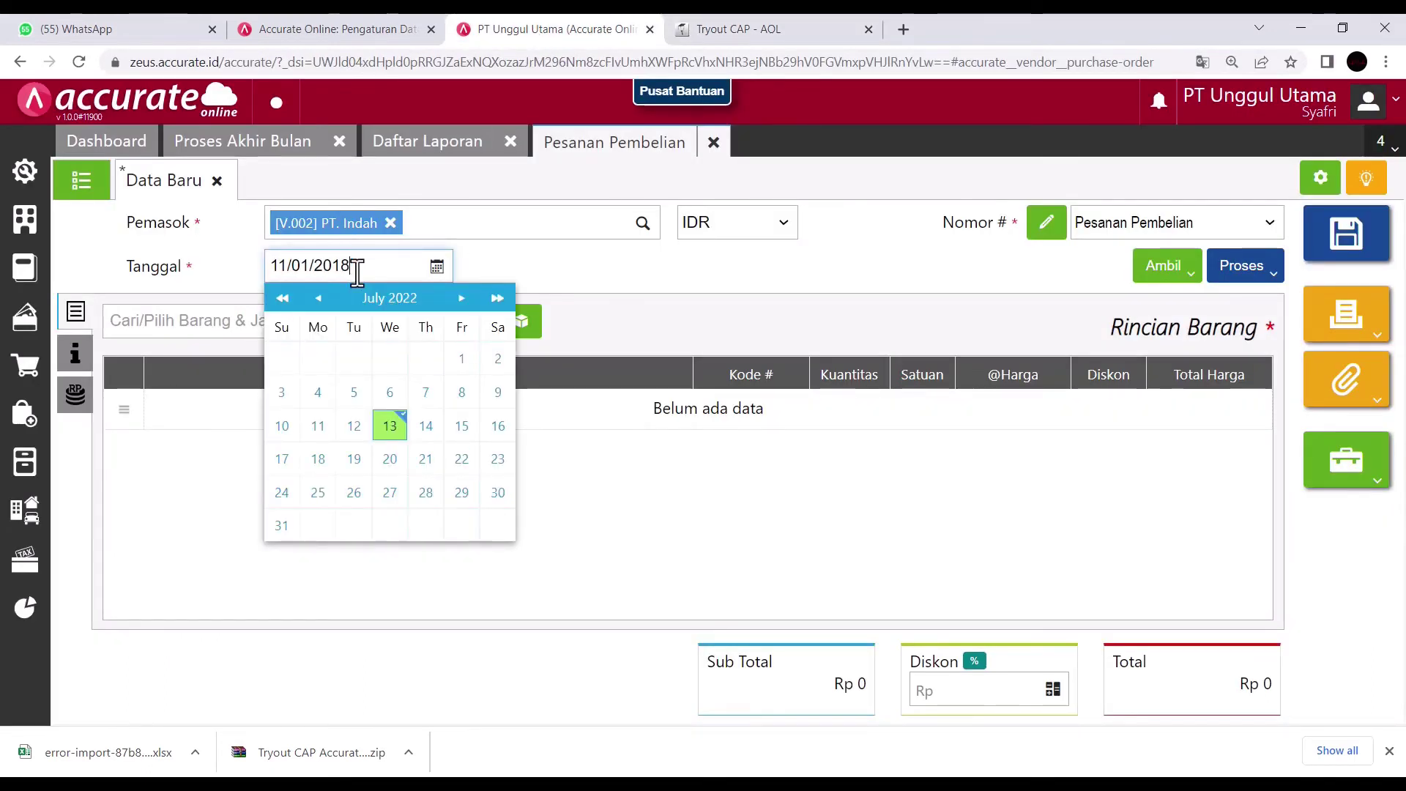
{"action": "left_click", "coordinate": [763, 313]}
- Add Karpet Biru S to the purchase order with a quantity of 250 PCS at 50.000 each
{"action": "left_click", "coordinate": [252, 320]}
{"action": "type", "text": "s"}
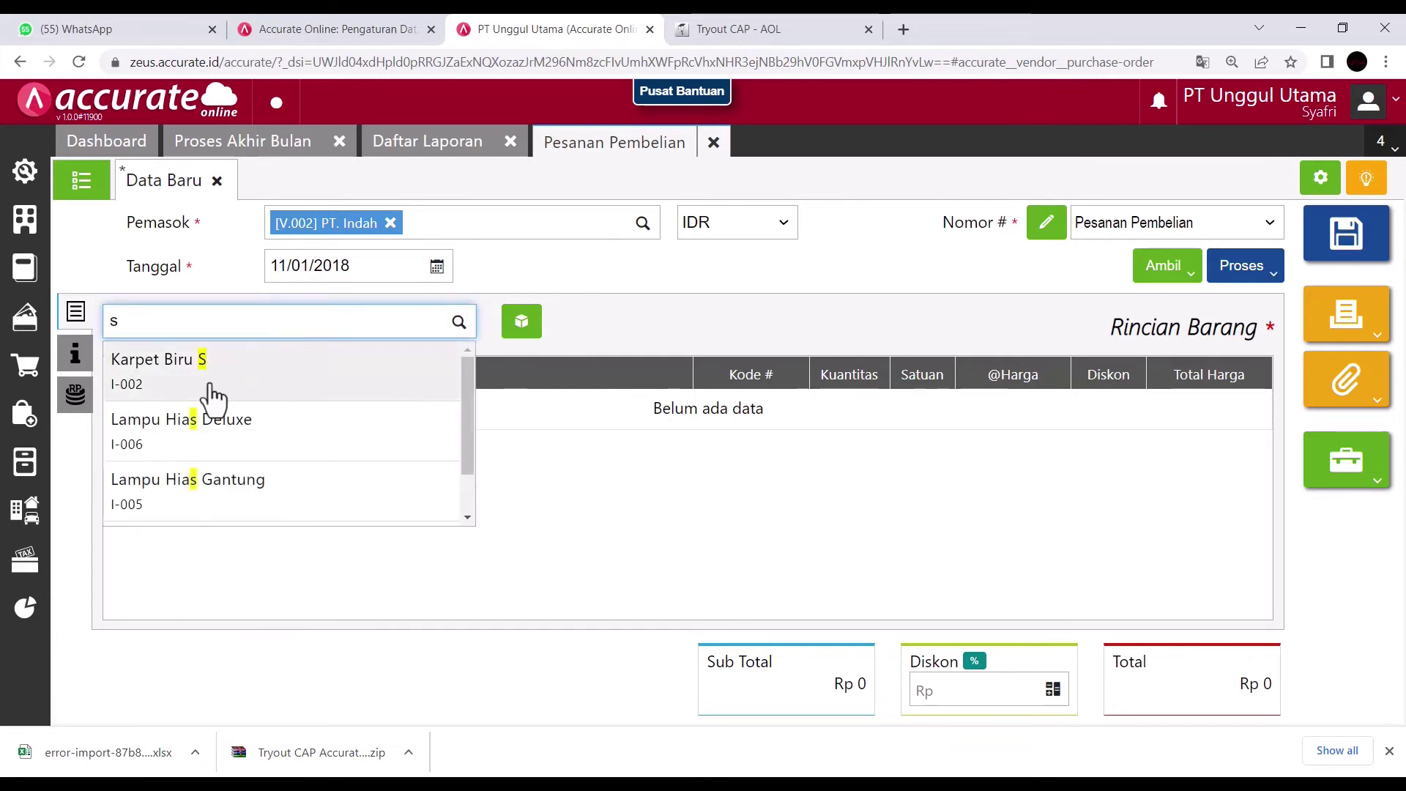
{"action": "left_click", "coordinate": [212, 396]}
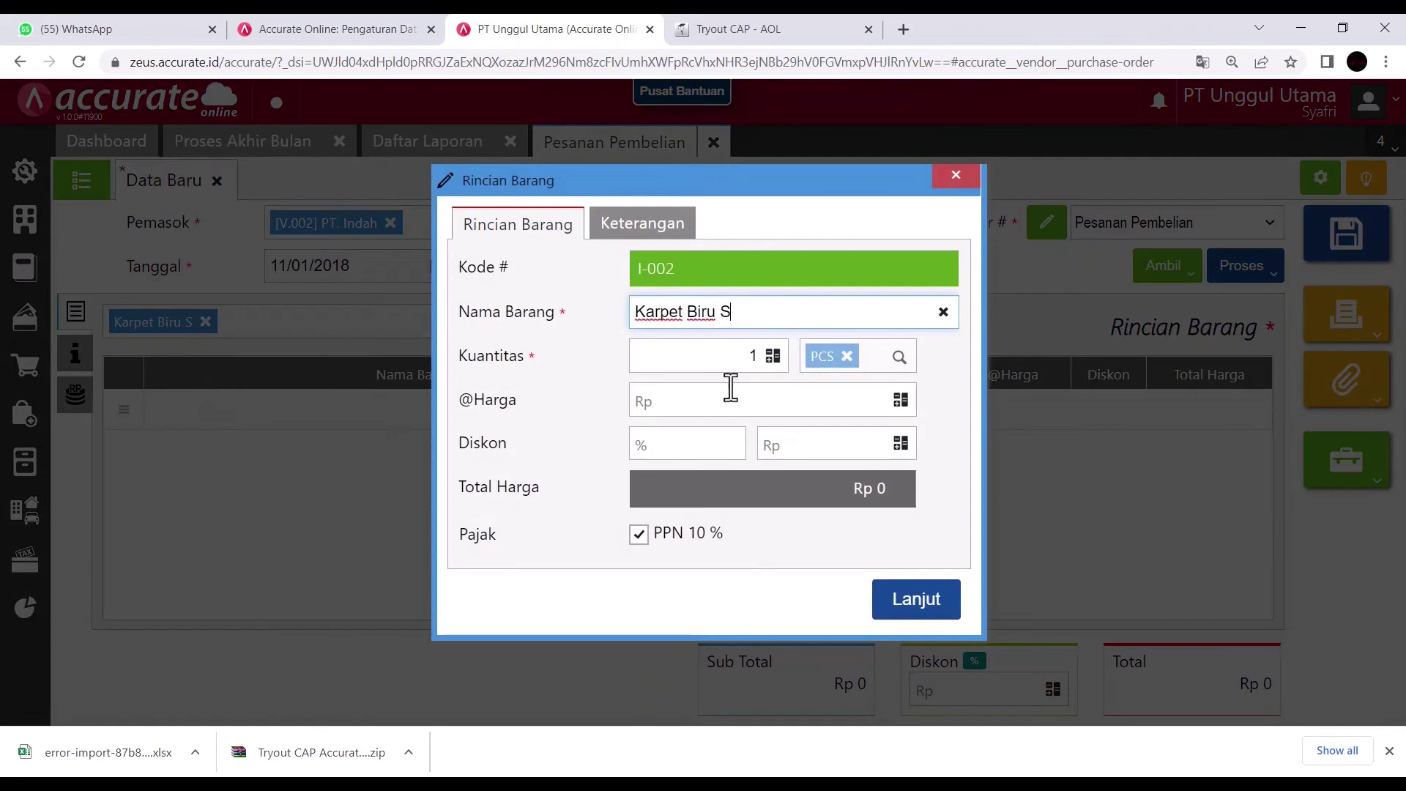
{"action": "left_click", "coordinate": [730, 364]}
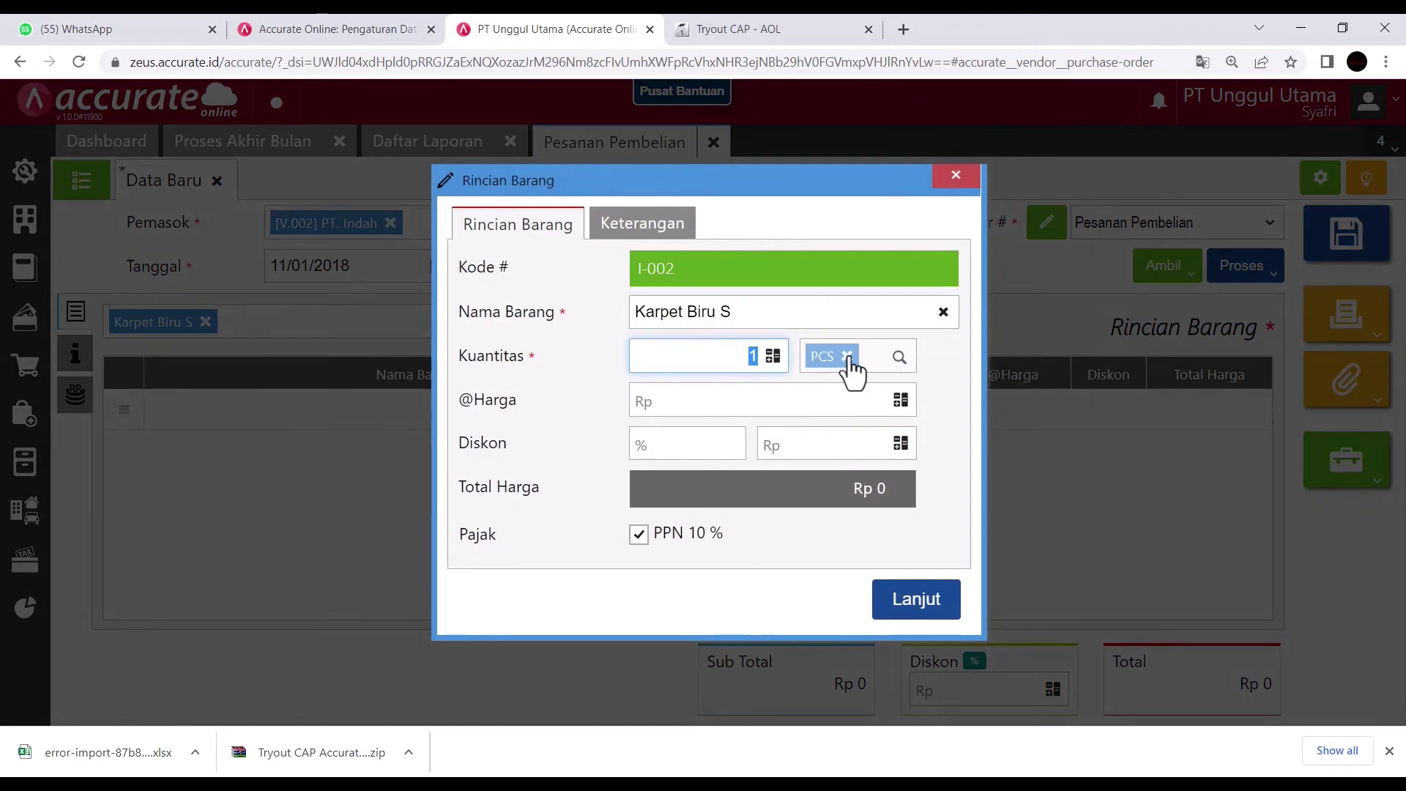
{"action": "type", "text": "250"}
{"action": "left_click", "coordinate": [770, 415]}
{"action": "type", "text": "50"}
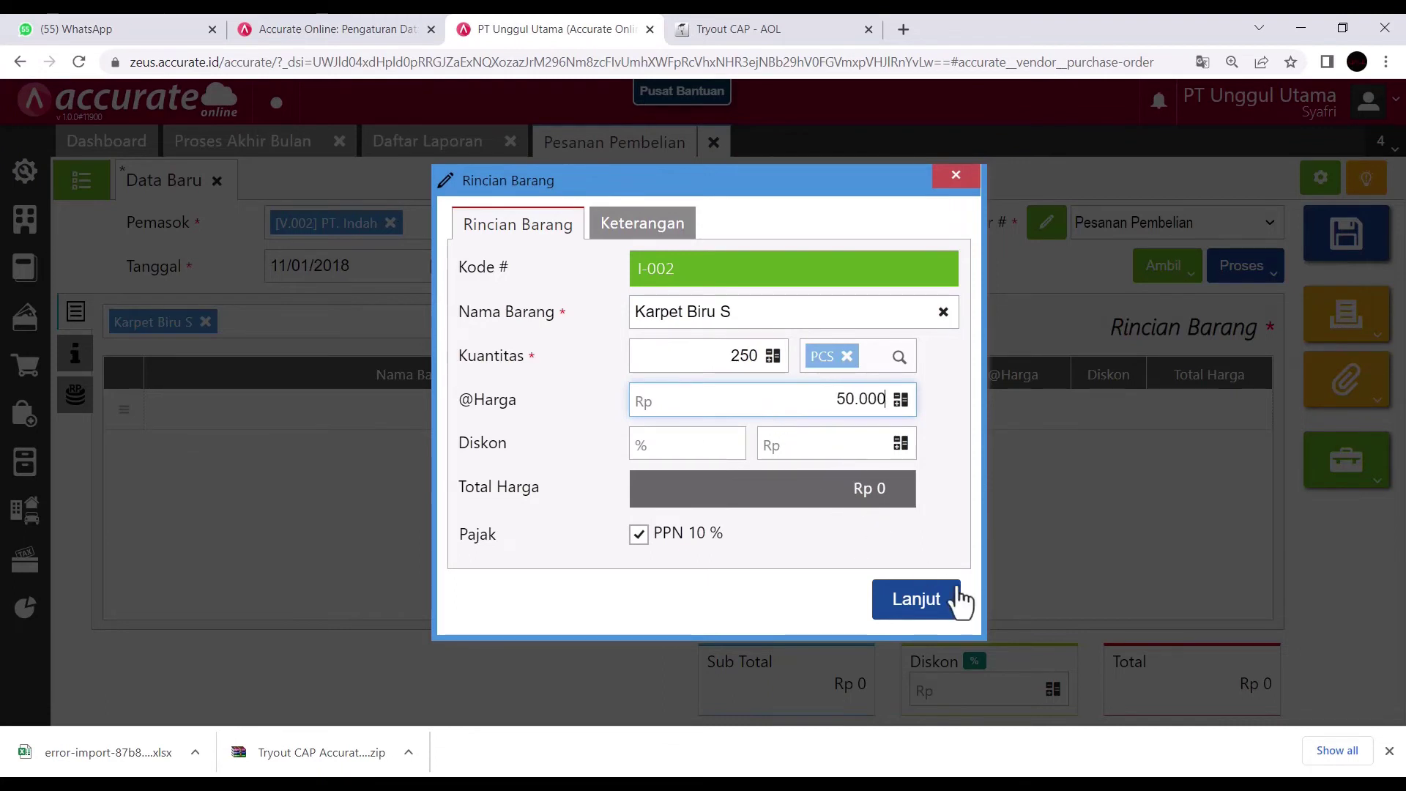
{"action": "left_click", "coordinate": [917, 599]}
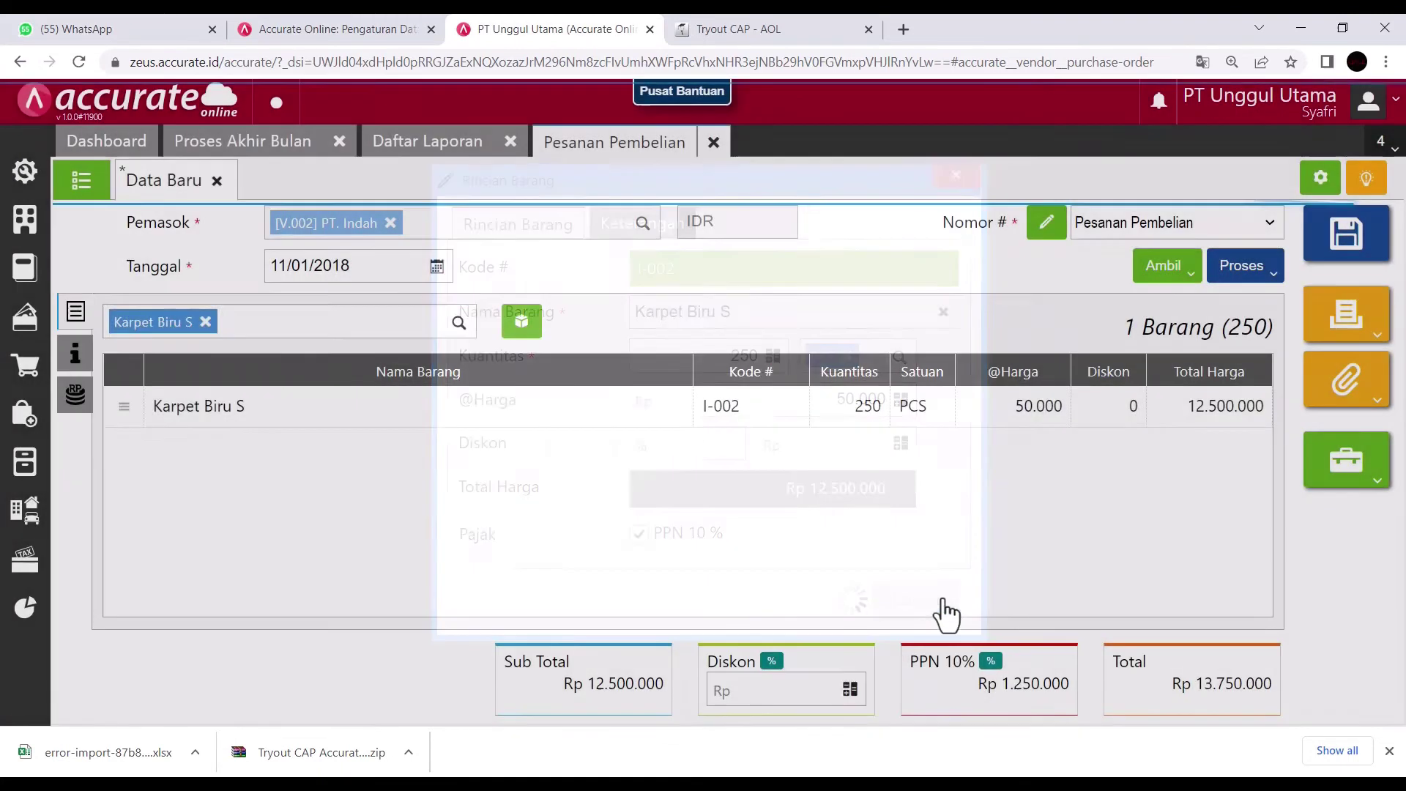
- Check the 12 January instructions on the tryout page, and process the purchase order into a Penerimaan Barang
{"action": "left_click", "coordinate": [740, 29]}
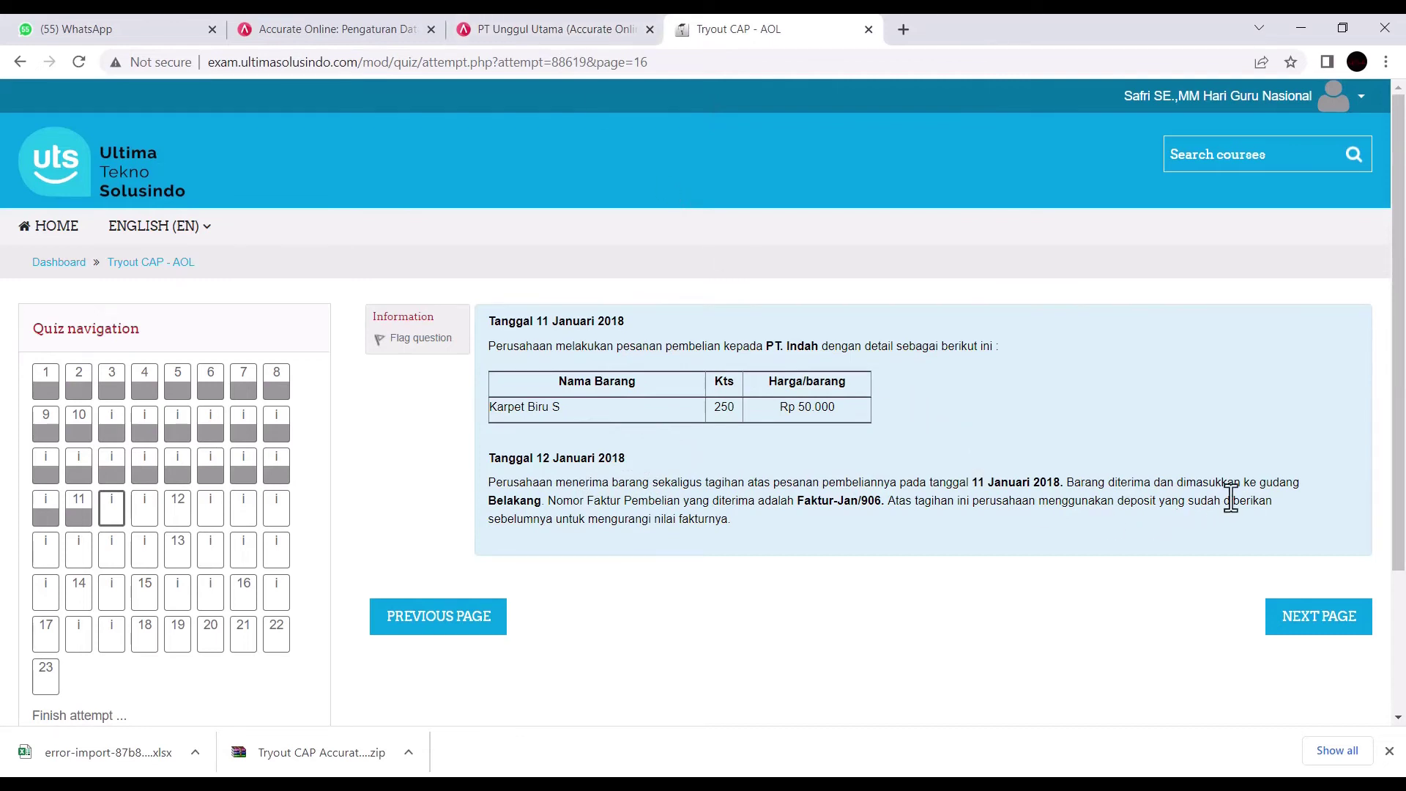
{"action": "left_click", "coordinate": [505, 26]}
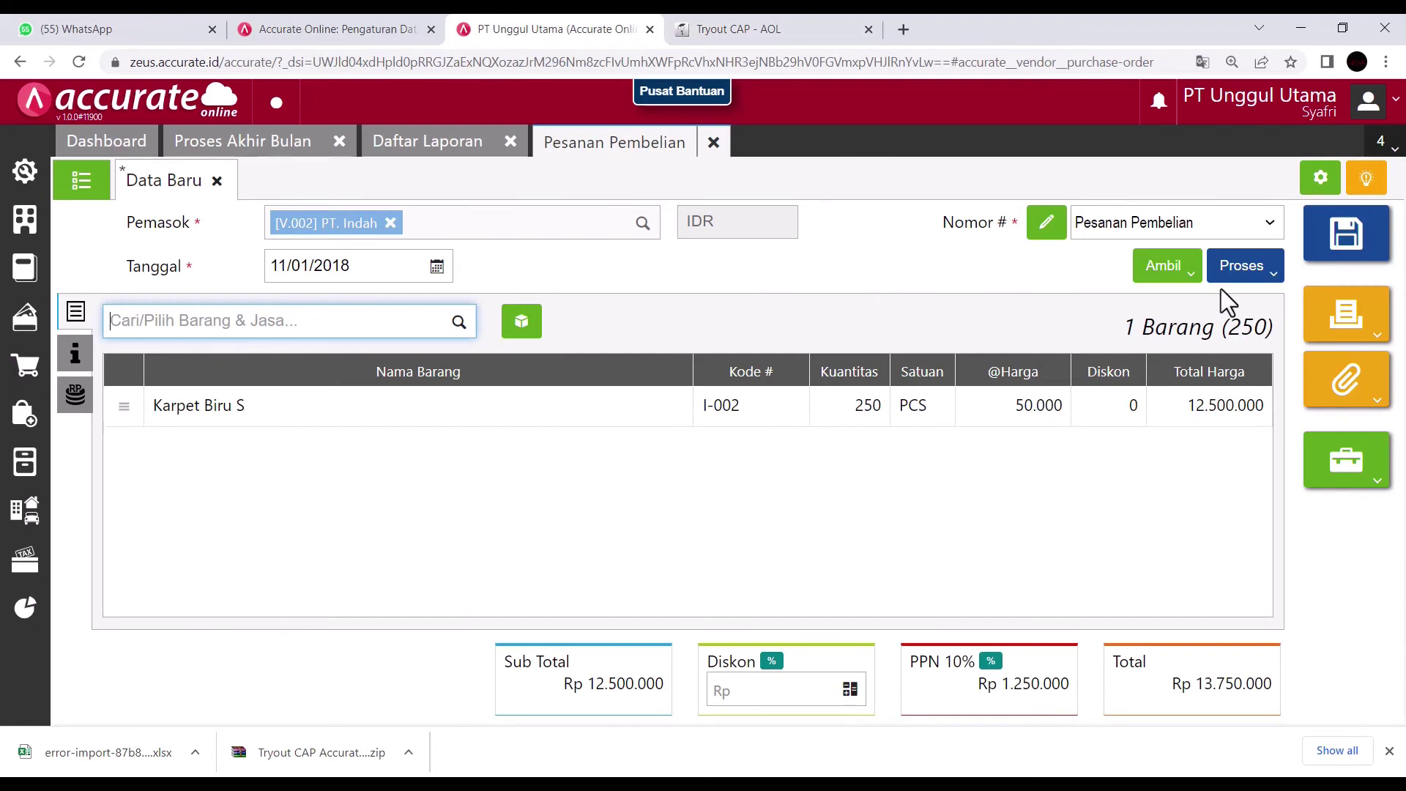
{"action": "left_click", "coordinate": [1252, 275]}
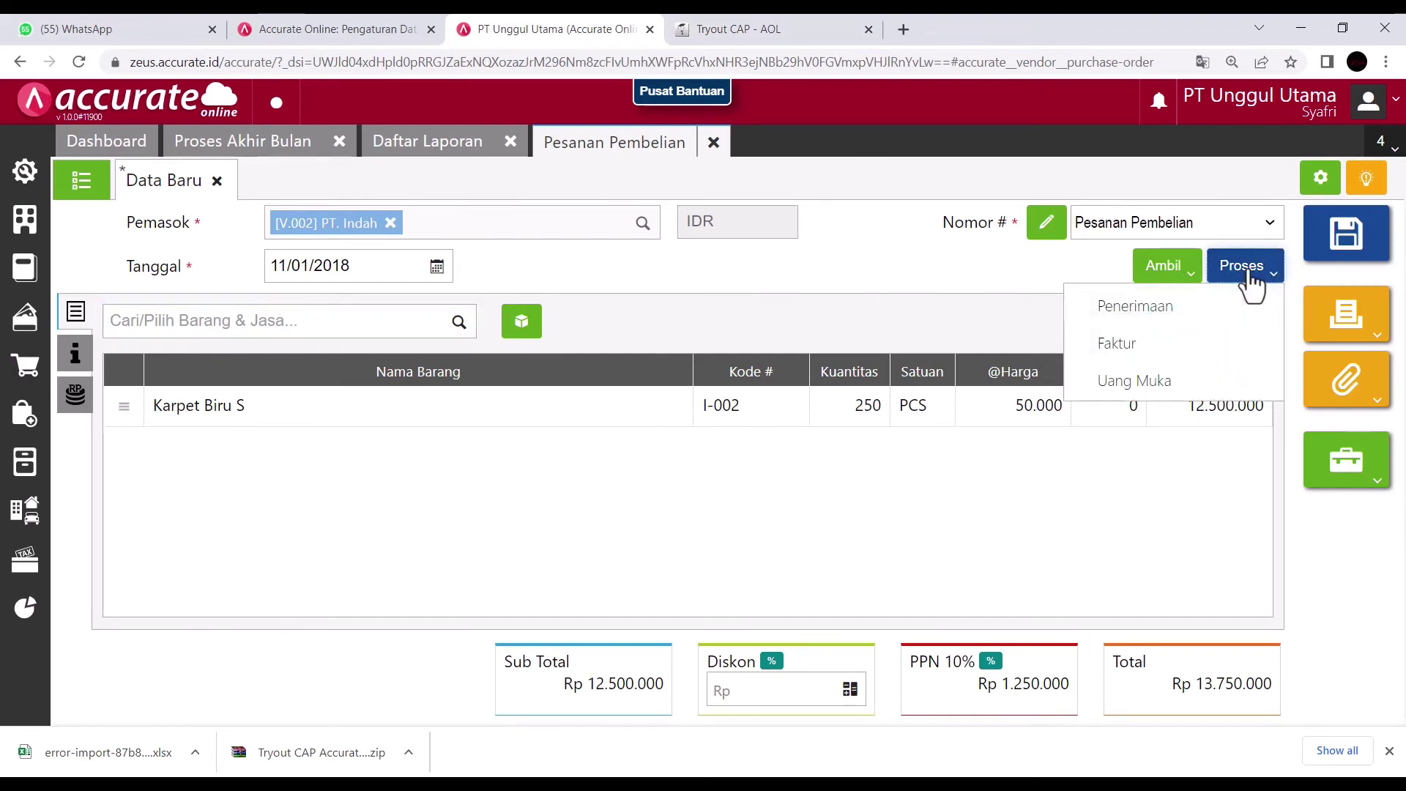
{"action": "left_click", "coordinate": [1138, 312]}
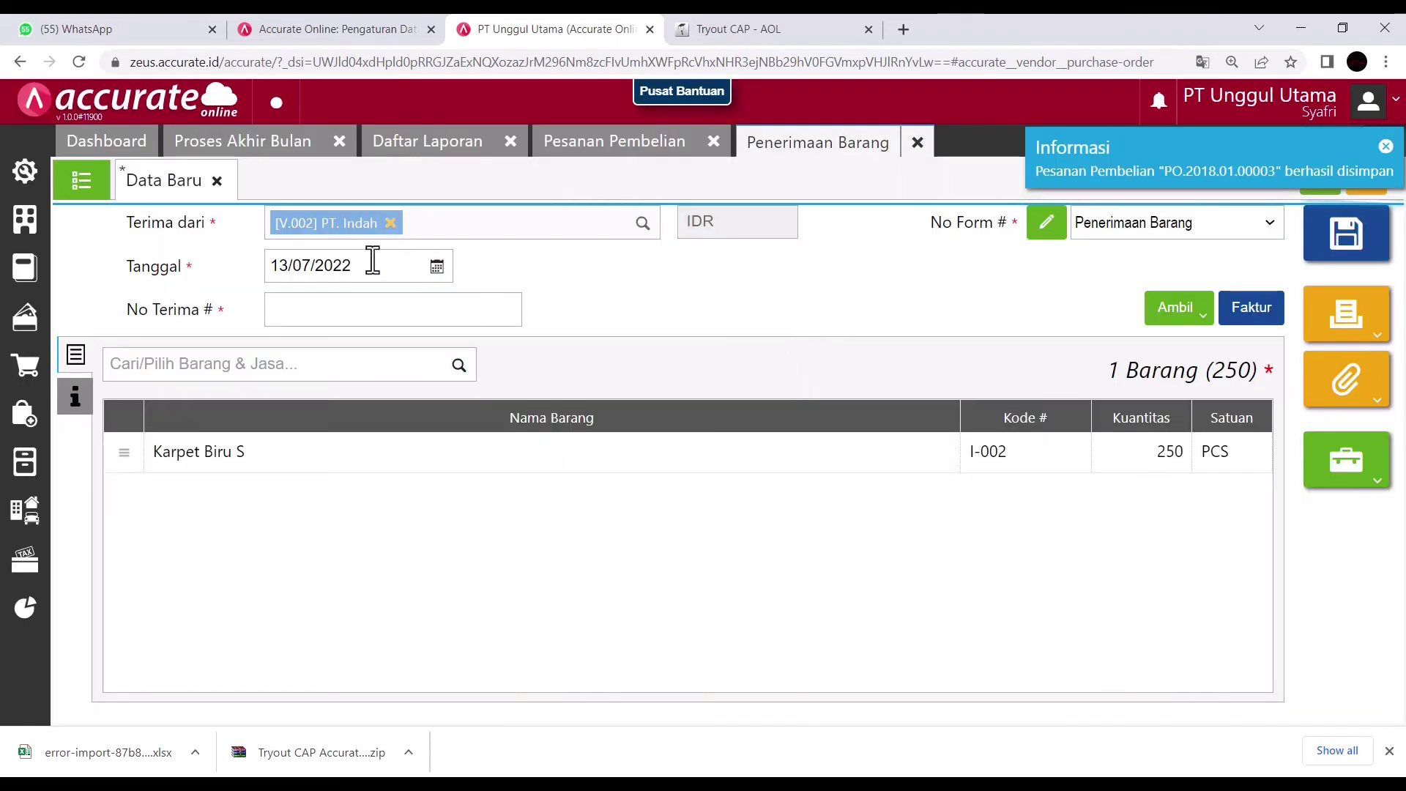
- Set the goods receipt's date to 12/01/2018 and its No Terima to 1235
{"action": "left_click", "coordinate": [365, 267]}
{"action": "type", "text": "12"}
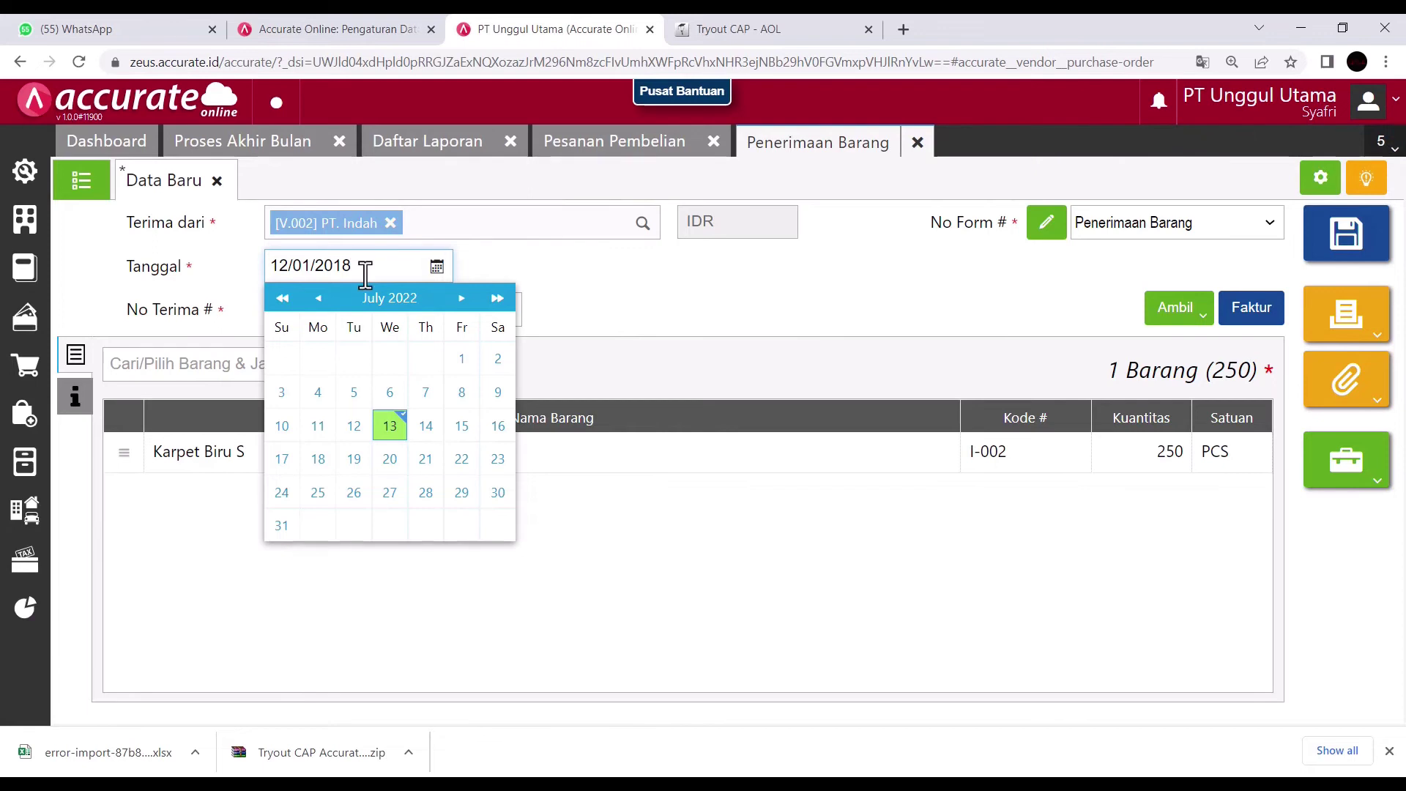
{"action": "left_click", "coordinate": [678, 313]}
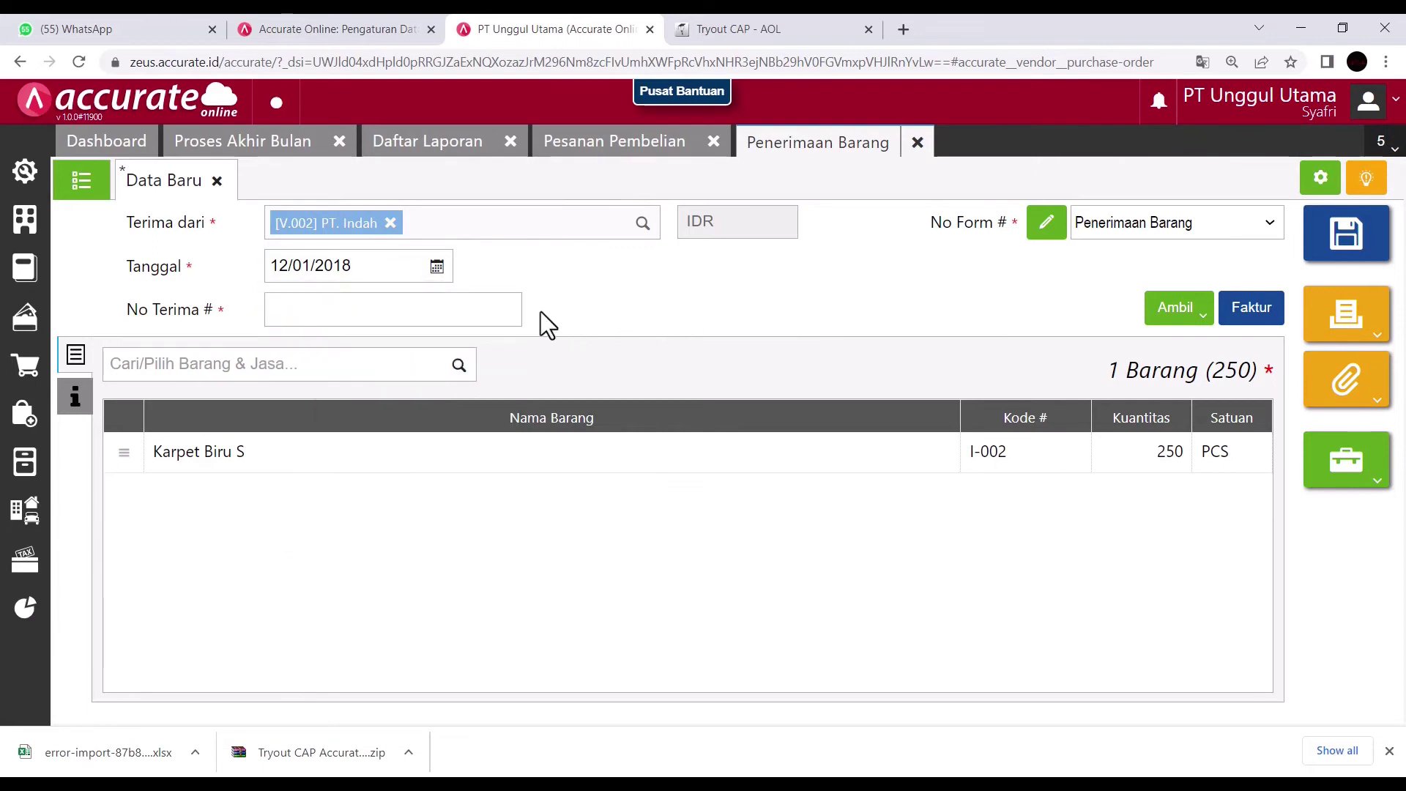
{"action": "left_click", "coordinate": [409, 322]}
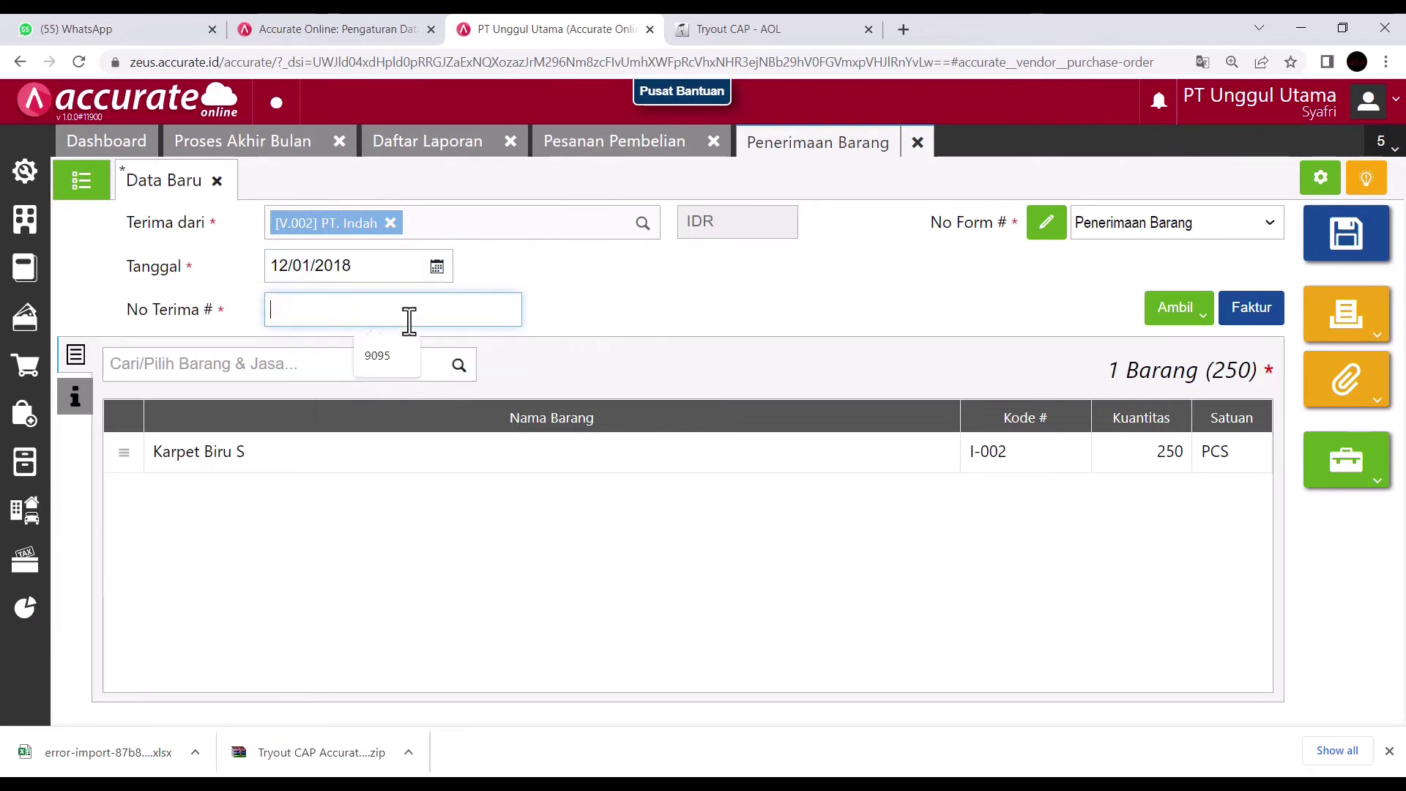
{"action": "type", "text": "1235"}
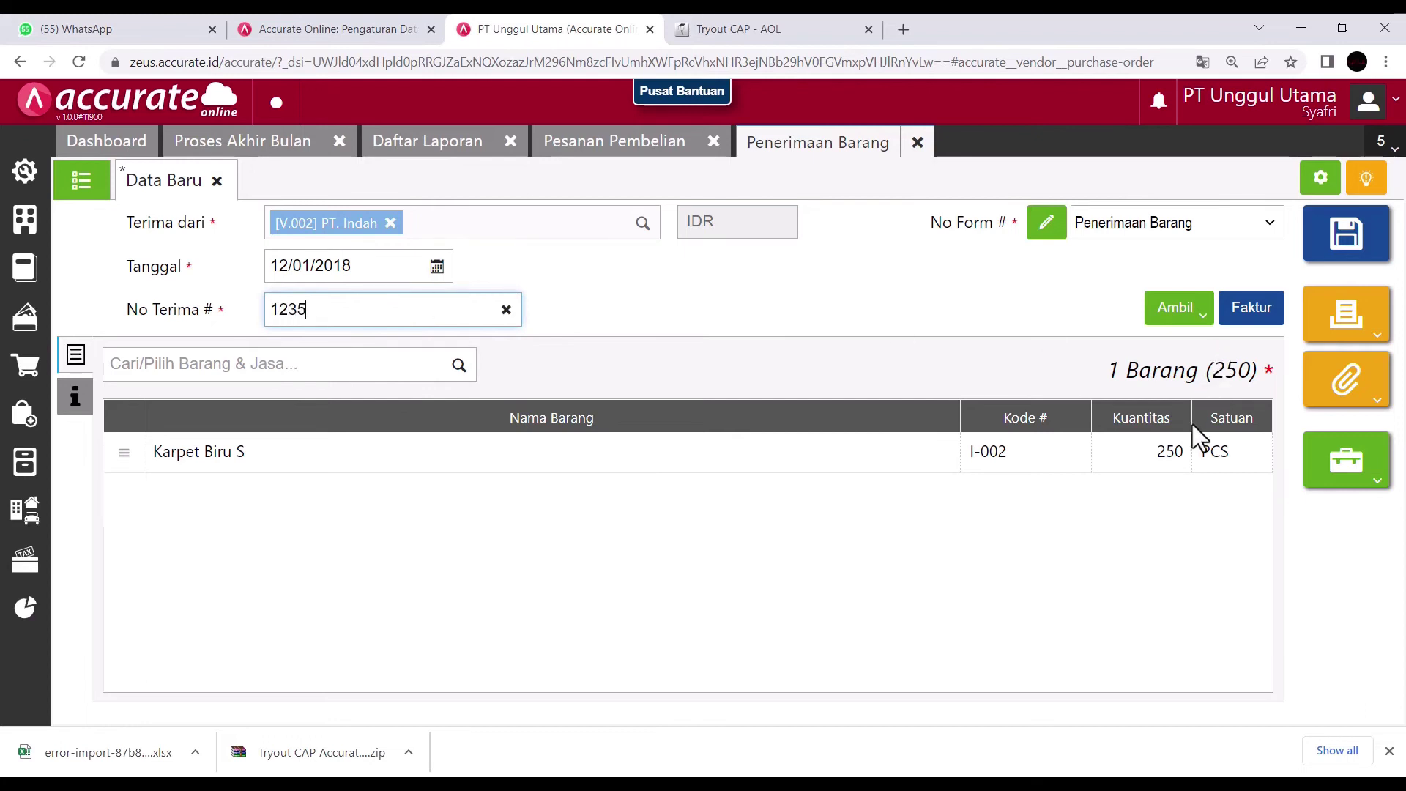
- Check the Gudang in the Karpet Biru S line, and process the goods receipt into a Faktur Pembelian
{"action": "left_click", "coordinate": [828, 464]}
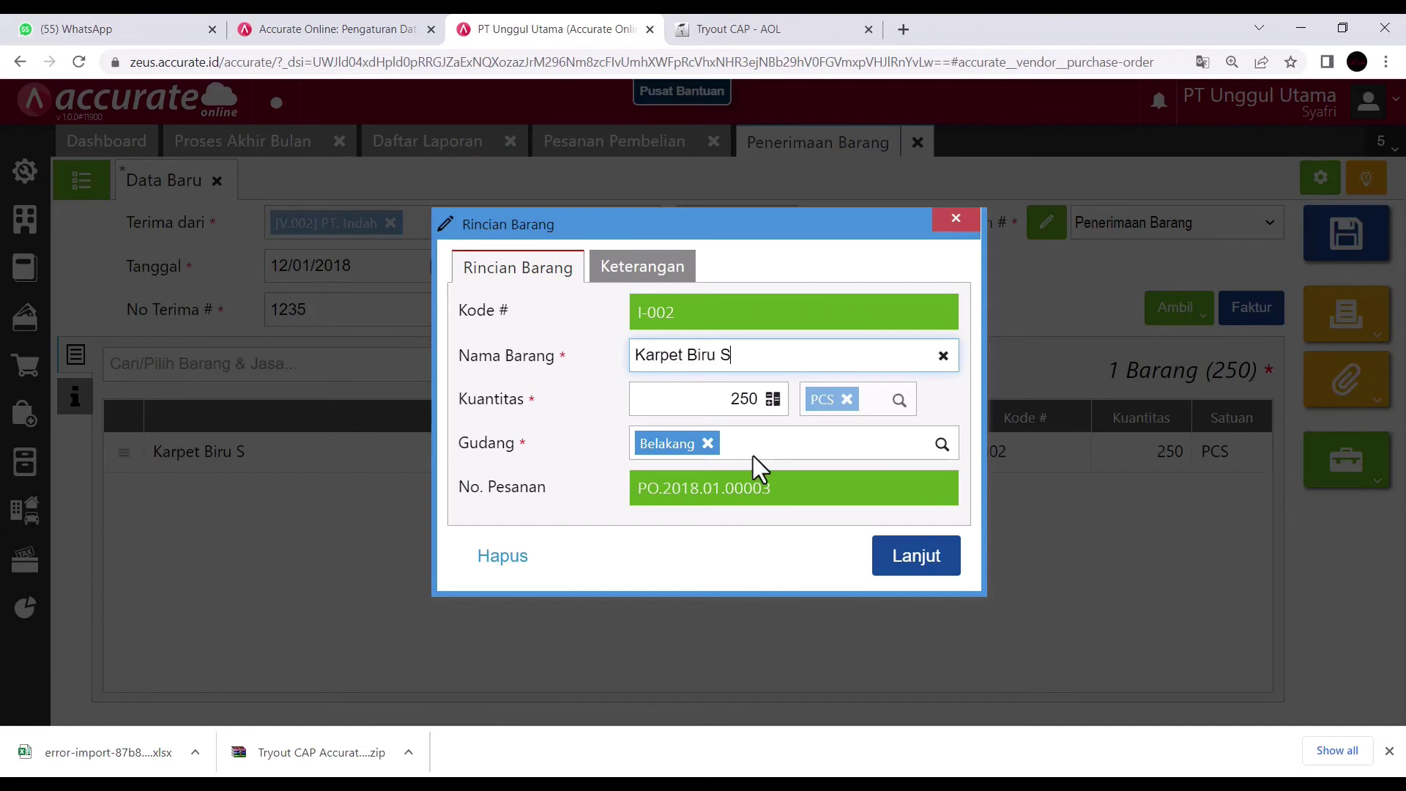
{"action": "left_click", "coordinate": [916, 564]}
{"action": "left_click", "coordinate": [1258, 318]}
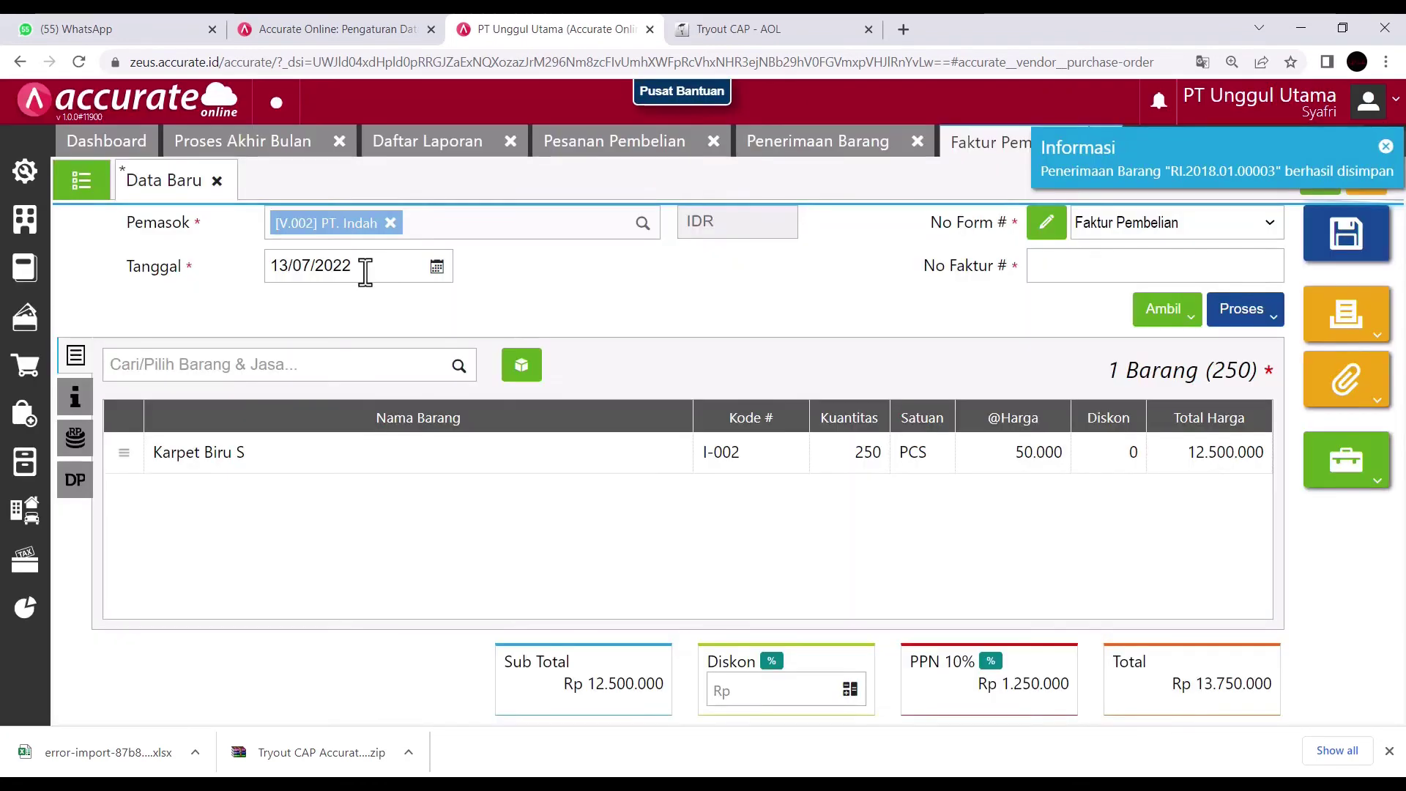
- Date the purchase invoice 12/01/2018 and set its No Faktur to Faktur-Jan/906
{"action": "left_click", "coordinate": [363, 270]}
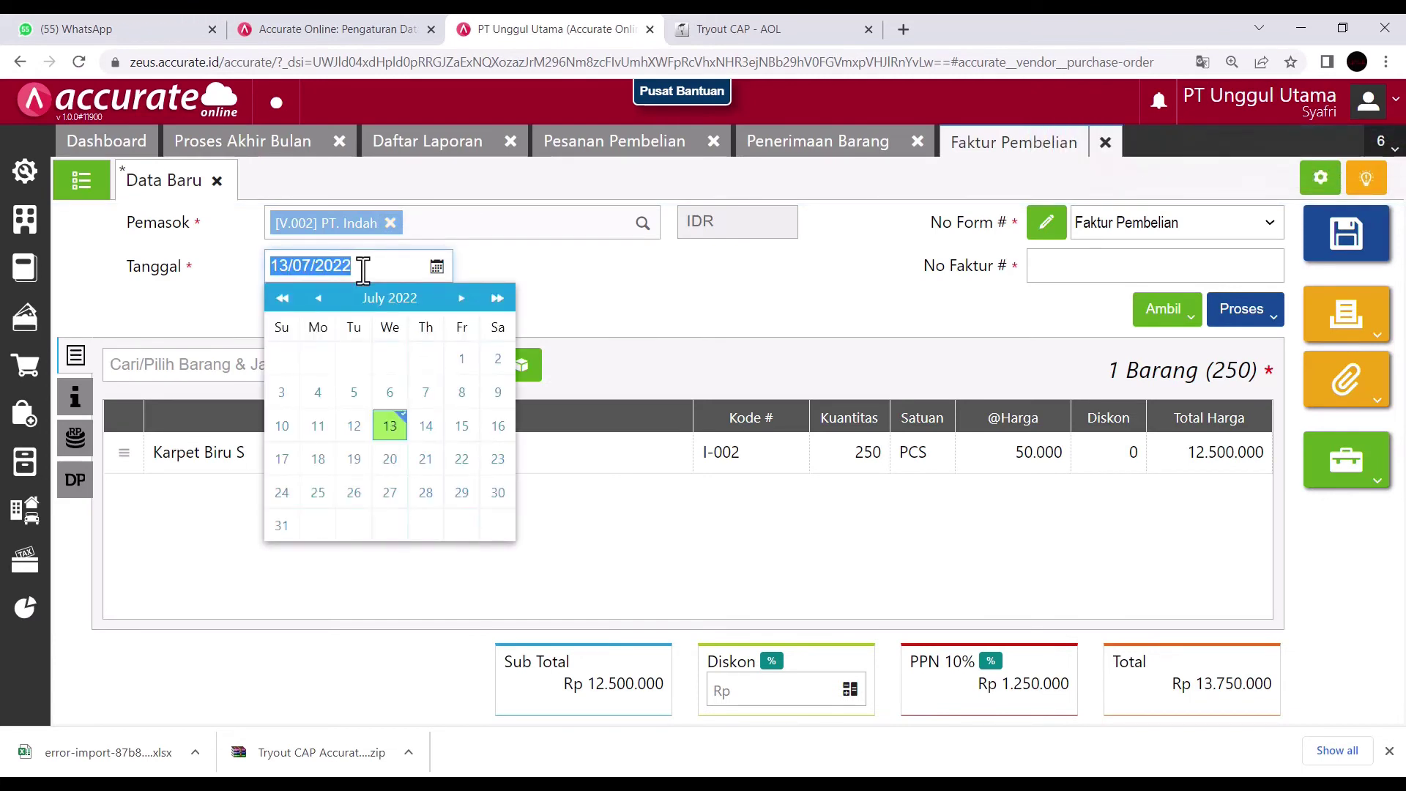
{"action": "type", "text": "1201"}
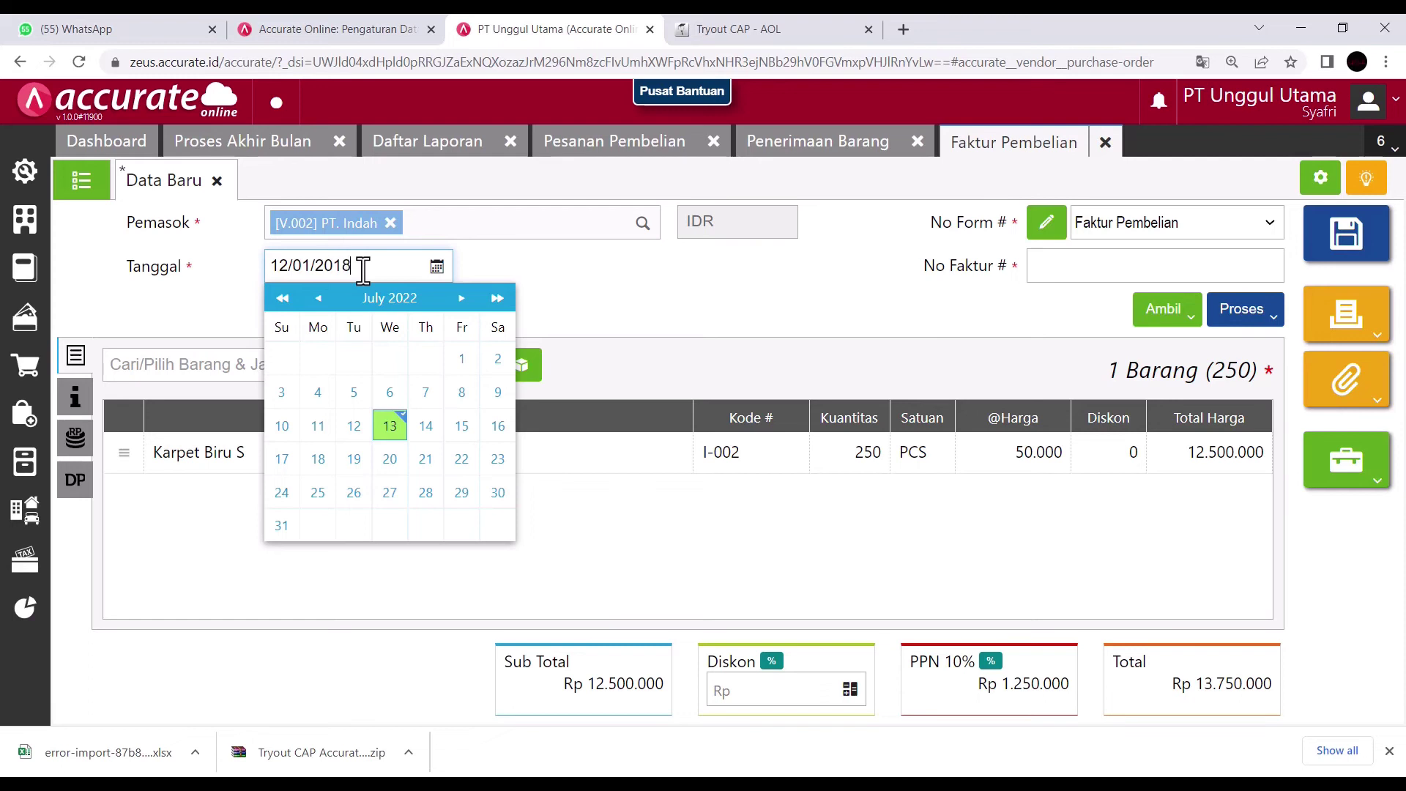
{"action": "left_click", "coordinate": [769, 296]}
{"action": "left_click", "coordinate": [1055, 261]}
{"action": "type", "text": "Faktur-Jan/906"}
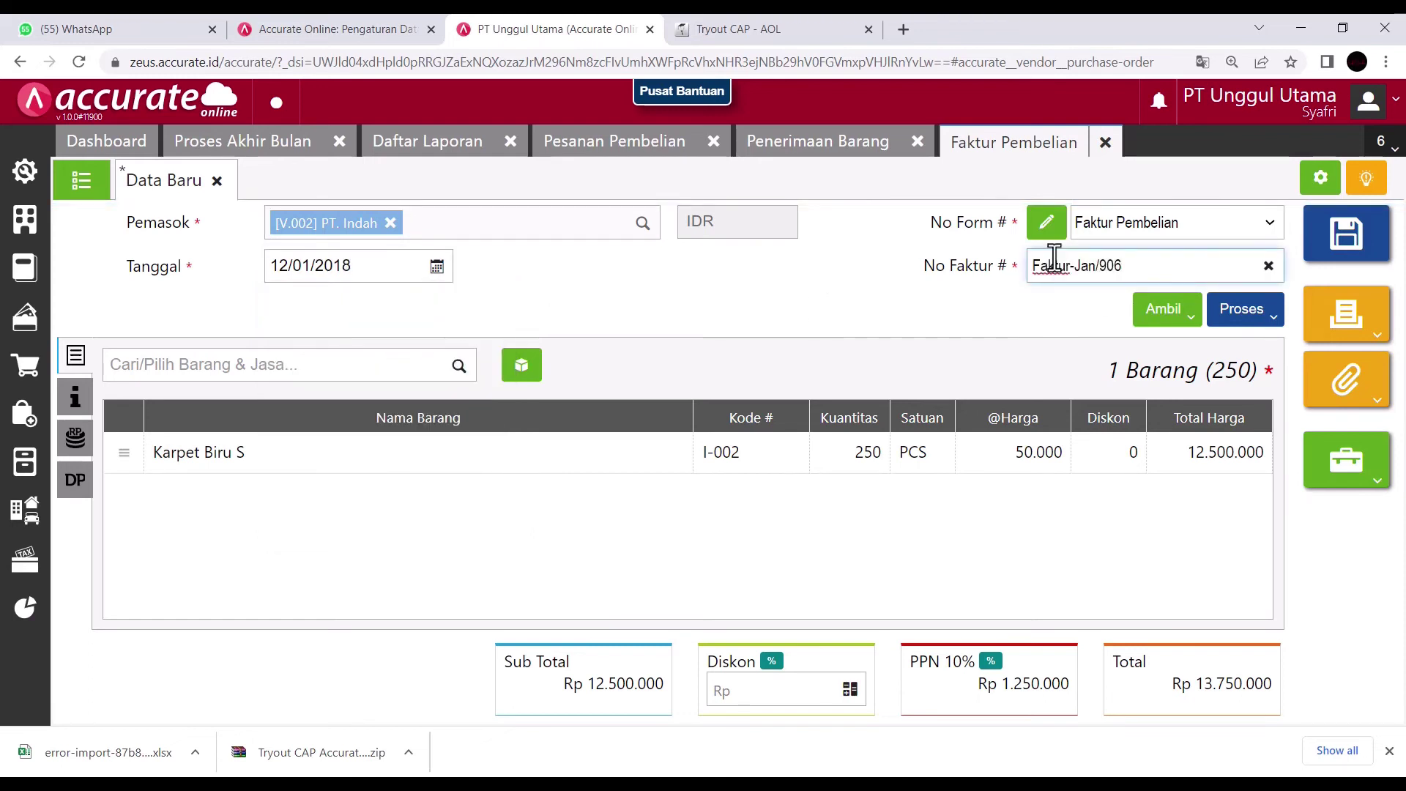
- Apply PT. Indah's Uang Muka DP/1818 to the purchase invoice
{"action": "left_click", "coordinate": [1034, 482]}
{"action": "left_click", "coordinate": [1270, 319]}
{"action": "left_click", "coordinate": [1192, 316]}
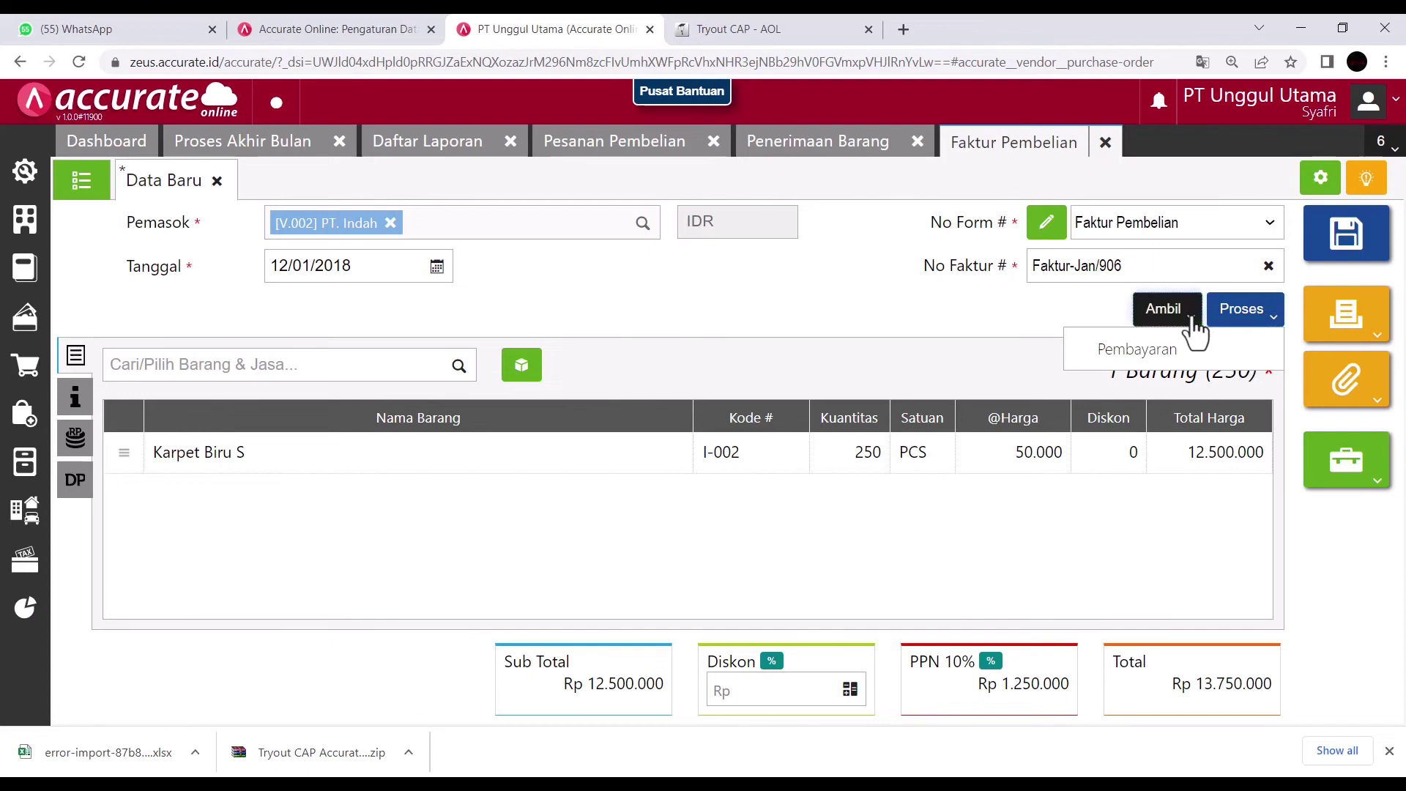
{"action": "left_click", "coordinate": [1096, 433]}
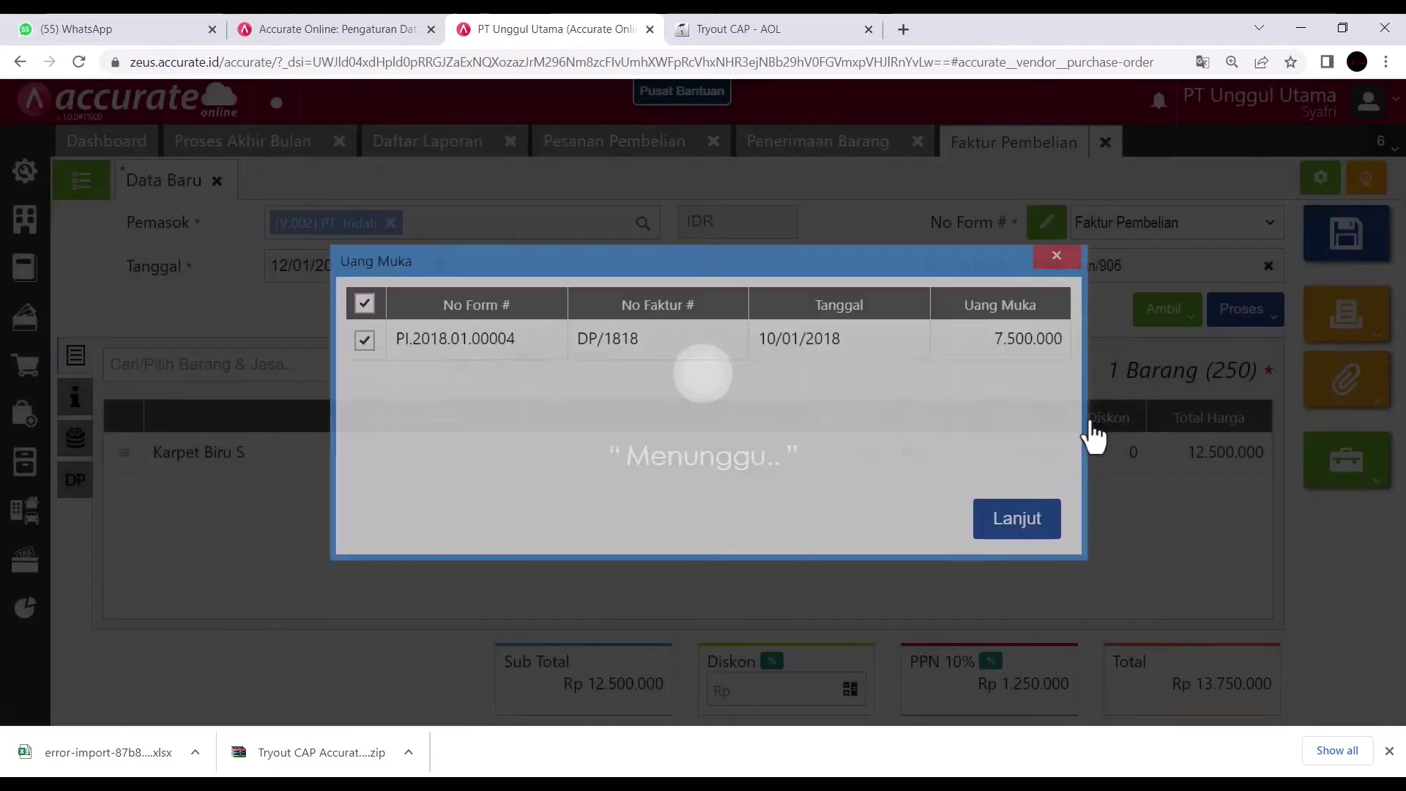
{"action": "left_click", "coordinate": [1029, 519]}
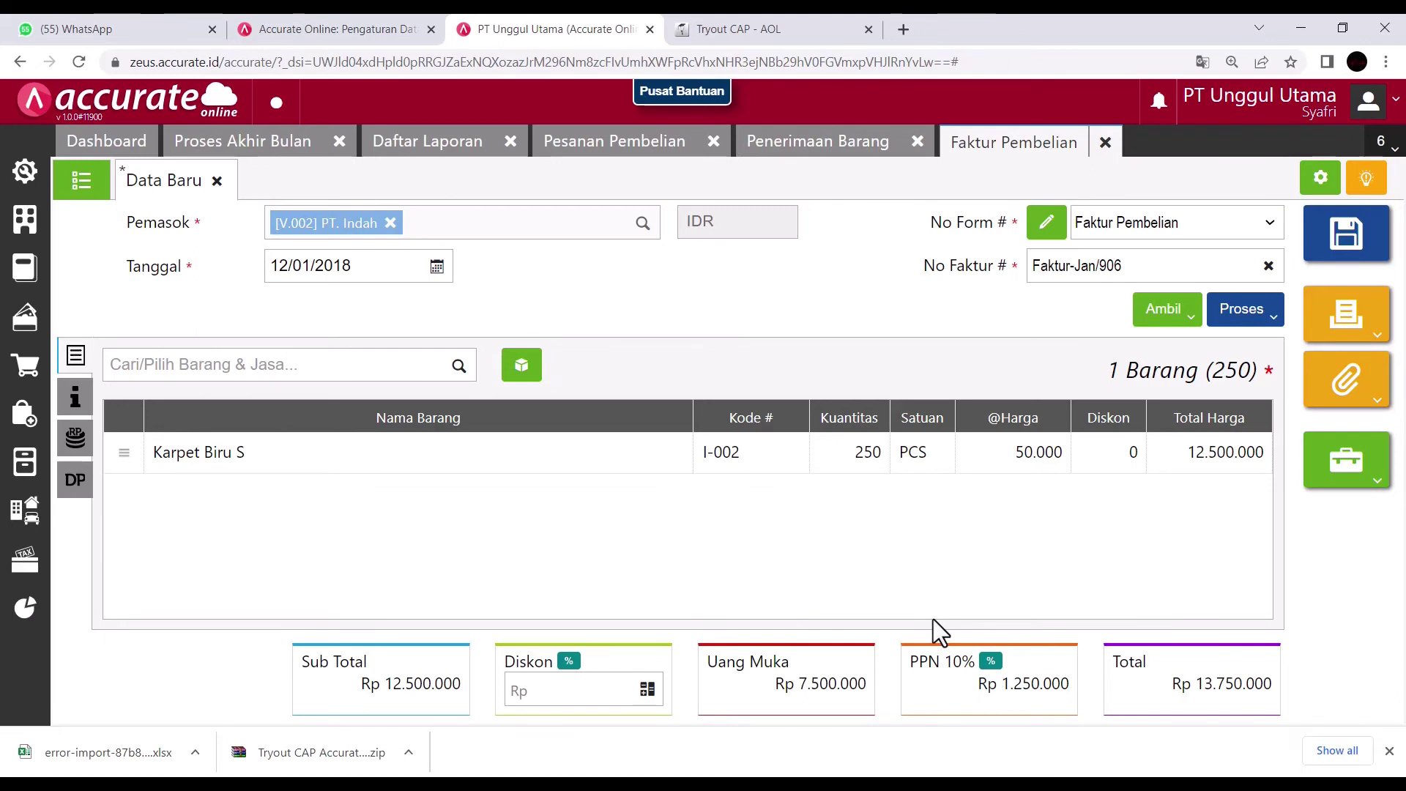
- Advance the tryout to its next page, and save and close the completed Faktur Pembelian
{"action": "left_click", "coordinate": [766, 29]}
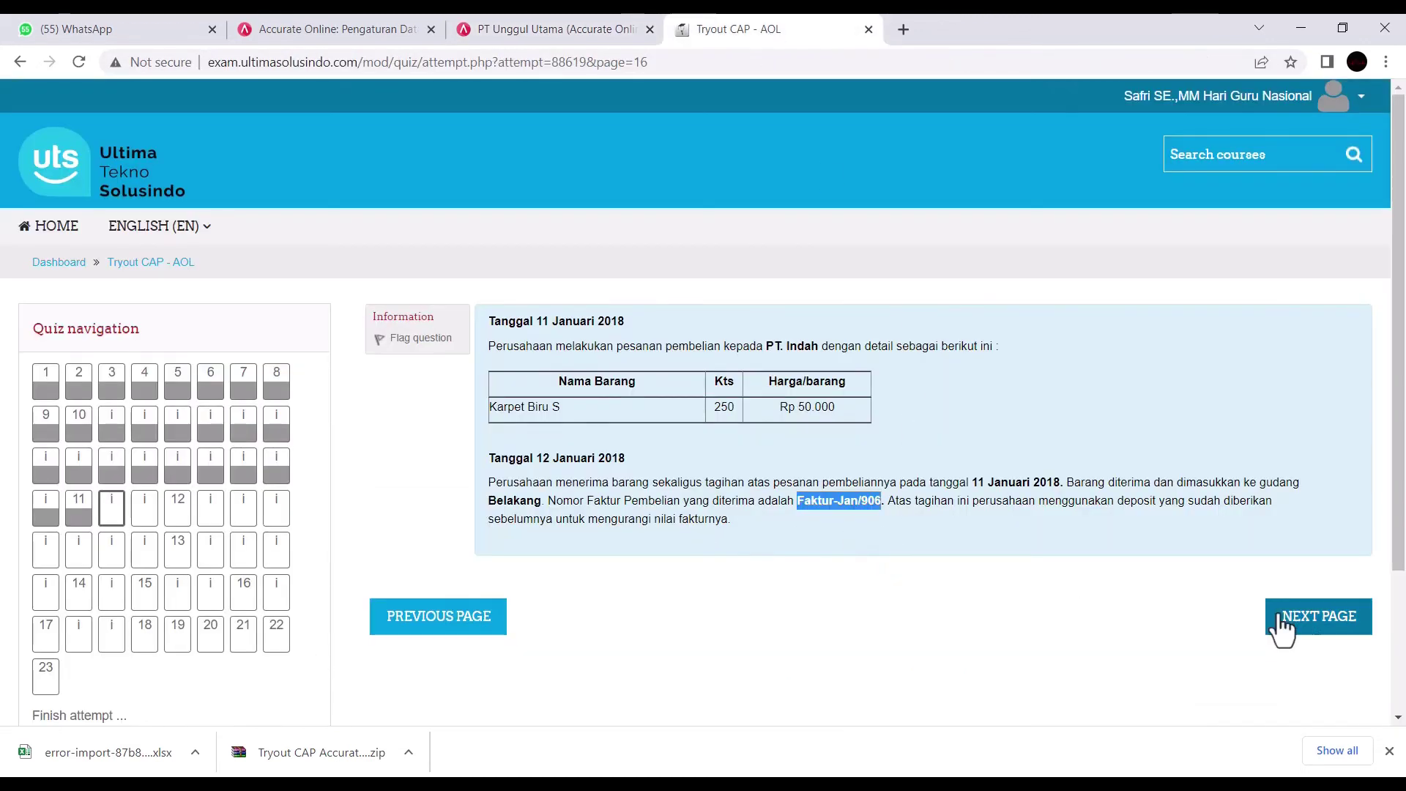
{"action": "left_click", "coordinate": [1308, 637]}
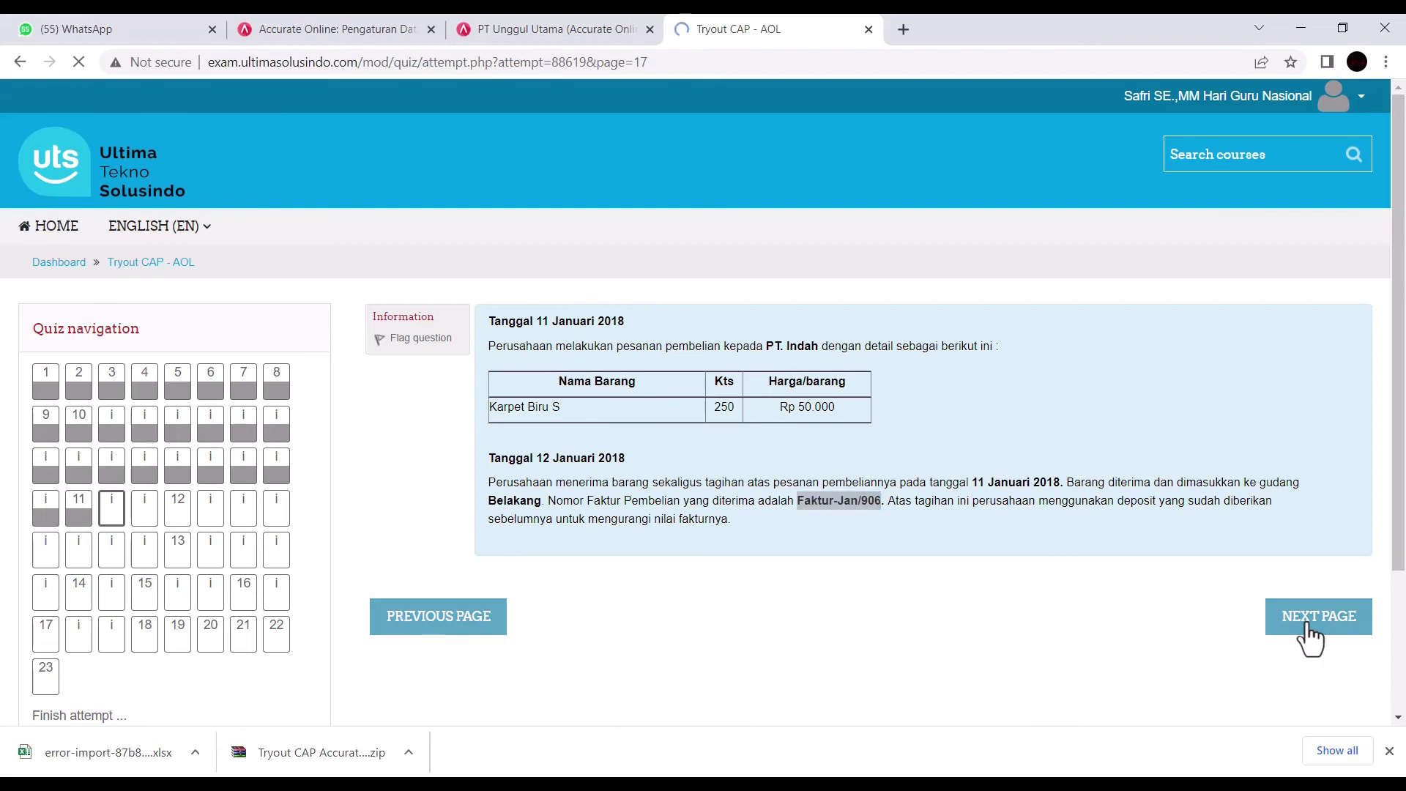
{"action": "left_click", "coordinate": [562, 29]}
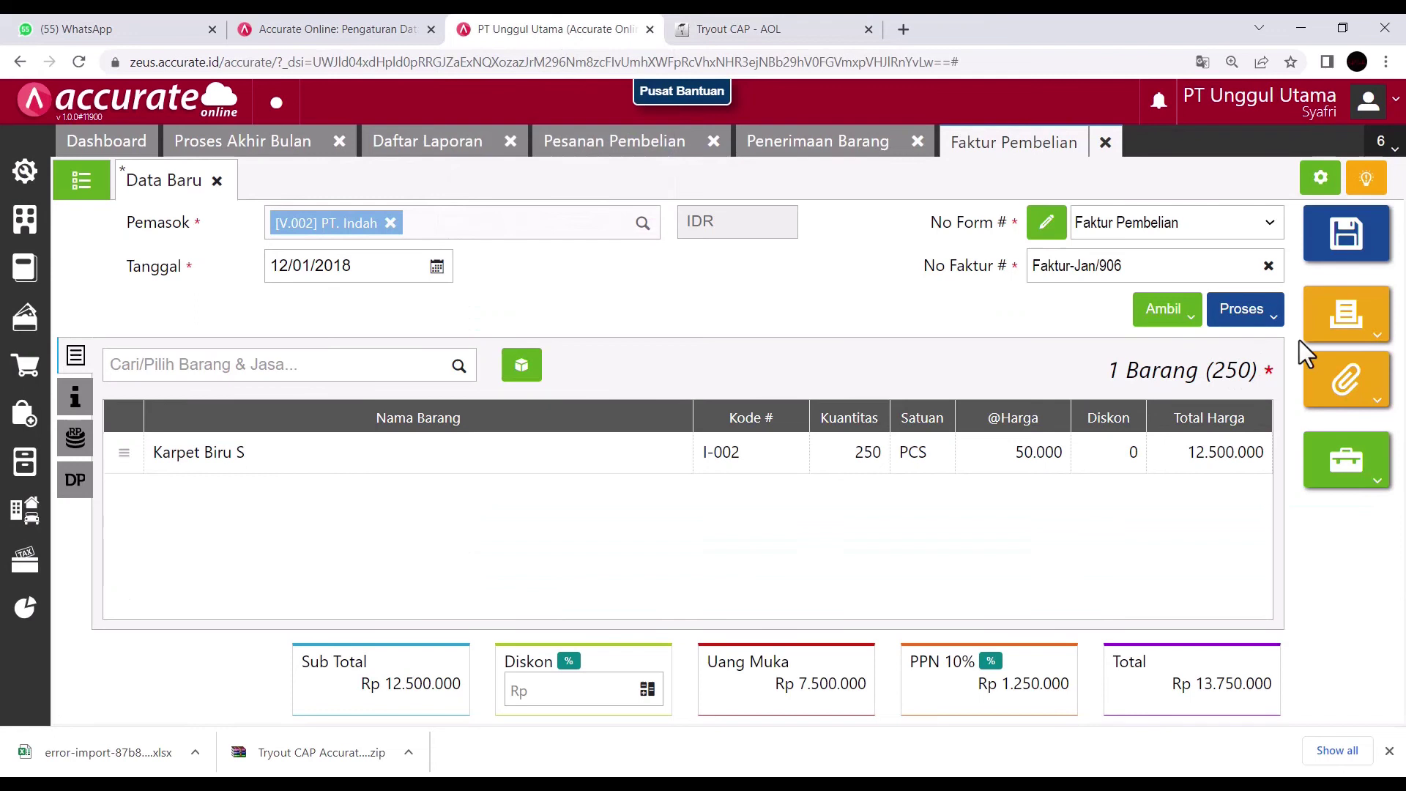
{"action": "left_click", "coordinate": [1355, 249]}
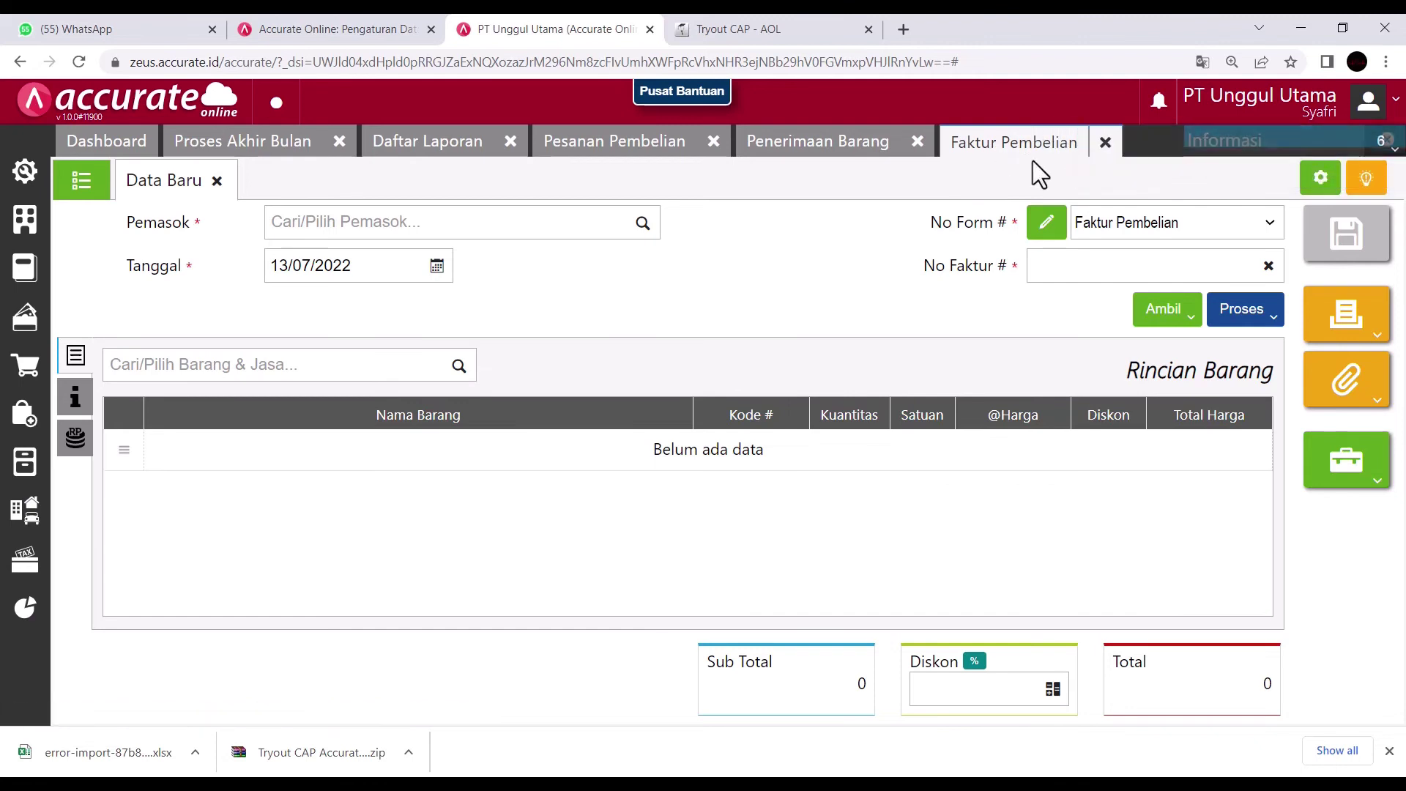
{"action": "left_click", "coordinate": [1104, 142]}
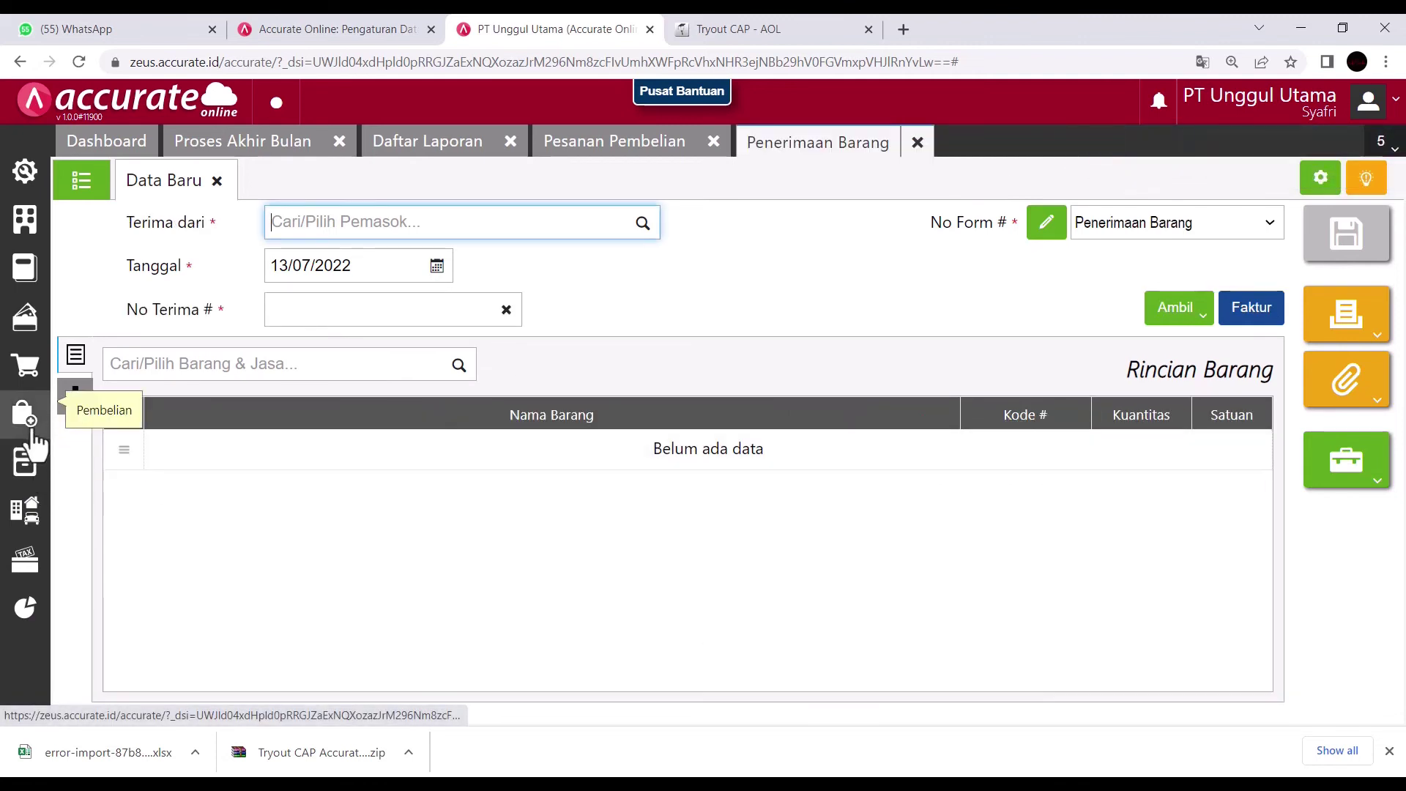
- Start a new Retur Pembelian with PT. Indah as the Pemasok
{"action": "left_click", "coordinate": [29, 433]}
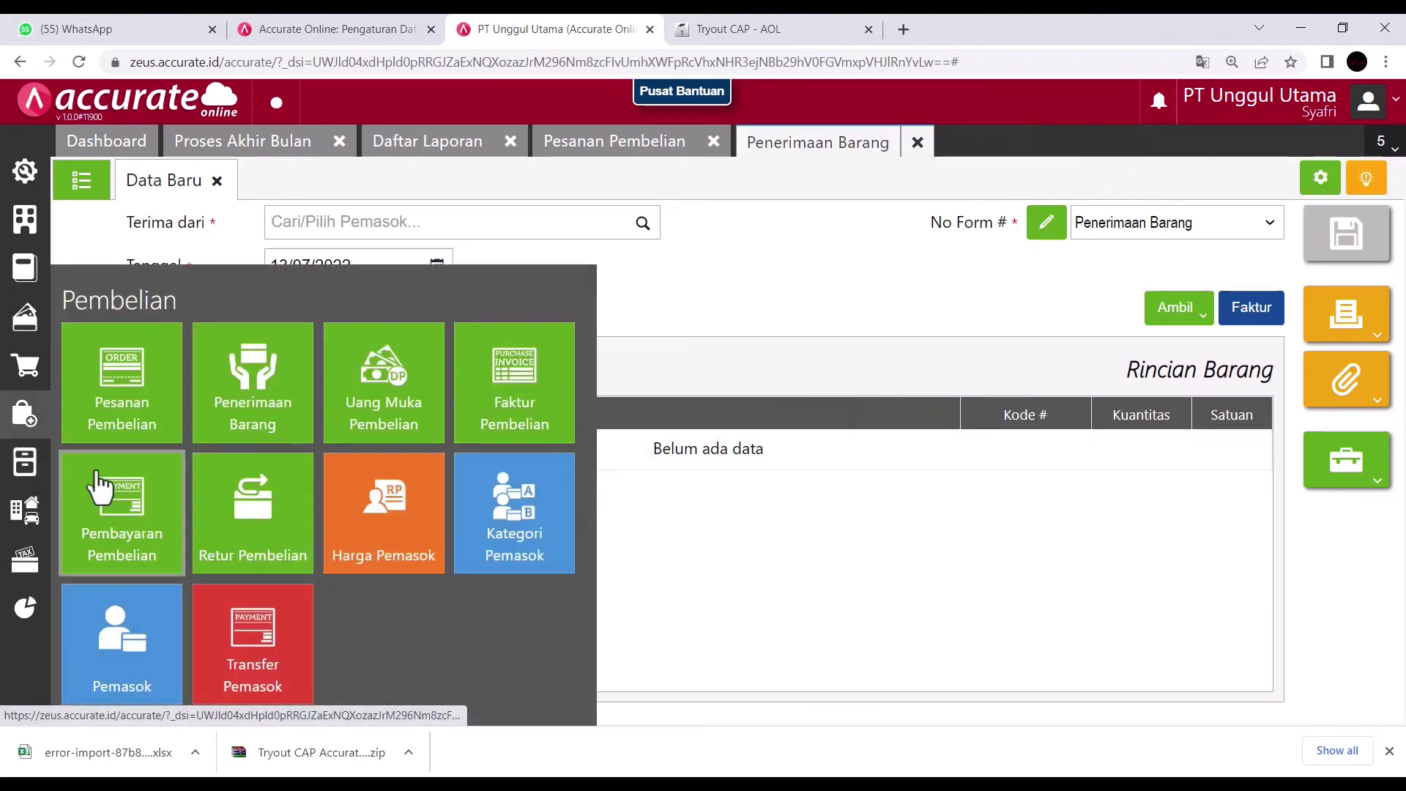
{"action": "left_click", "coordinate": [242, 557]}
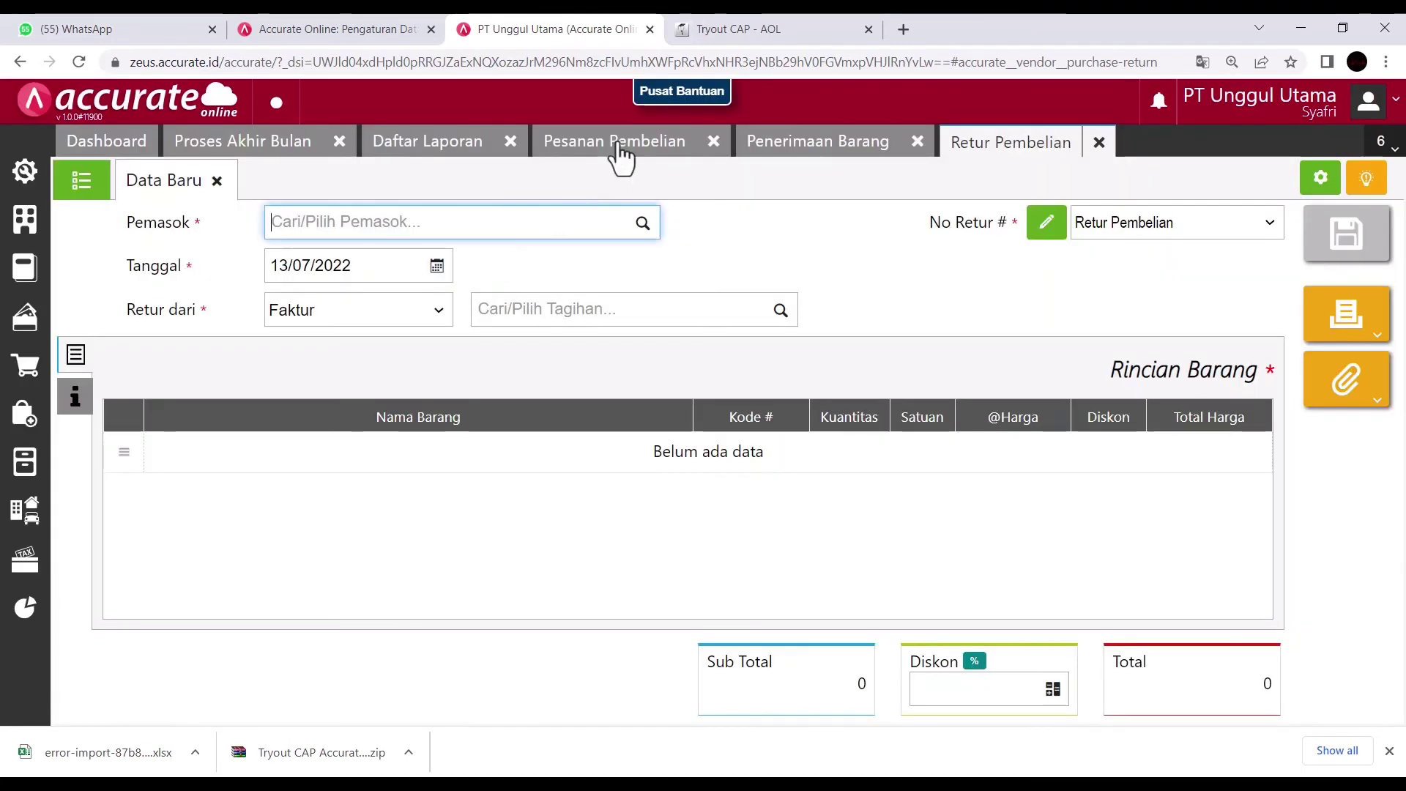
{"action": "left_click", "coordinate": [639, 233]}
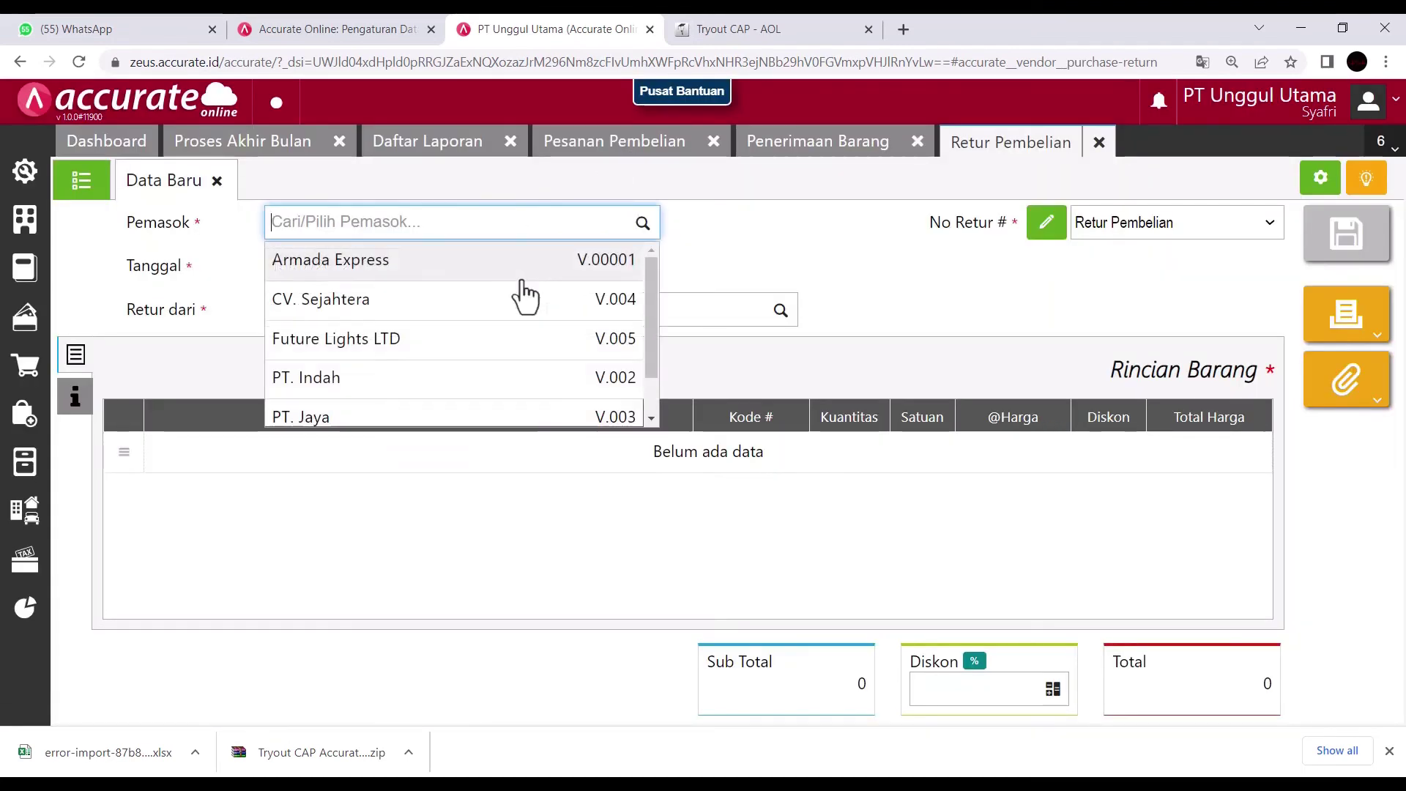
{"action": "left_click", "coordinate": [337, 377]}
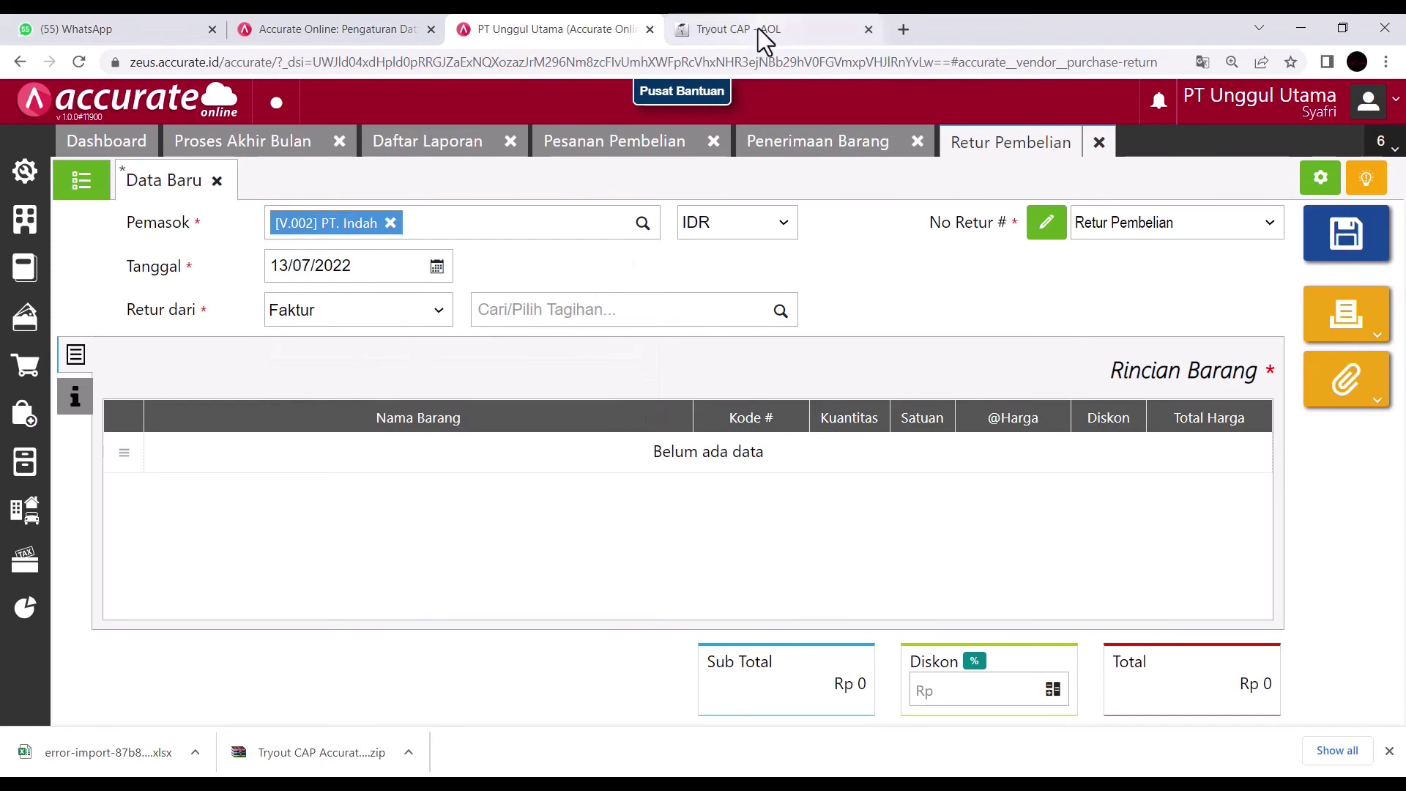
- Date the purchase return 12/01/2018, as given in the tryout, and choose Faktur-Jan/906 as the invoice being returned
{"action": "left_click", "coordinate": [760, 33]}
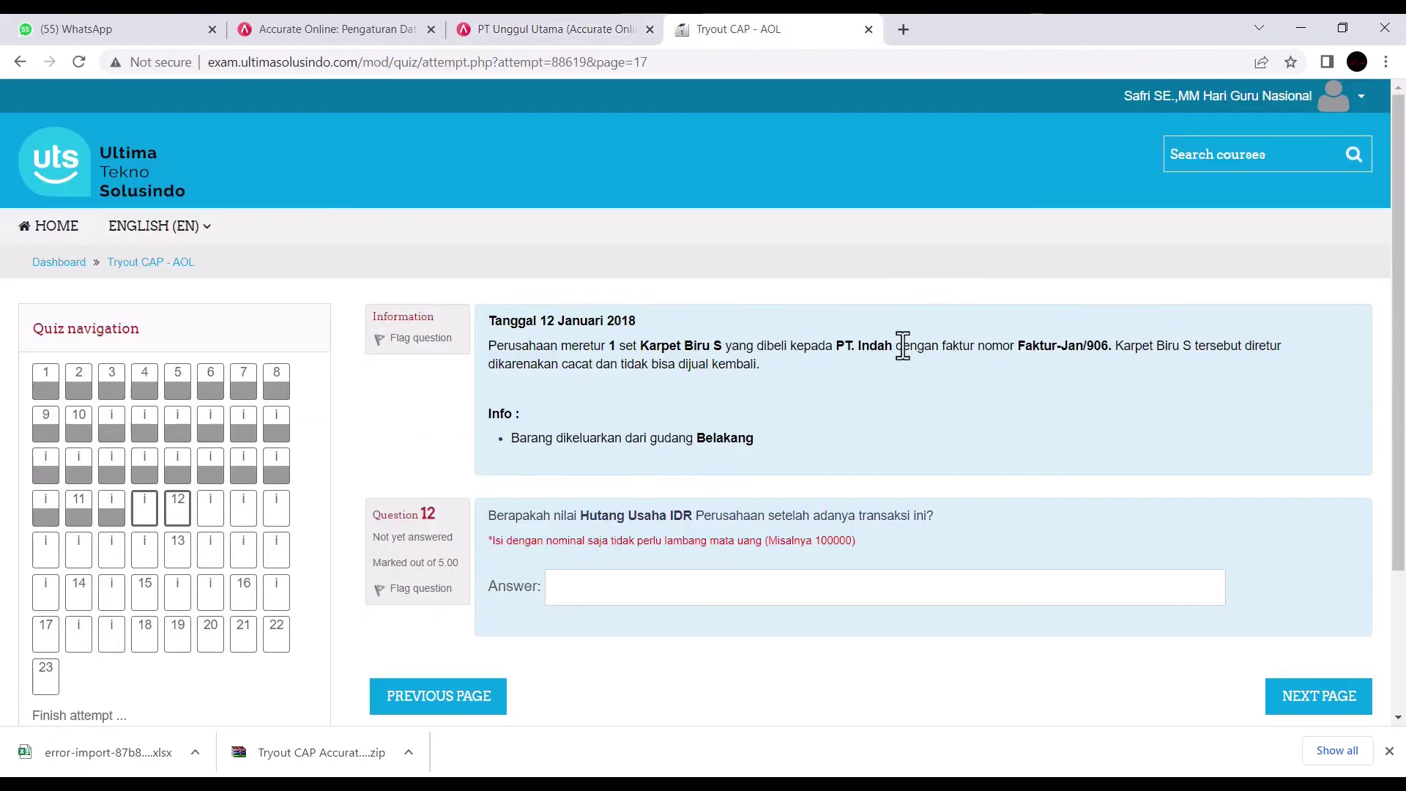
{"action": "key", "text": "ctrl+shift+Tab"}
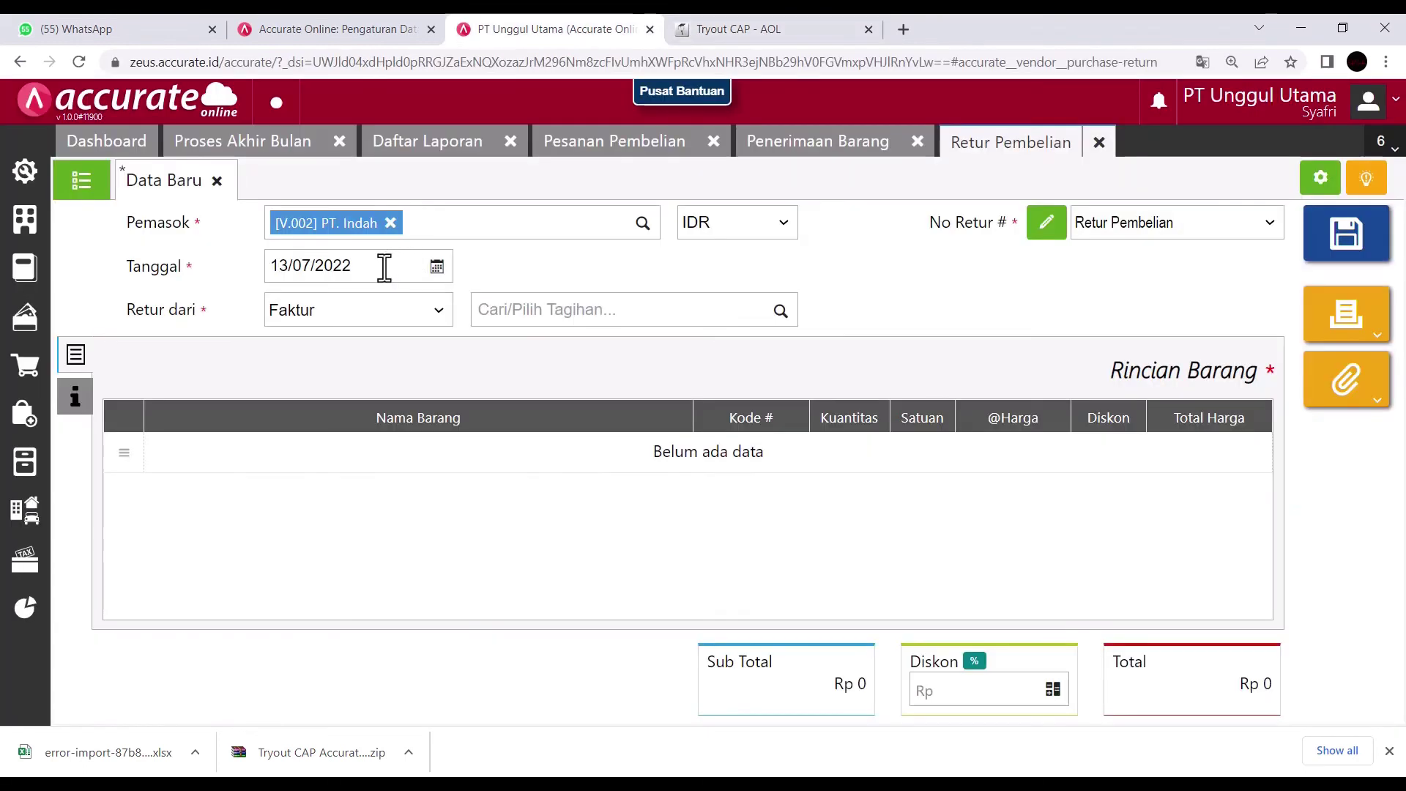
{"action": "left_click", "coordinate": [384, 268]}
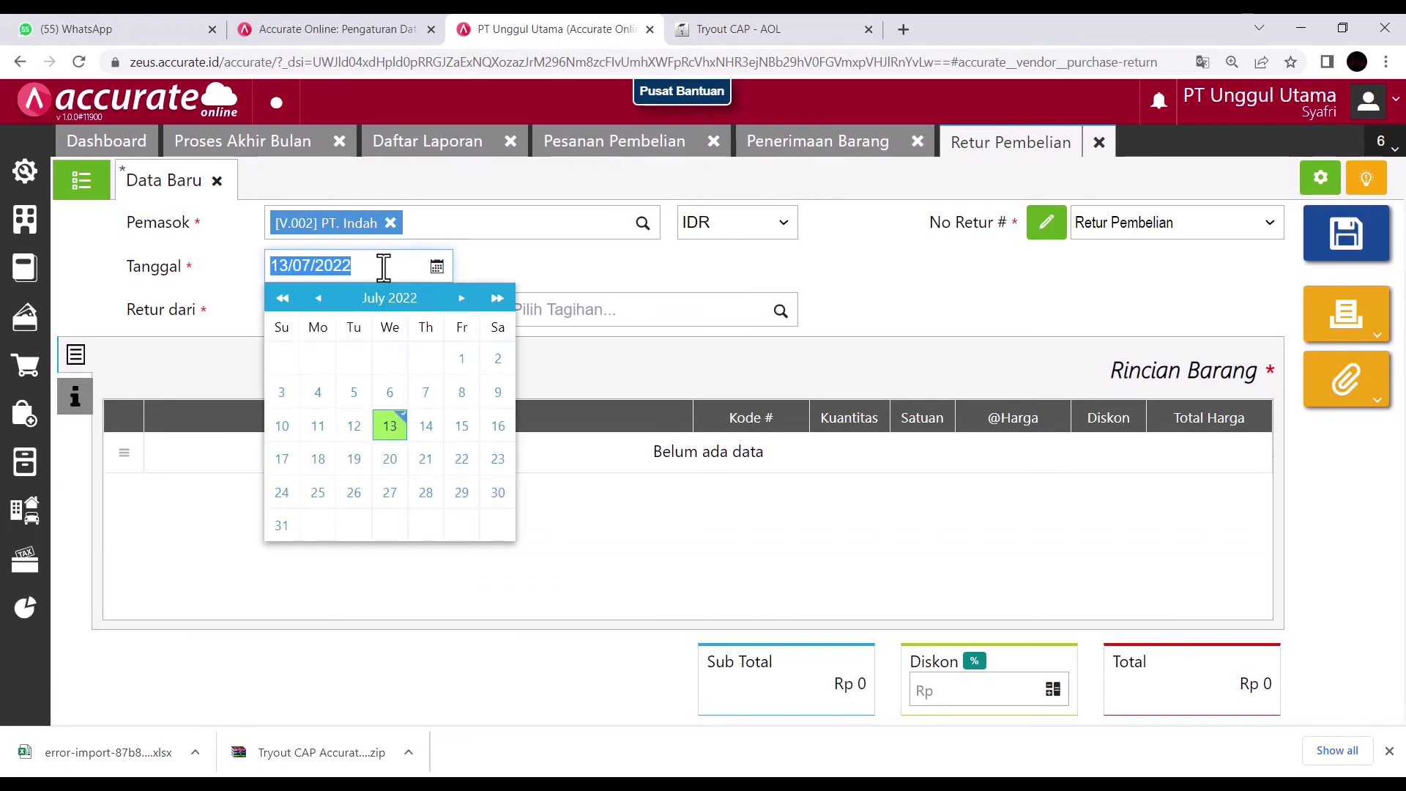
{"action": "type", "text": "12"}
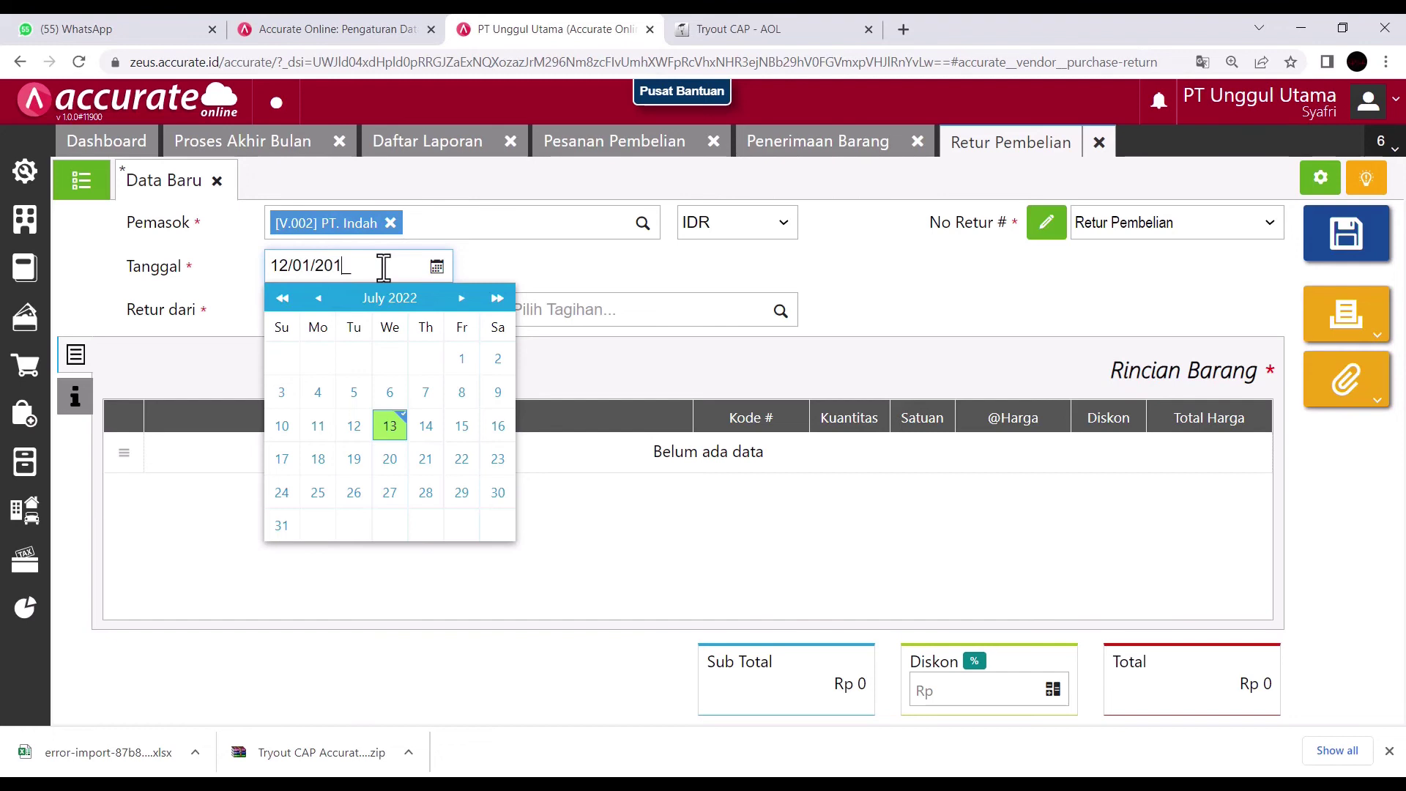
{"action": "left_click", "coordinate": [916, 298]}
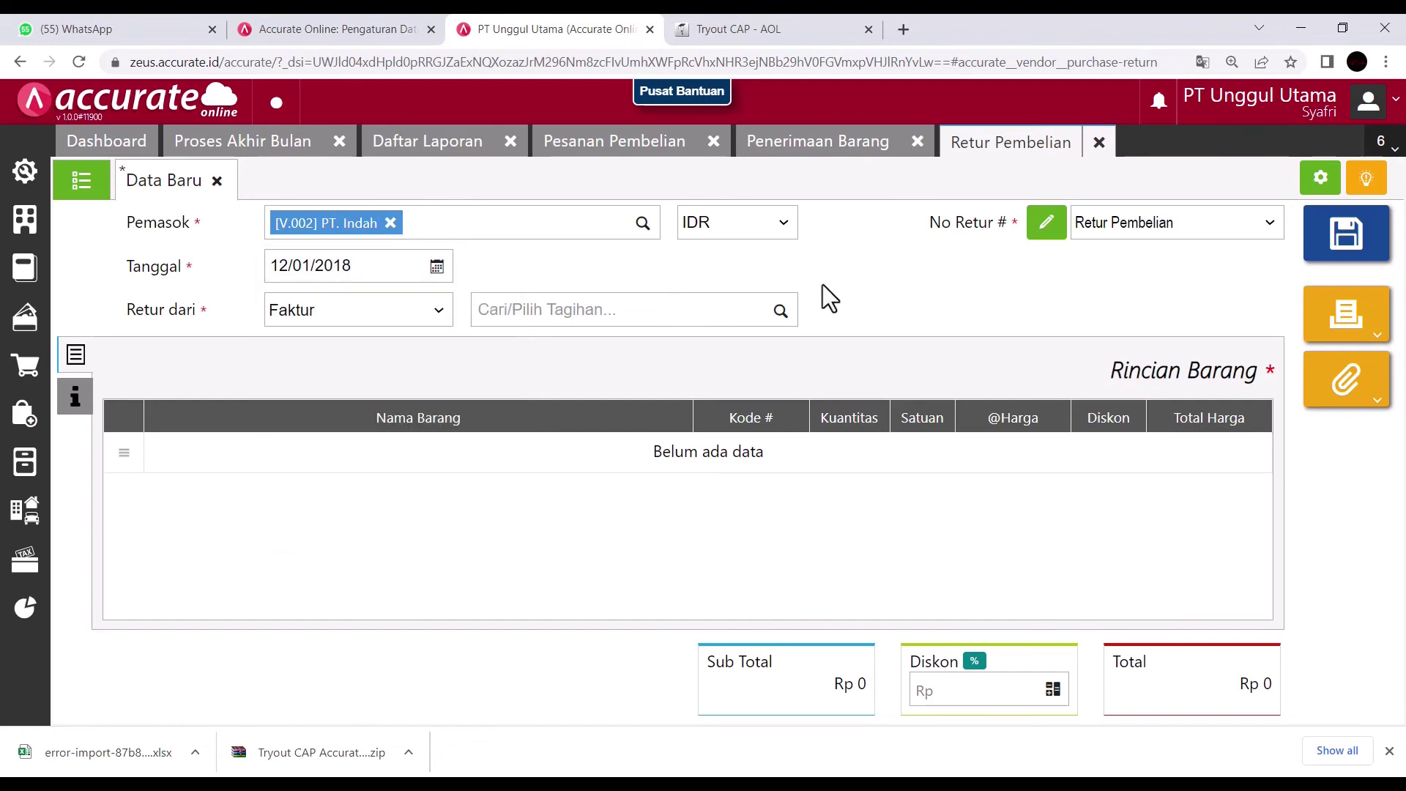
{"action": "left_click", "coordinate": [779, 313]}
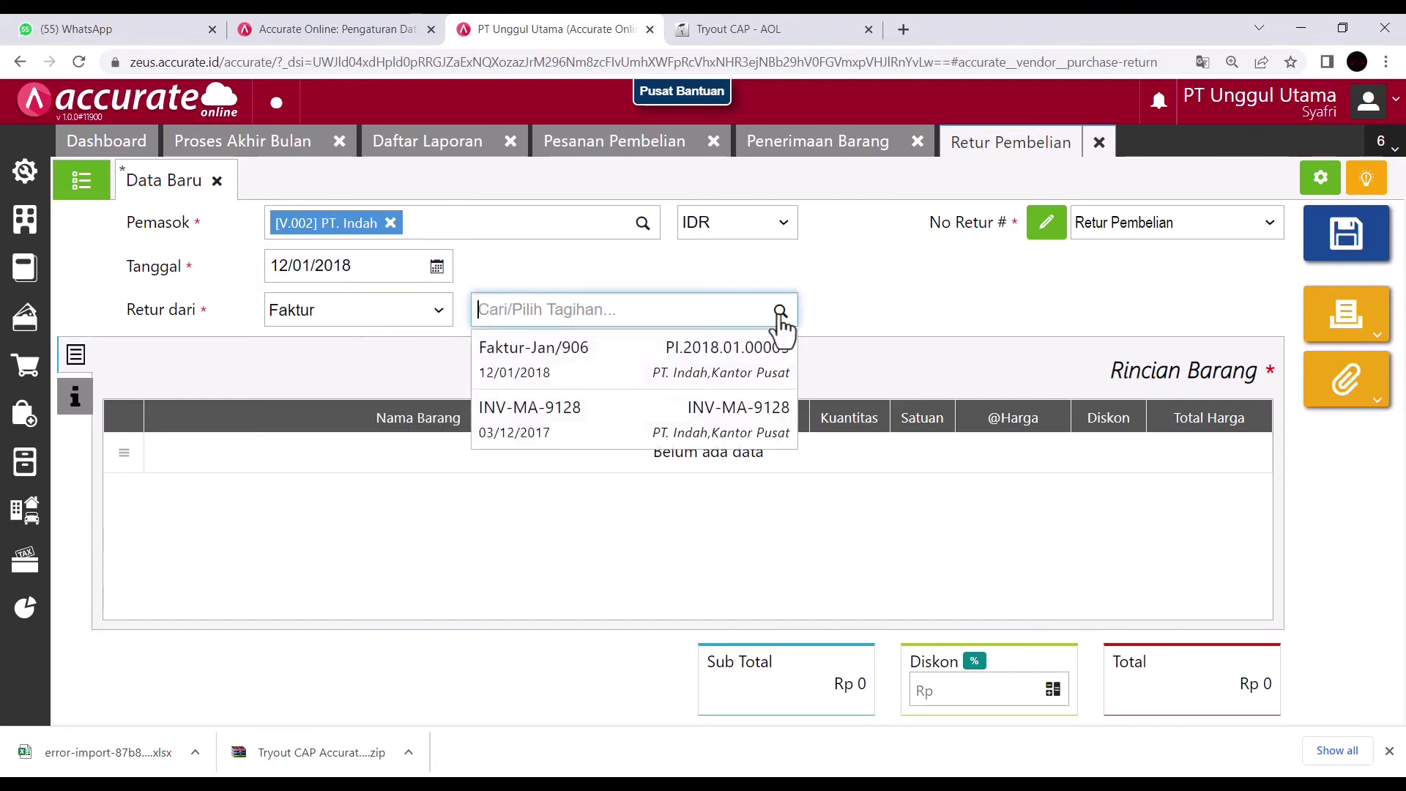
{"action": "left_click", "coordinate": [629, 374]}
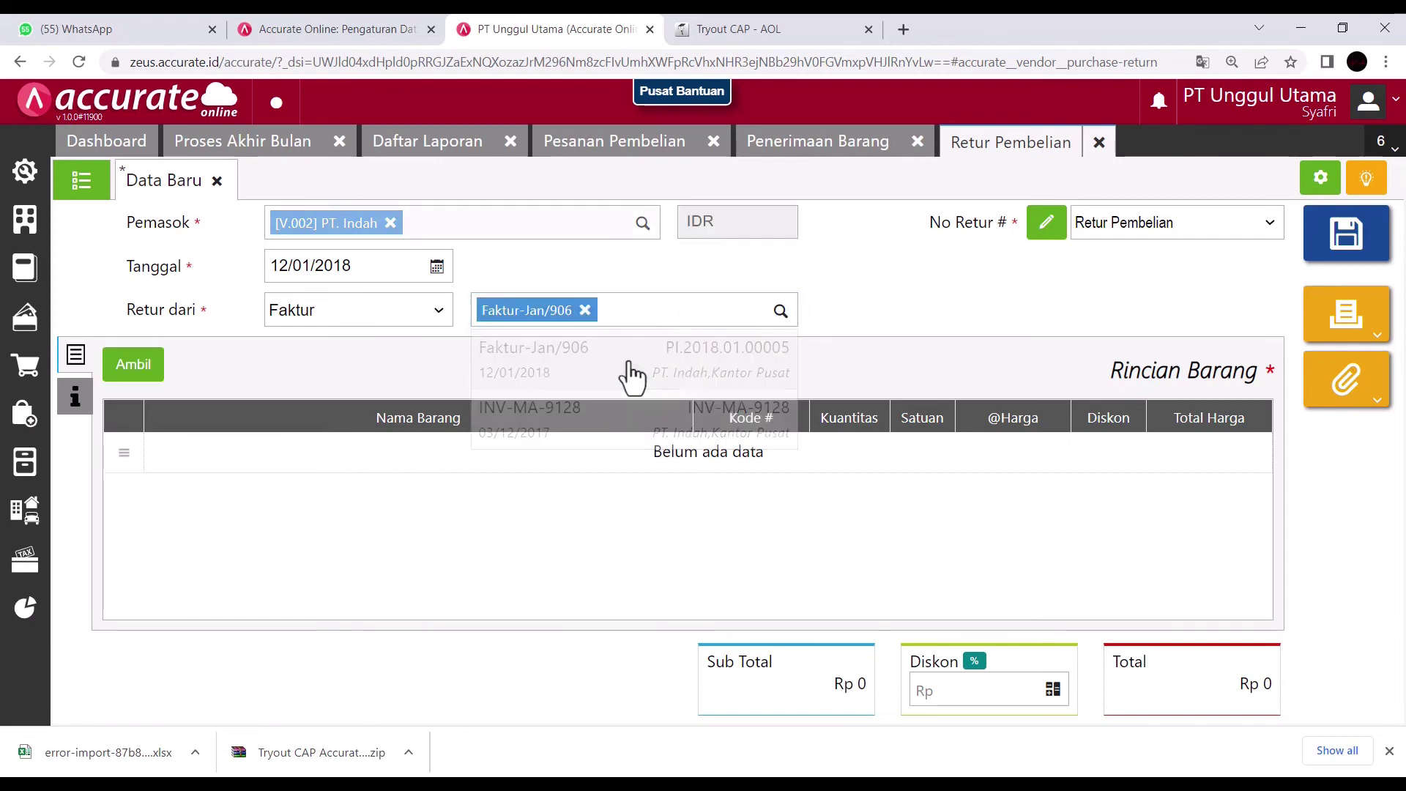
- Pull Karpet Biru S from the invoice into the return, set its Kuantitas to 1, and save the Retur Pembelian
{"action": "left_click", "coordinate": [146, 374]}
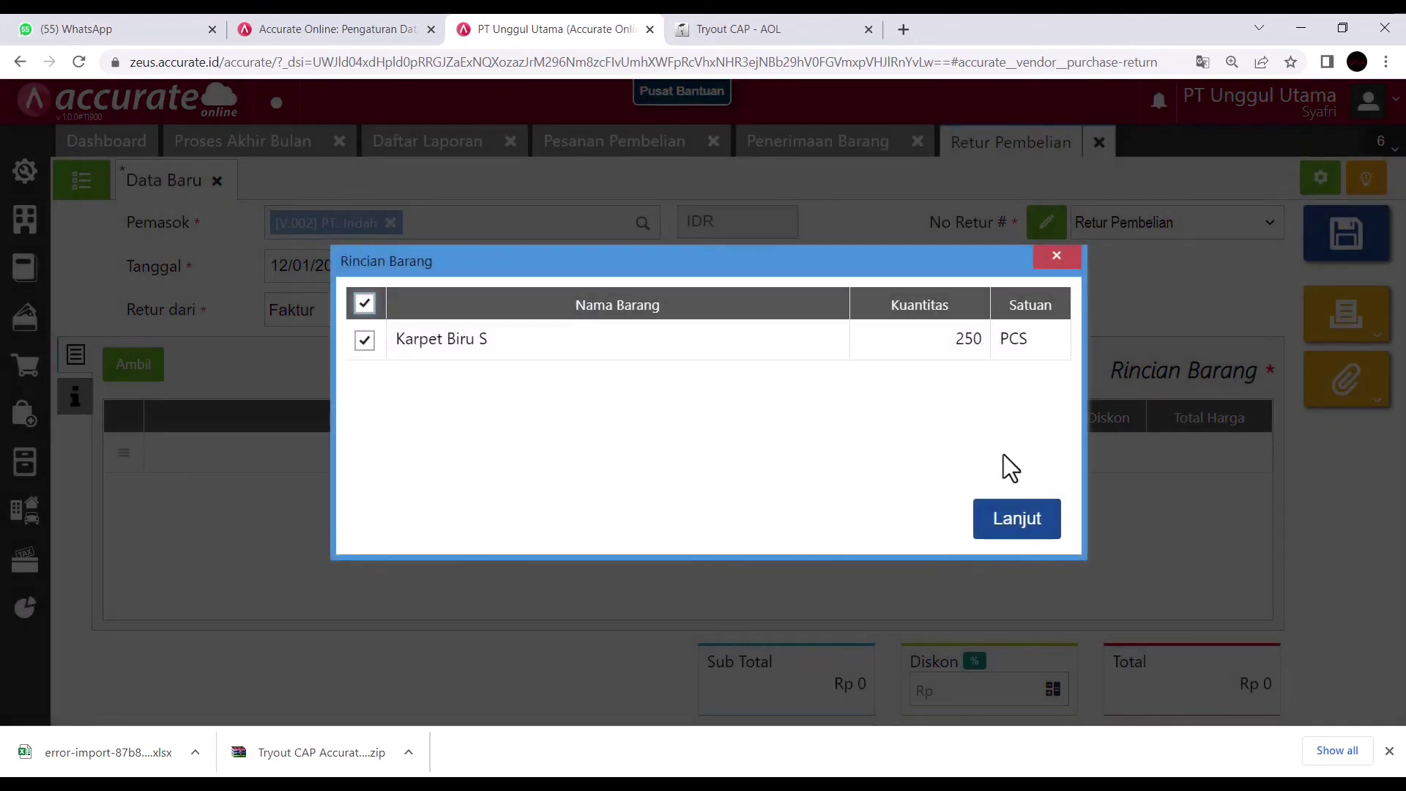
{"action": "left_click", "coordinate": [1015, 532]}
{"action": "left_click", "coordinate": [817, 461]}
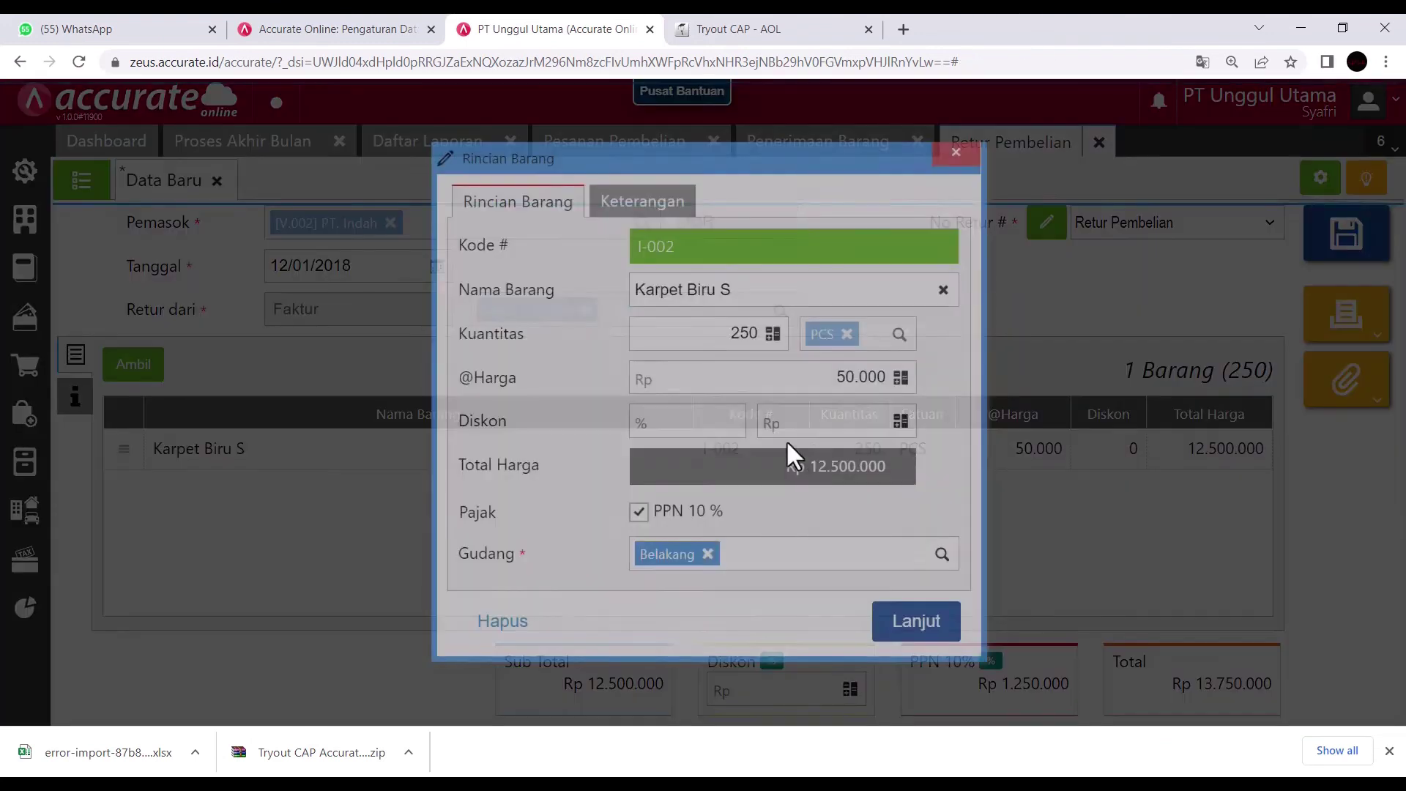
{"action": "left_click", "coordinate": [671, 331]}
{"action": "type", "text": "1"}
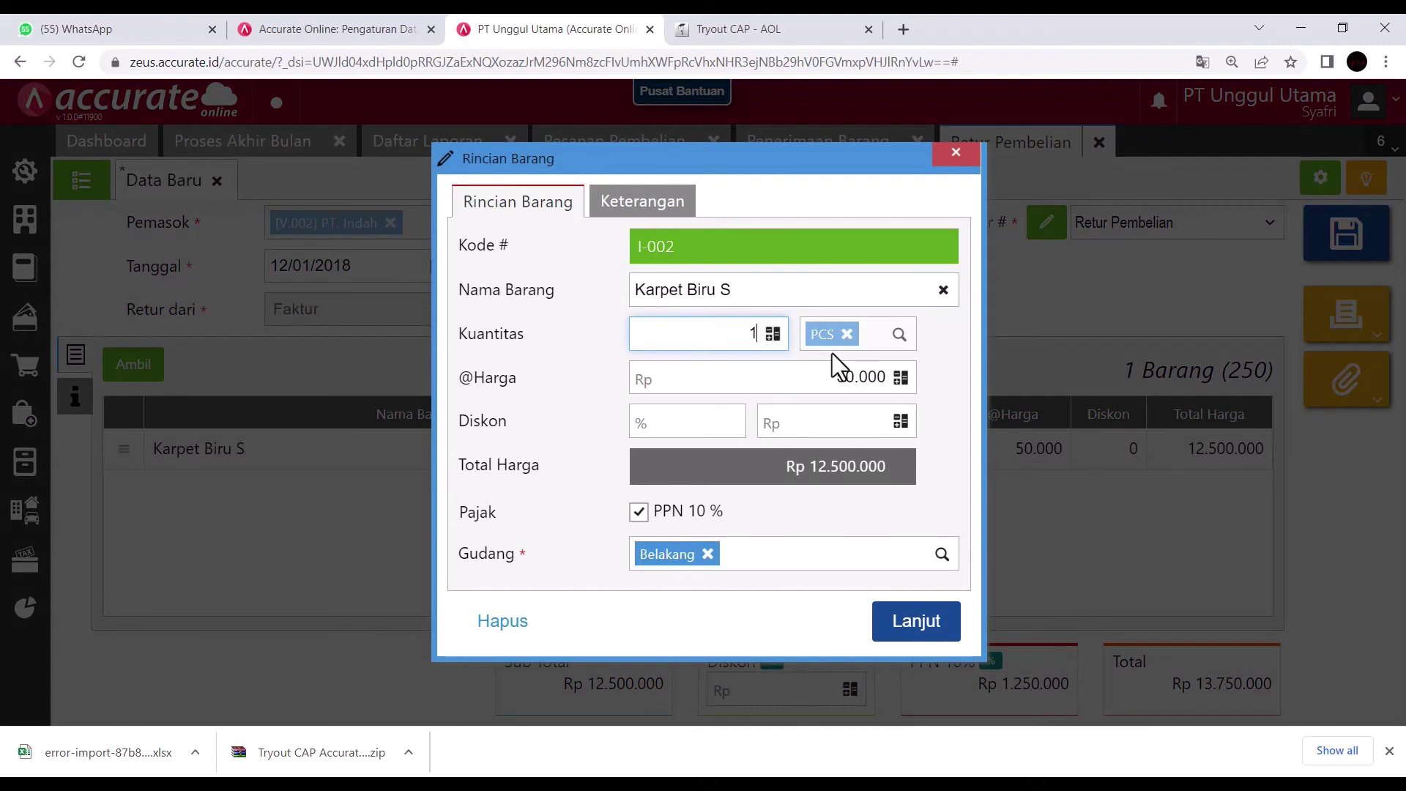
{"action": "left_click", "coordinate": [905, 623]}
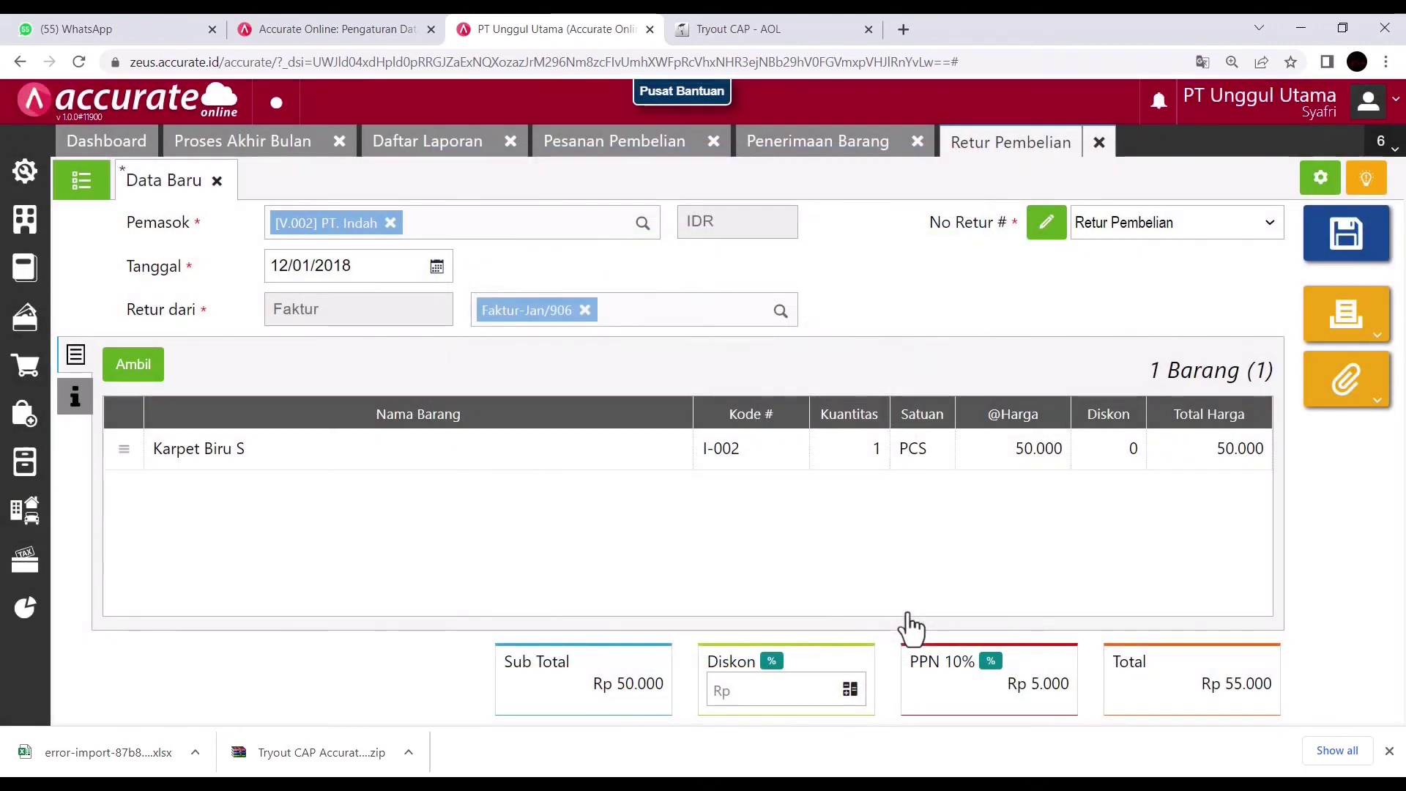
{"action": "left_click", "coordinate": [1329, 241]}
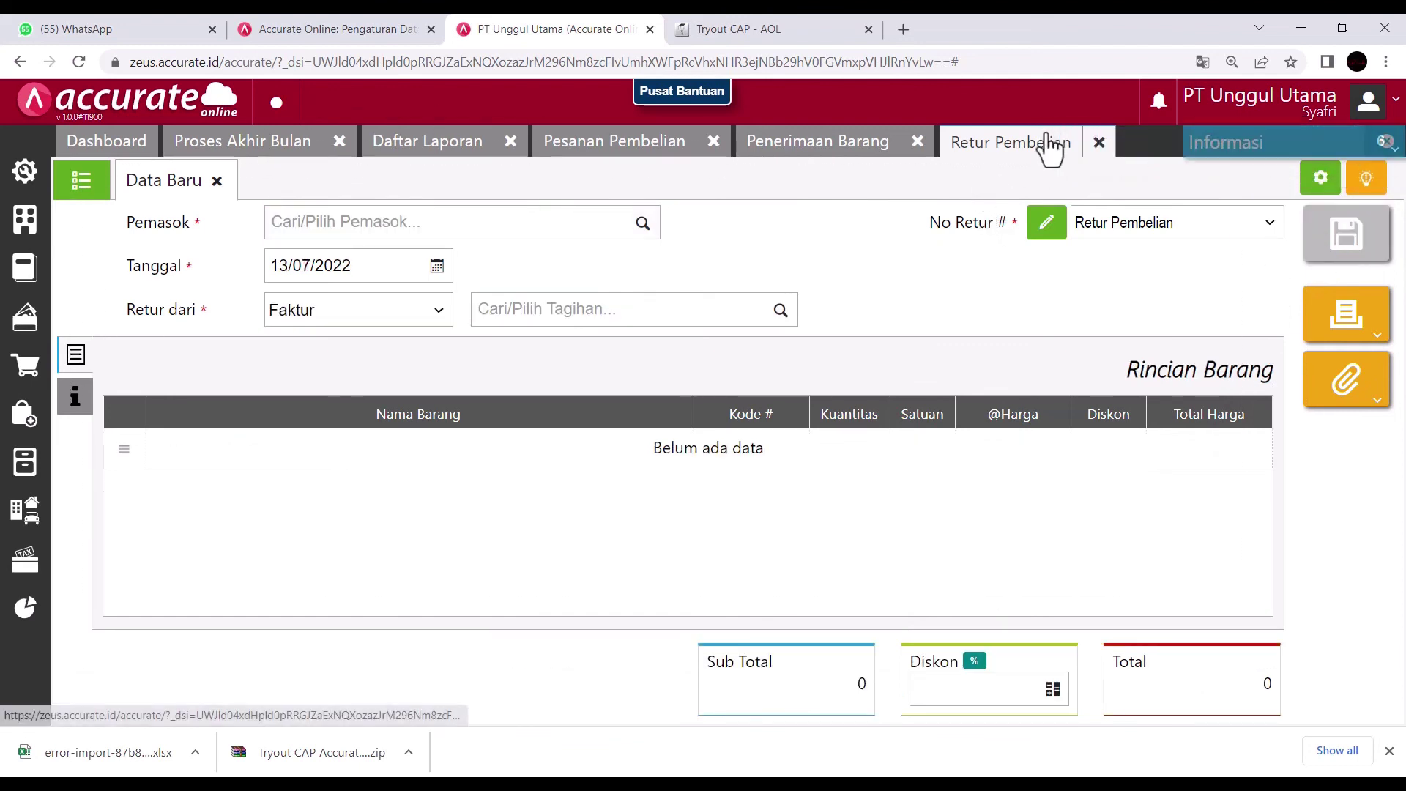
- Check tryout question 12, close the return form, and look up the Hutang Usaha IDR balance in the Akun Perkiraan list
{"action": "left_click", "coordinate": [789, 30]}
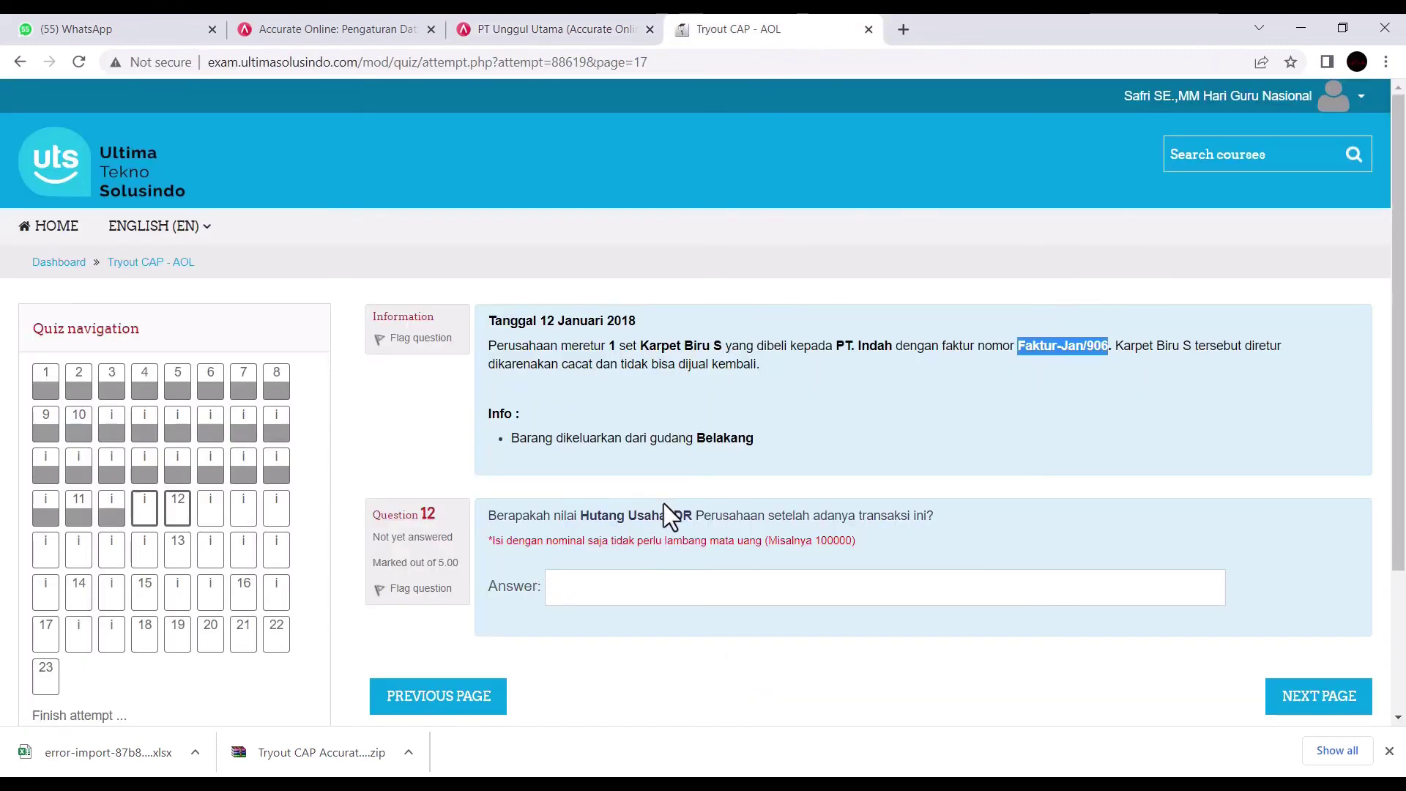
{"action": "left_click", "coordinate": [531, 30]}
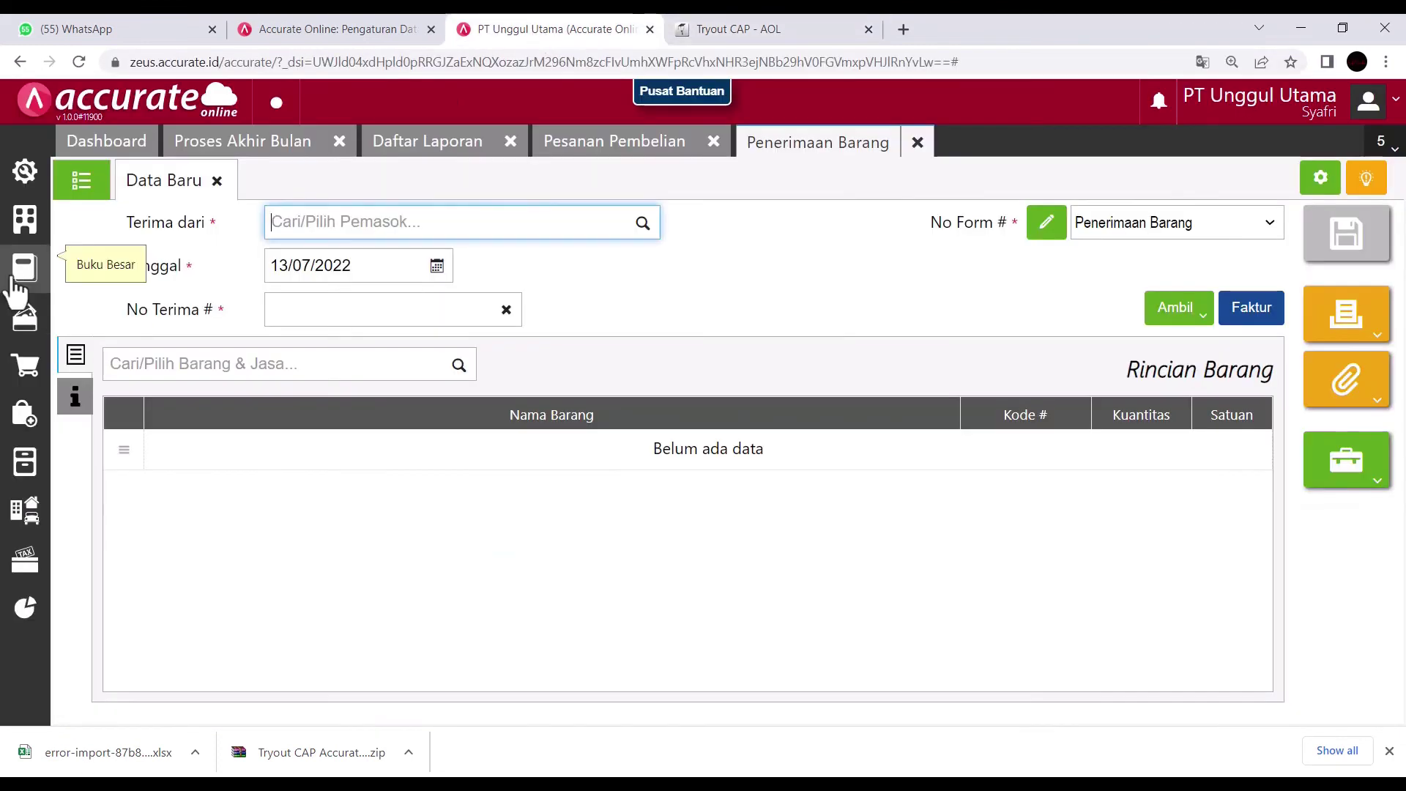
{"action": "left_click", "coordinate": [17, 233]}
{"action": "left_click", "coordinate": [24, 269]}
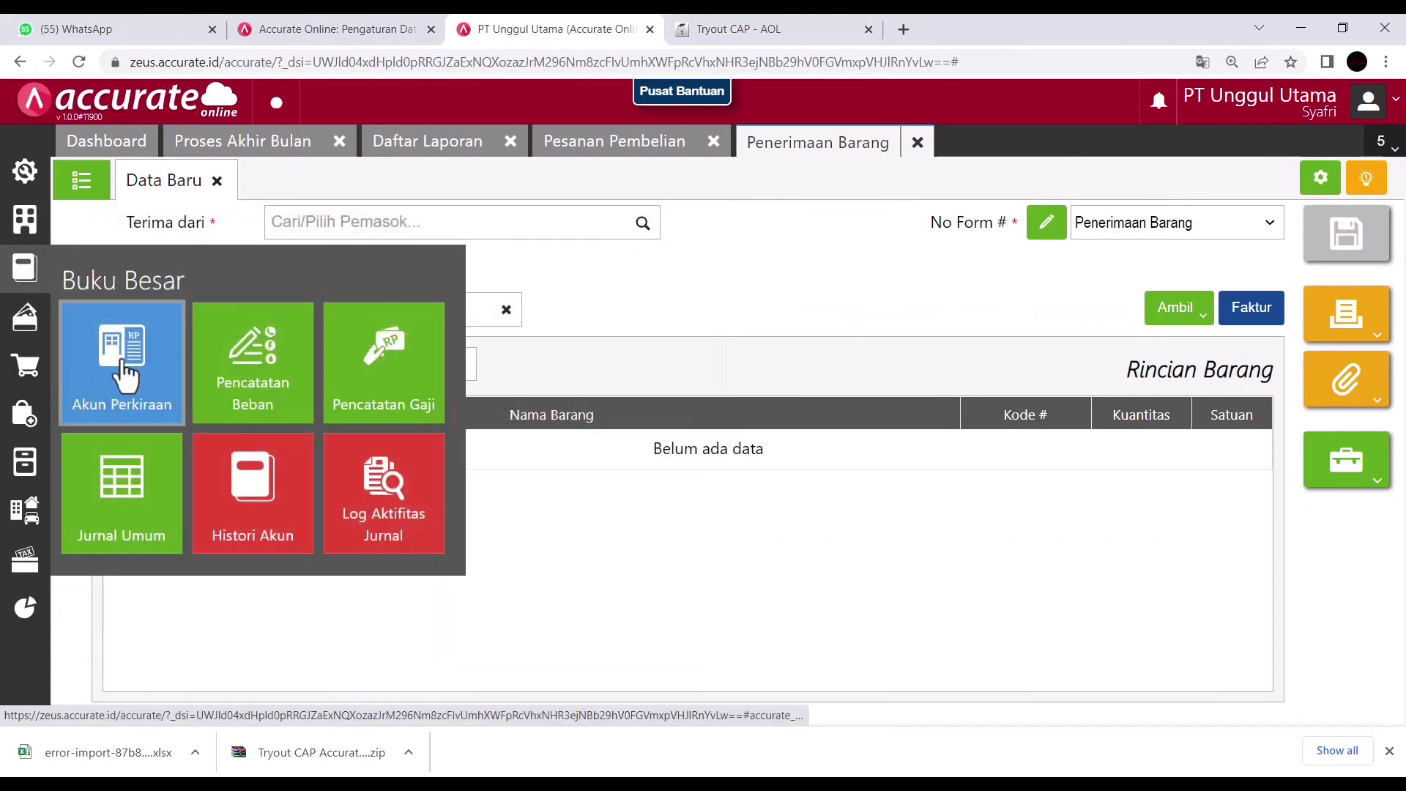
{"action": "left_click", "coordinate": [138, 397]}
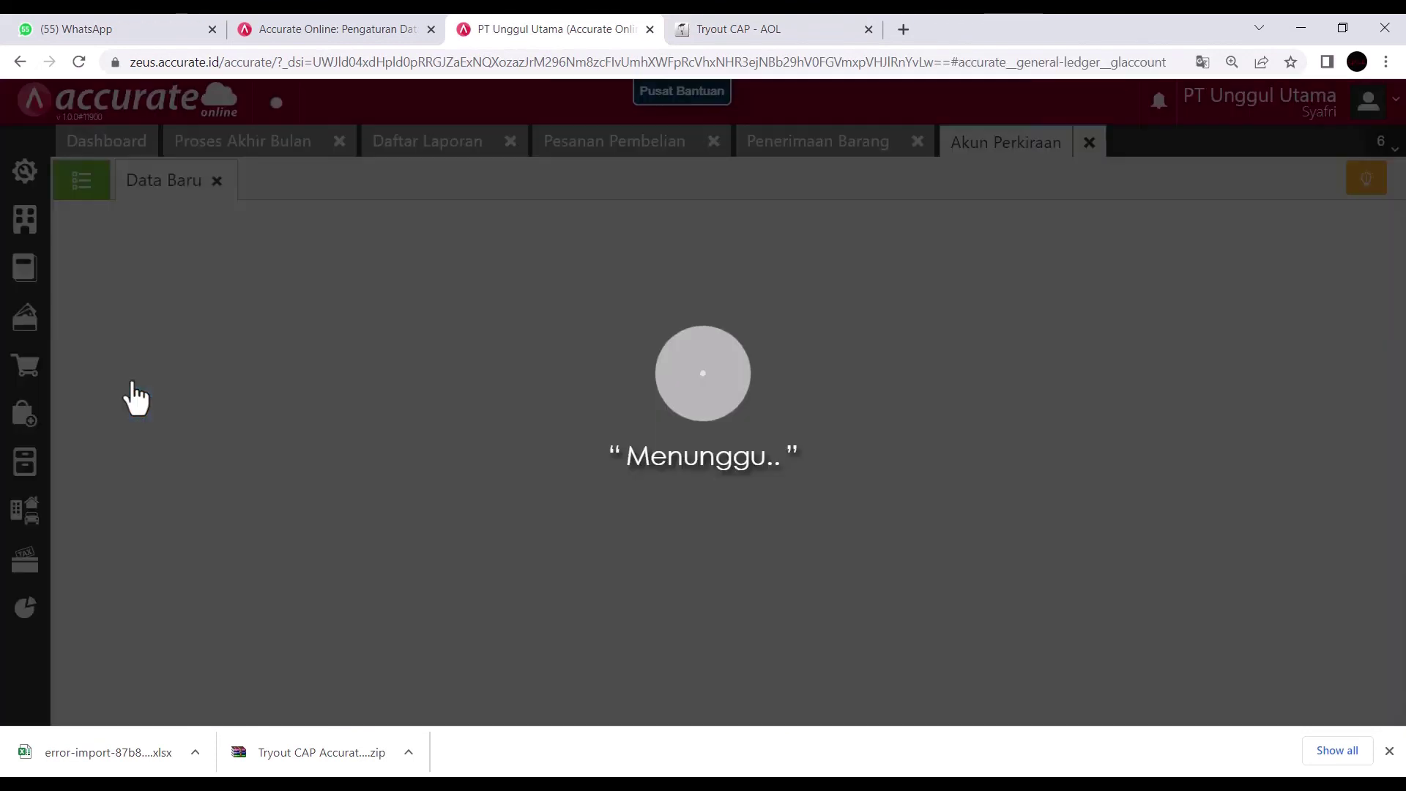
{"action": "left_click", "coordinate": [80, 183]}
{"action": "scroll", "coordinate": [1084, 573], "scroll_direction": "down", "scroll_amount": 8}
{"action": "scroll", "coordinate": [1087, 586], "scroll_direction": "down", "scroll_amount": 5}
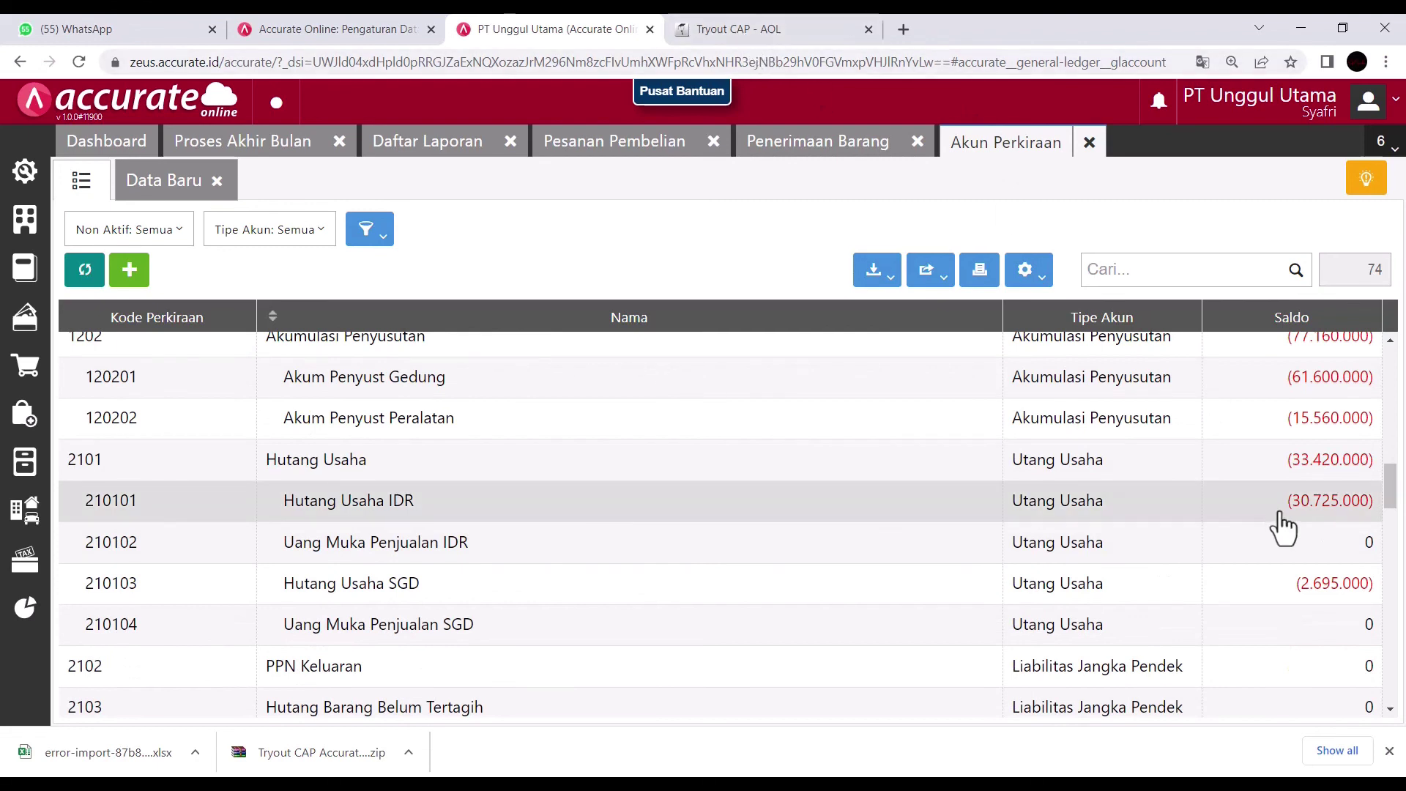
- Answer tryout question 12 with 30725000, check it against the Hutang Usaha IDR balance, and advance to the next page
{"action": "left_click", "coordinate": [798, 30]}
{"action": "left_click", "coordinate": [674, 597]}
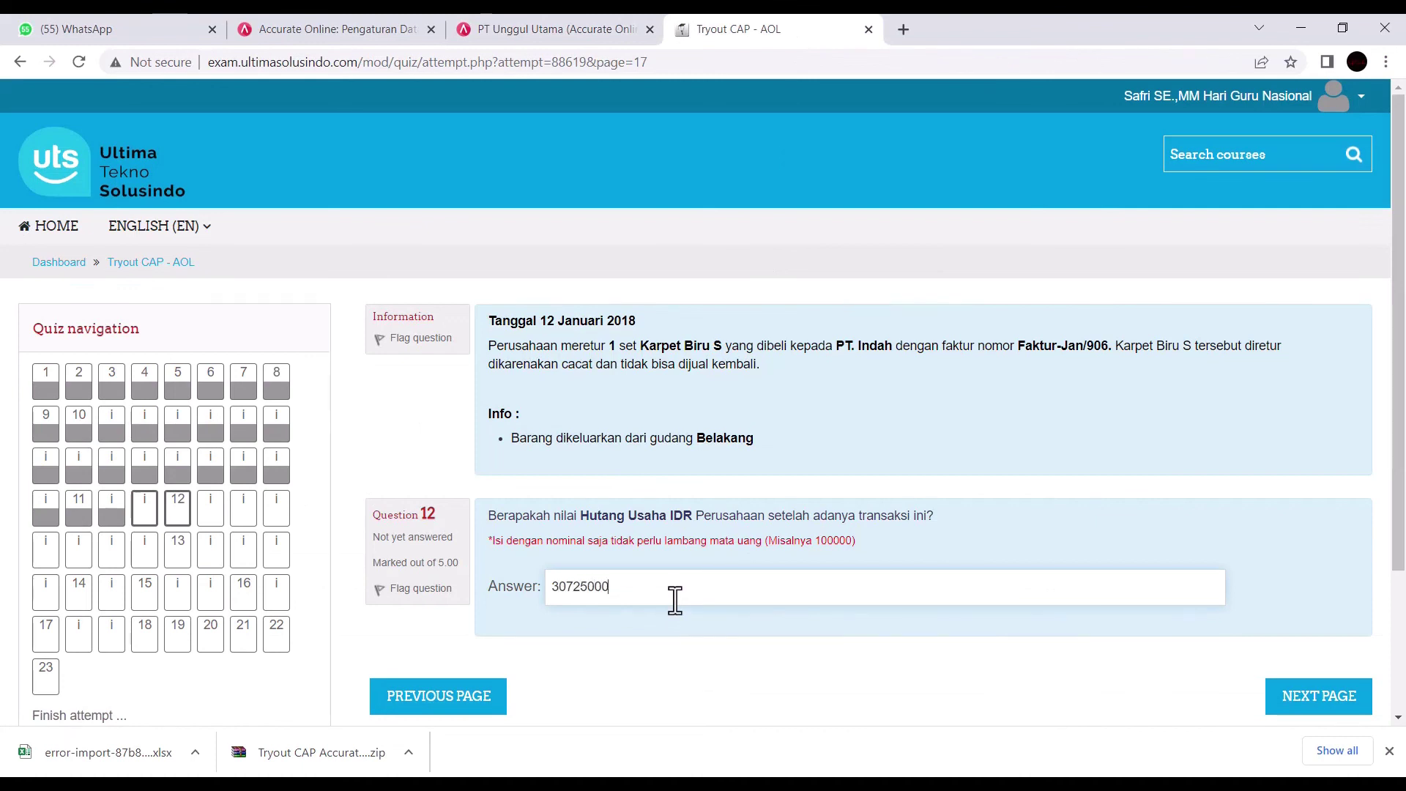
{"action": "left_click", "coordinate": [533, 33]}
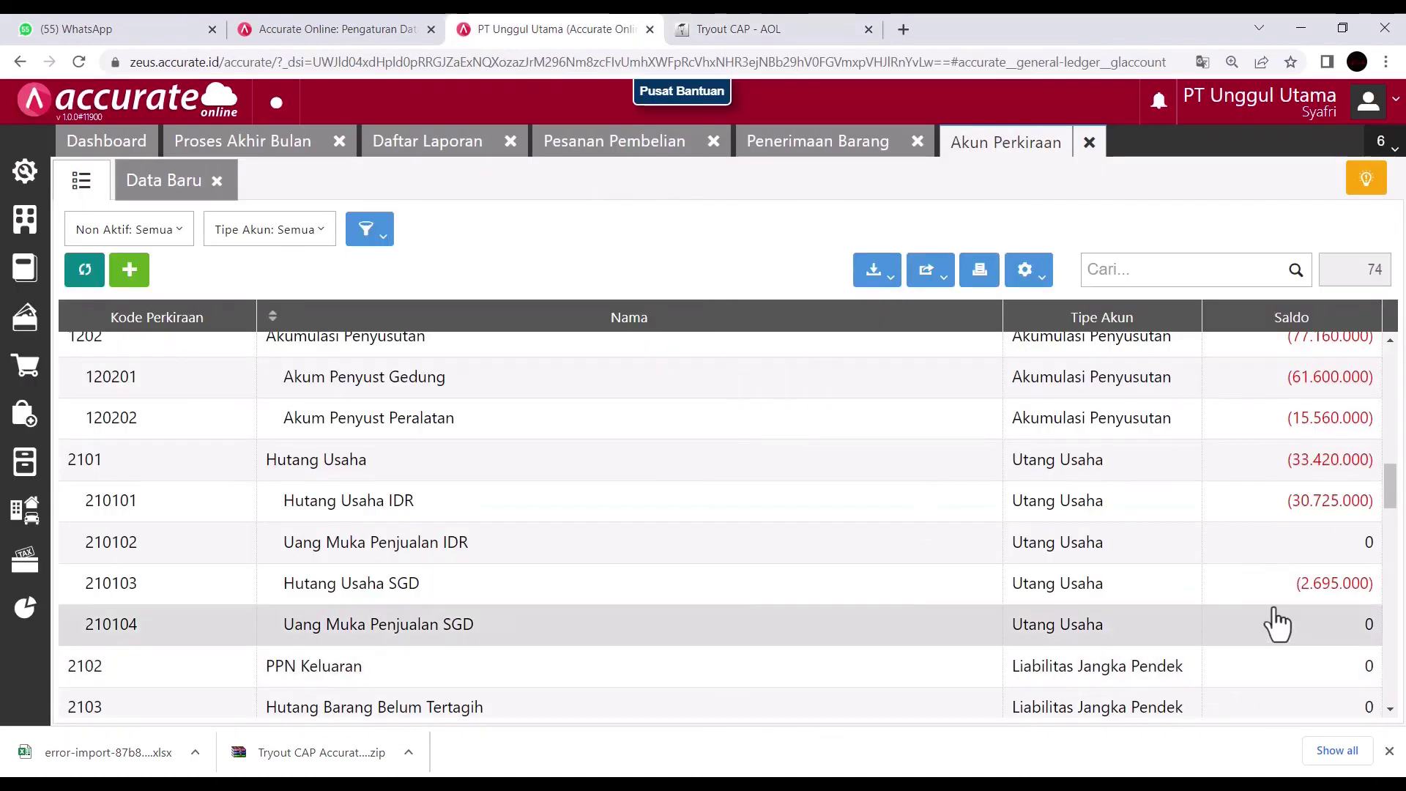
{"action": "left_click", "coordinate": [772, 33]}
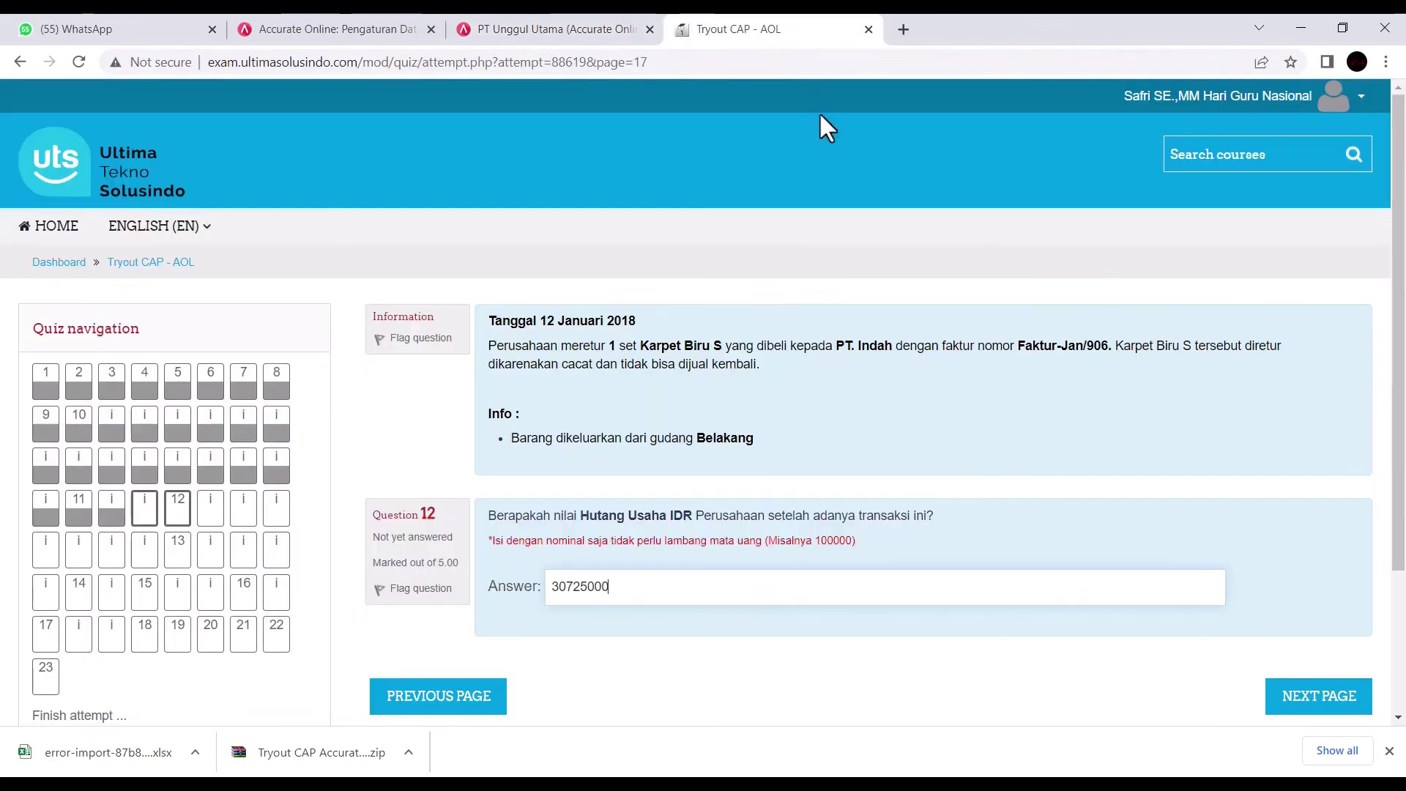
{"action": "left_click", "coordinate": [1297, 711]}
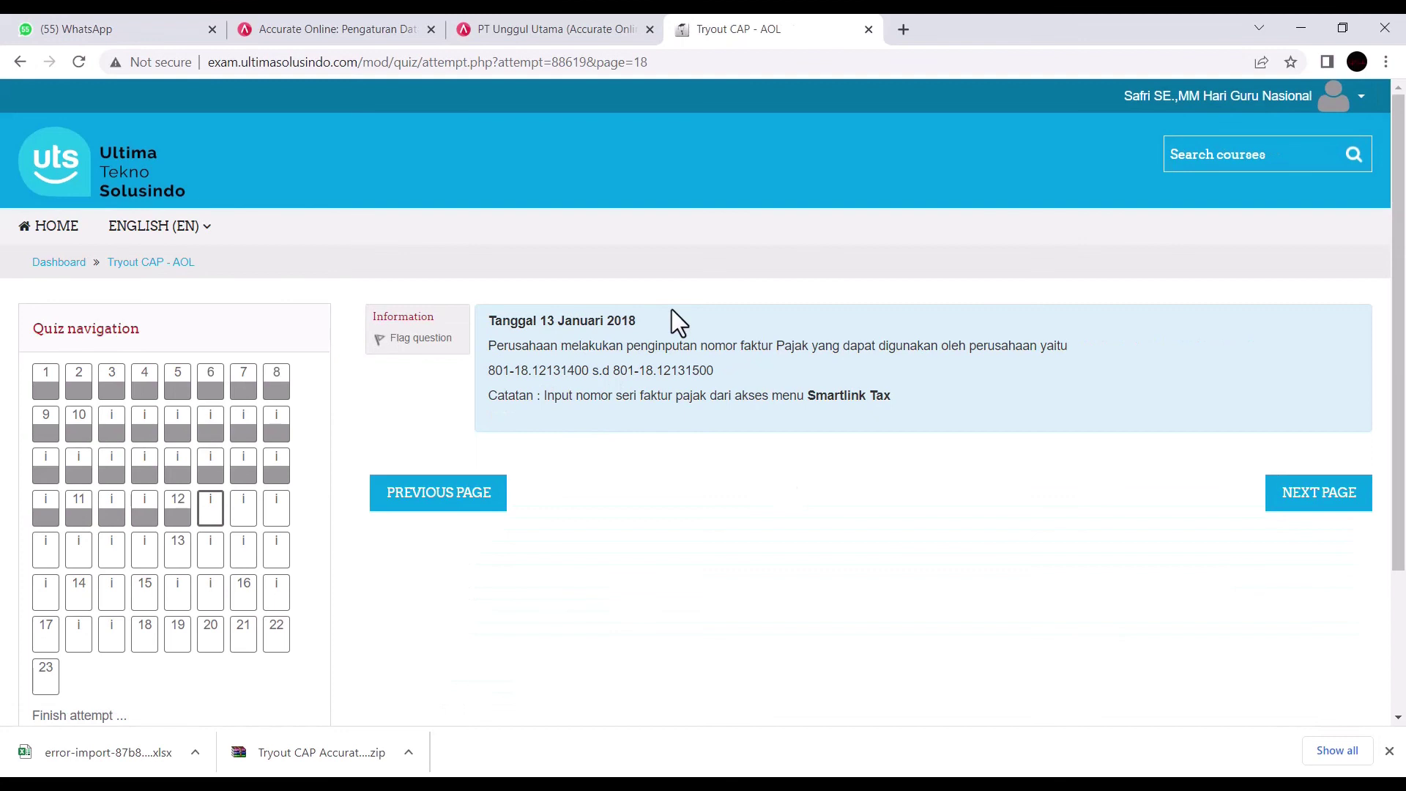
- Start a new Penomoran Faktur Pajak in SmartLink Tax with Dari Nomor 801-18.12131400 copied from the tryout
{"action": "left_click_drag", "start_coordinate": [589, 371], "coordinate": [499, 371]}
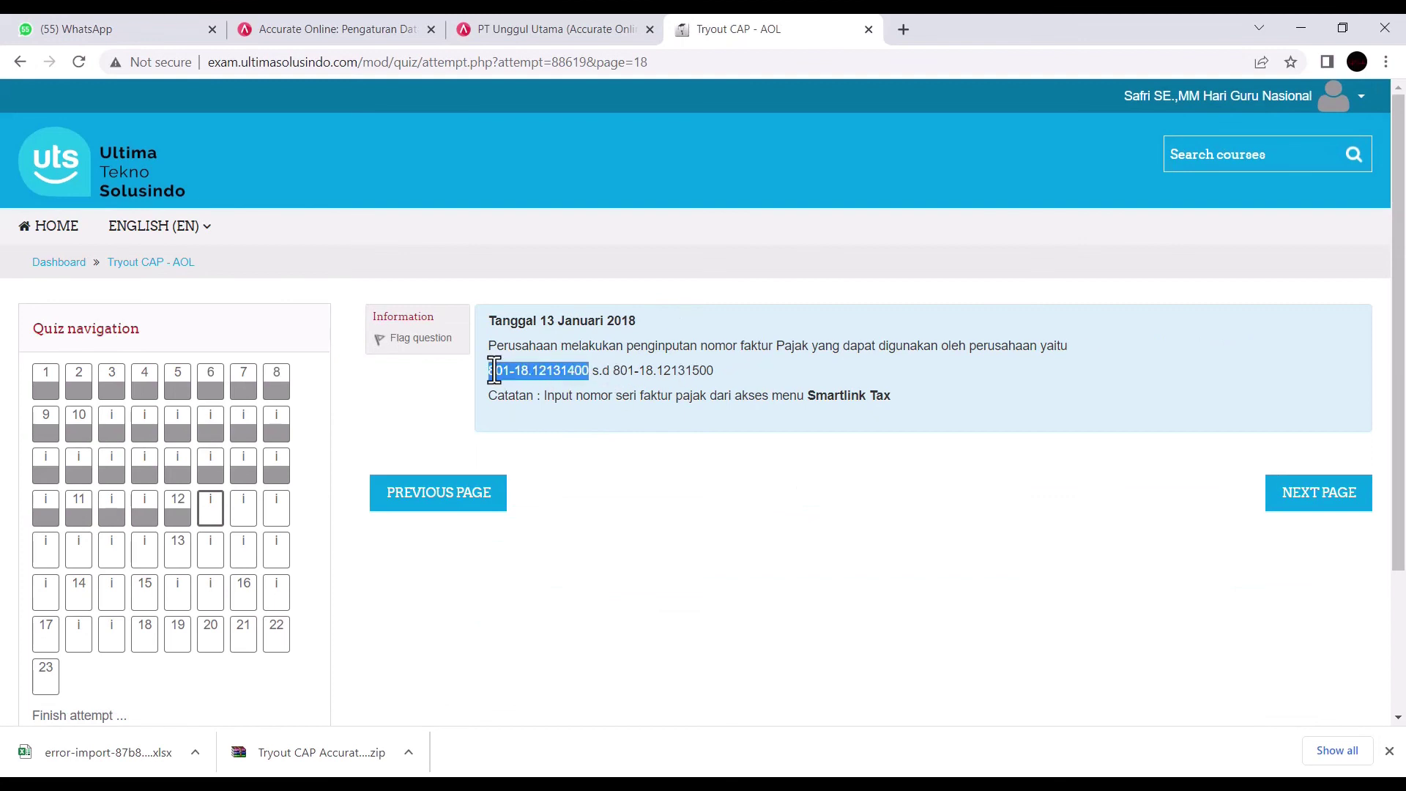
{"action": "left_click", "coordinate": [521, 29]}
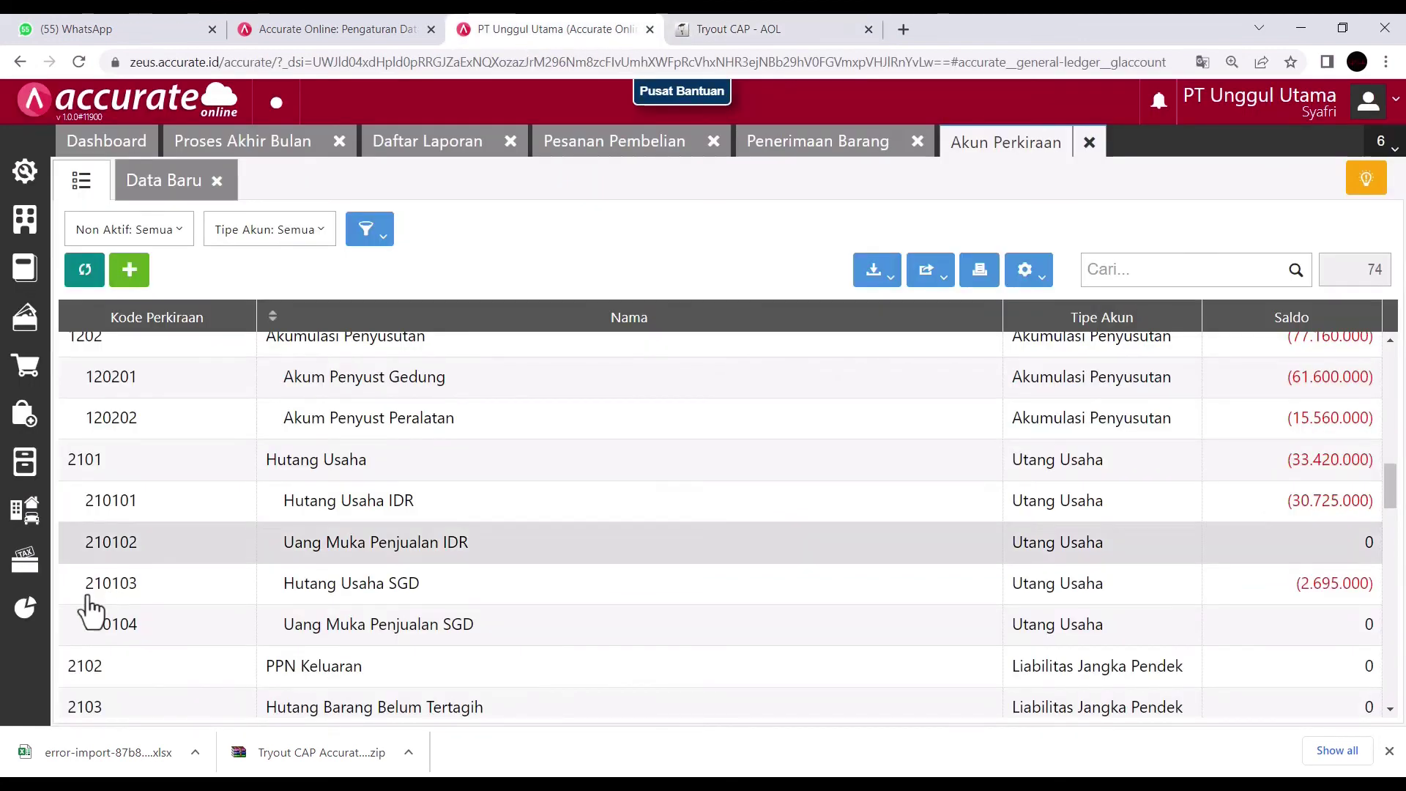
{"action": "left_click", "coordinate": [27, 567]}
{"action": "left_click", "coordinate": [147, 399]}
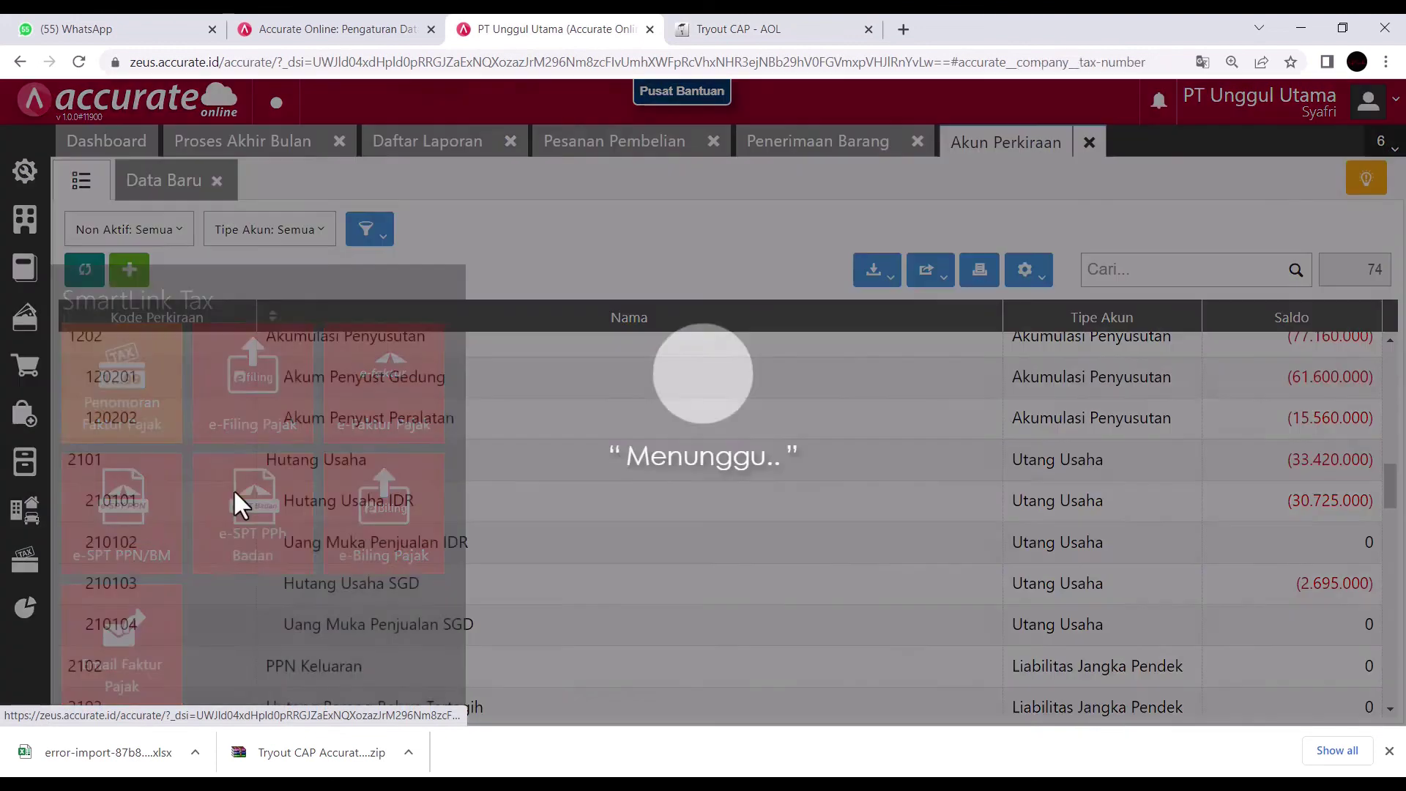
{"action": "type", "text": "801-18.12131400"}
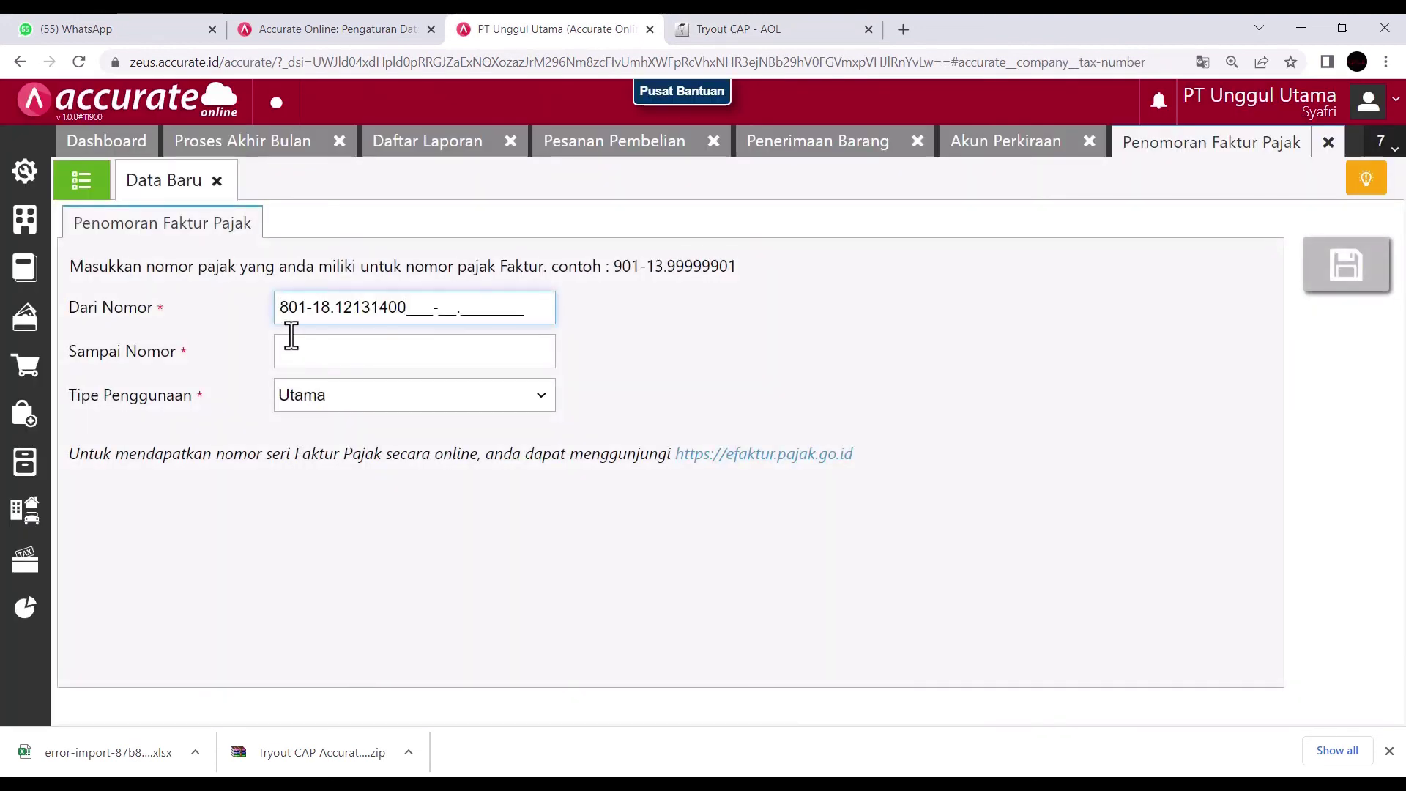
- Set Sampai Nomor to 801-18.12131500 from the tryout and save the tax invoice number range
{"action": "left_click", "coordinate": [290, 353]}
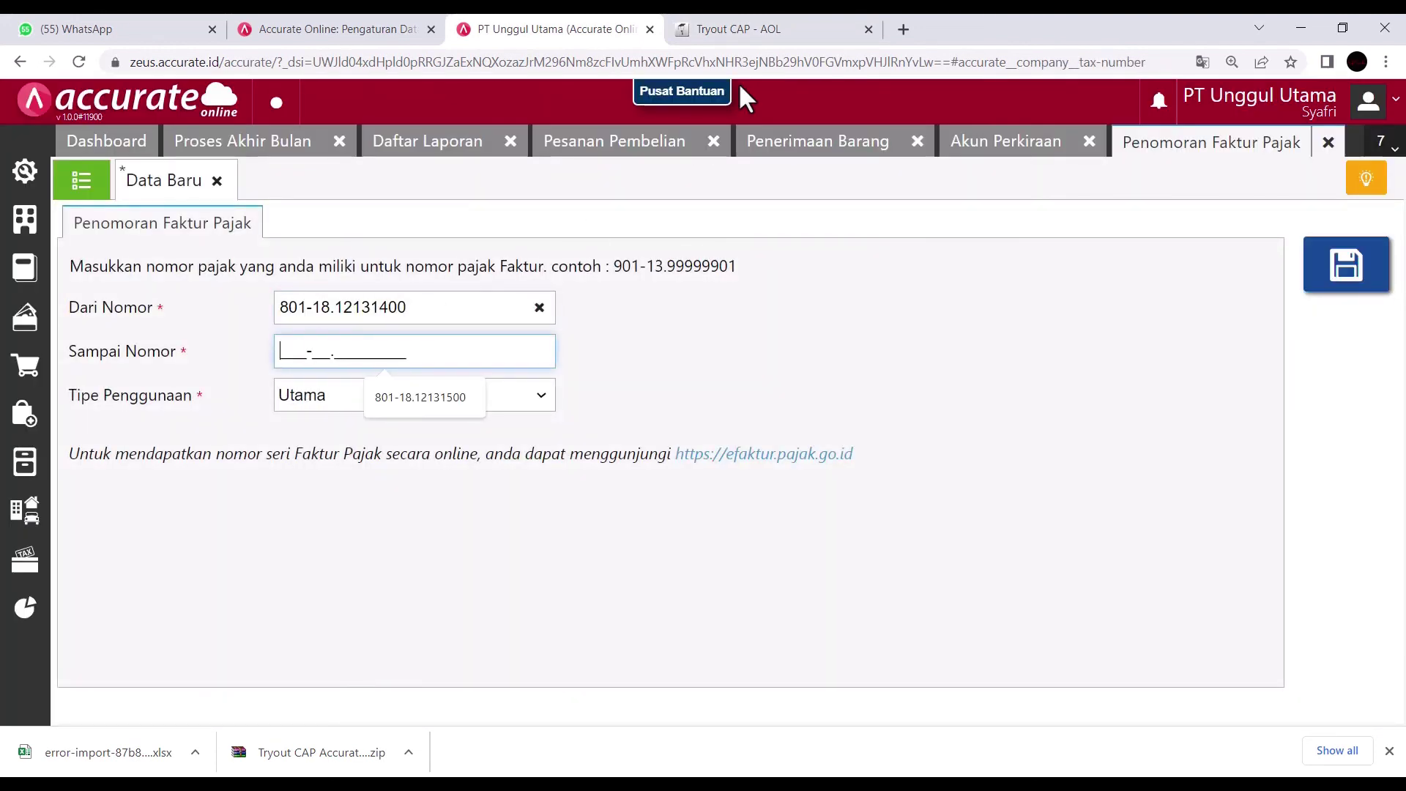
{"action": "left_click", "coordinate": [763, 32]}
{"action": "left_click_drag", "start_coordinate": [712, 370], "coordinate": [629, 370]}
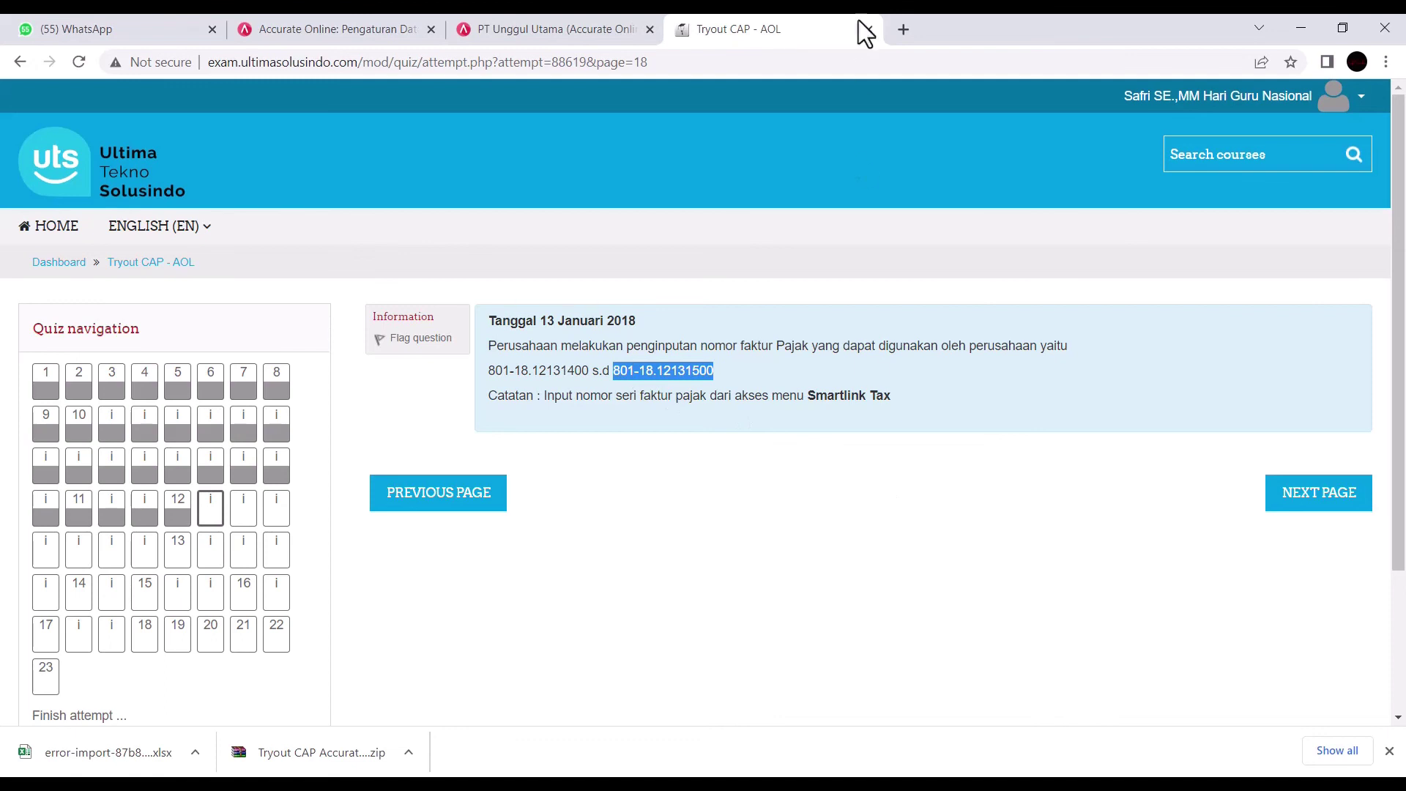
{"action": "left_click", "coordinate": [556, 31]}
{"action": "left_click", "coordinate": [378, 350]}
{"action": "type", "text": "801-18.12131500"}
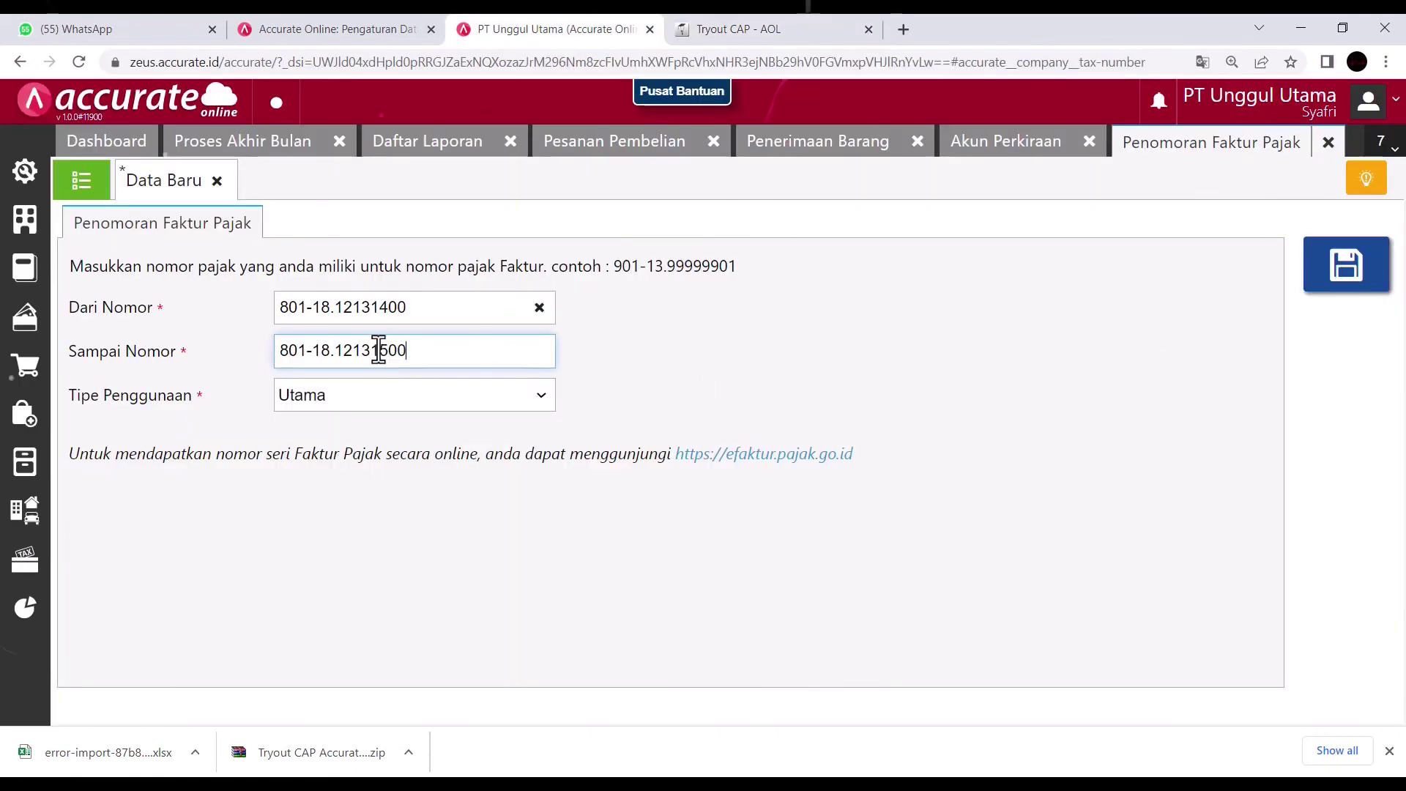
{"action": "left_click", "coordinate": [1343, 266]}
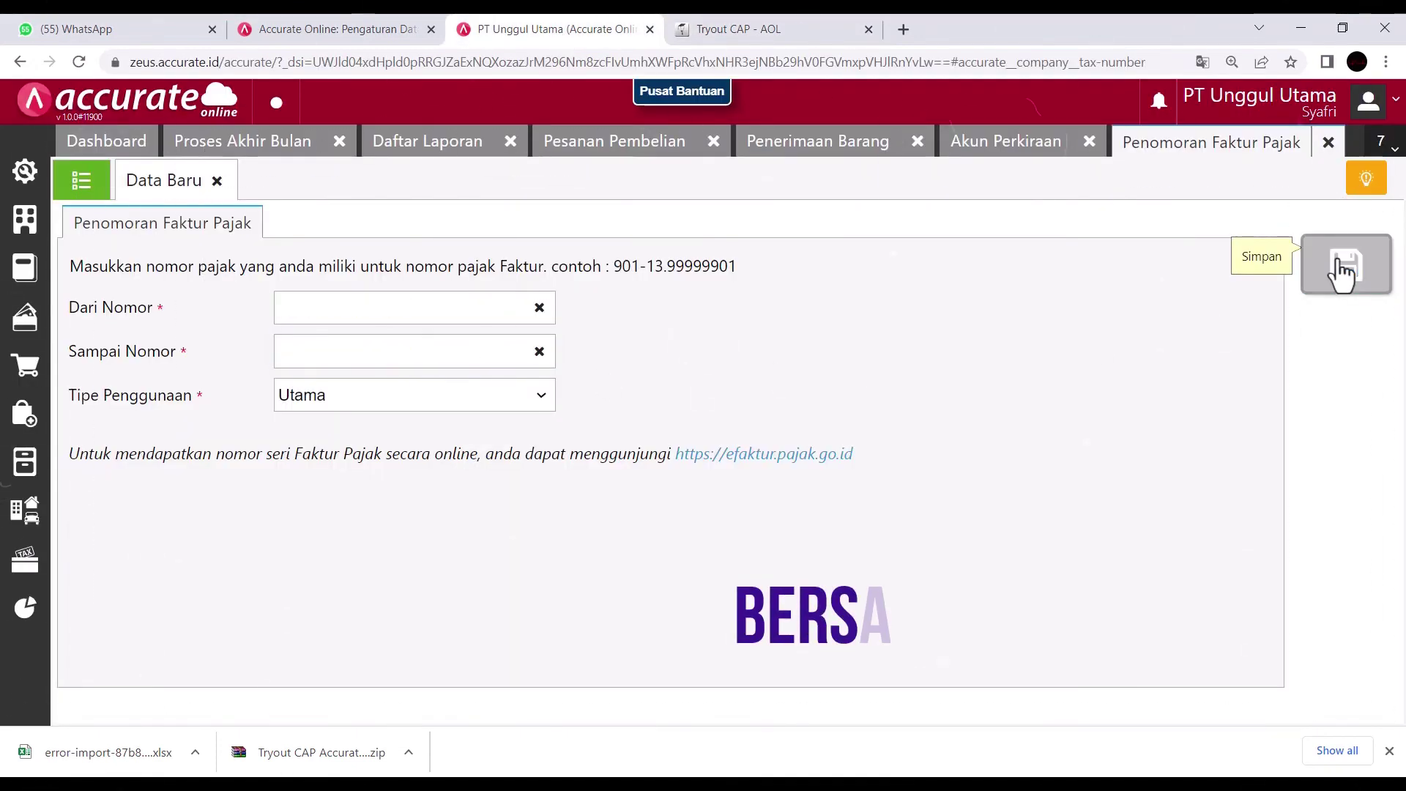